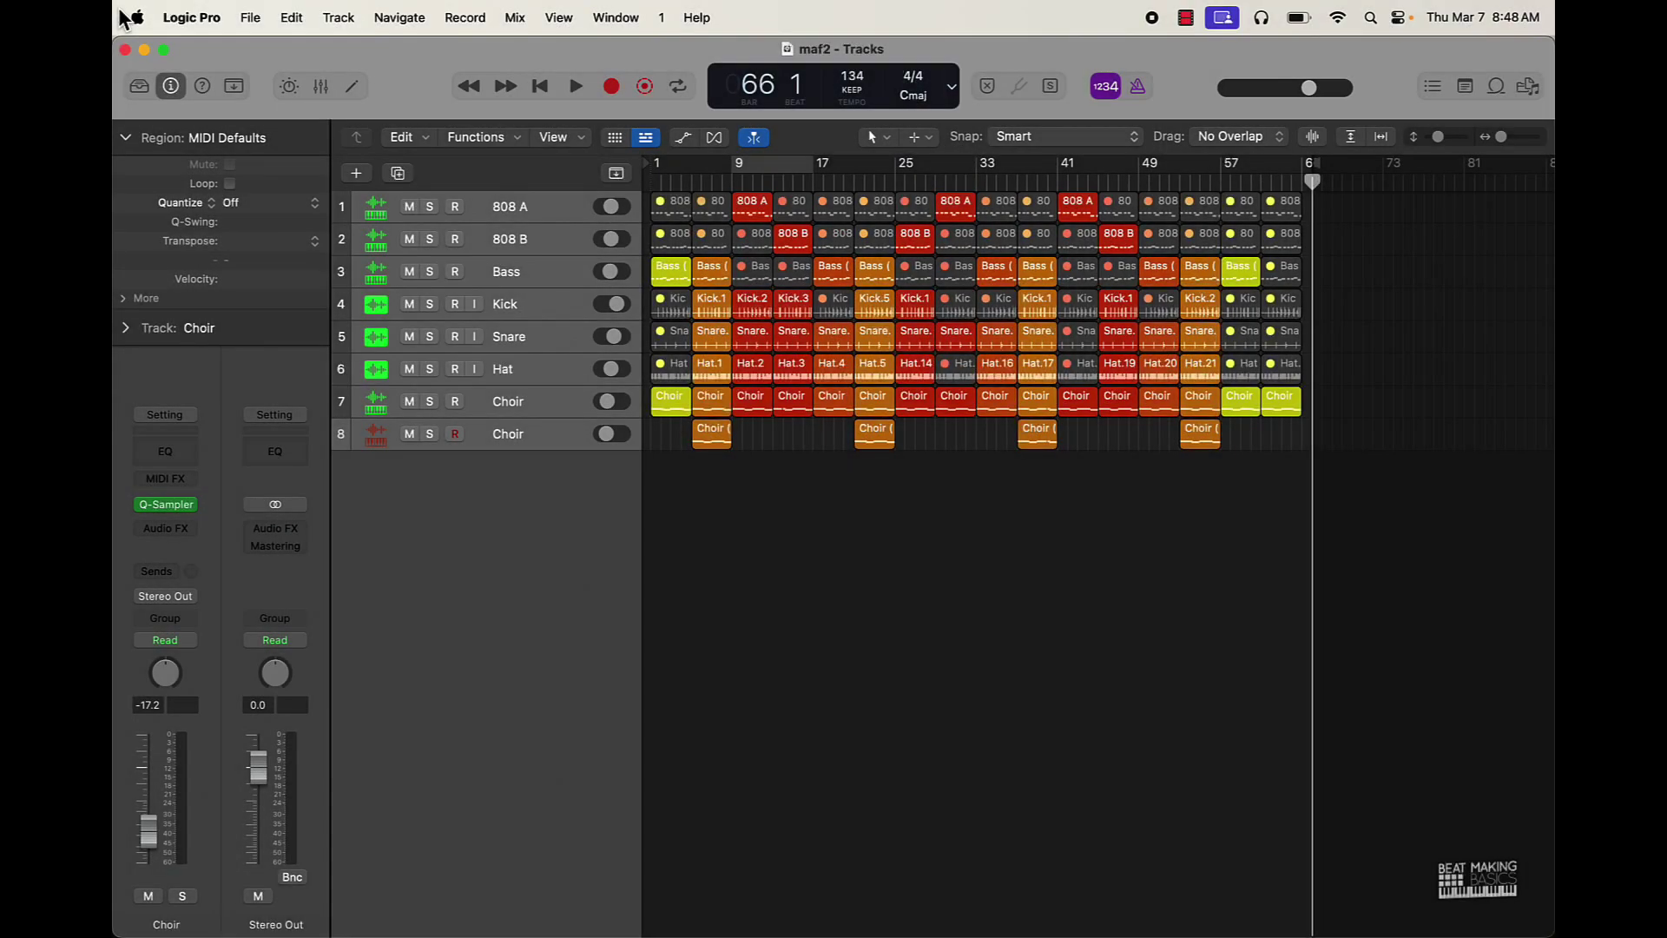
- Play the eight-track beat from bar 1 and stop playback at bar 16
key(Return)
key(space)
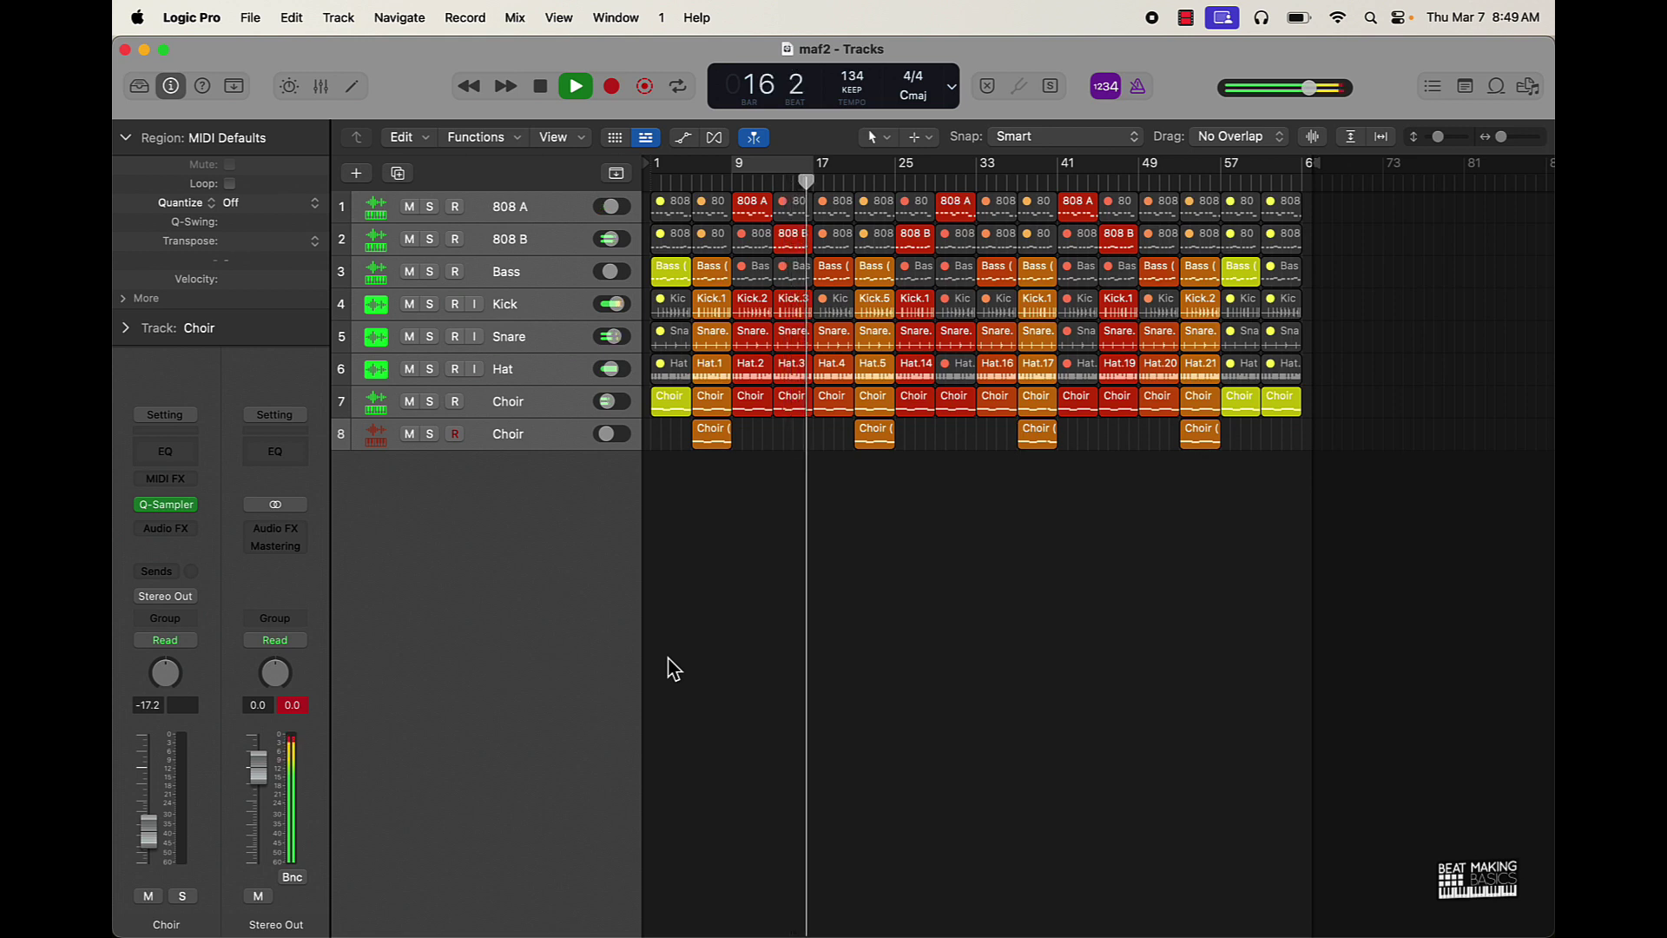
key(space)
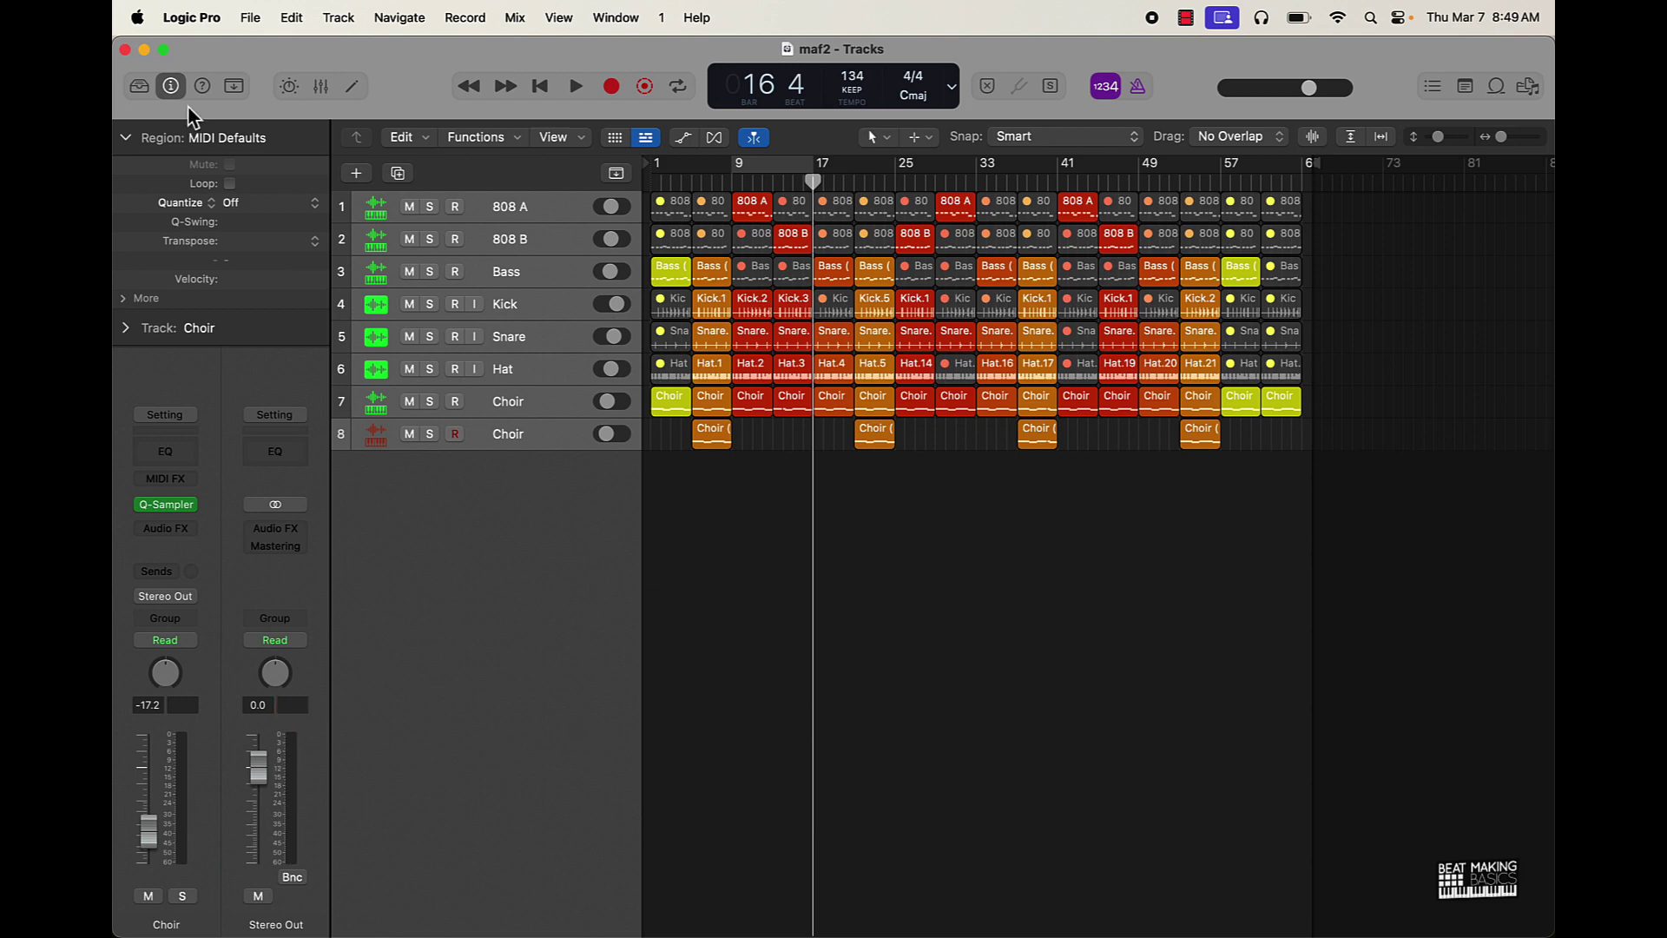
- In the Mixer, reset all channel strip faders to 0.0 dB together
click(320, 87)
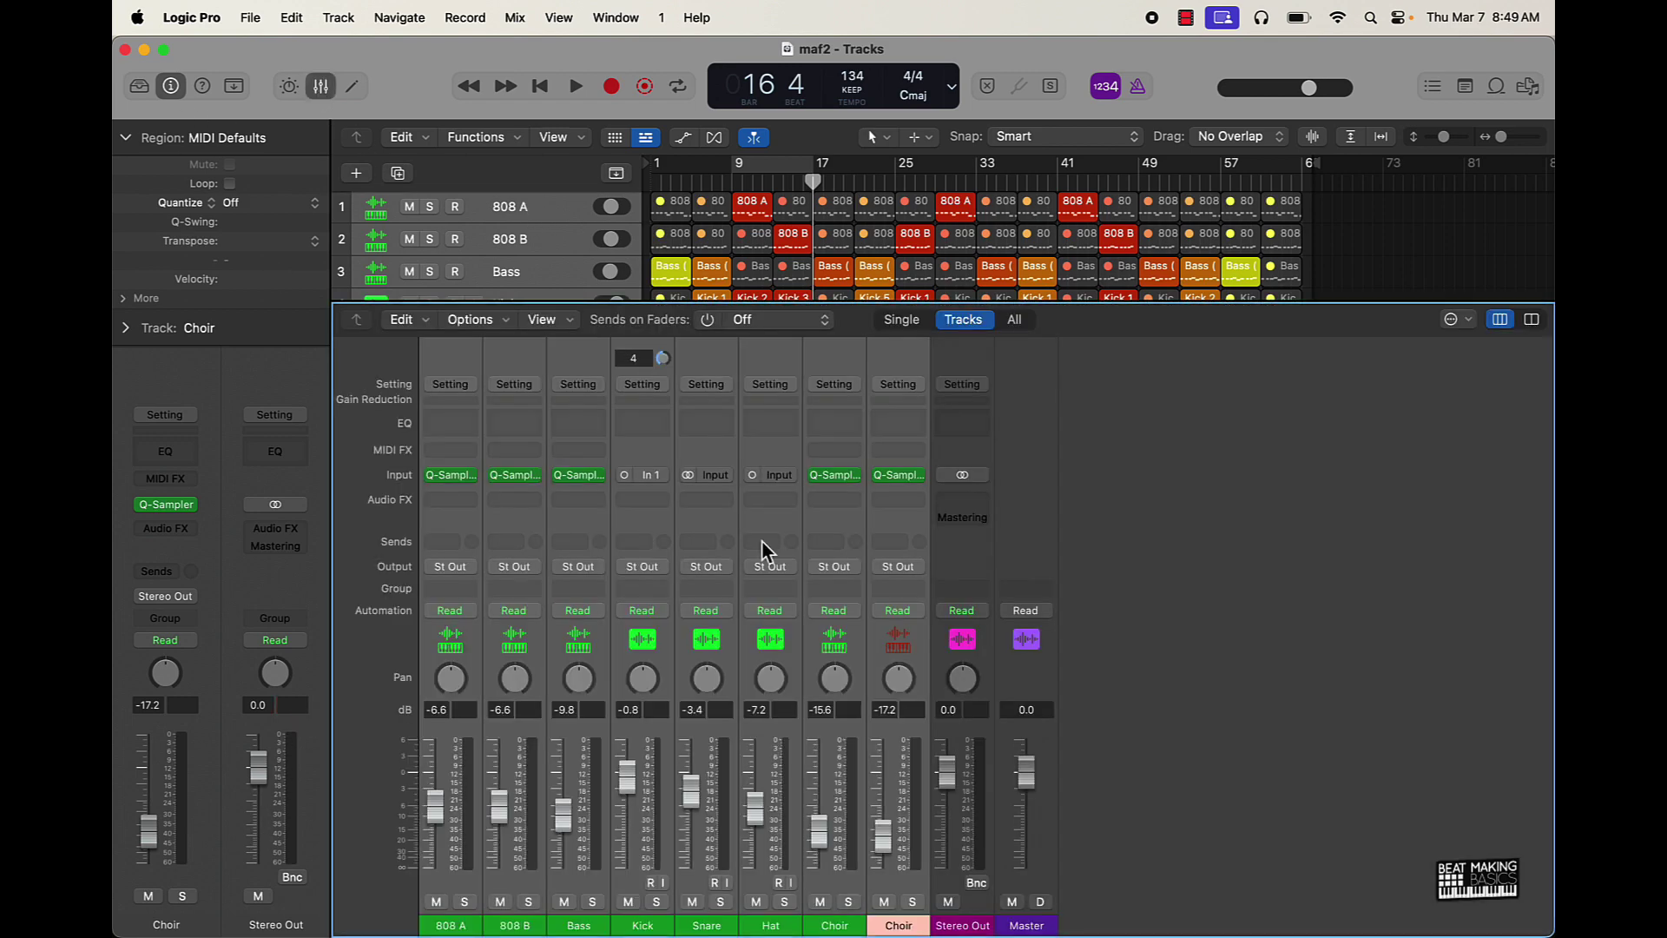
drag(912, 898, 335, 904)
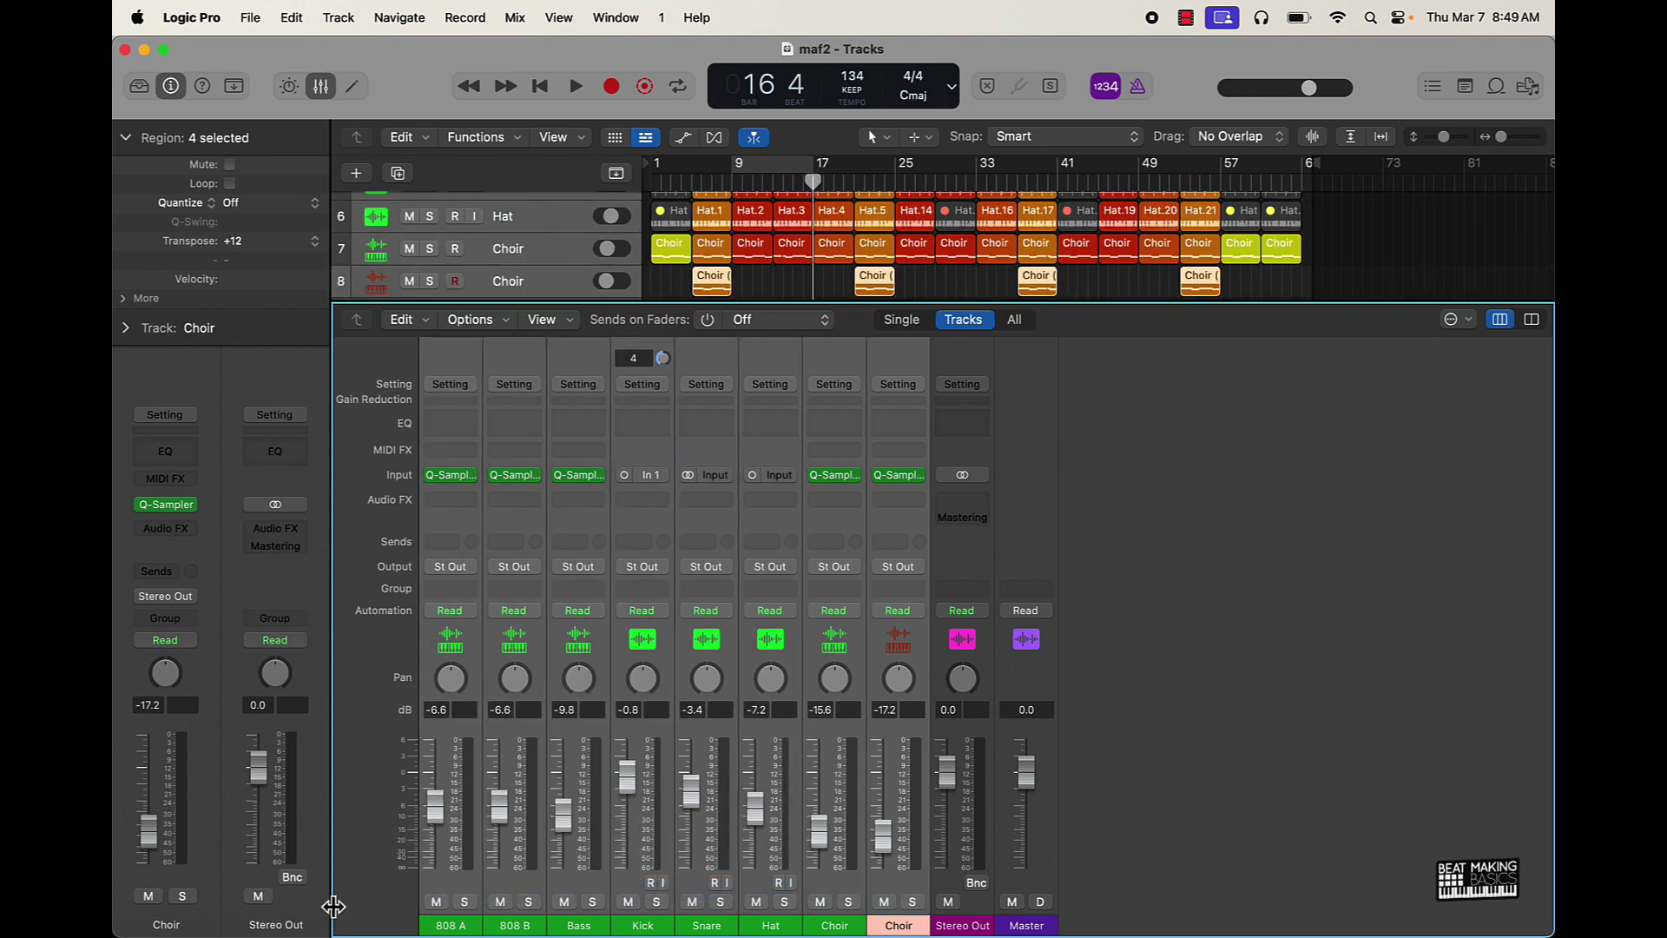
alt+click(437, 823)
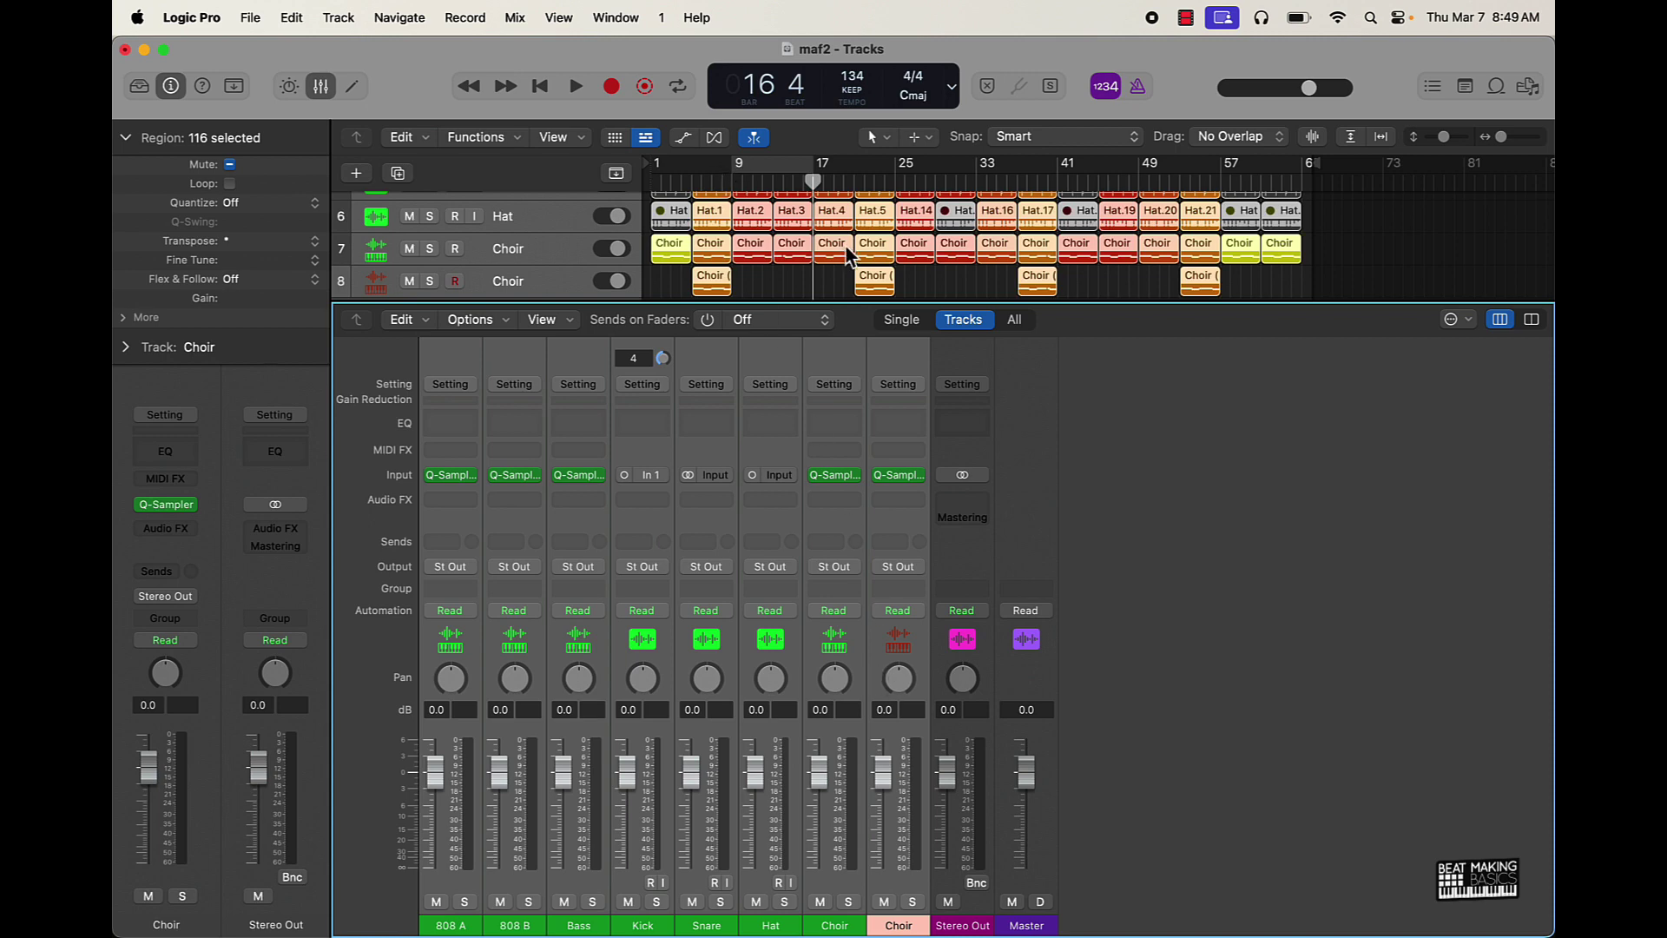
- Set a roughly four-bar cycle range around bars 5–9
scroll(849, 252, up, 6)
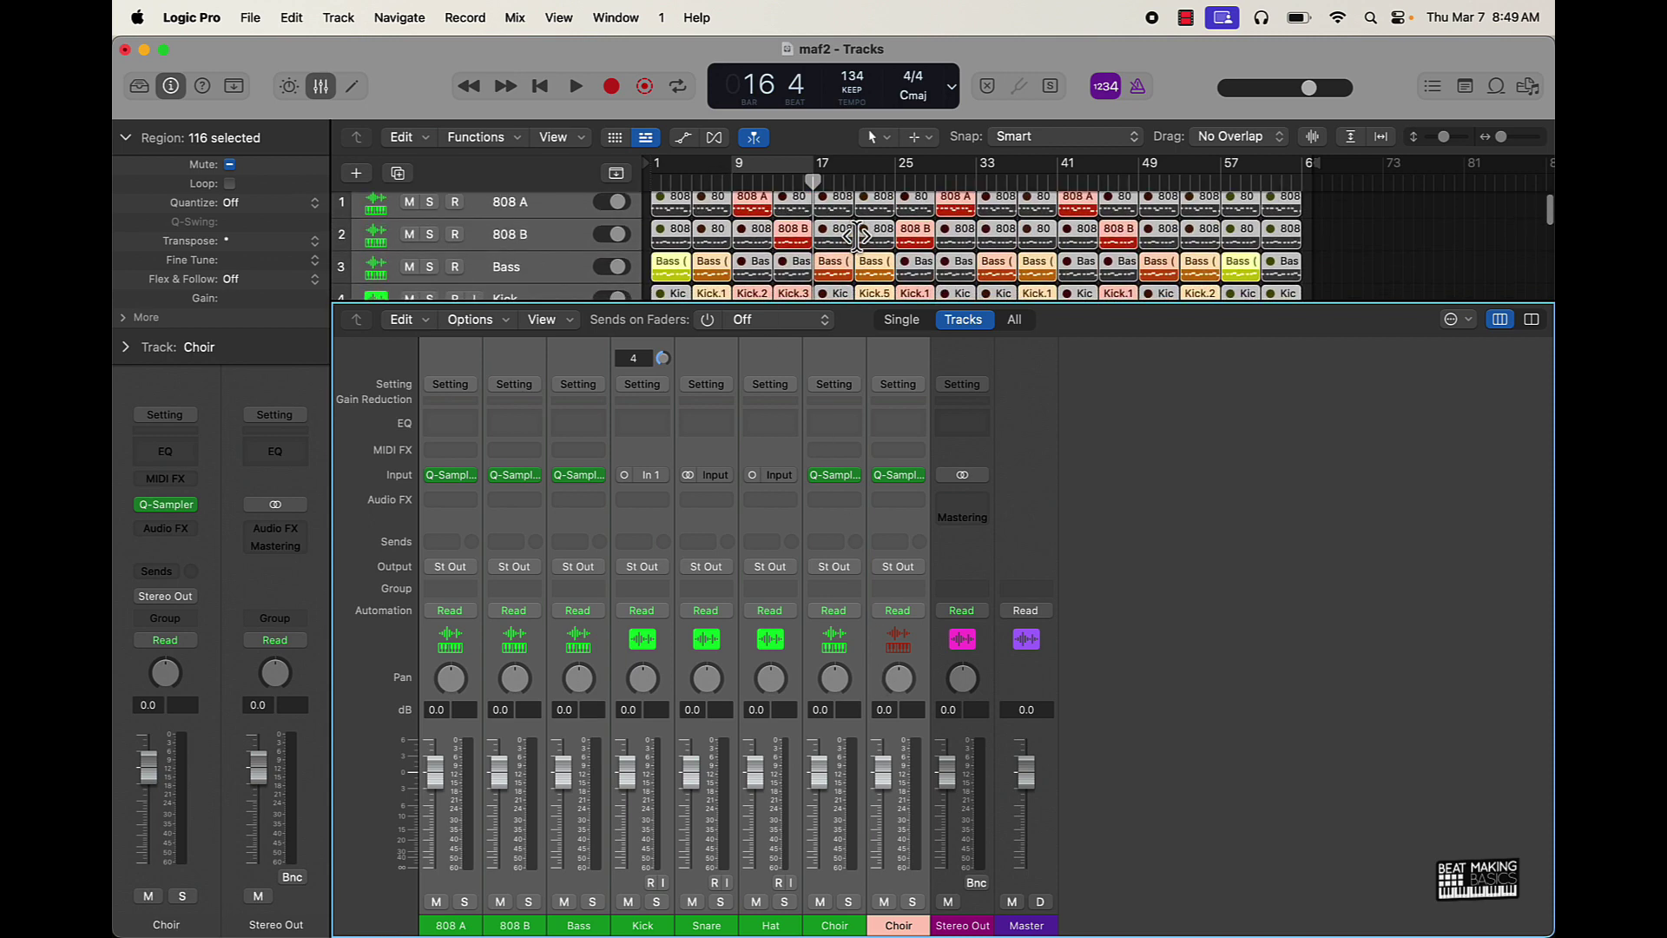
scroll(858, 235, down, 6)
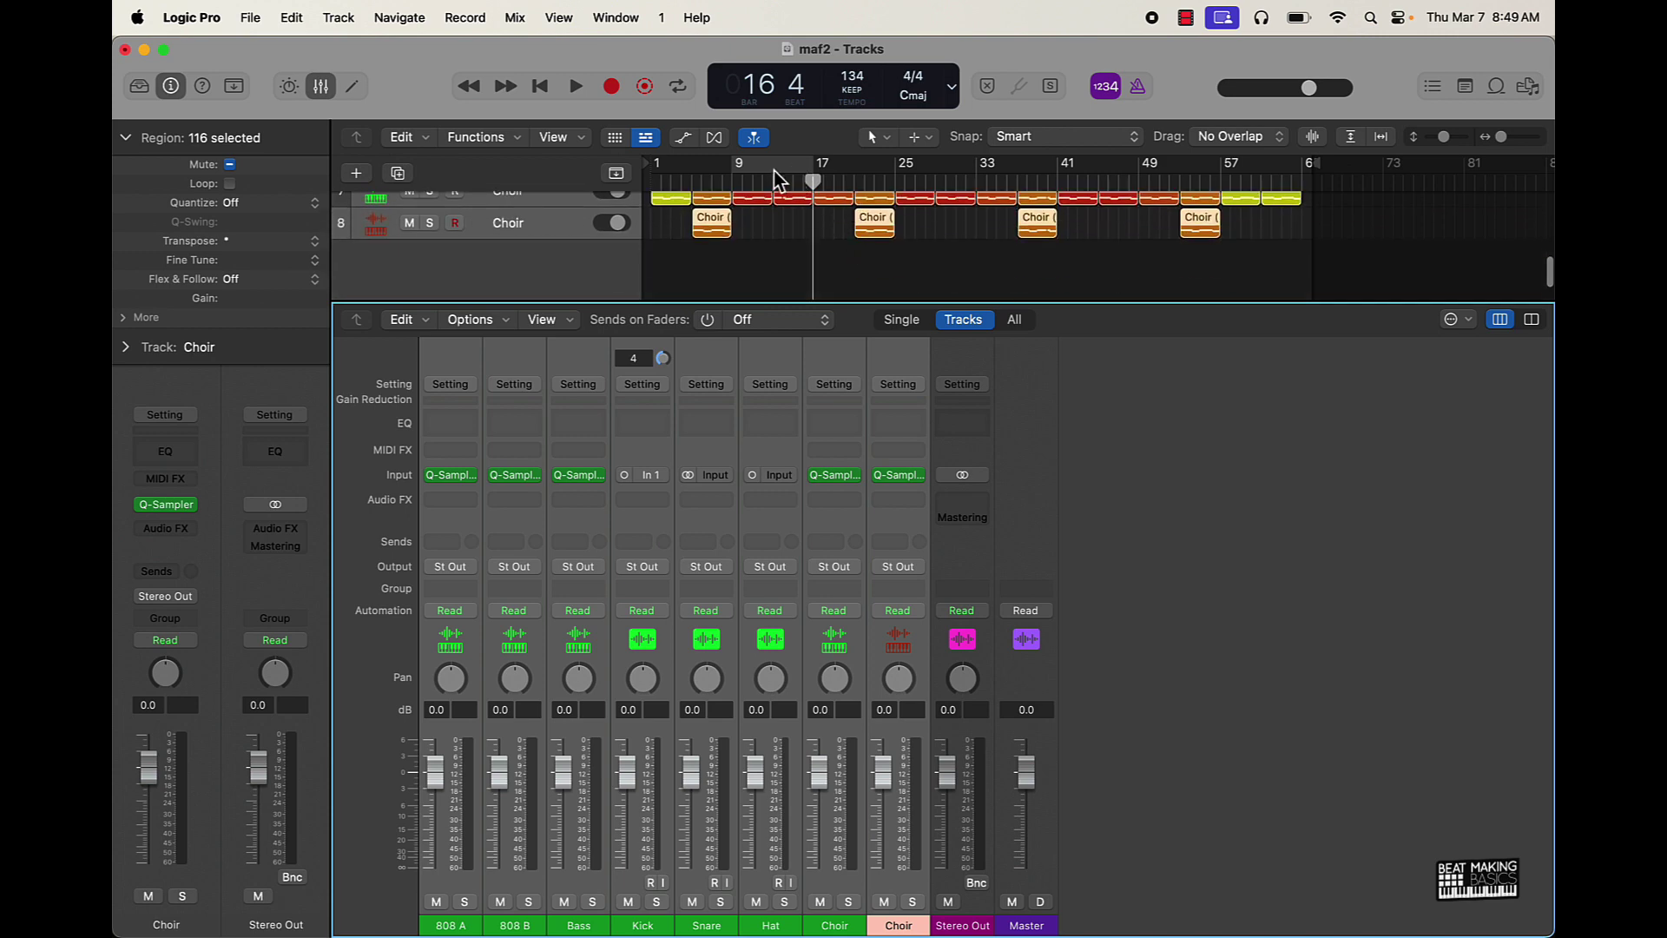
drag(776, 180, 692, 174)
scroll(734, 252, up, 1)
scroll(734, 252, up, 6)
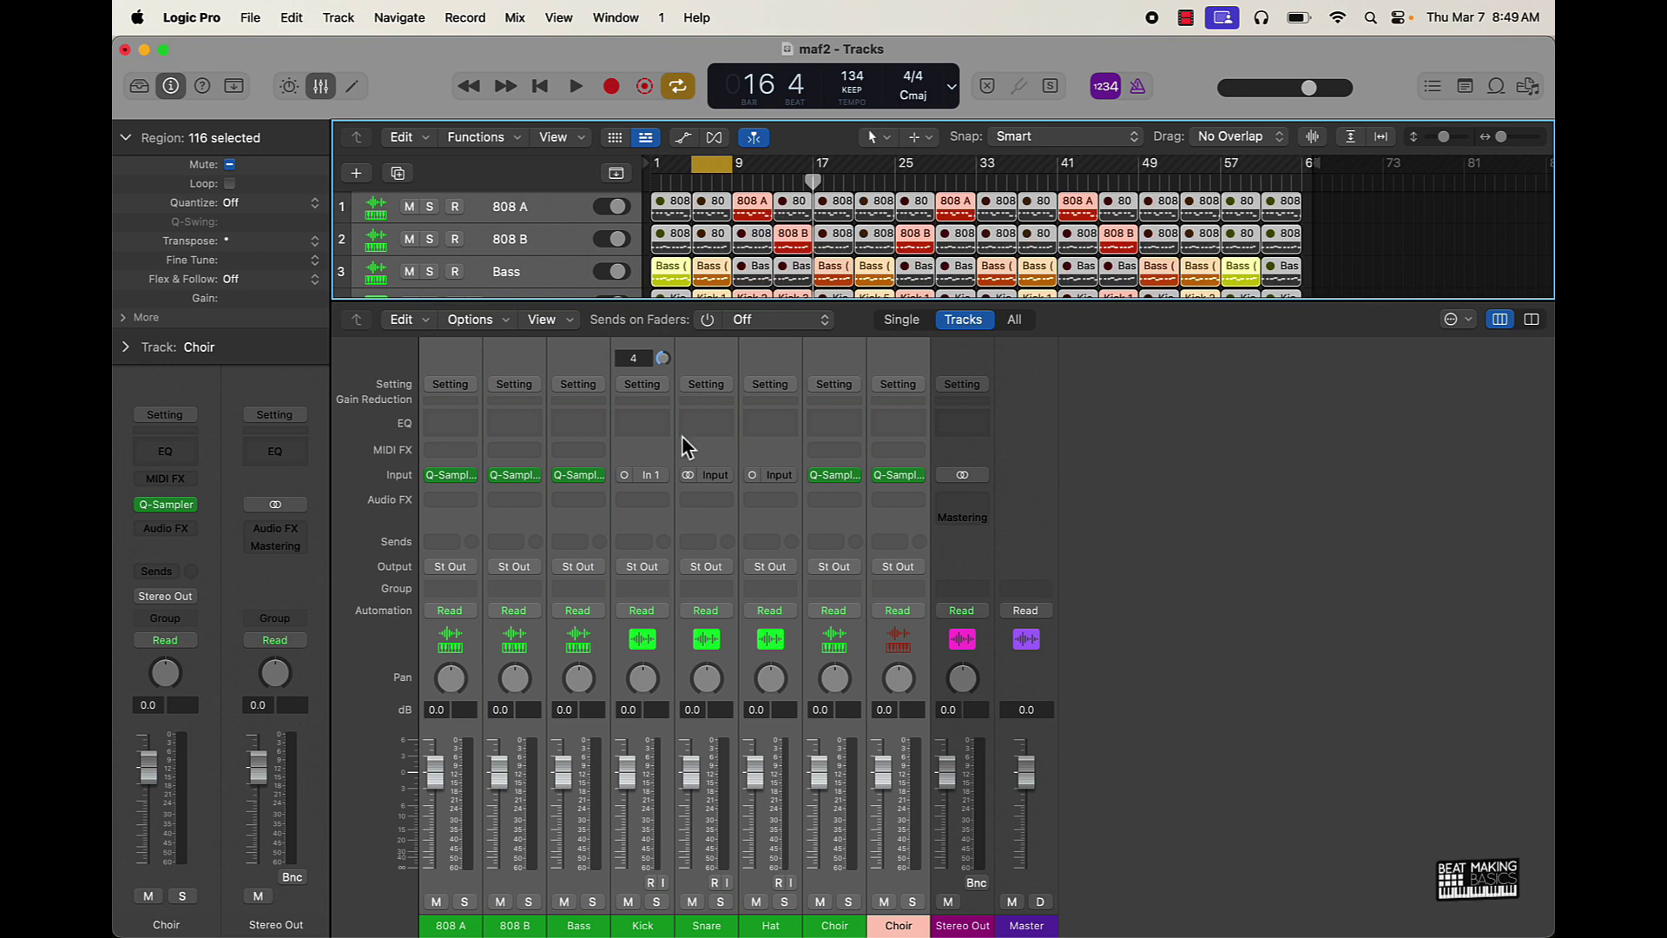
- Insert a Gain plug-in on the 808 A, 808 B and Bass channels together
click(449, 500)
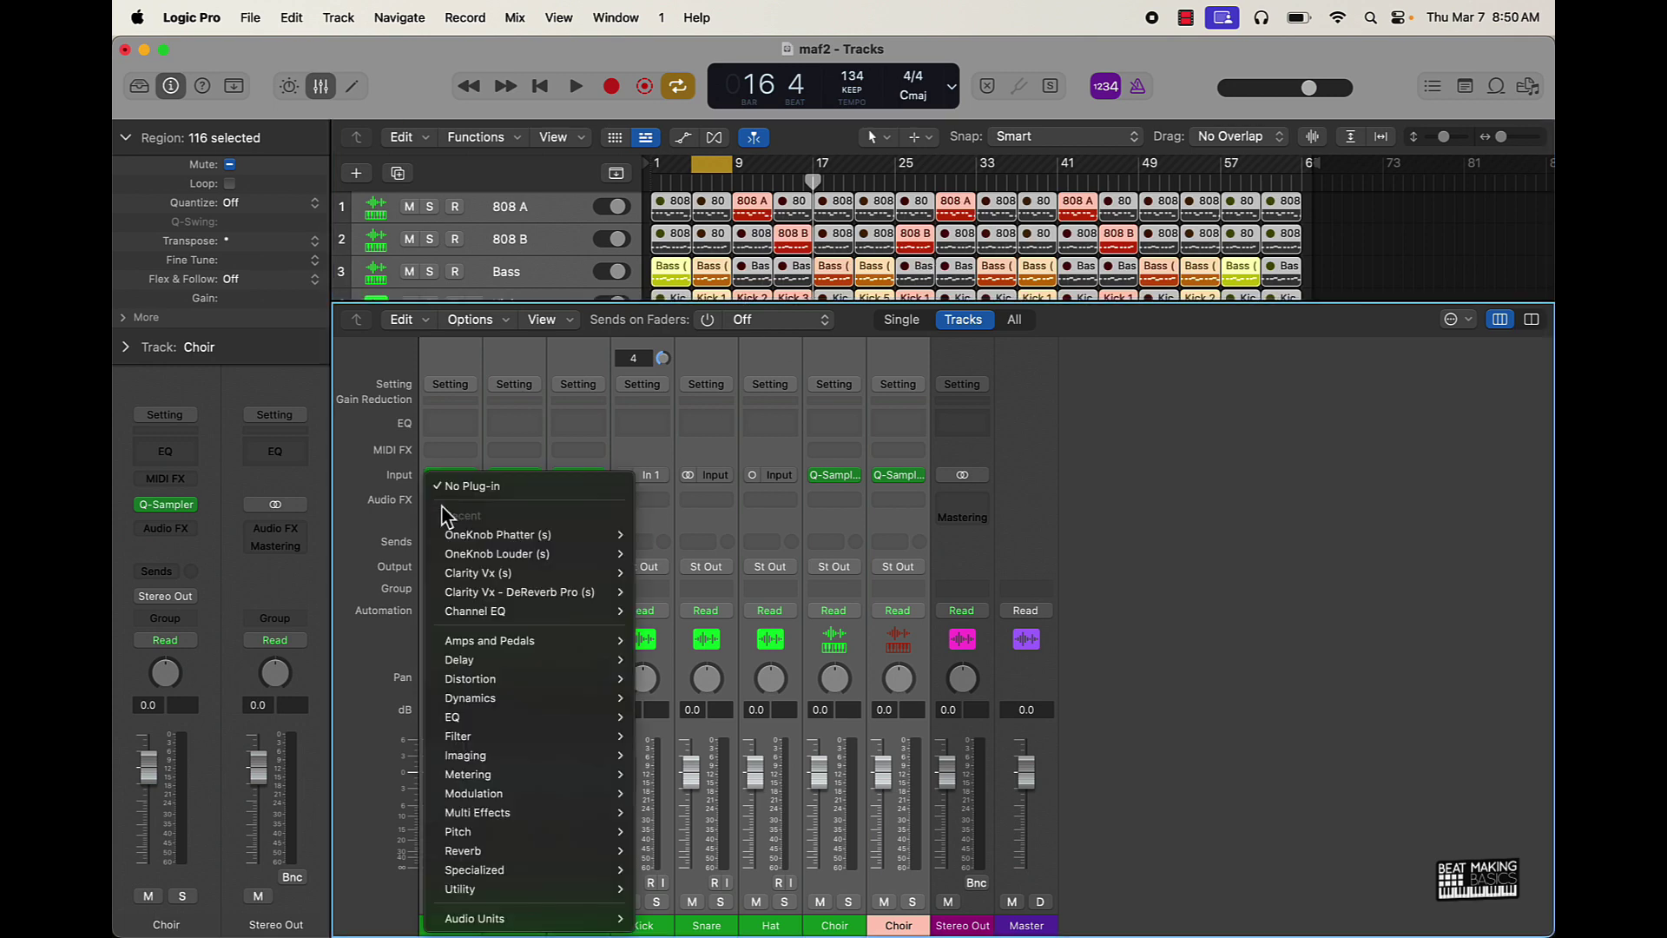
mouse_move(531, 890)
mouse_move(660, 899)
click(384, 645)
click(596, 905)
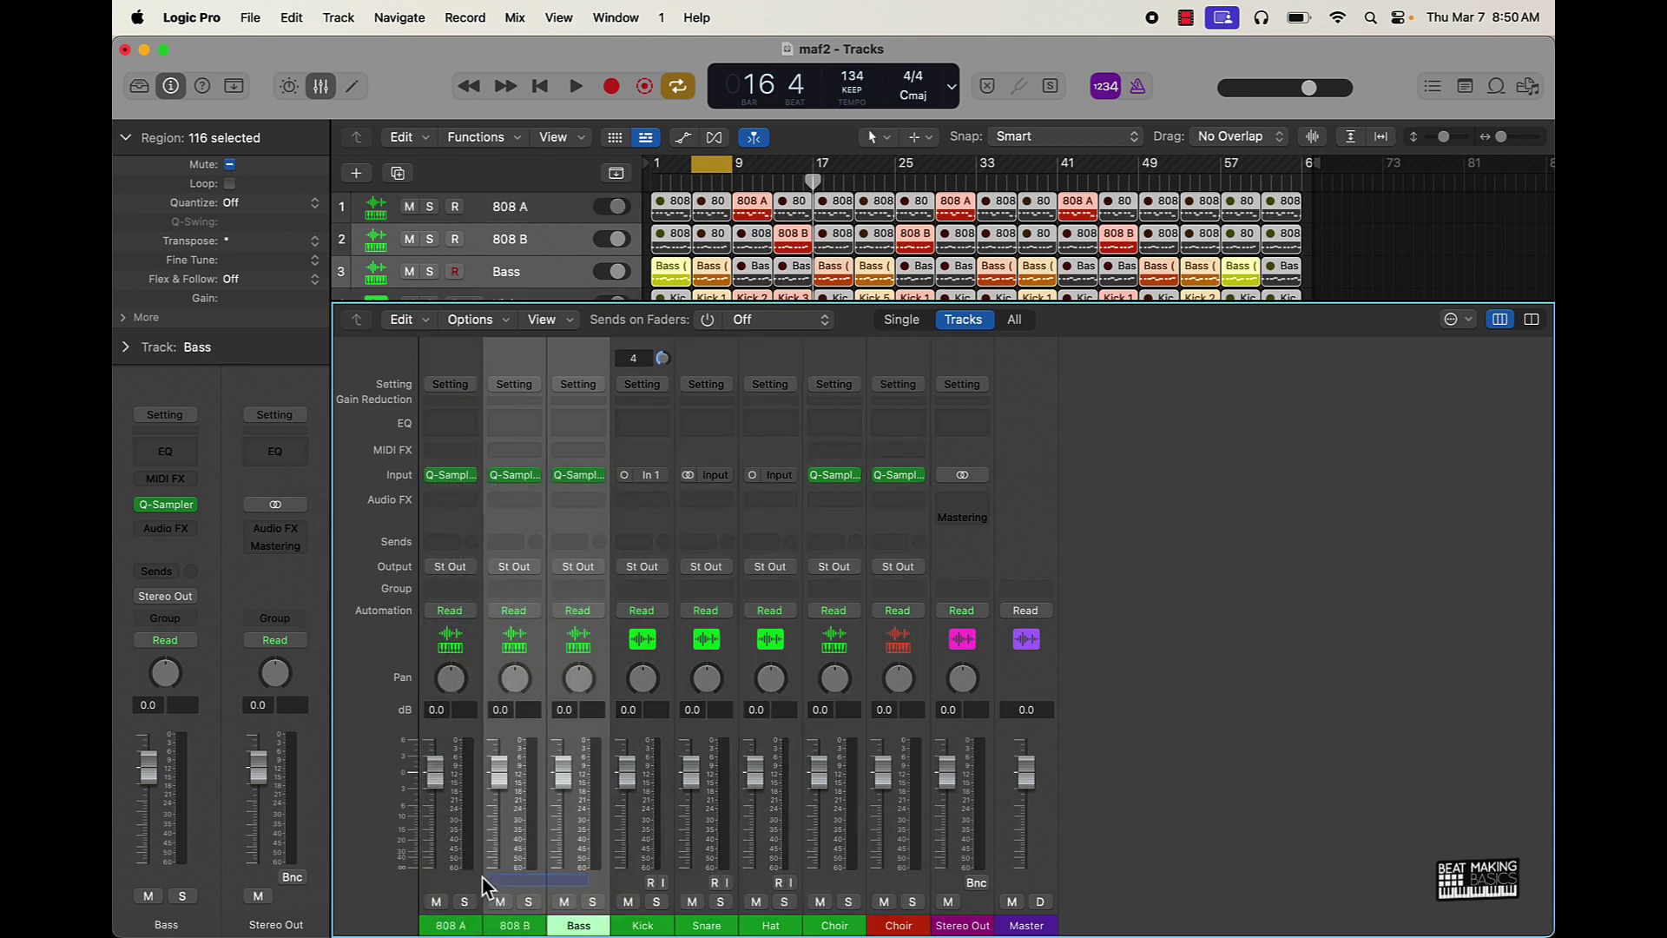
click(469, 513)
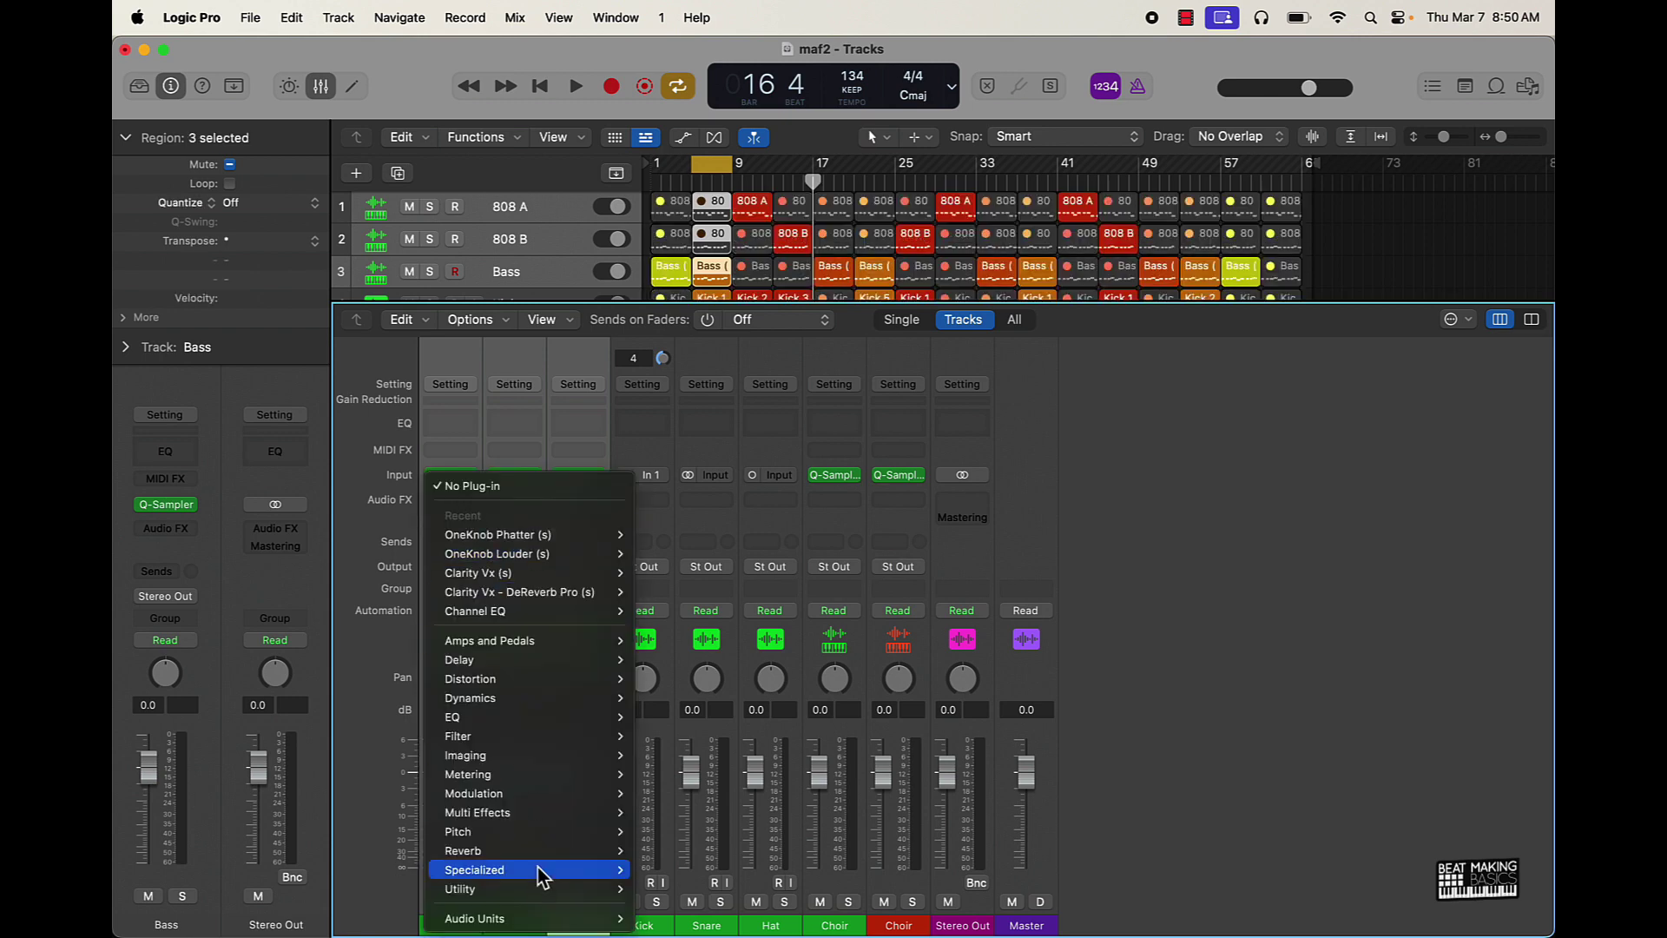
mouse_move(543, 889)
mouse_move(669, 884)
click(773, 897)
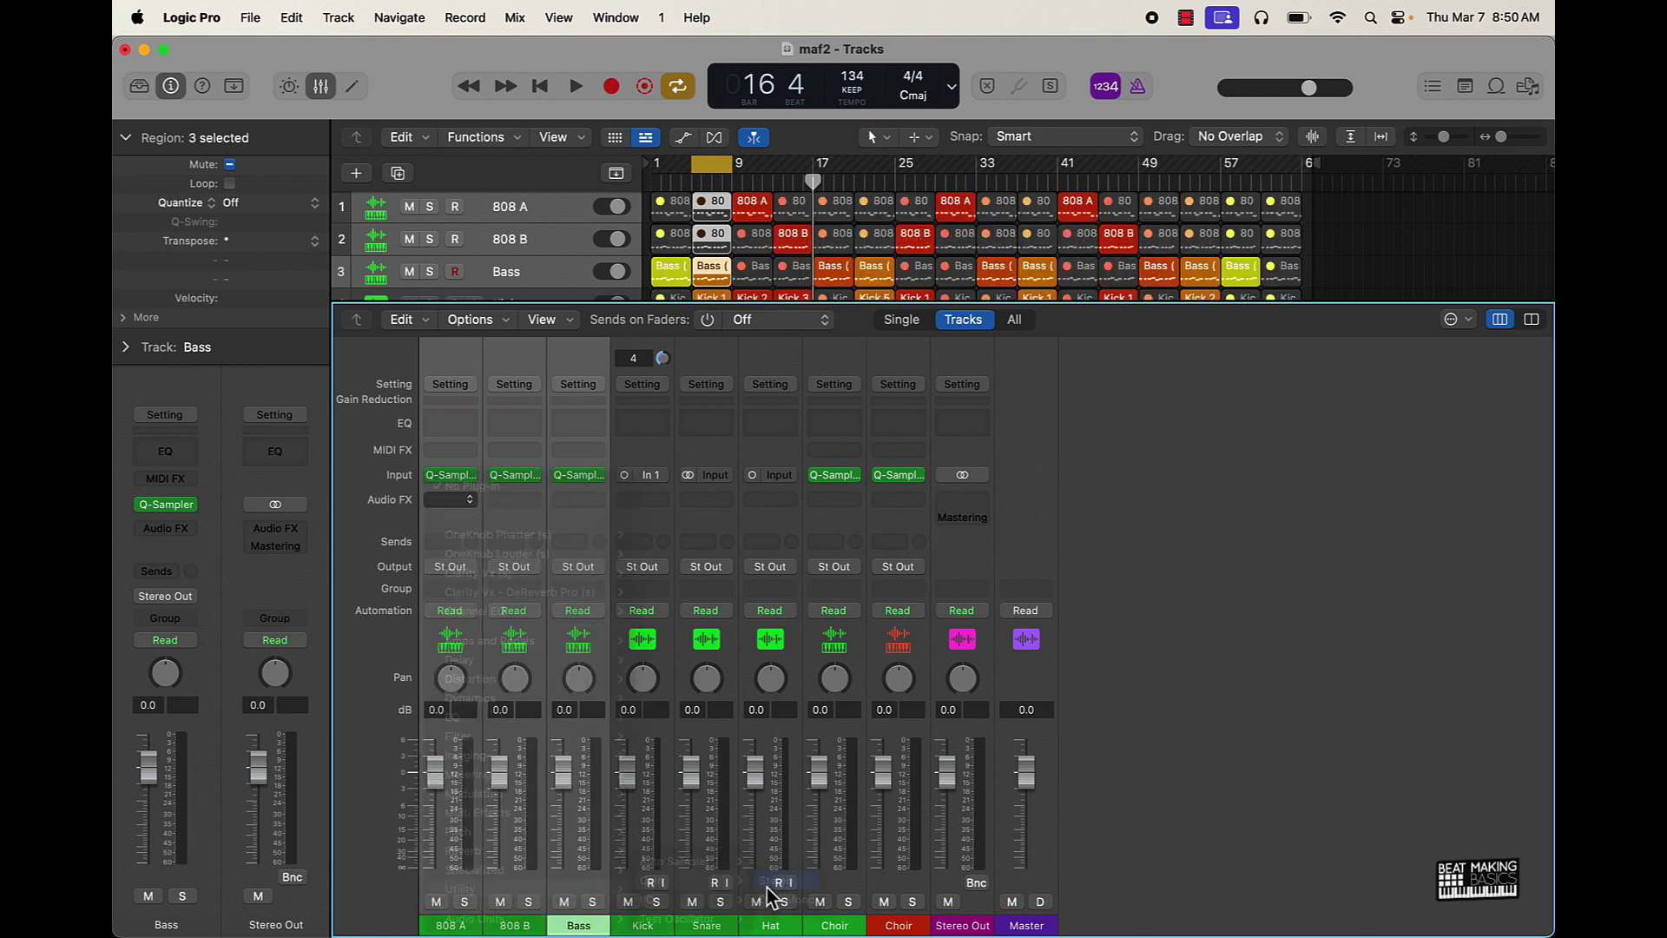
click(712, 899)
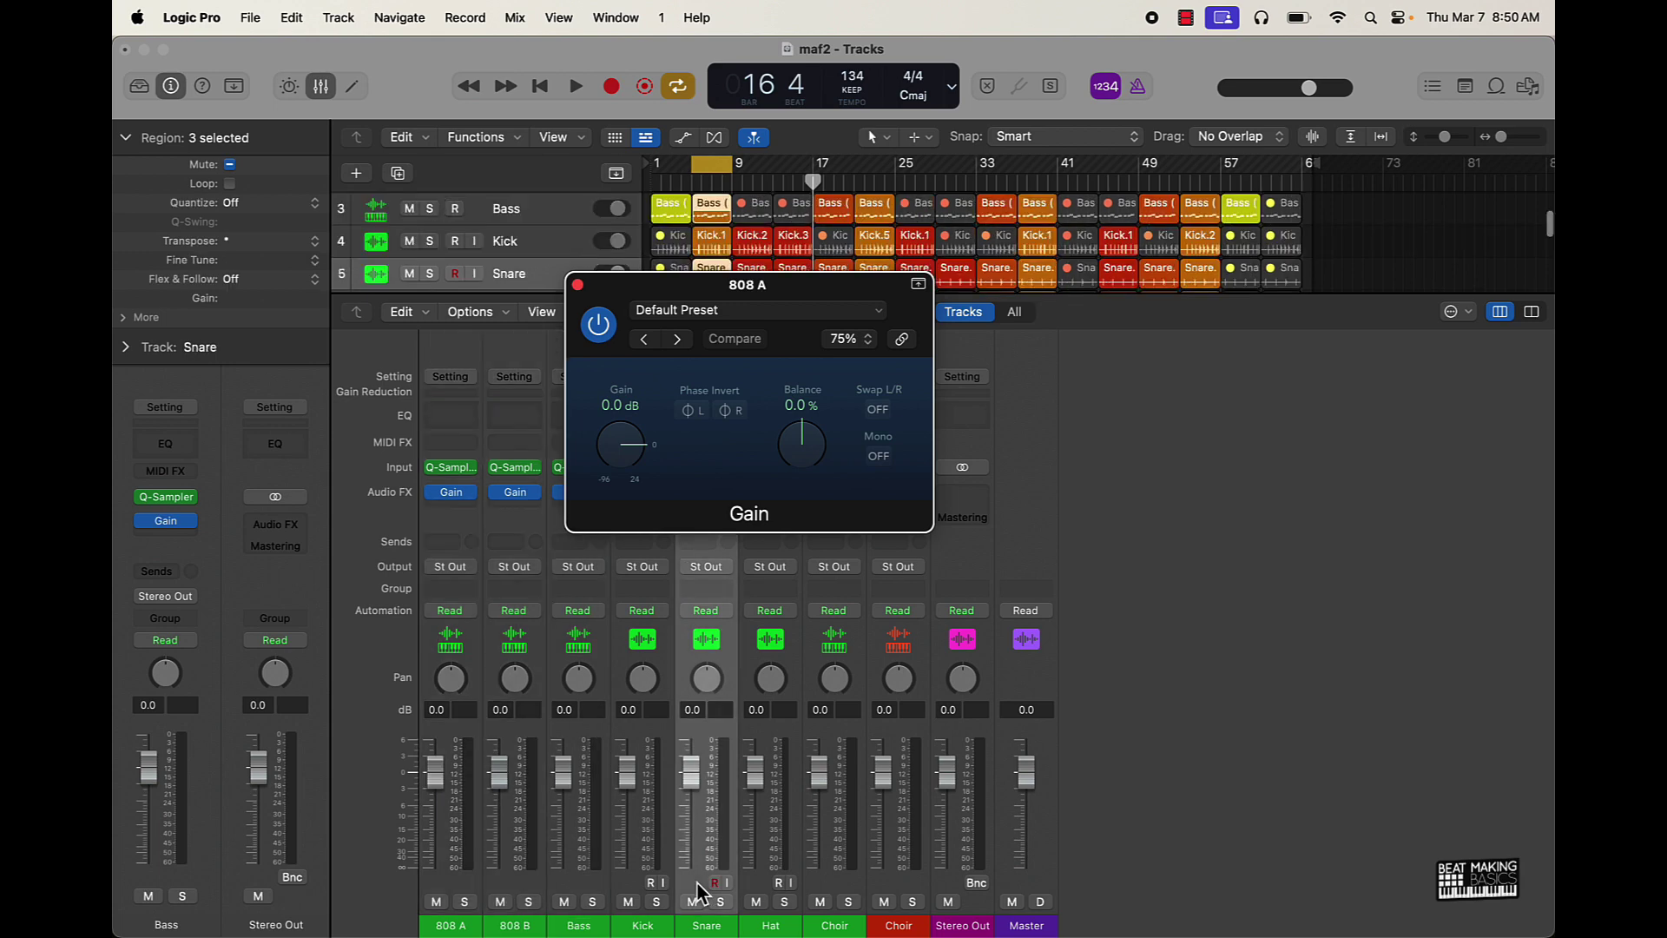
click(826, 881)
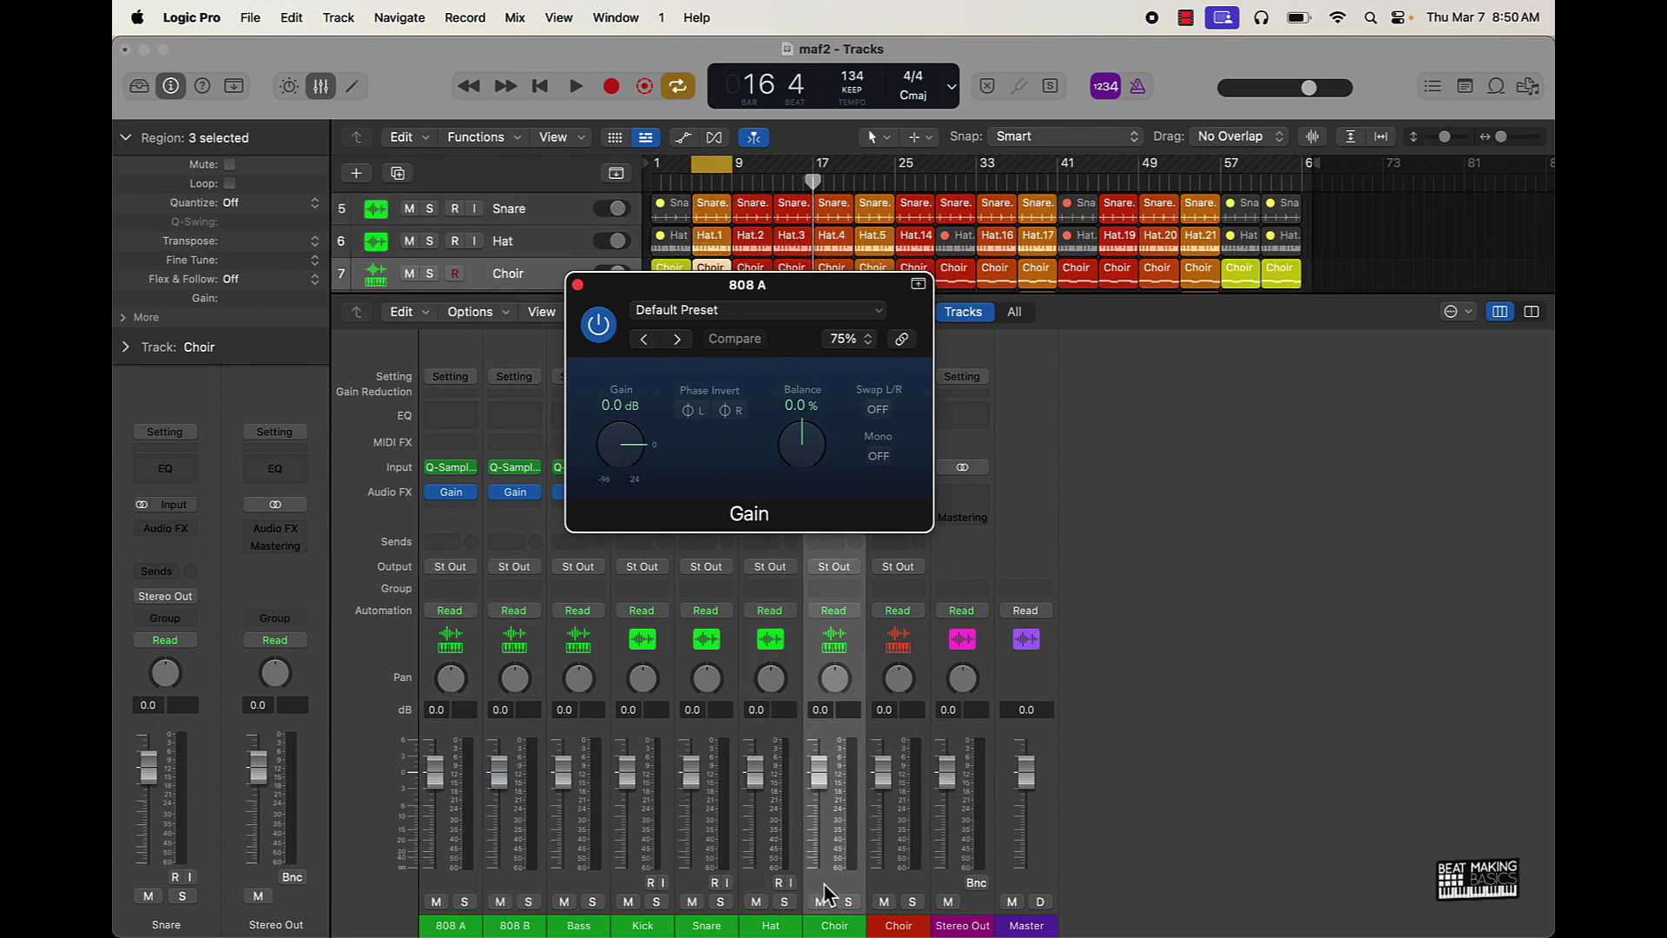
click(576, 282)
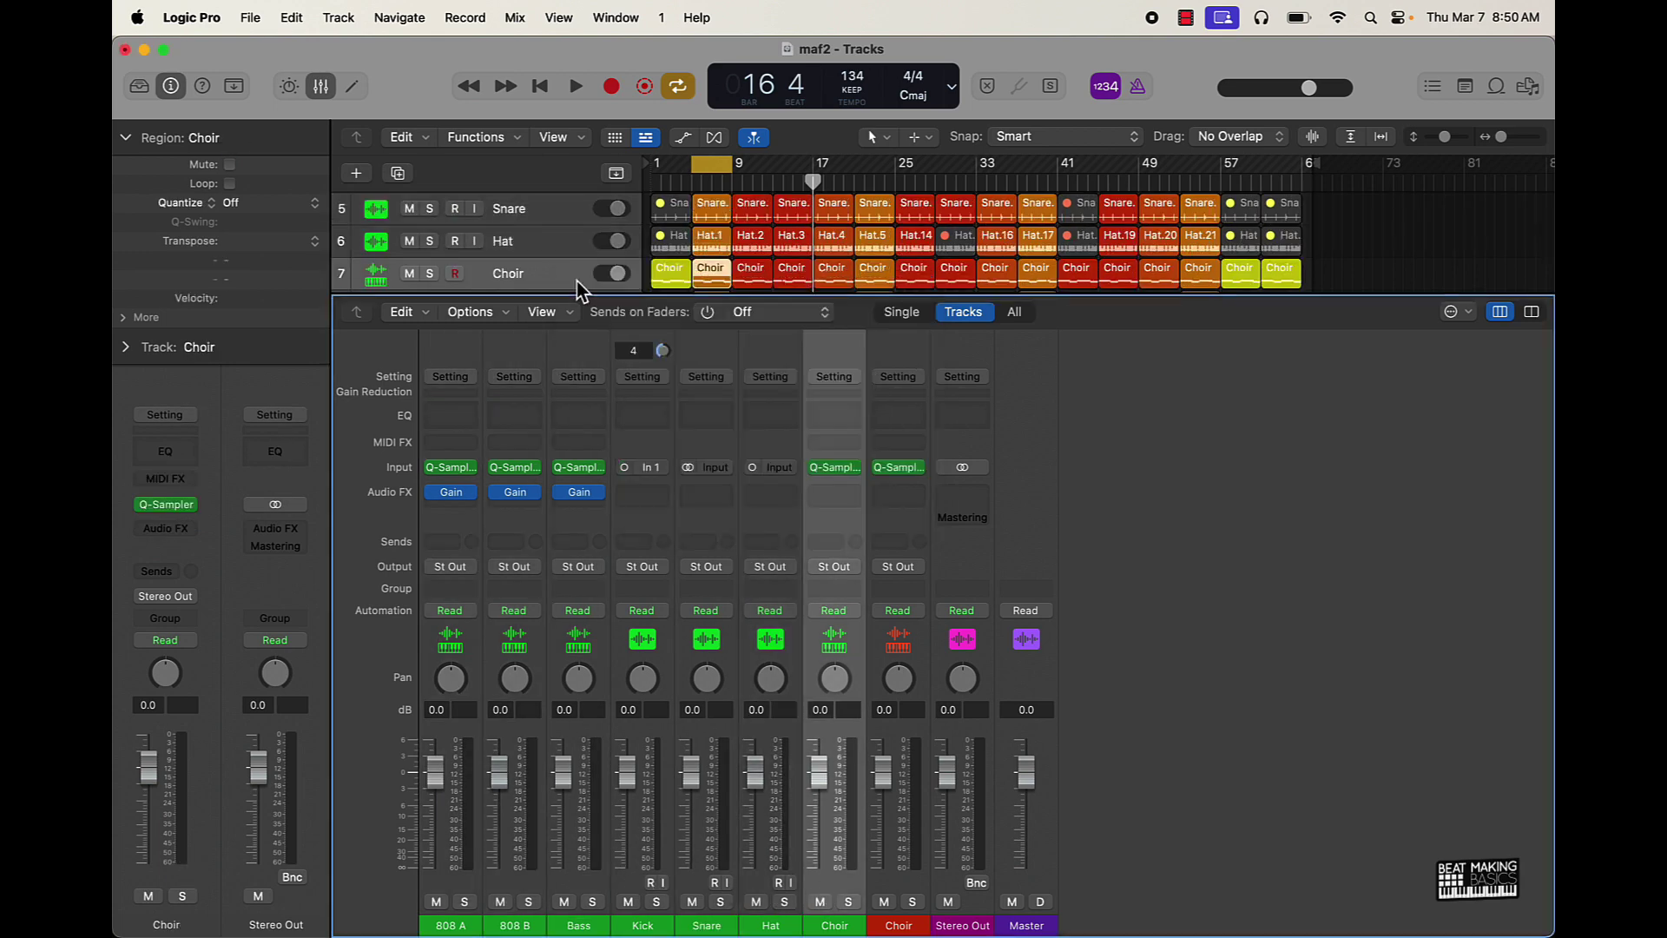
- Insert a Gain plug-in on Kick and a stereo Gain on Snare
click(645, 493)
mouse_move(720, 550)
click(786, 552)
click(577, 285)
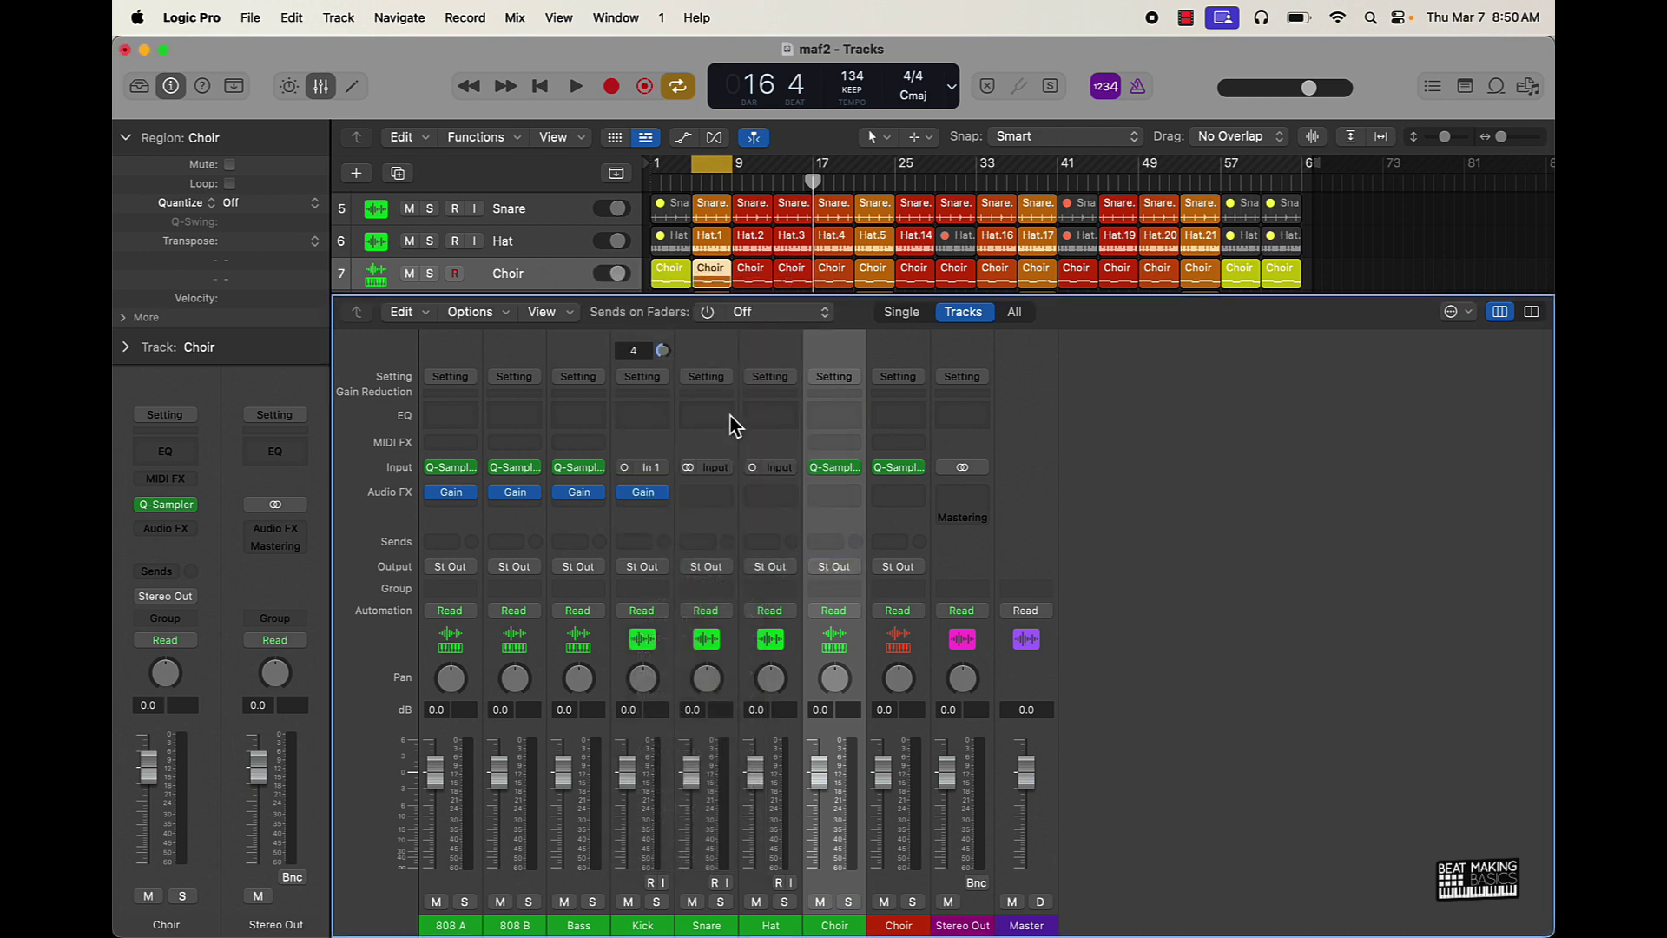
click(720, 501)
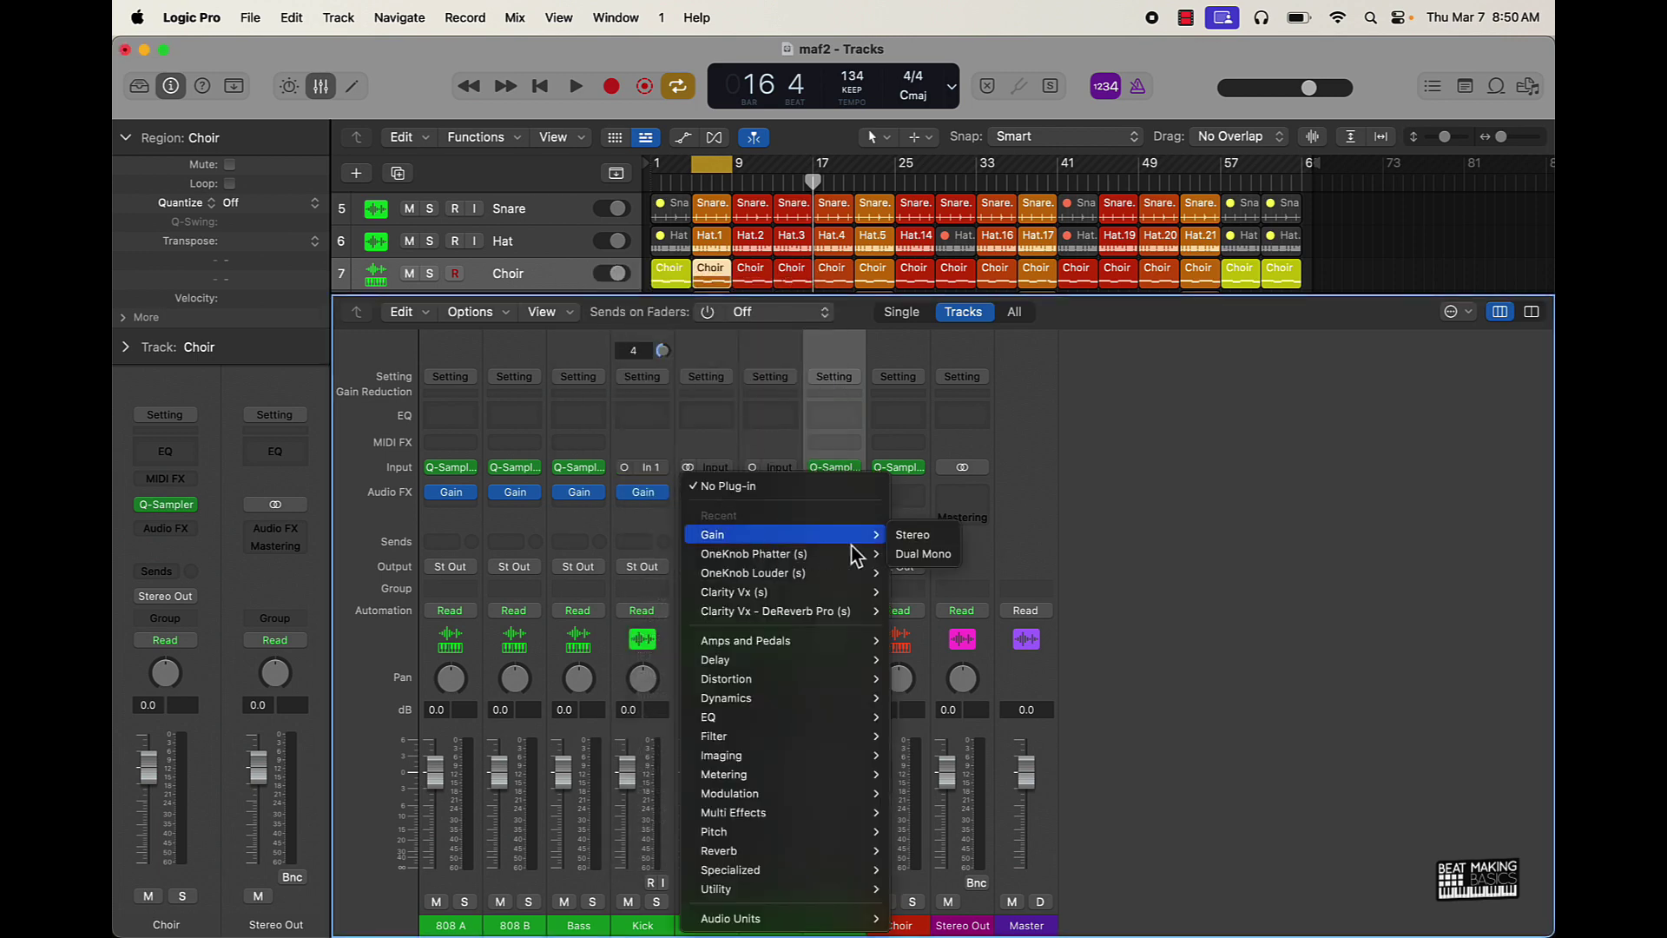
click(903, 535)
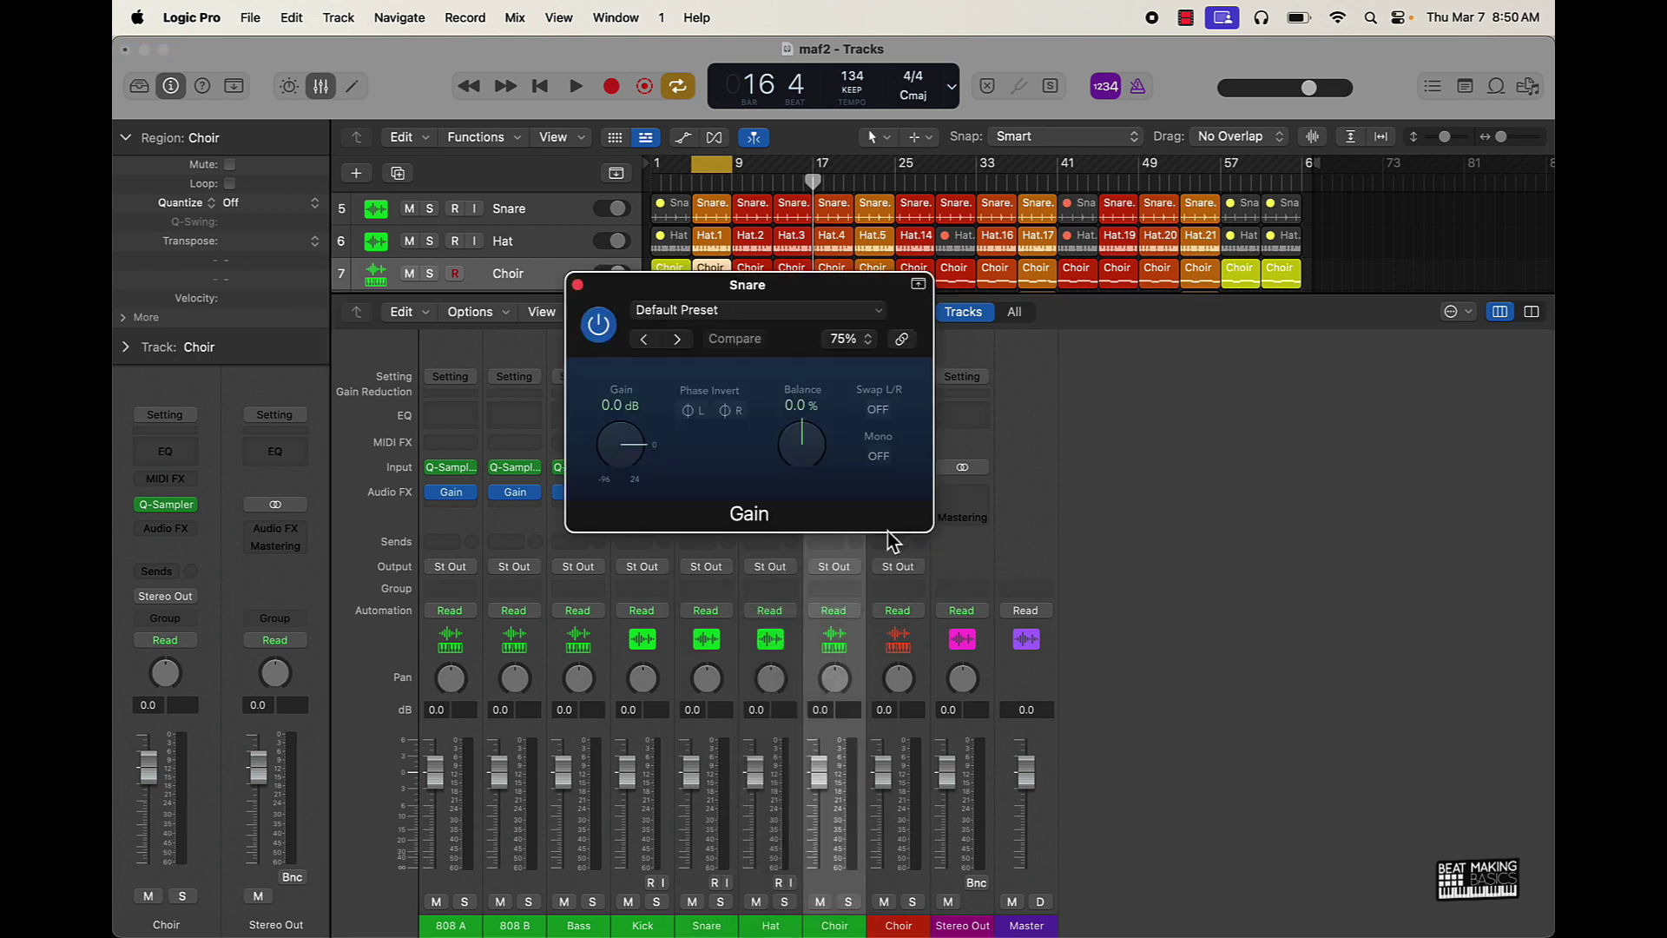
click(578, 284)
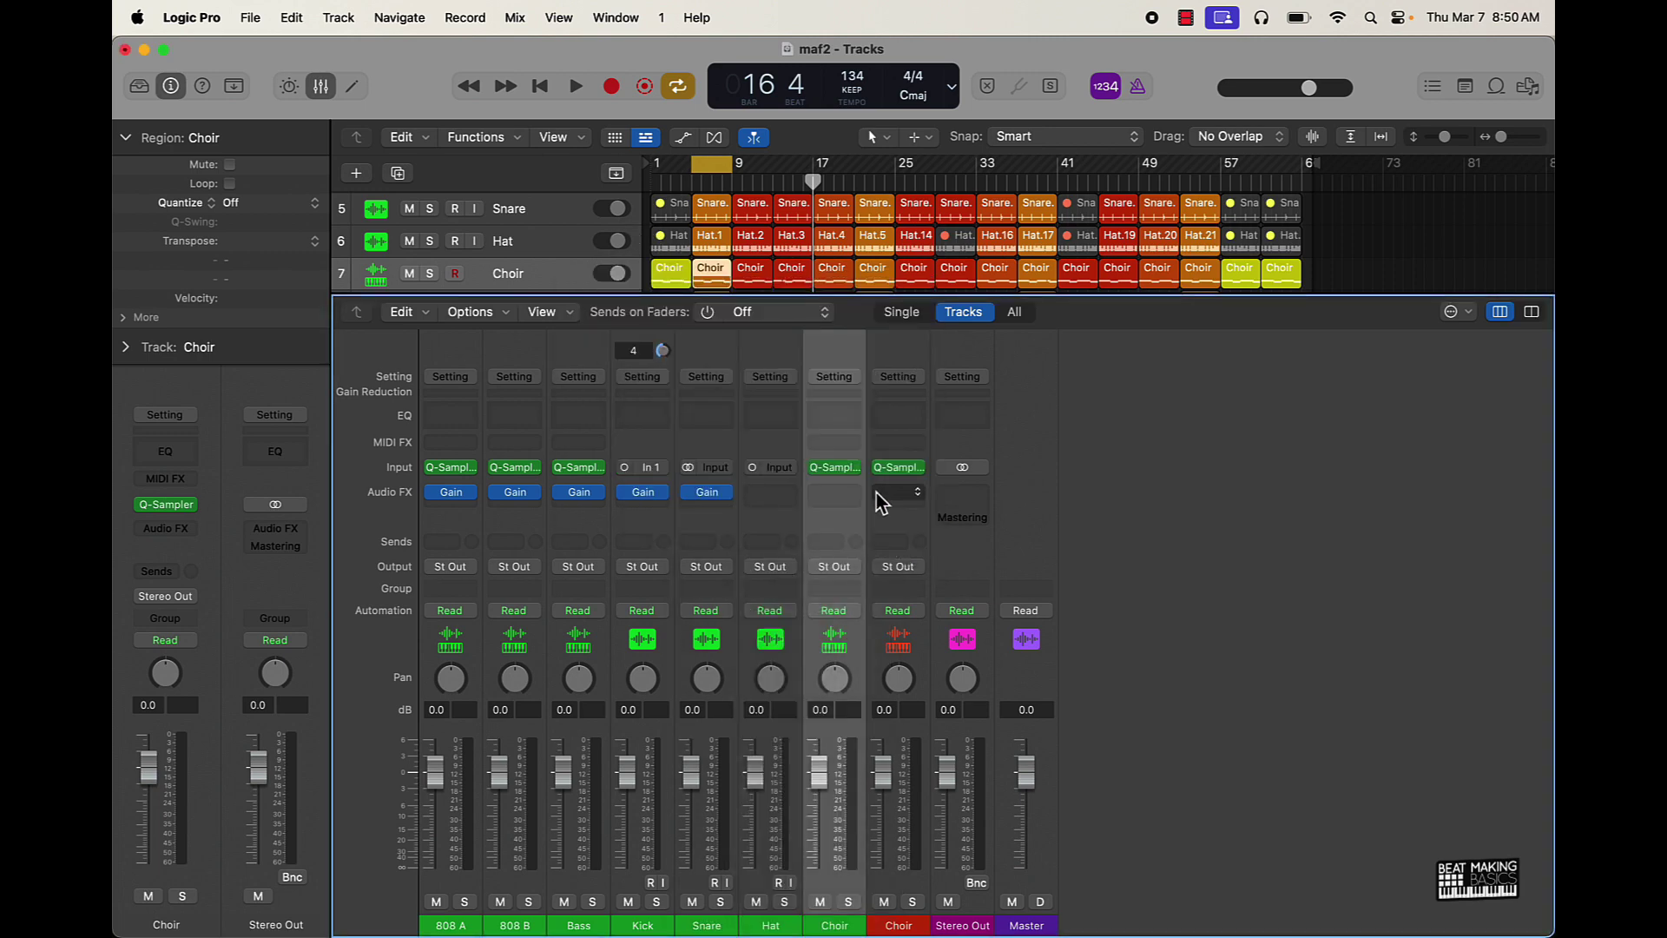
- Insert a mono Gain on Hat and Gain plug-ins on both Choir channels
click(781, 492)
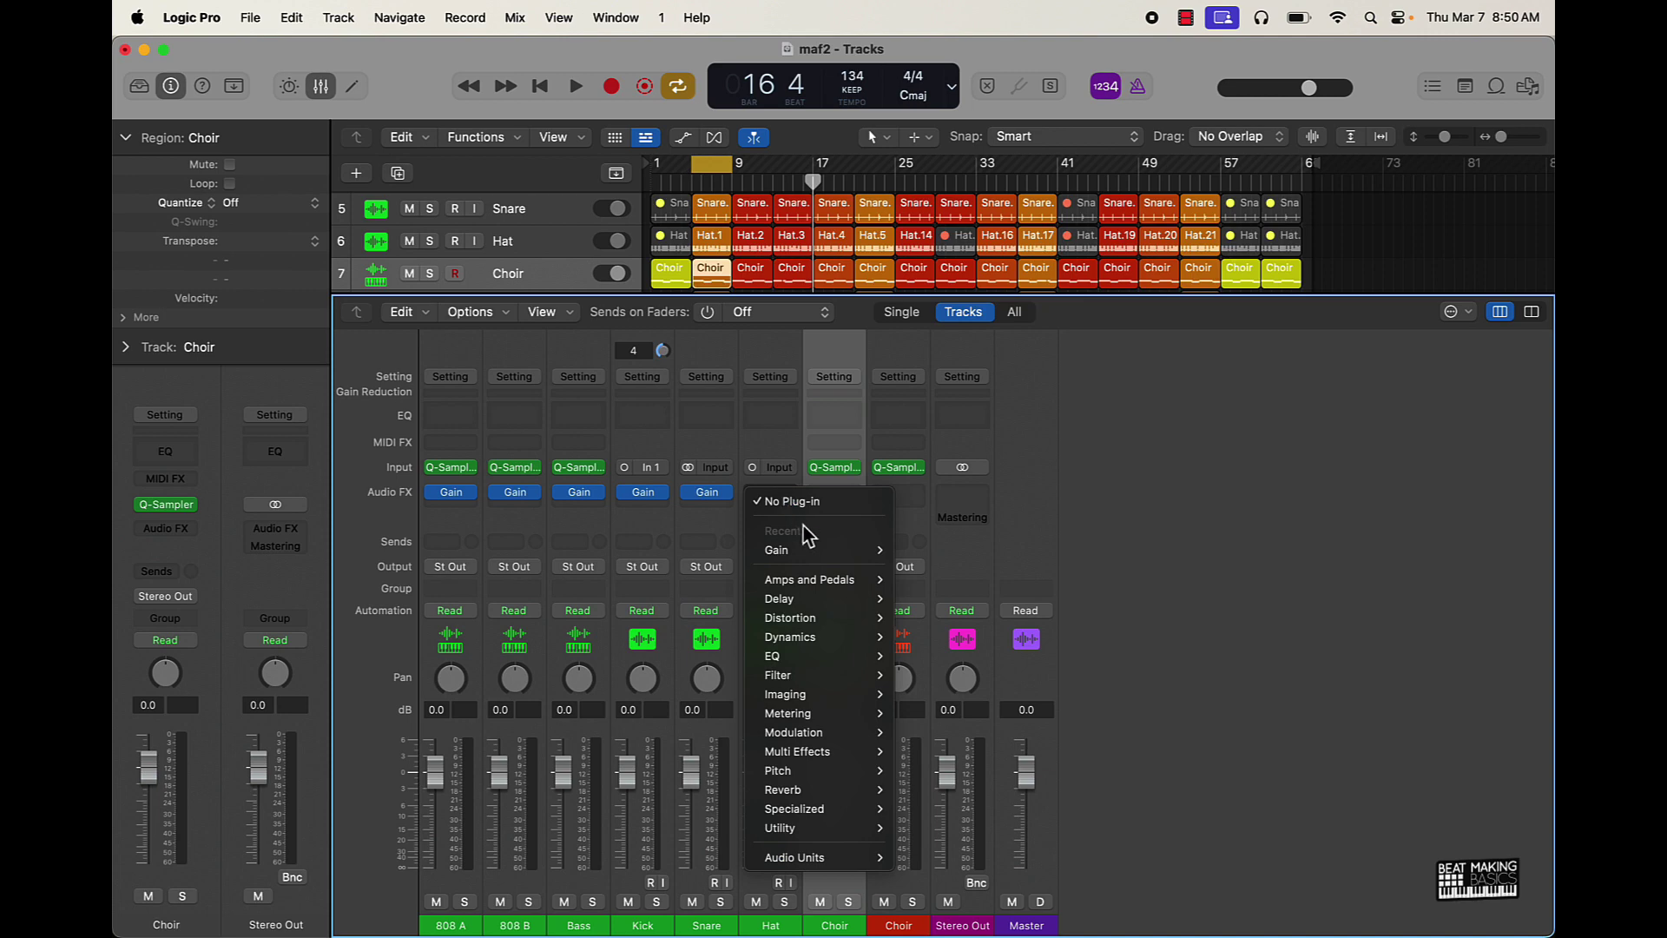
click(909, 553)
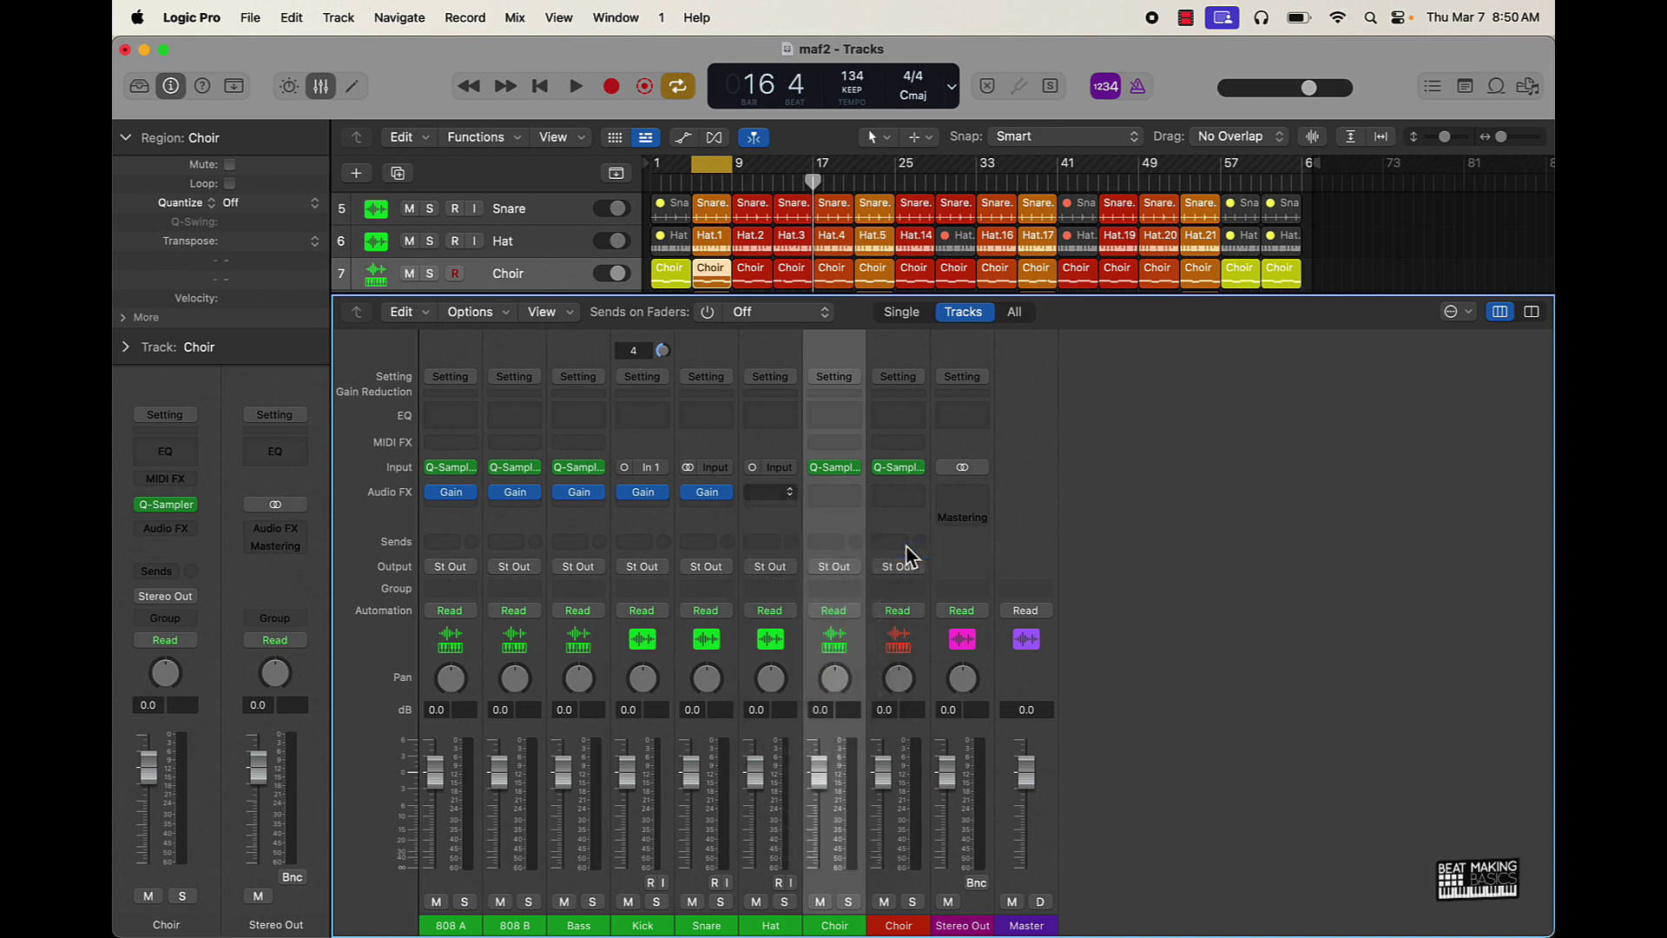
click(578, 285)
click(836, 492)
mouse_move(920, 534)
click(1042, 534)
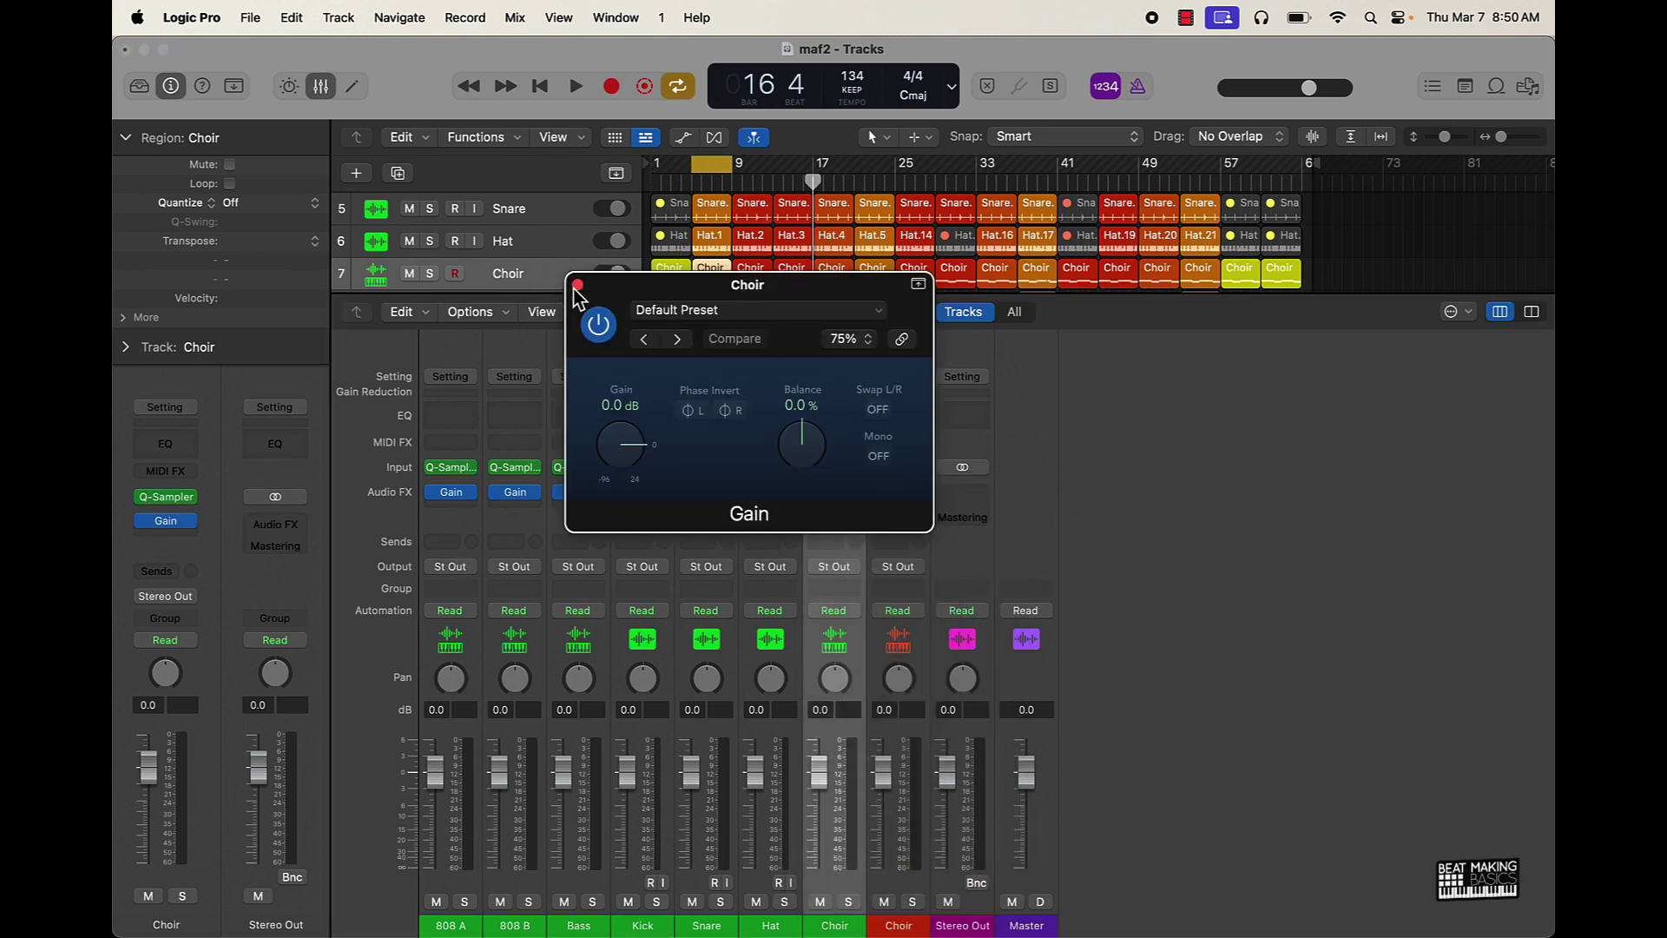
click(578, 285)
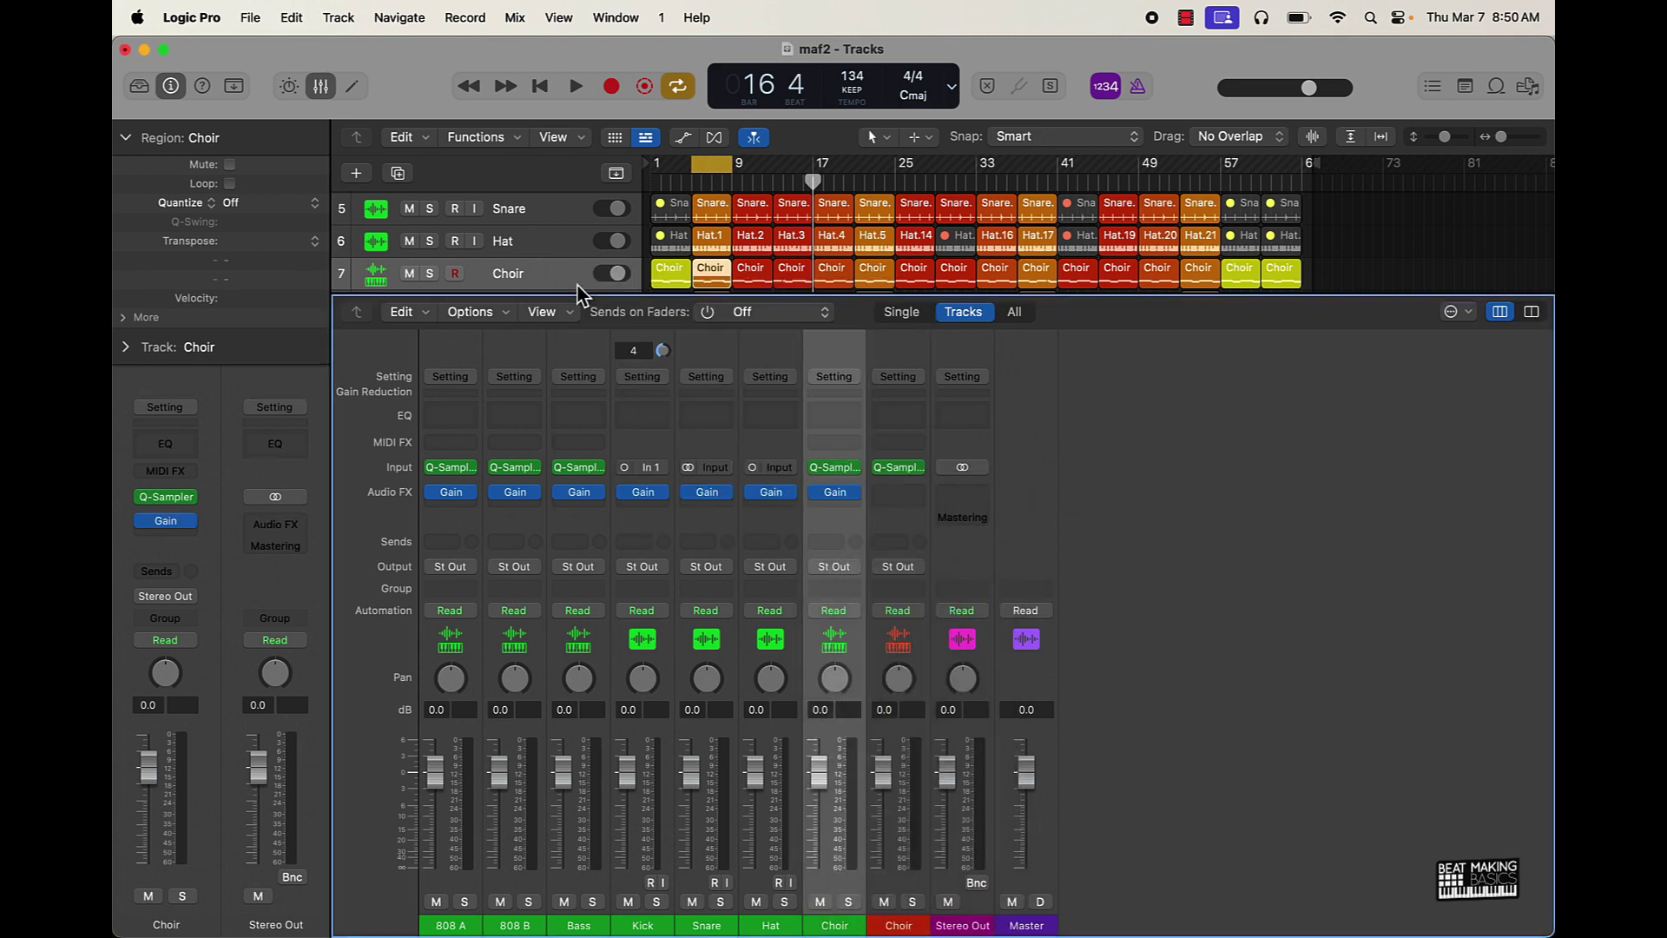
click(907, 495)
mouse_move(942, 534)
click(1094, 536)
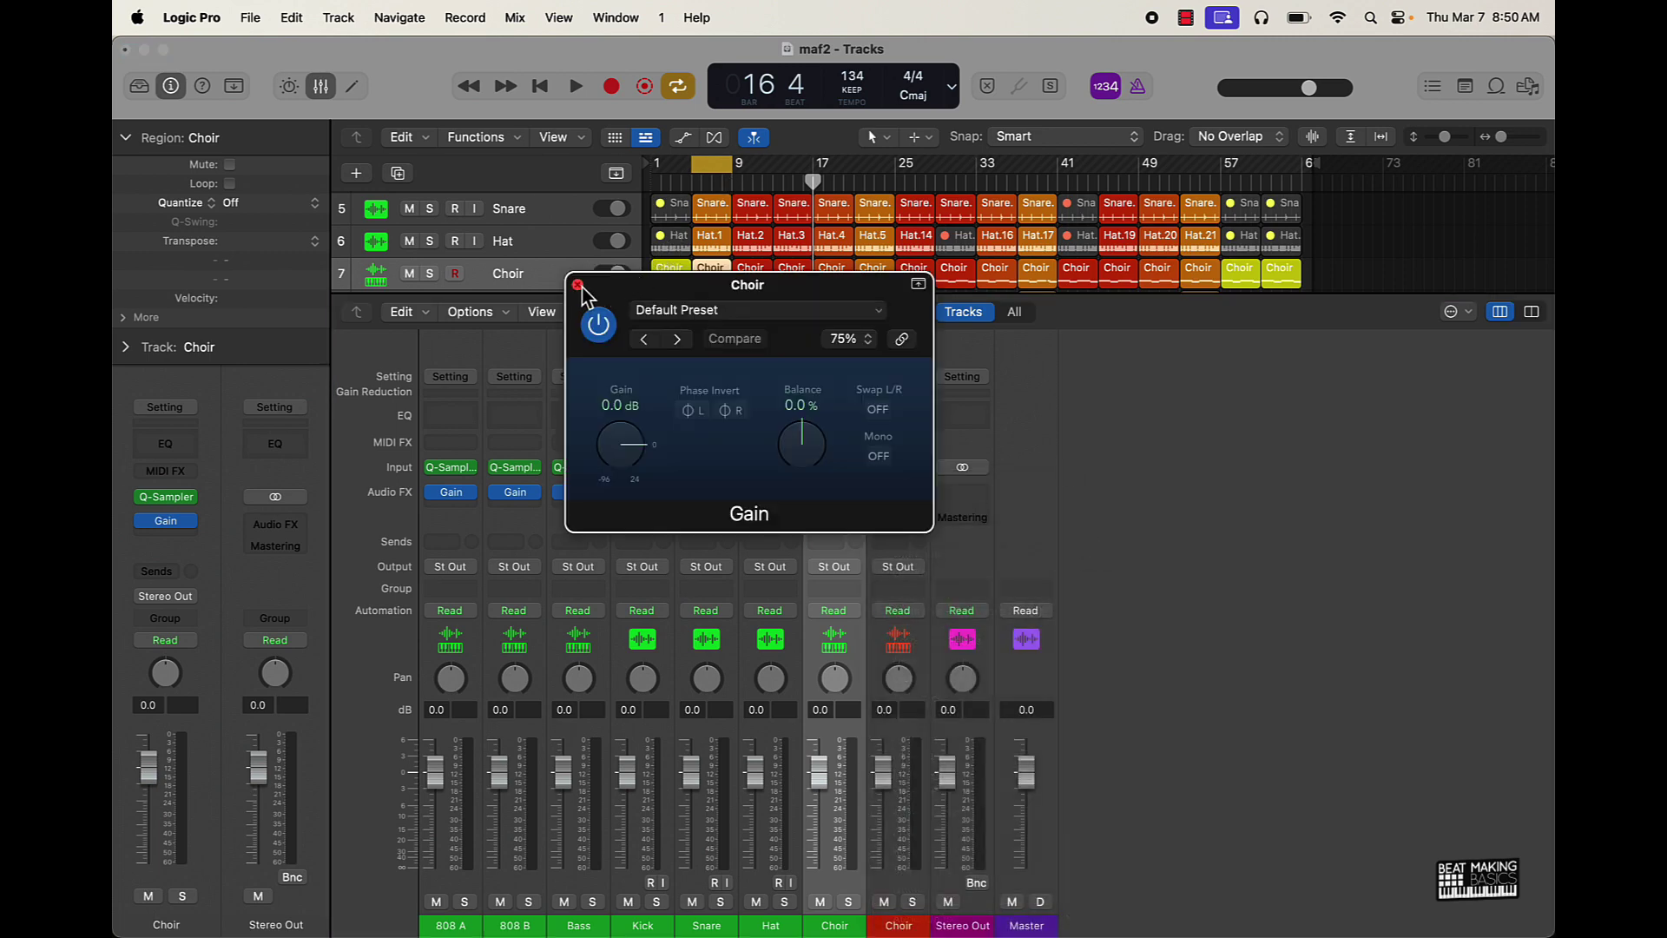
click(577, 286)
- Audition the loop and lower the Kick Gain to about -3 dB
key(space)
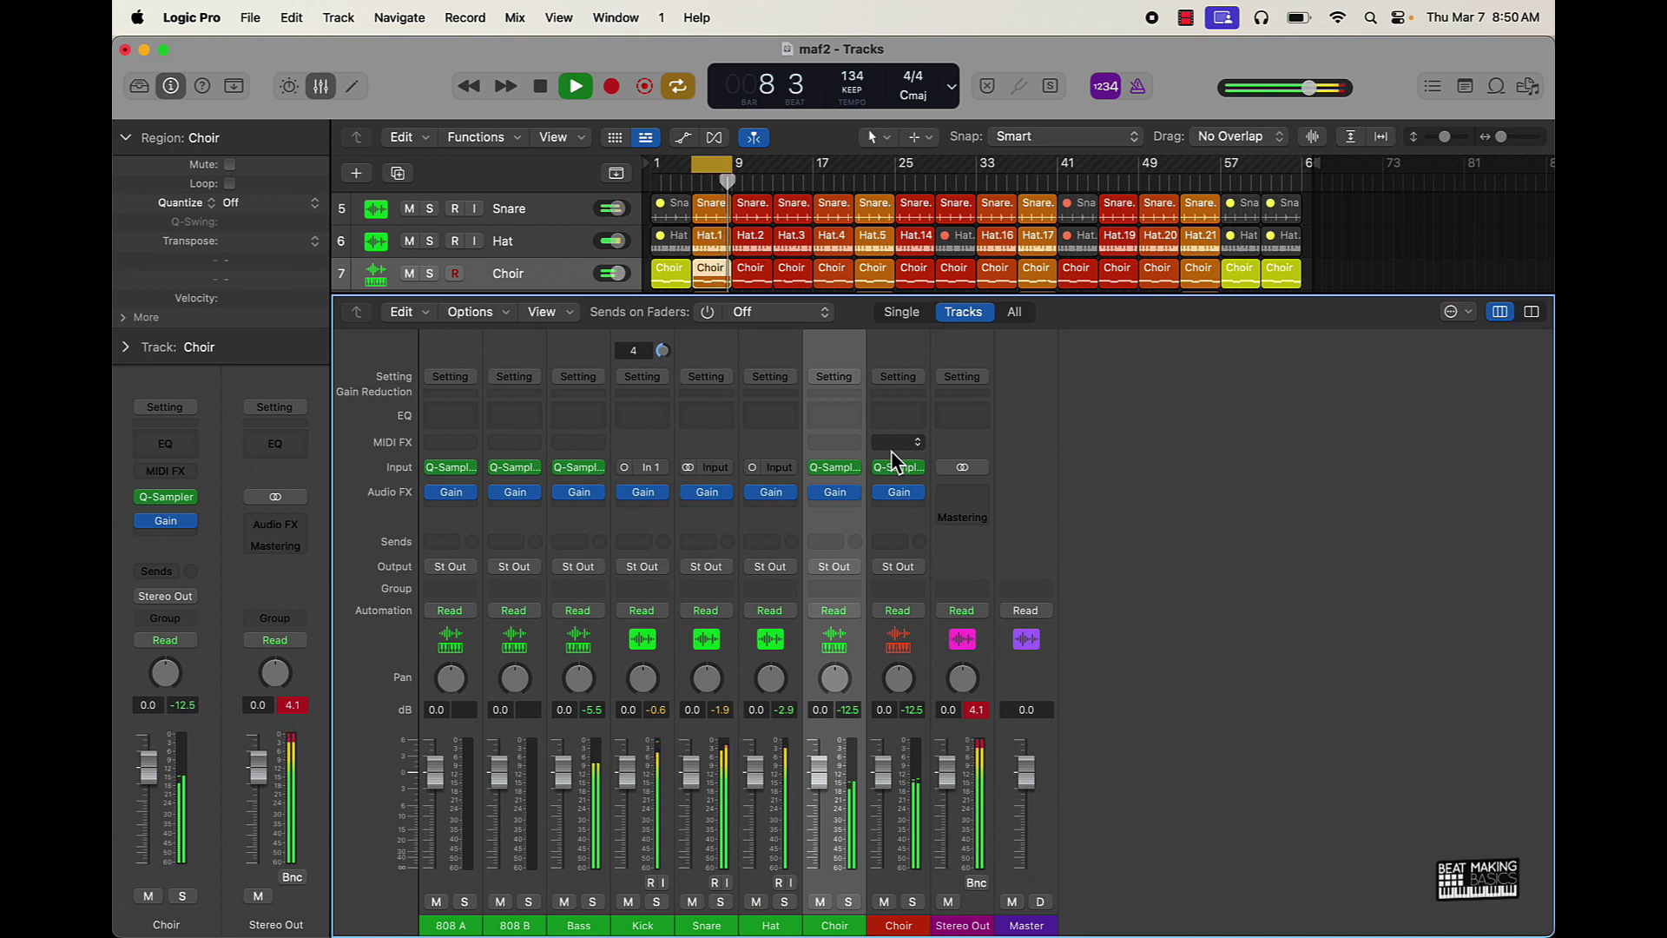
key(space)
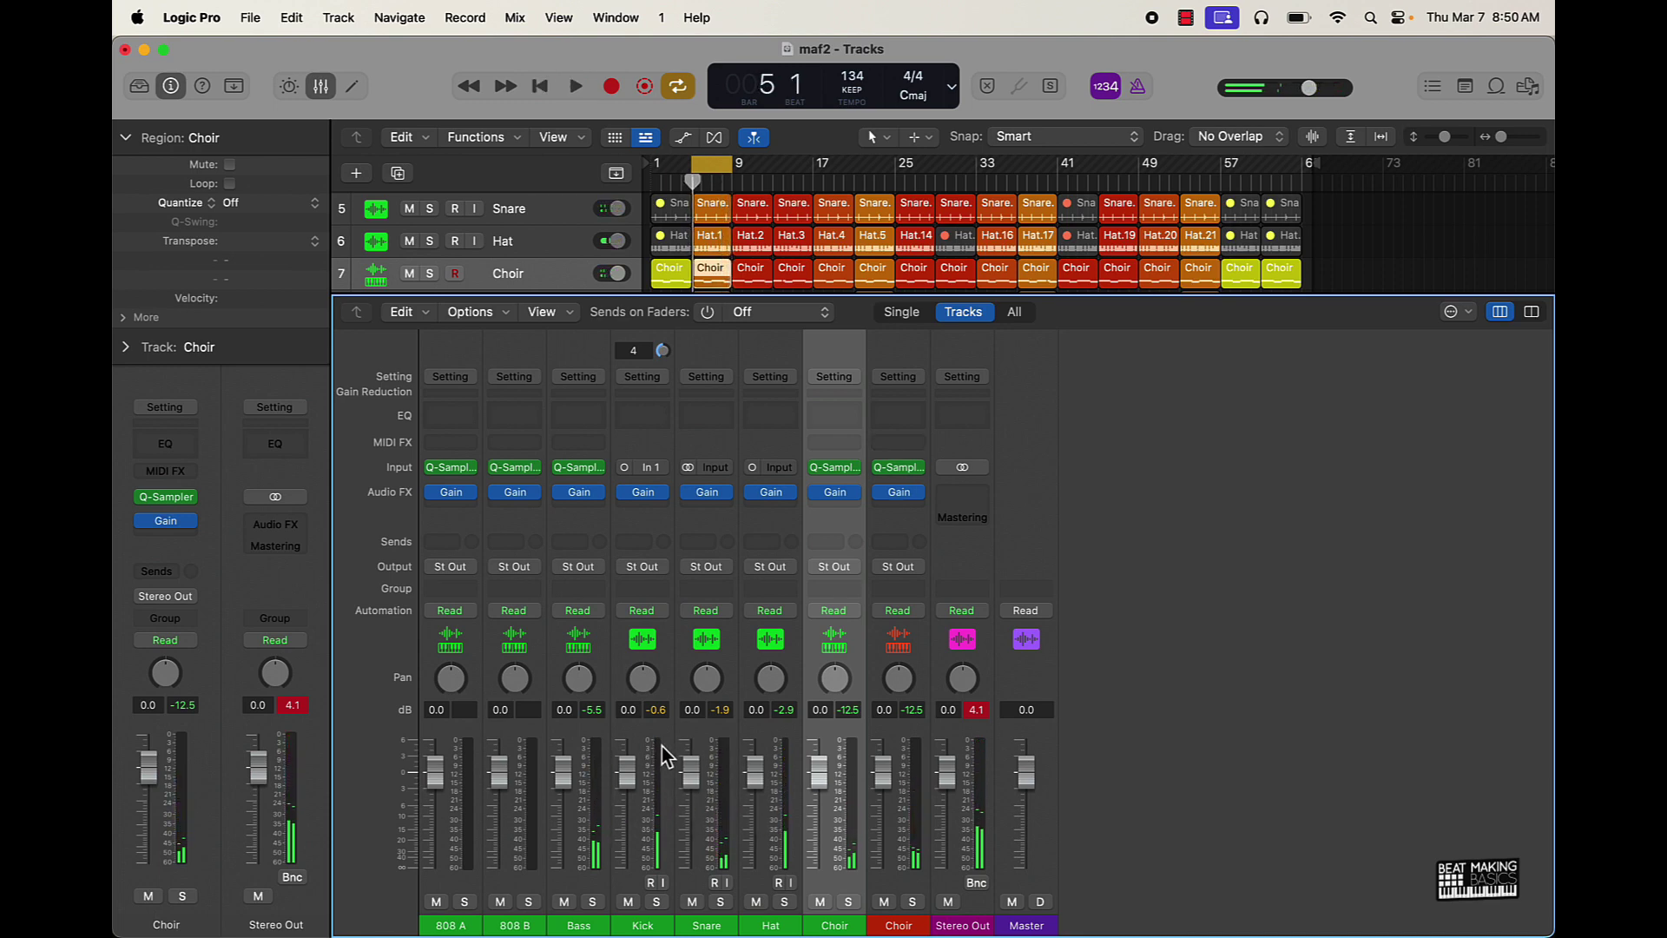
click(646, 493)
drag(671, 453, 671, 460)
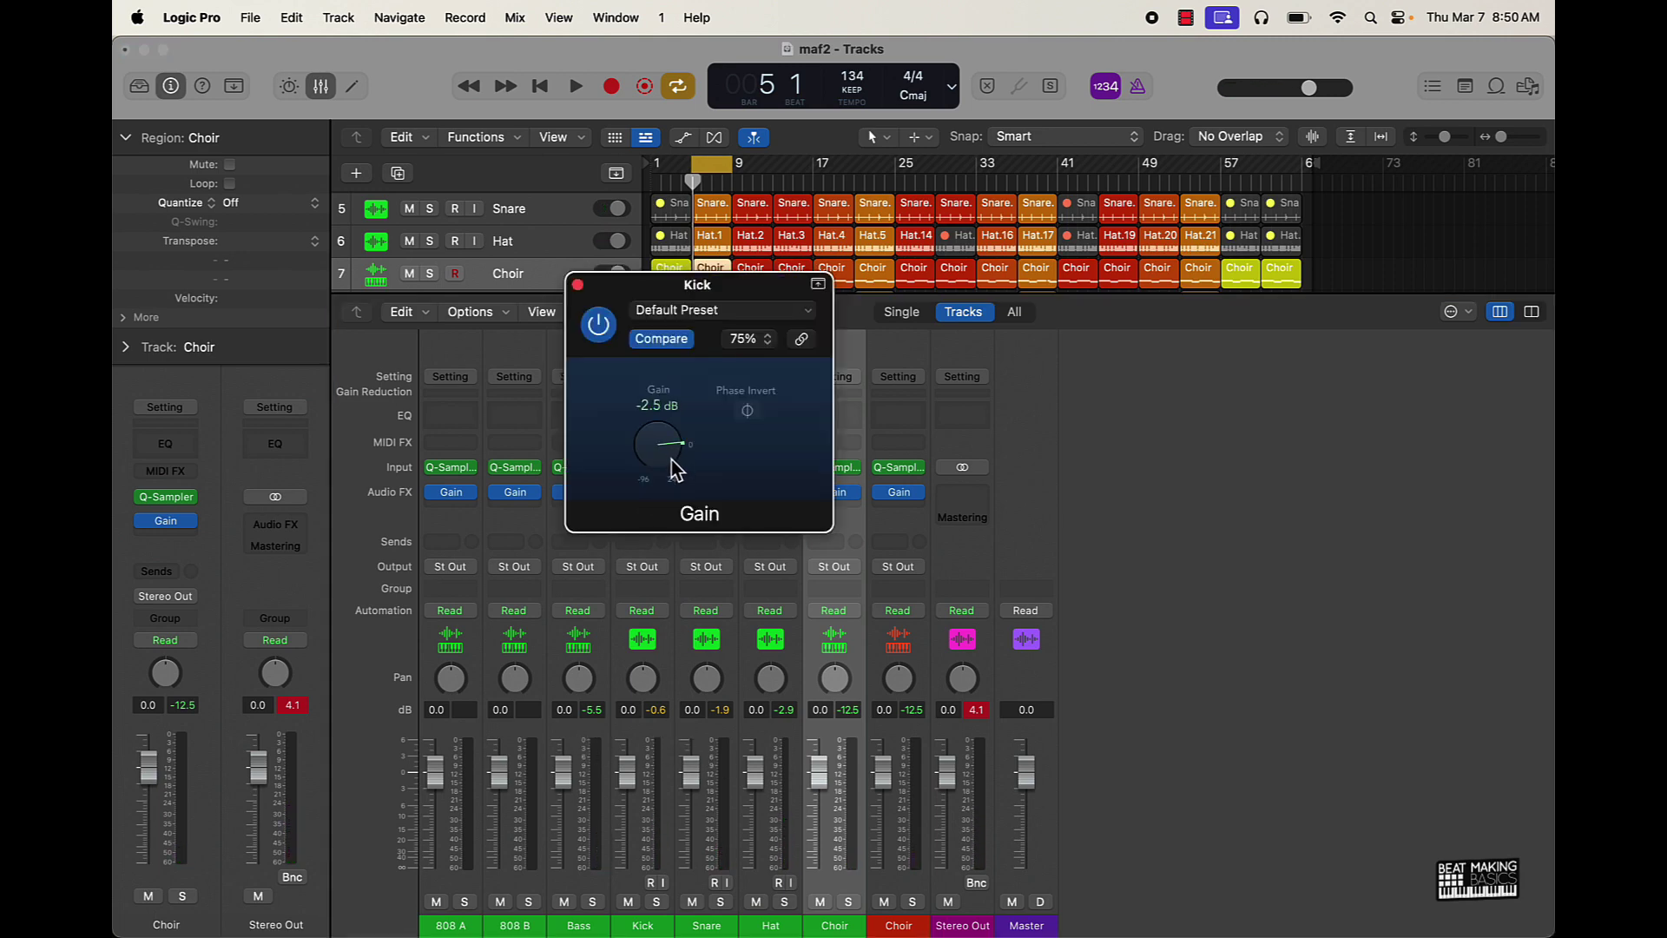
key(space)
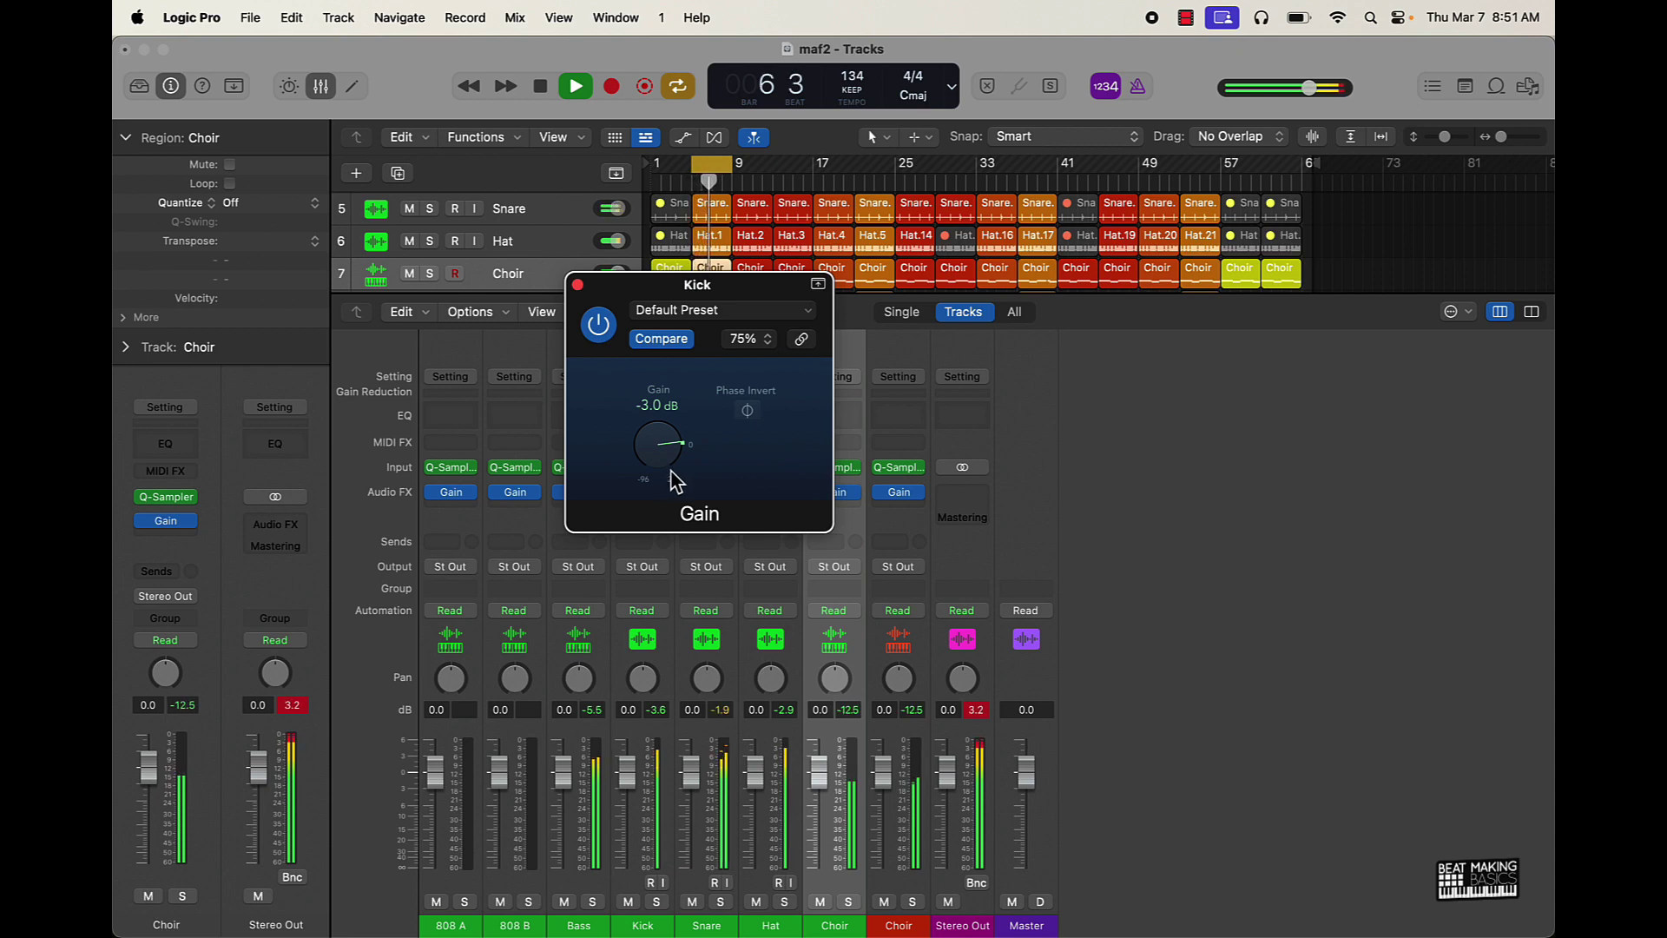
key(space)
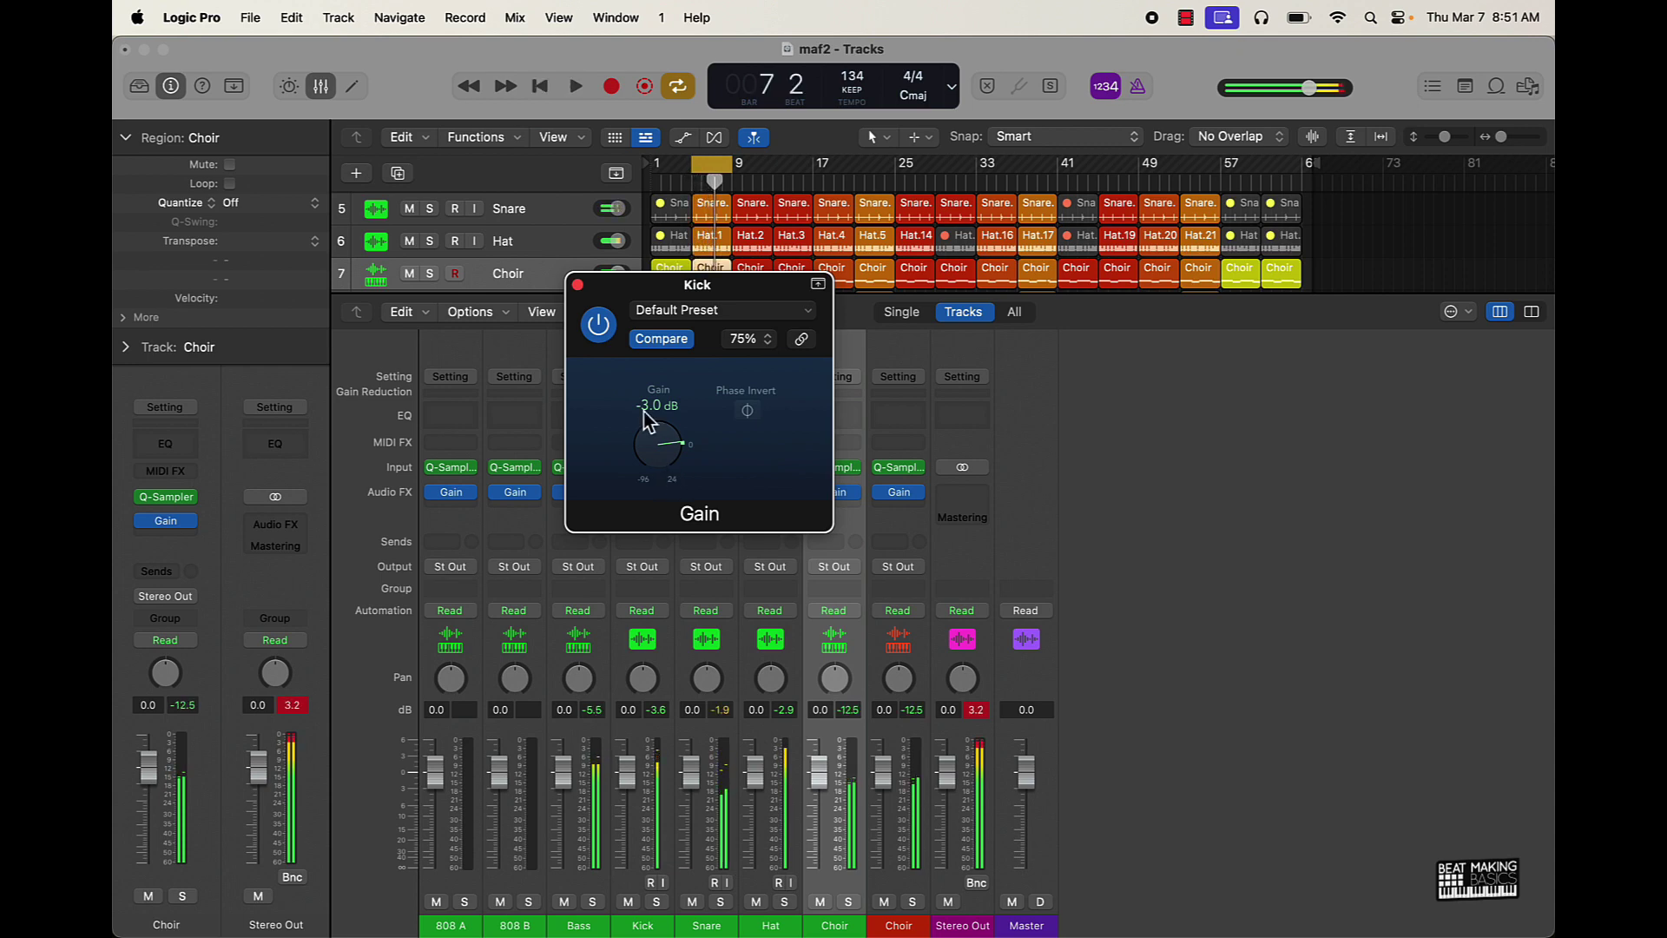
click(578, 285)
- Lower the Snare Gain to -2.6 dB and play back to hear it
click(709, 492)
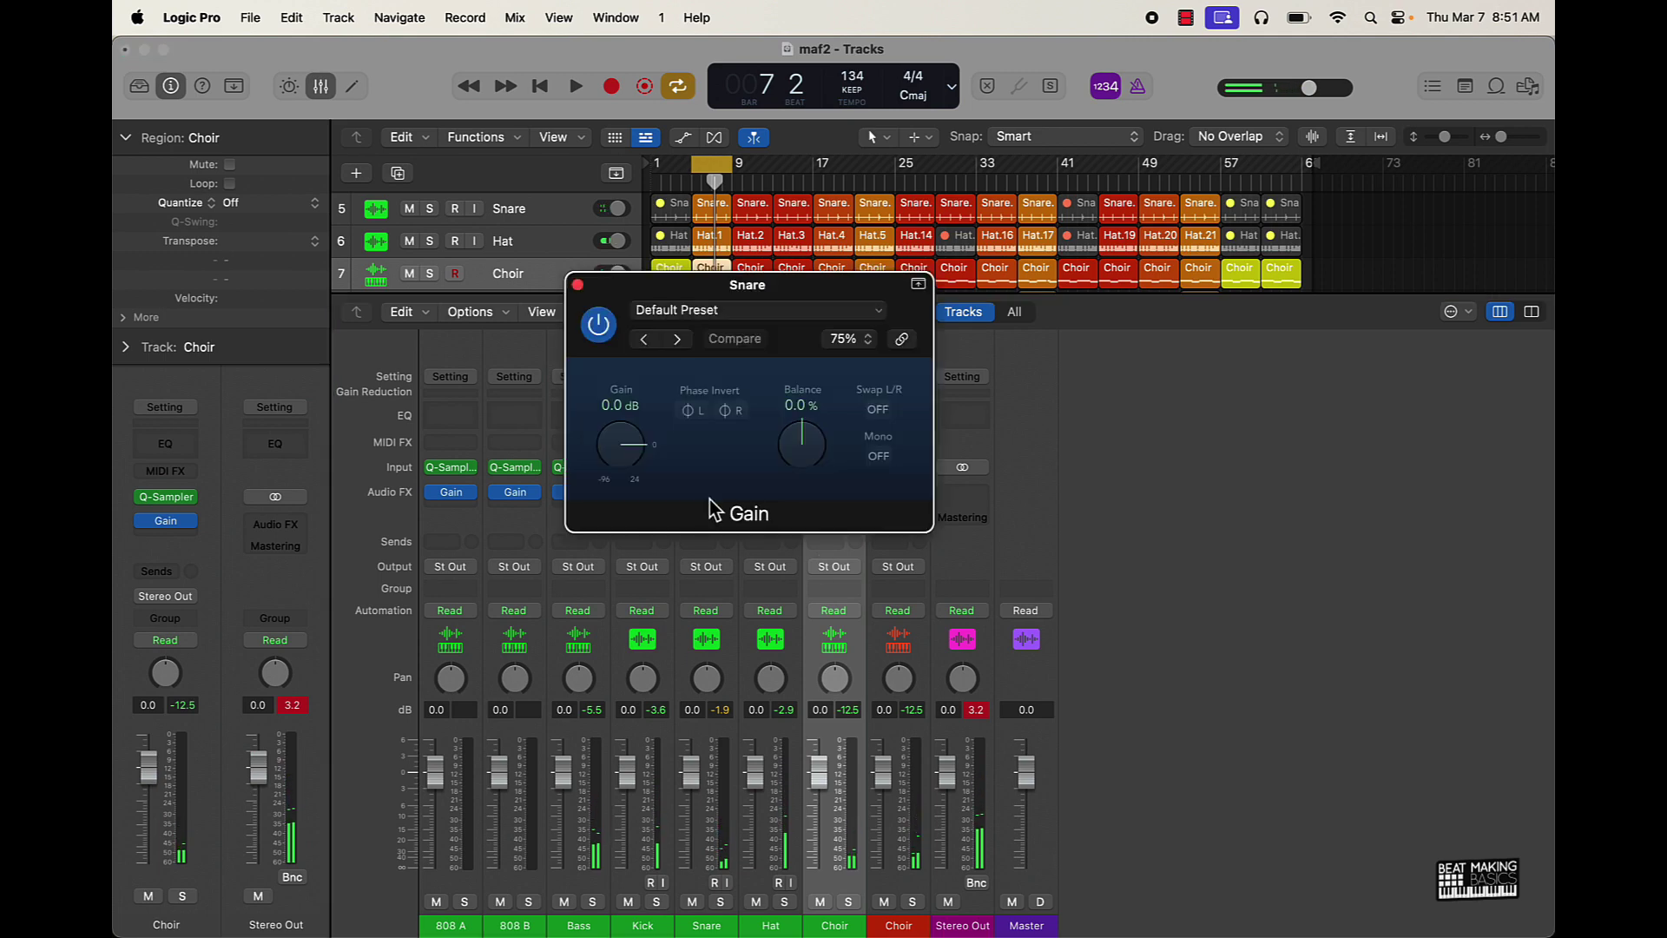
drag(622, 437, 633, 455)
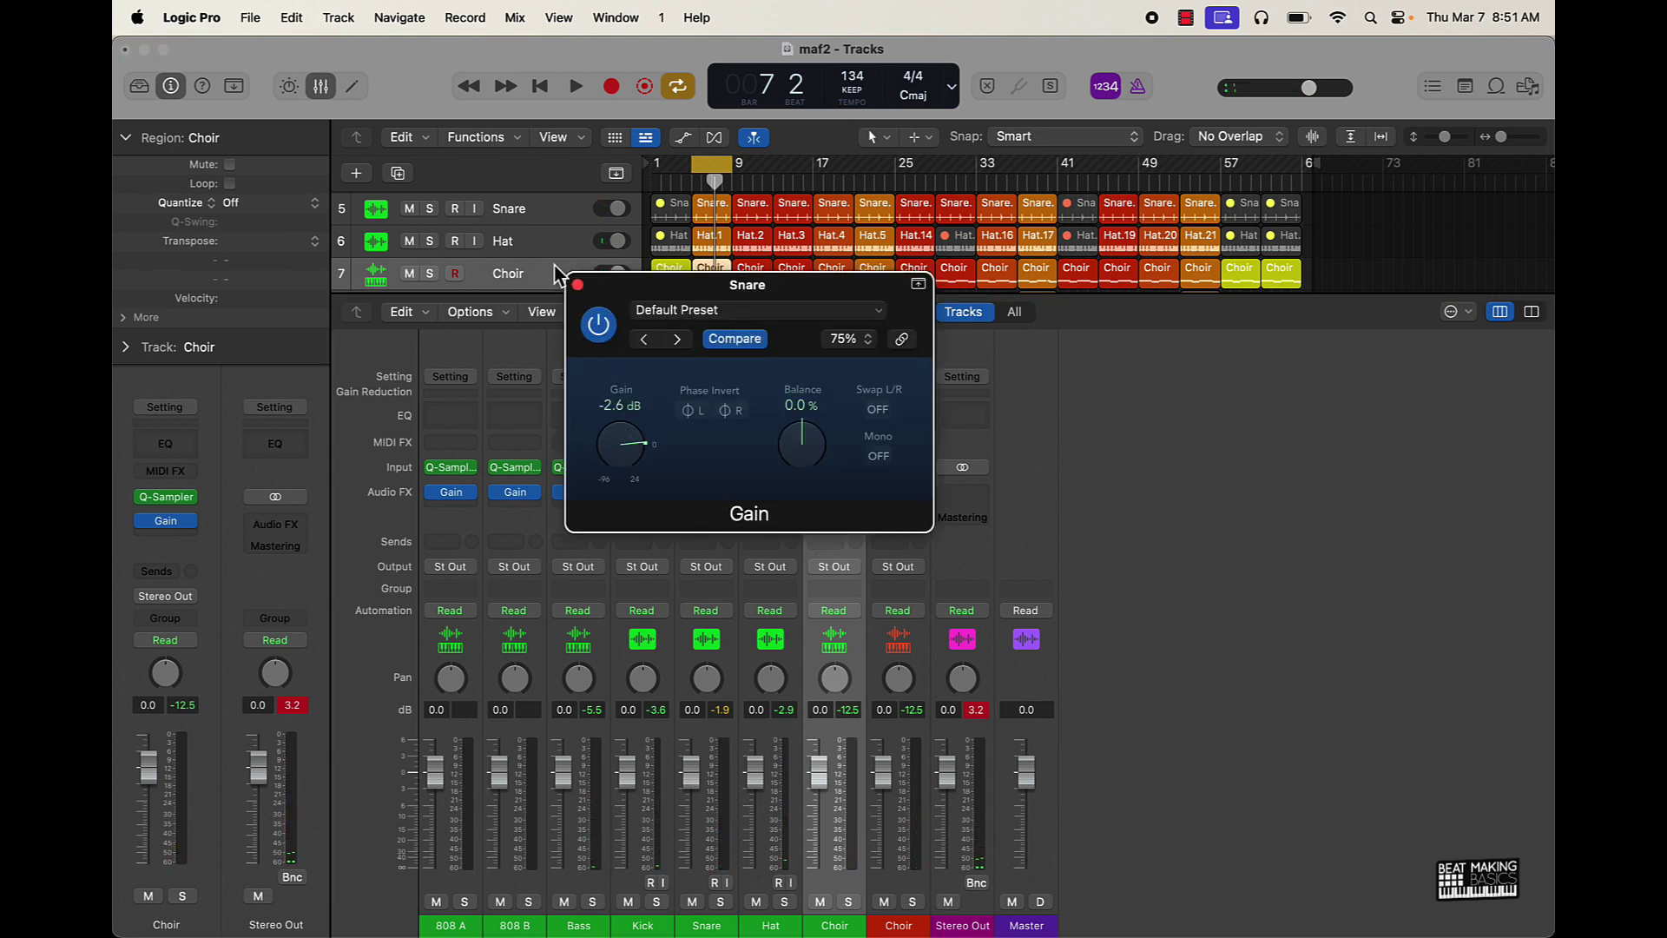
click(578, 285)
key(space)
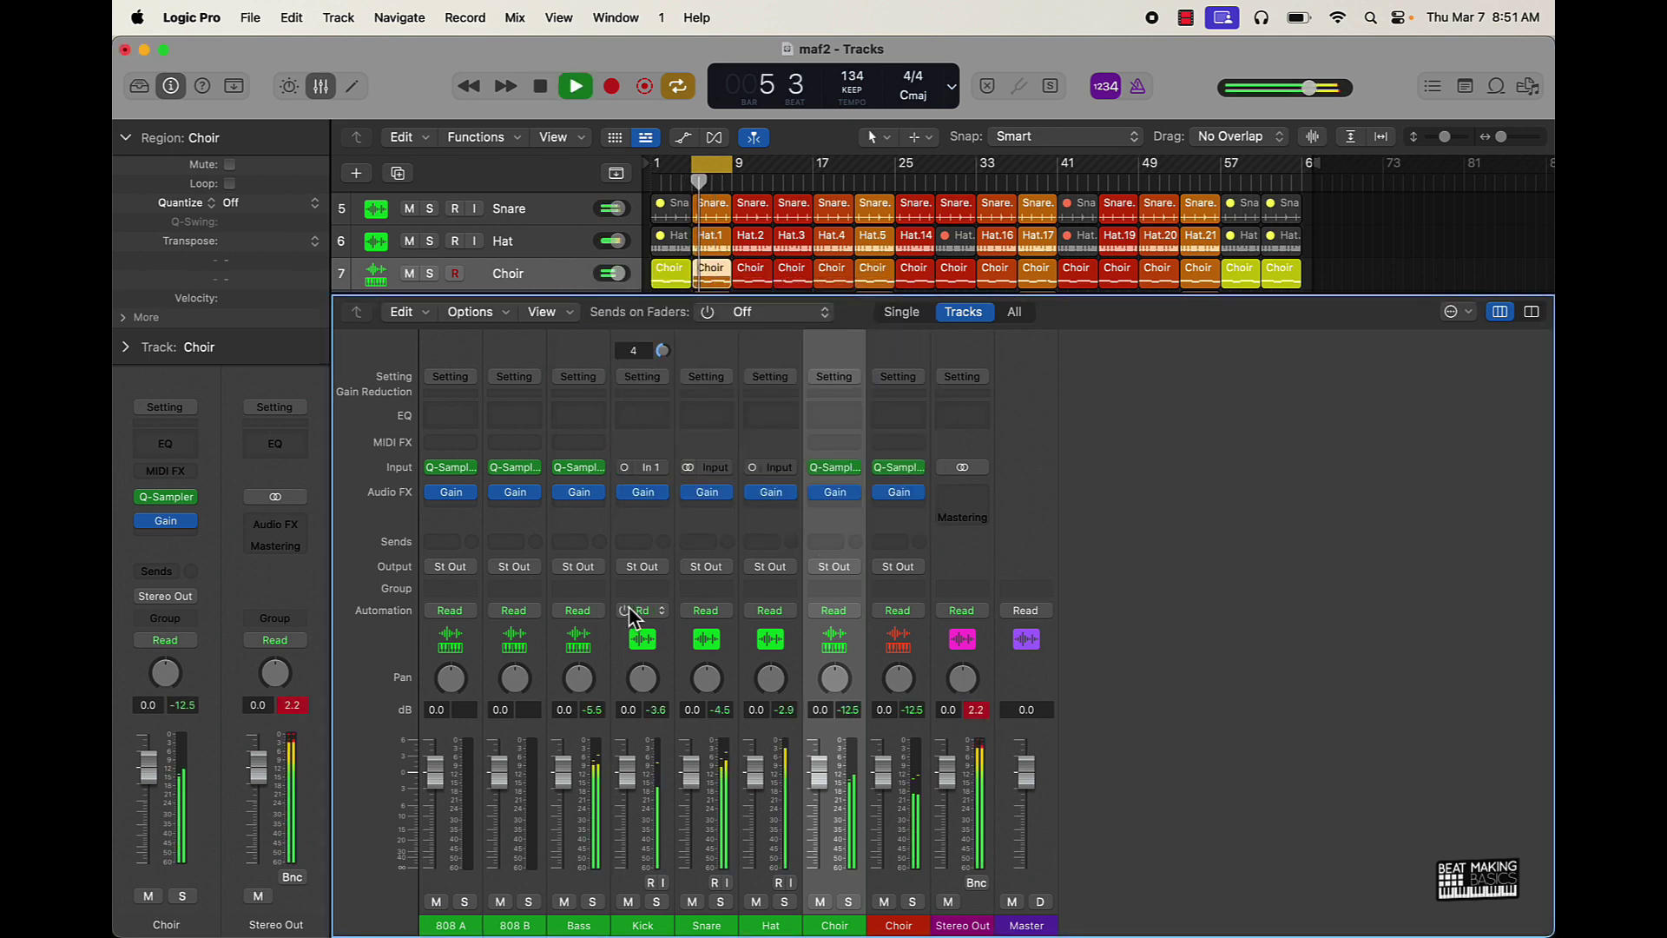
- Lower the Hat Gain to -2.1 dB and move the cycle to bars 8–12
click(770, 492)
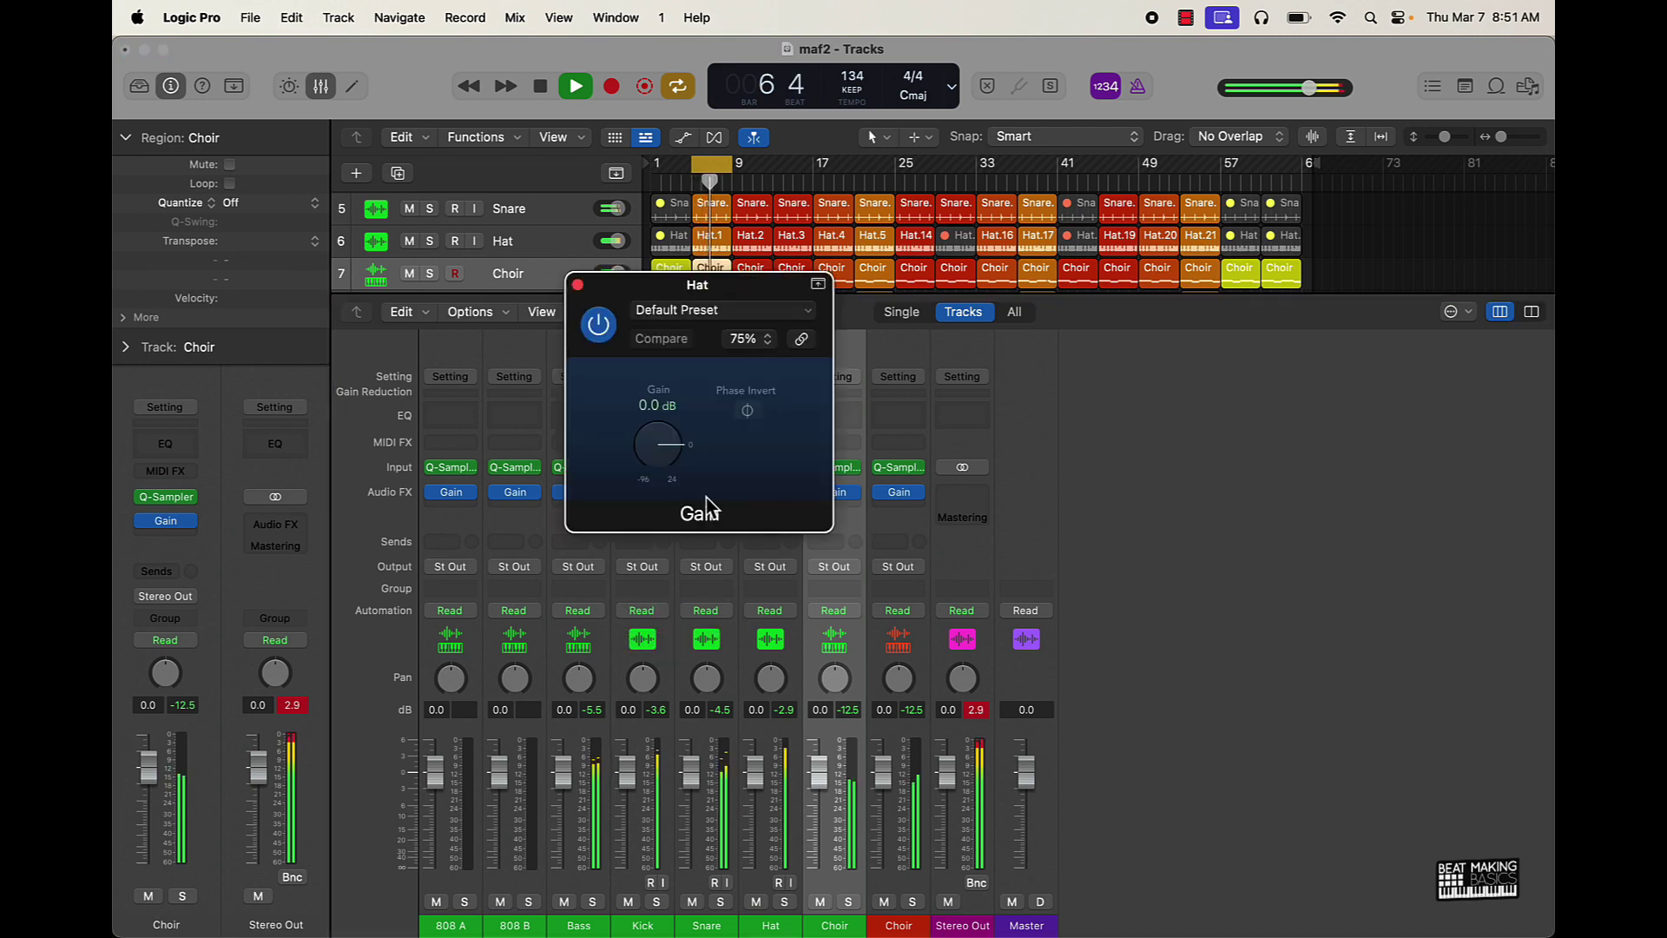
drag(664, 445, 668, 460)
click(972, 710)
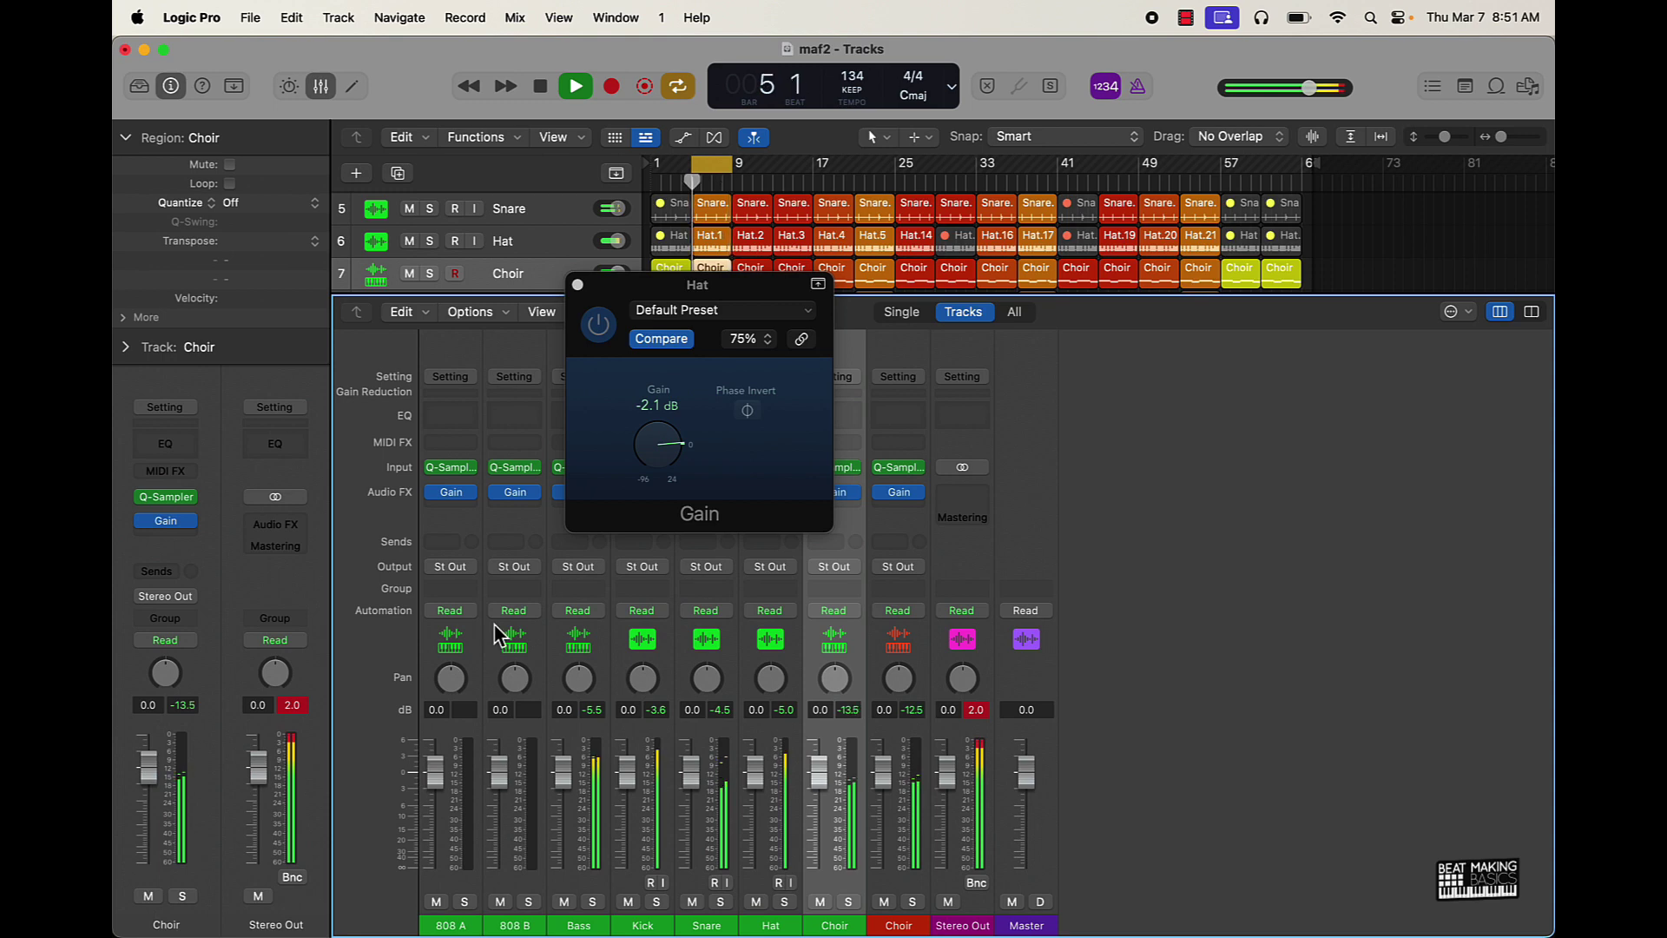
key(space)
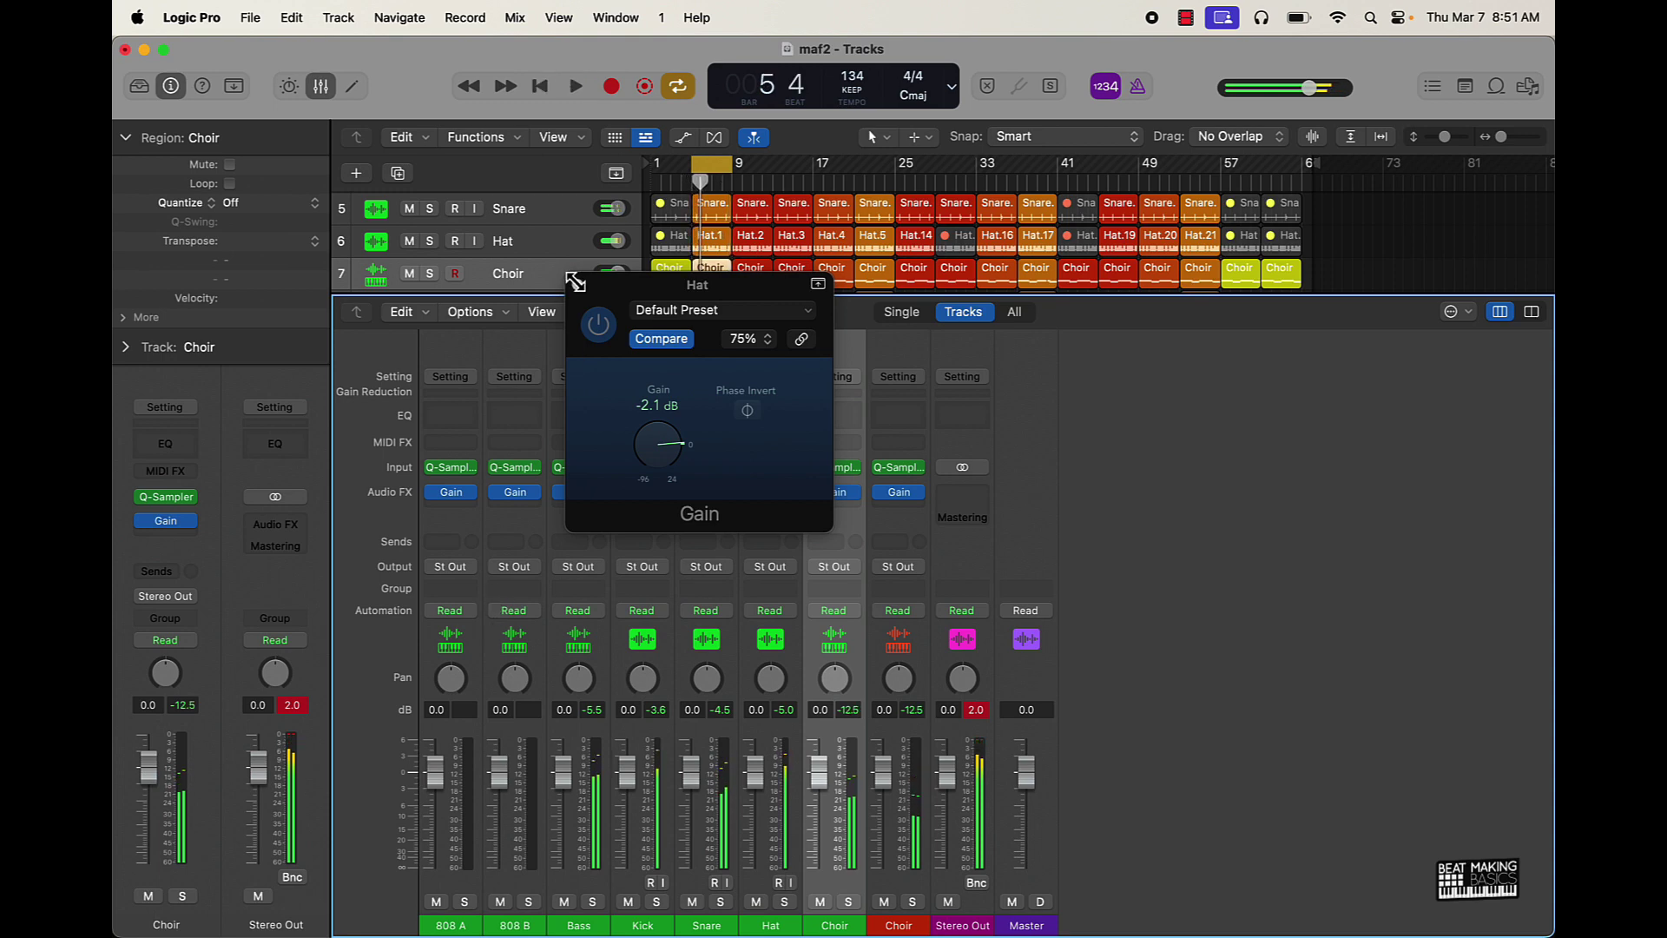
click(578, 285)
drag(722, 175, 762, 175)
- Shift the cycle region later, audition it, and clear the channel peak readouts
scroll(804, 257, up, 1)
scroll(803, 257, up, 4)
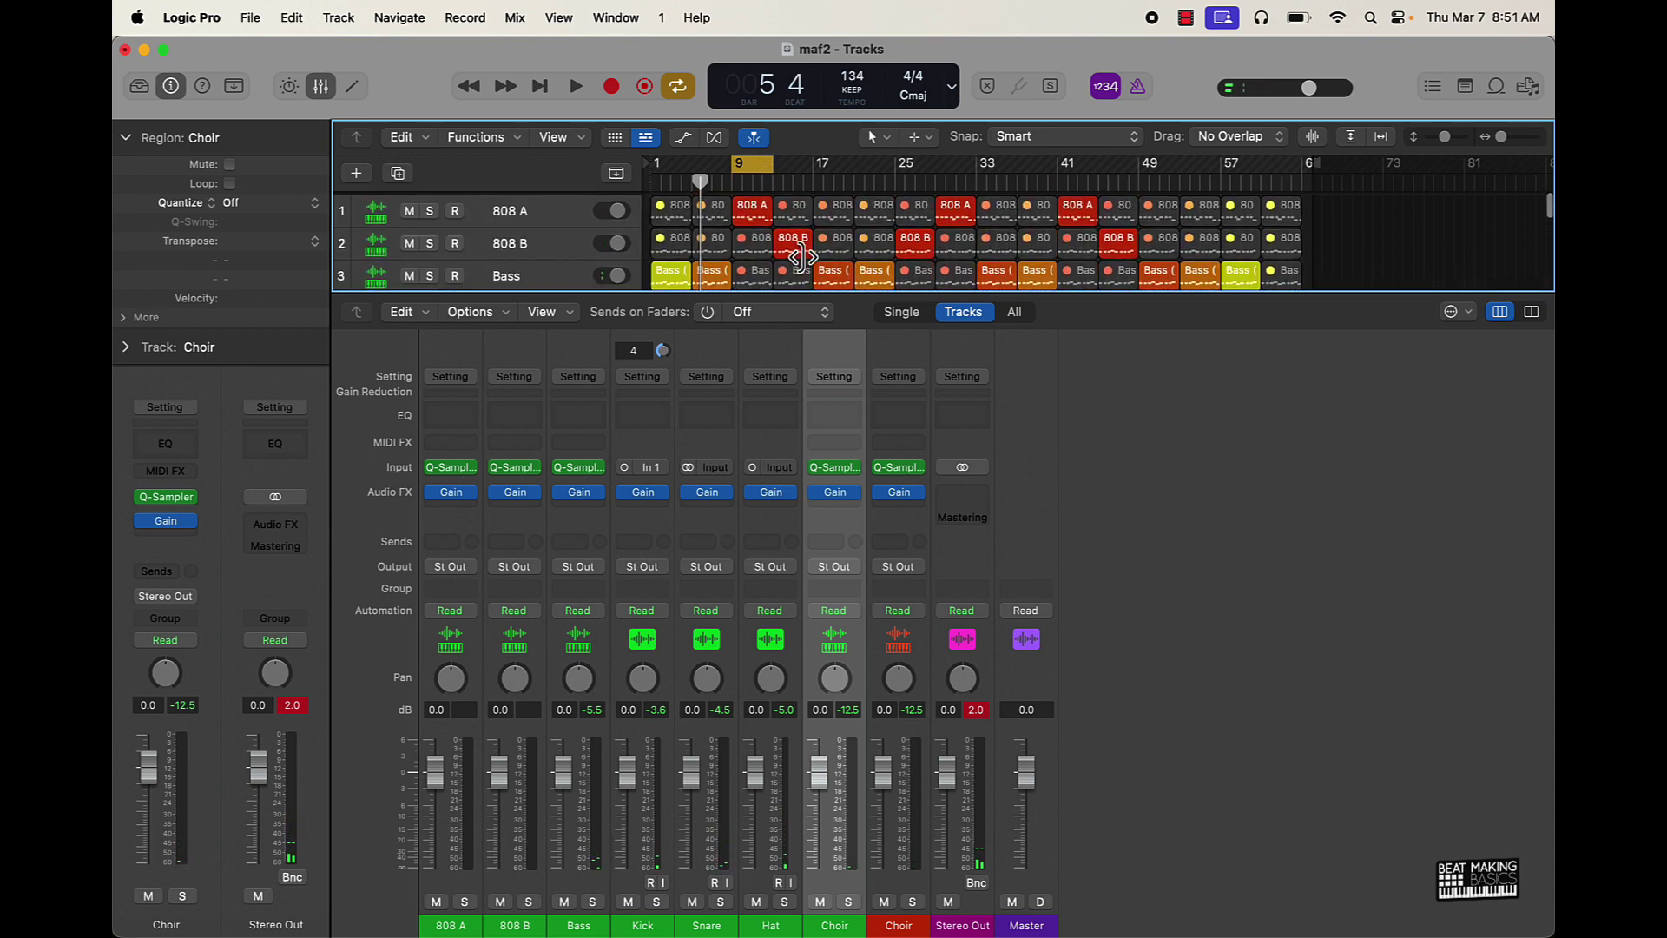
key(space)
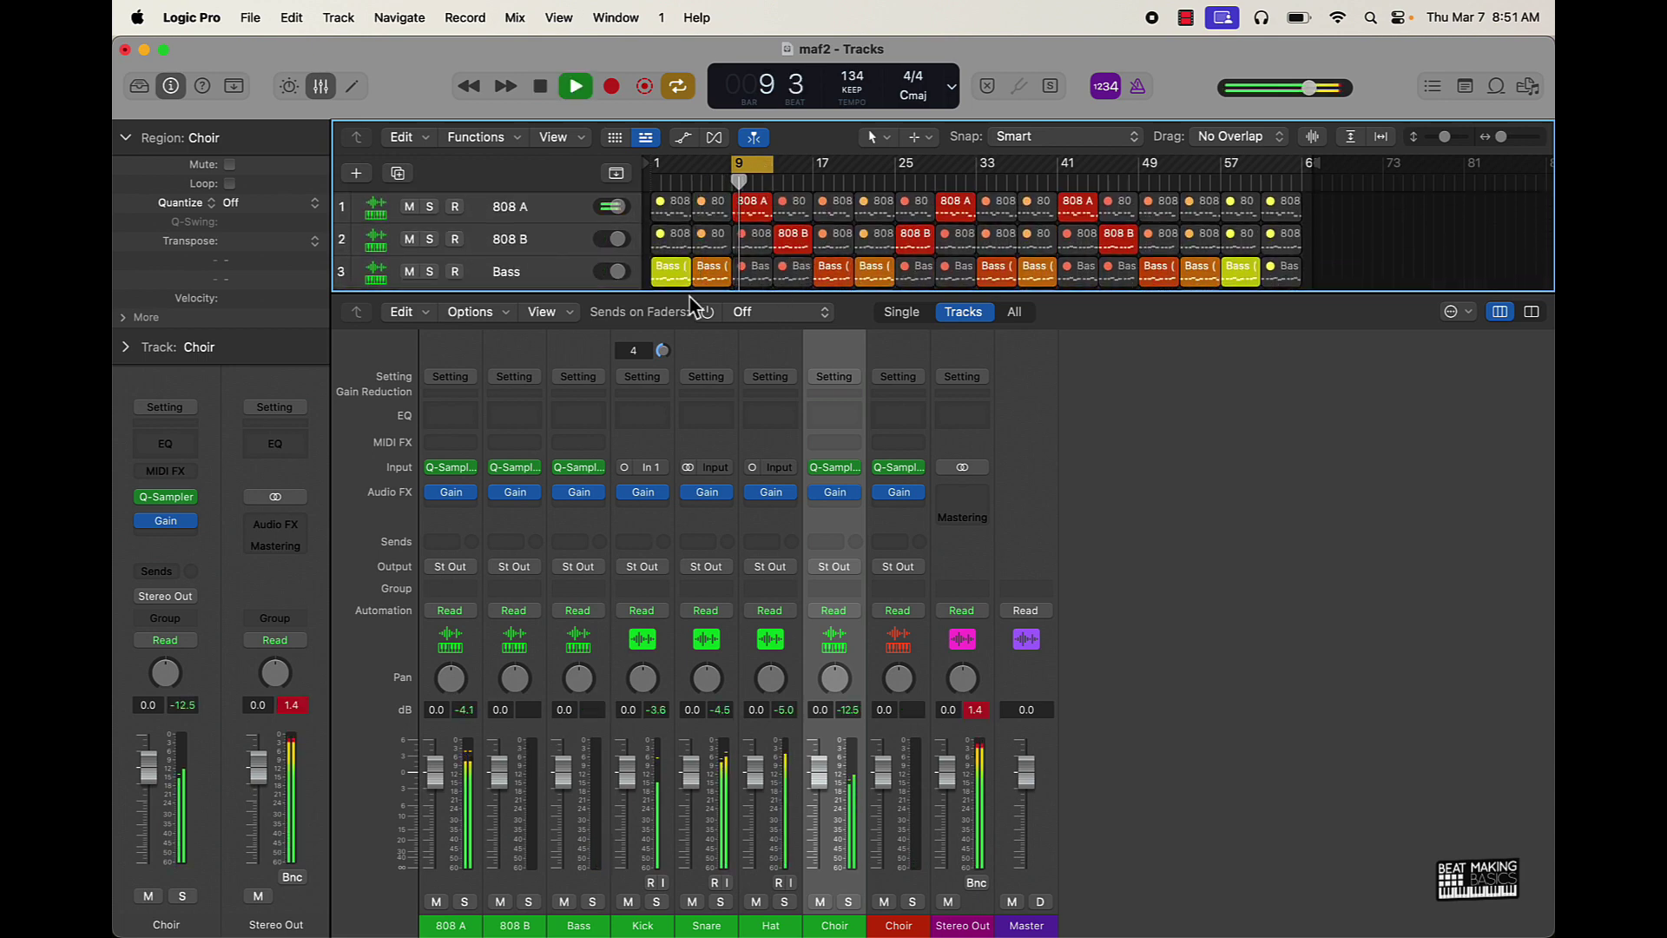
key(space)
drag(759, 171, 800, 171)
key(space)
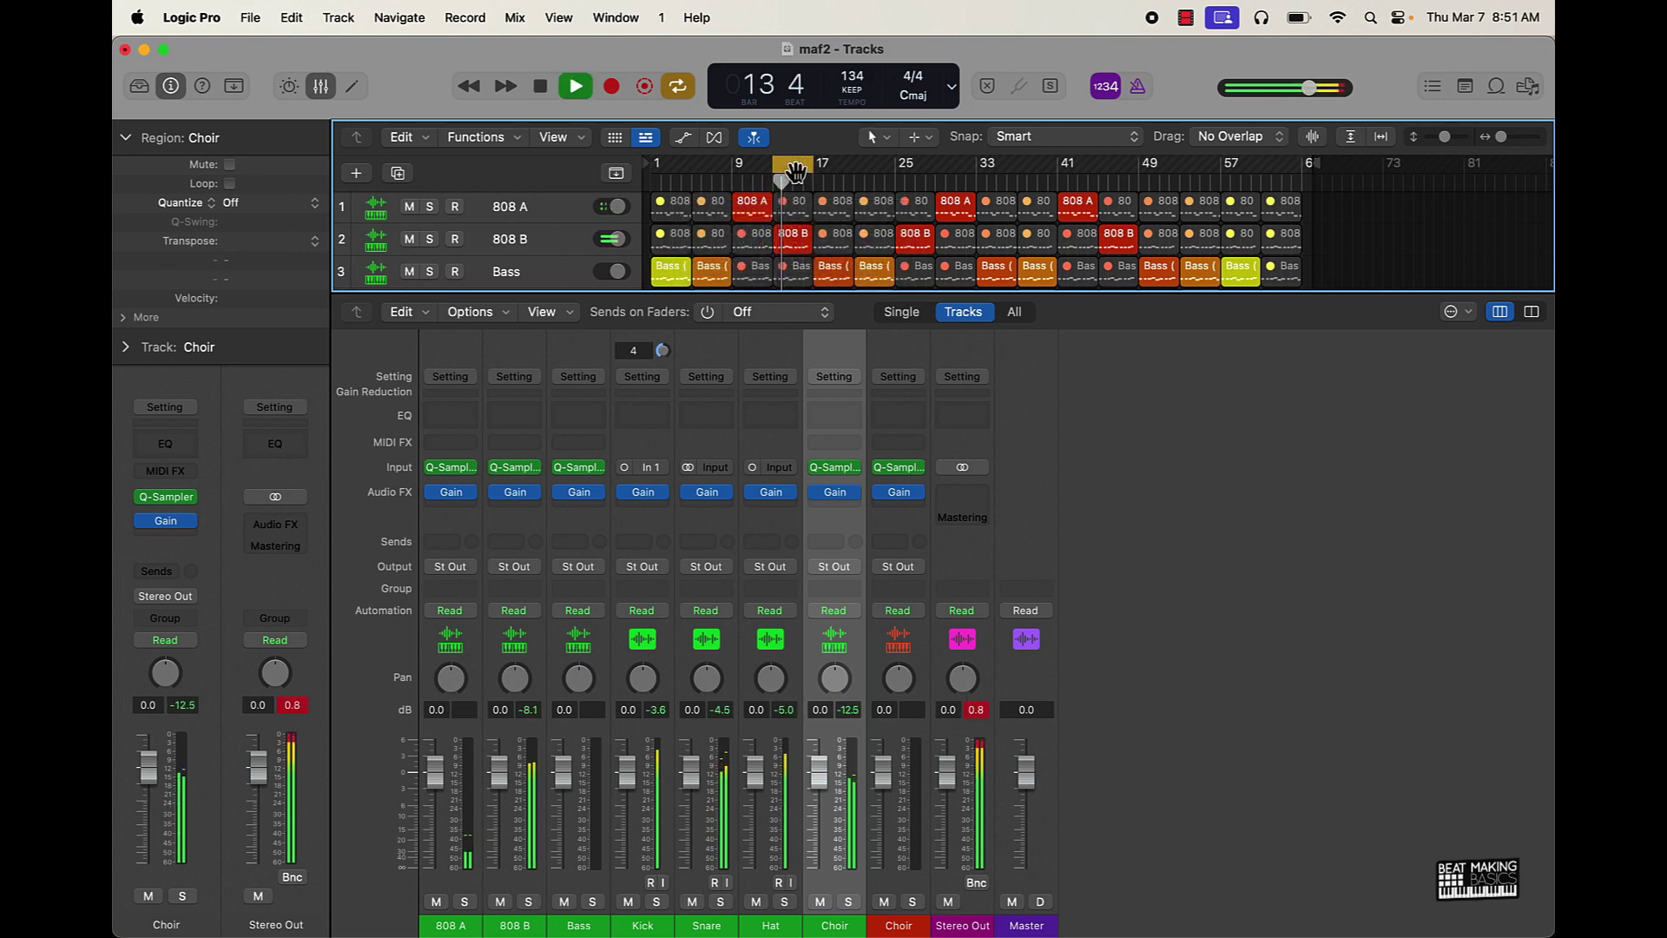
key(space)
click(978, 712)
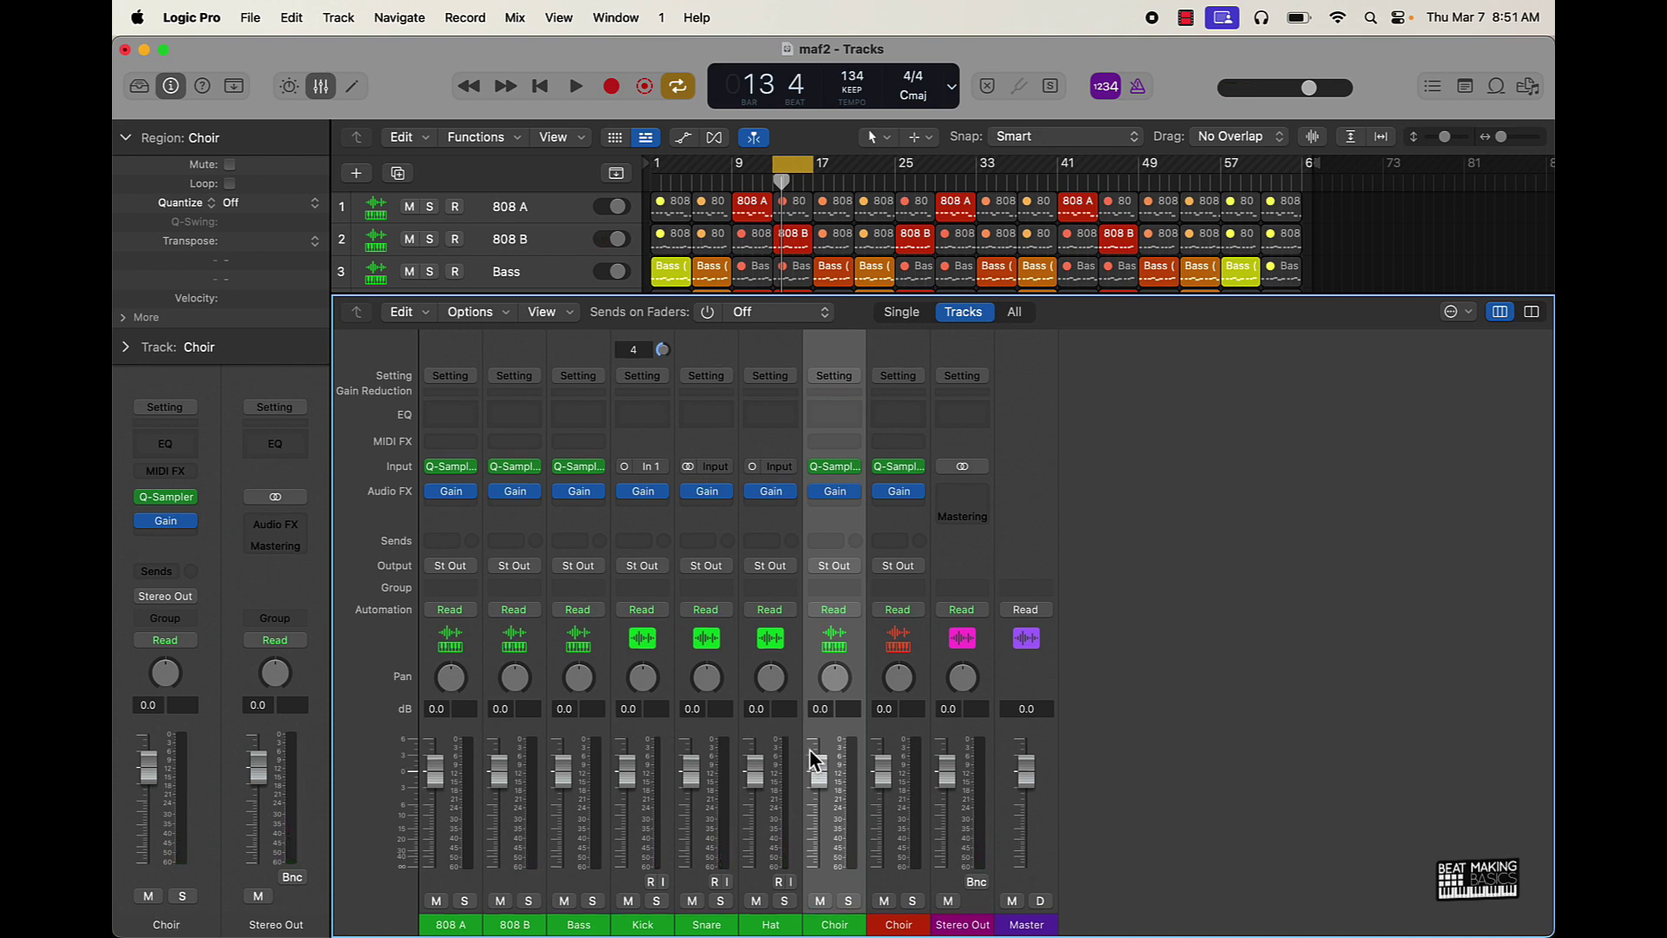
- Insert a Gain plug-in on Stereo Out set to -4.5 dB
click(967, 495)
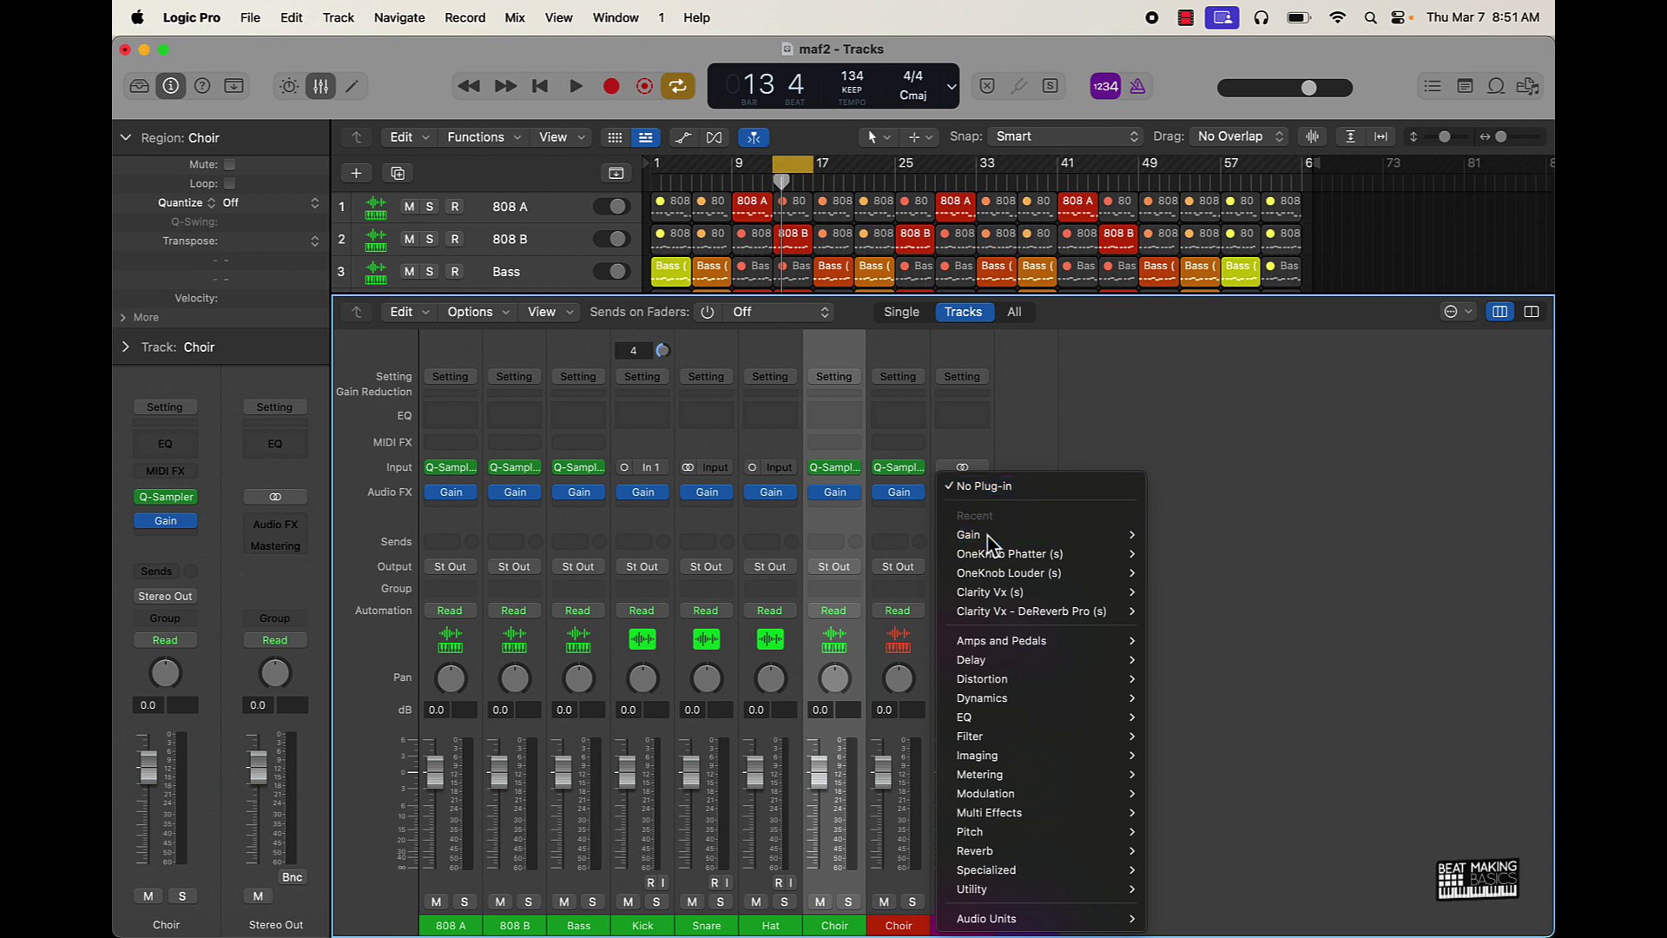
mouse_move(988, 543)
click(1202, 537)
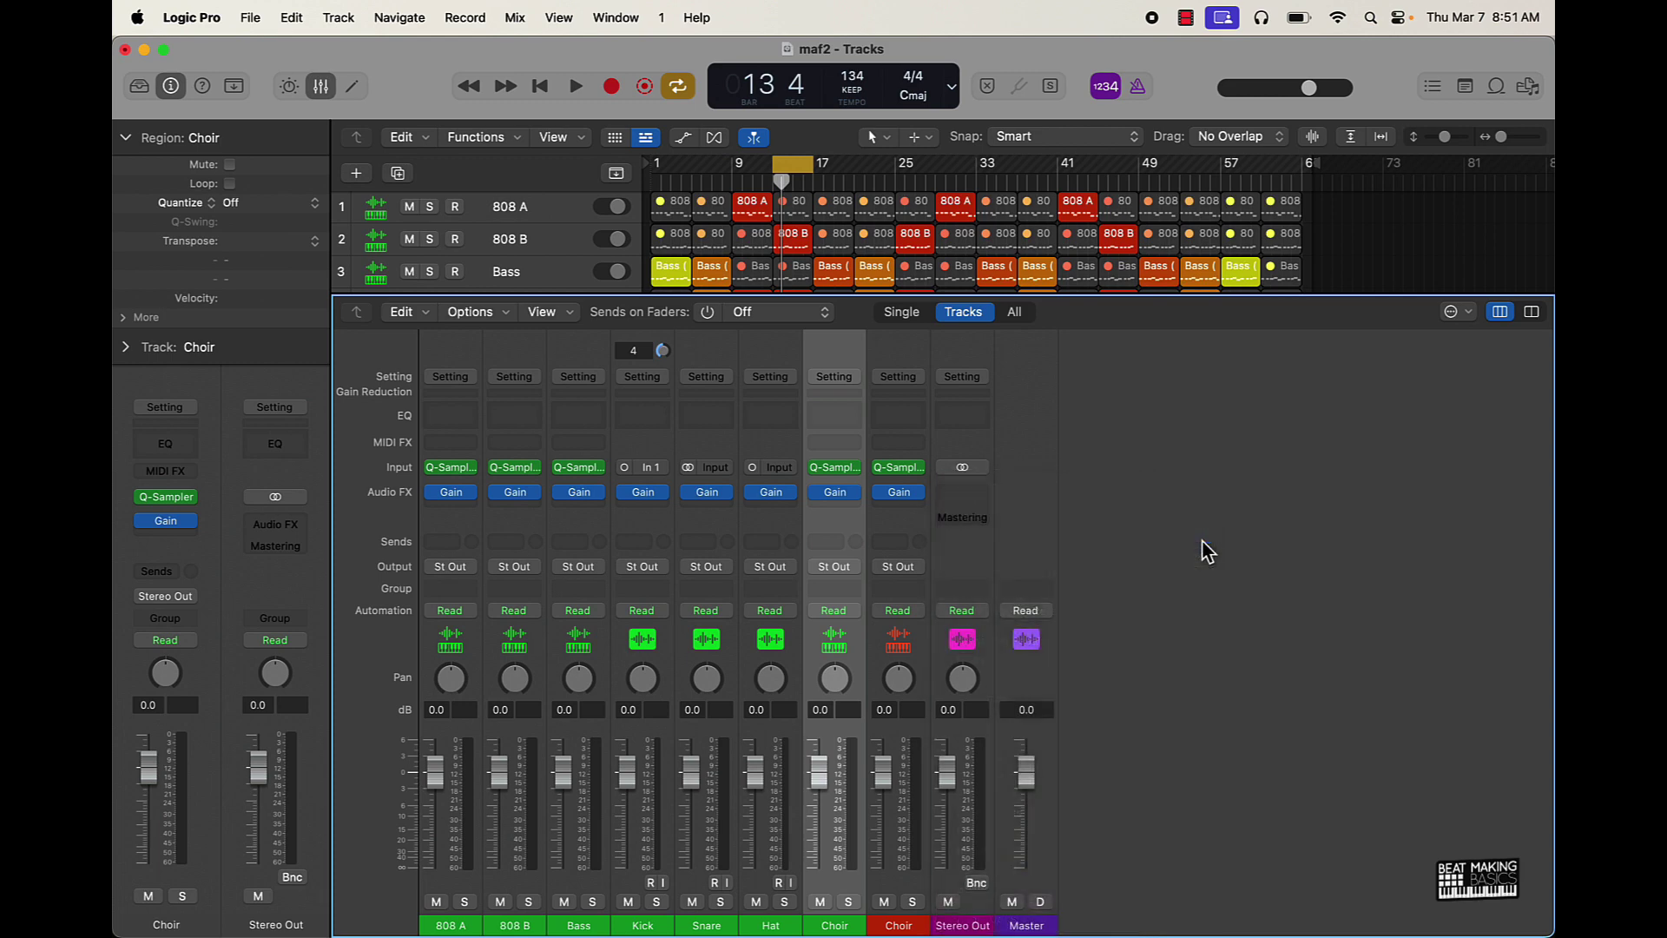
drag(643, 458, 638, 469)
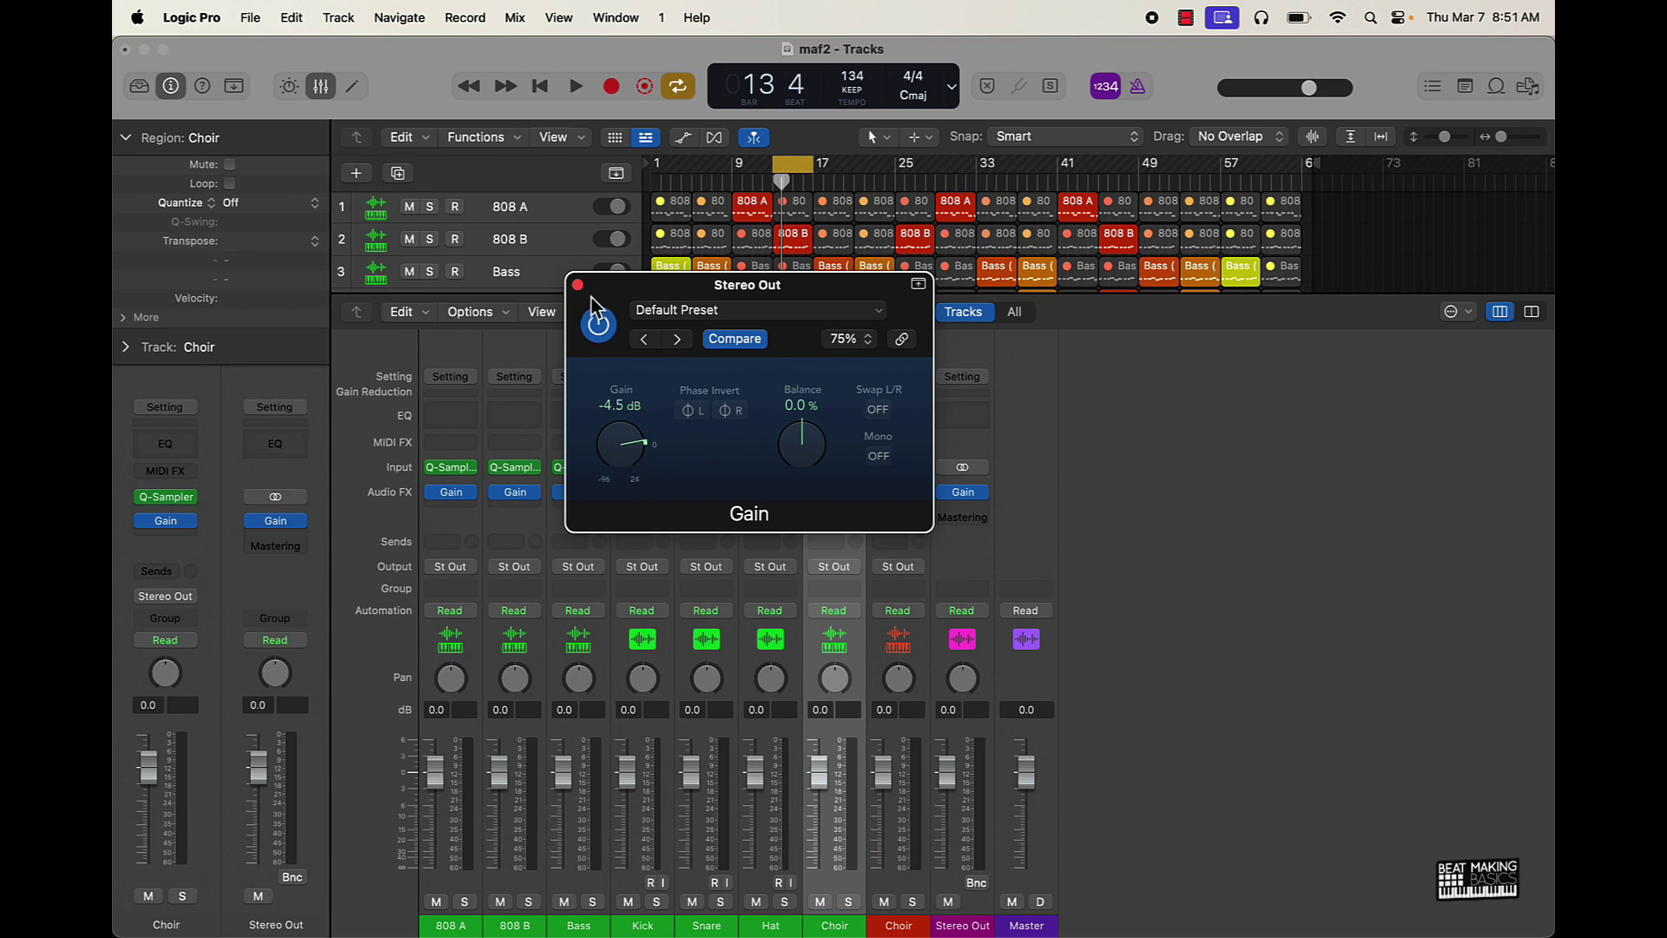
key(space)
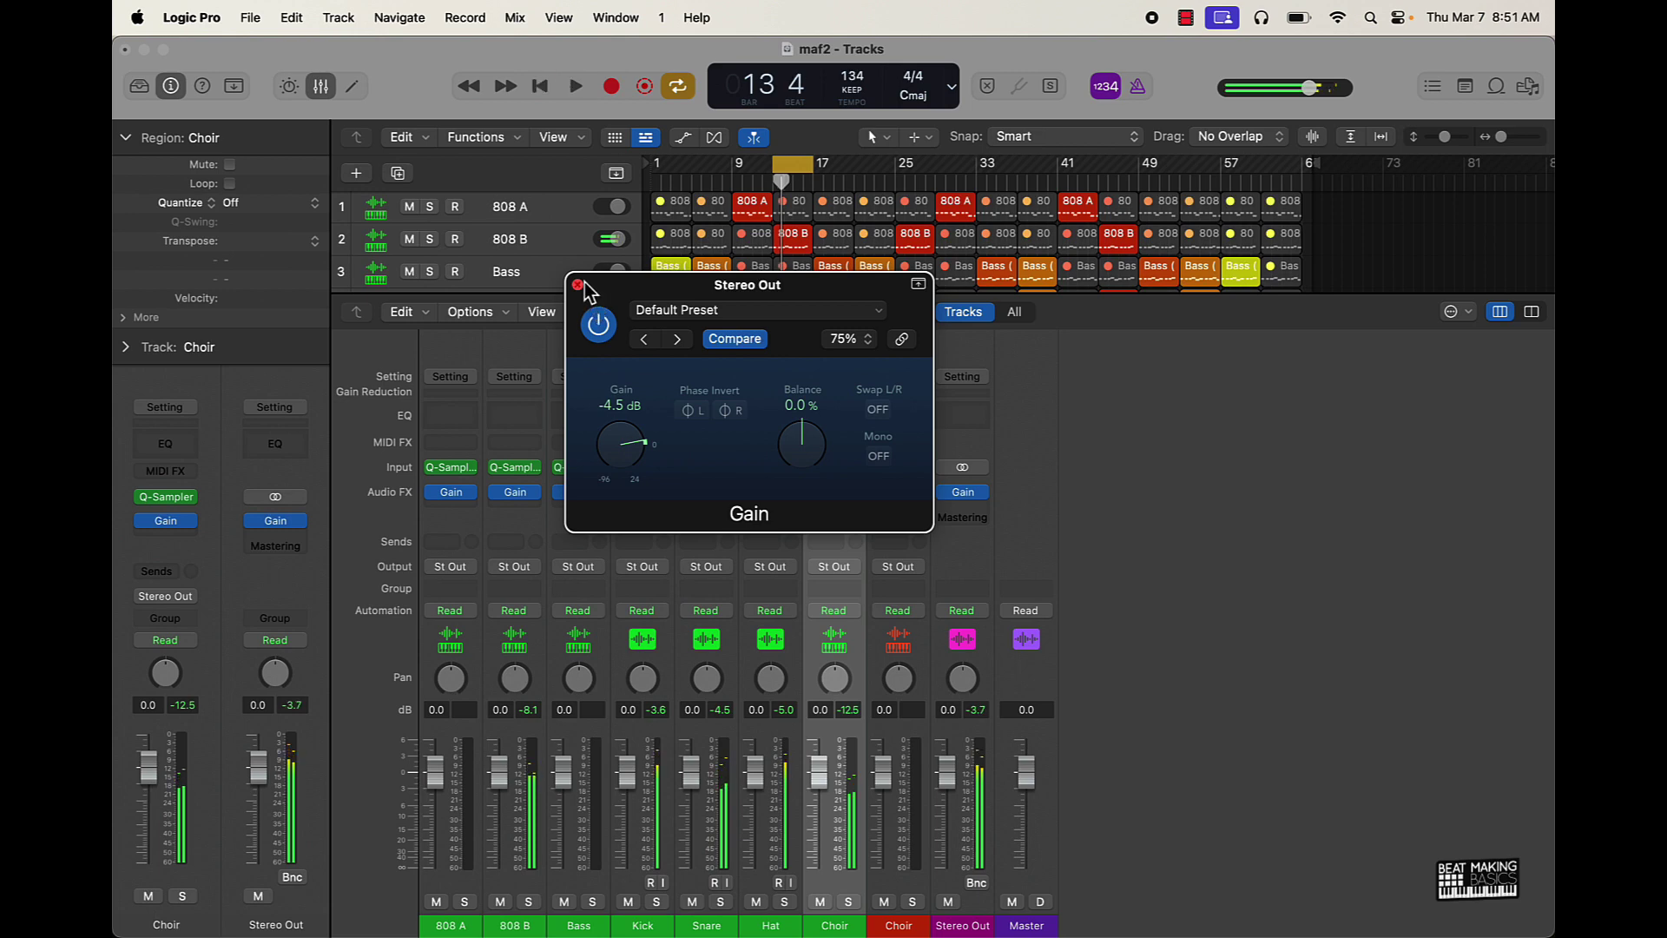
click(578, 285)
- Stop playback, hide the Mixer and deselect the Choir region
click(809, 171)
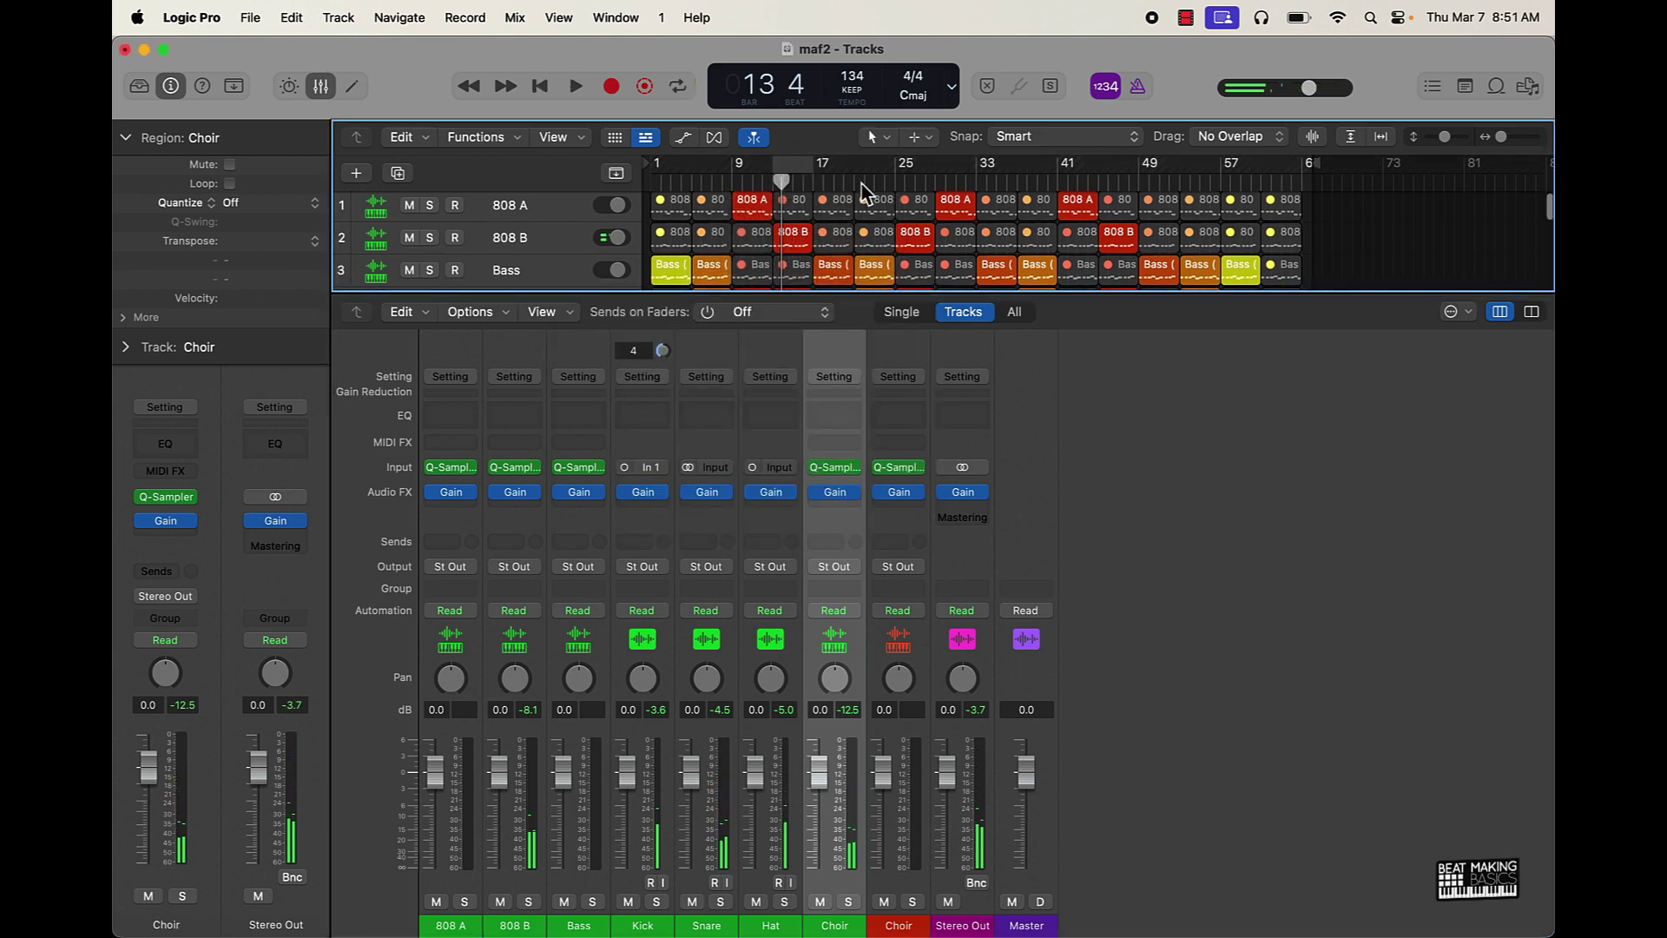
key(space)
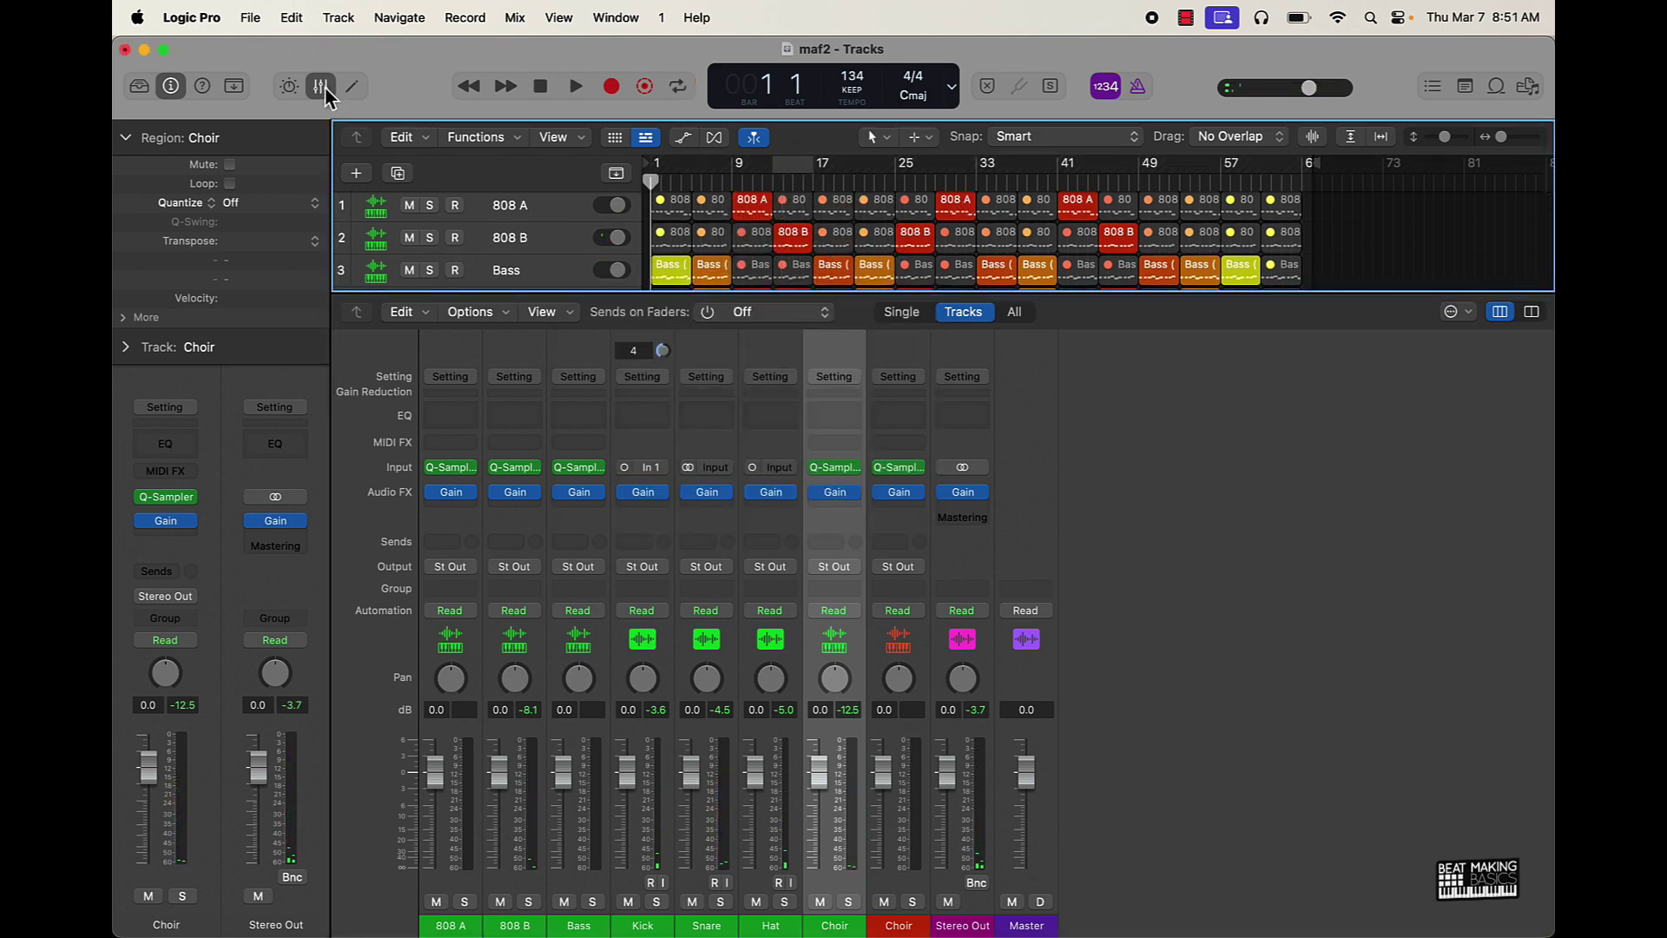
click(323, 87)
click(1001, 644)
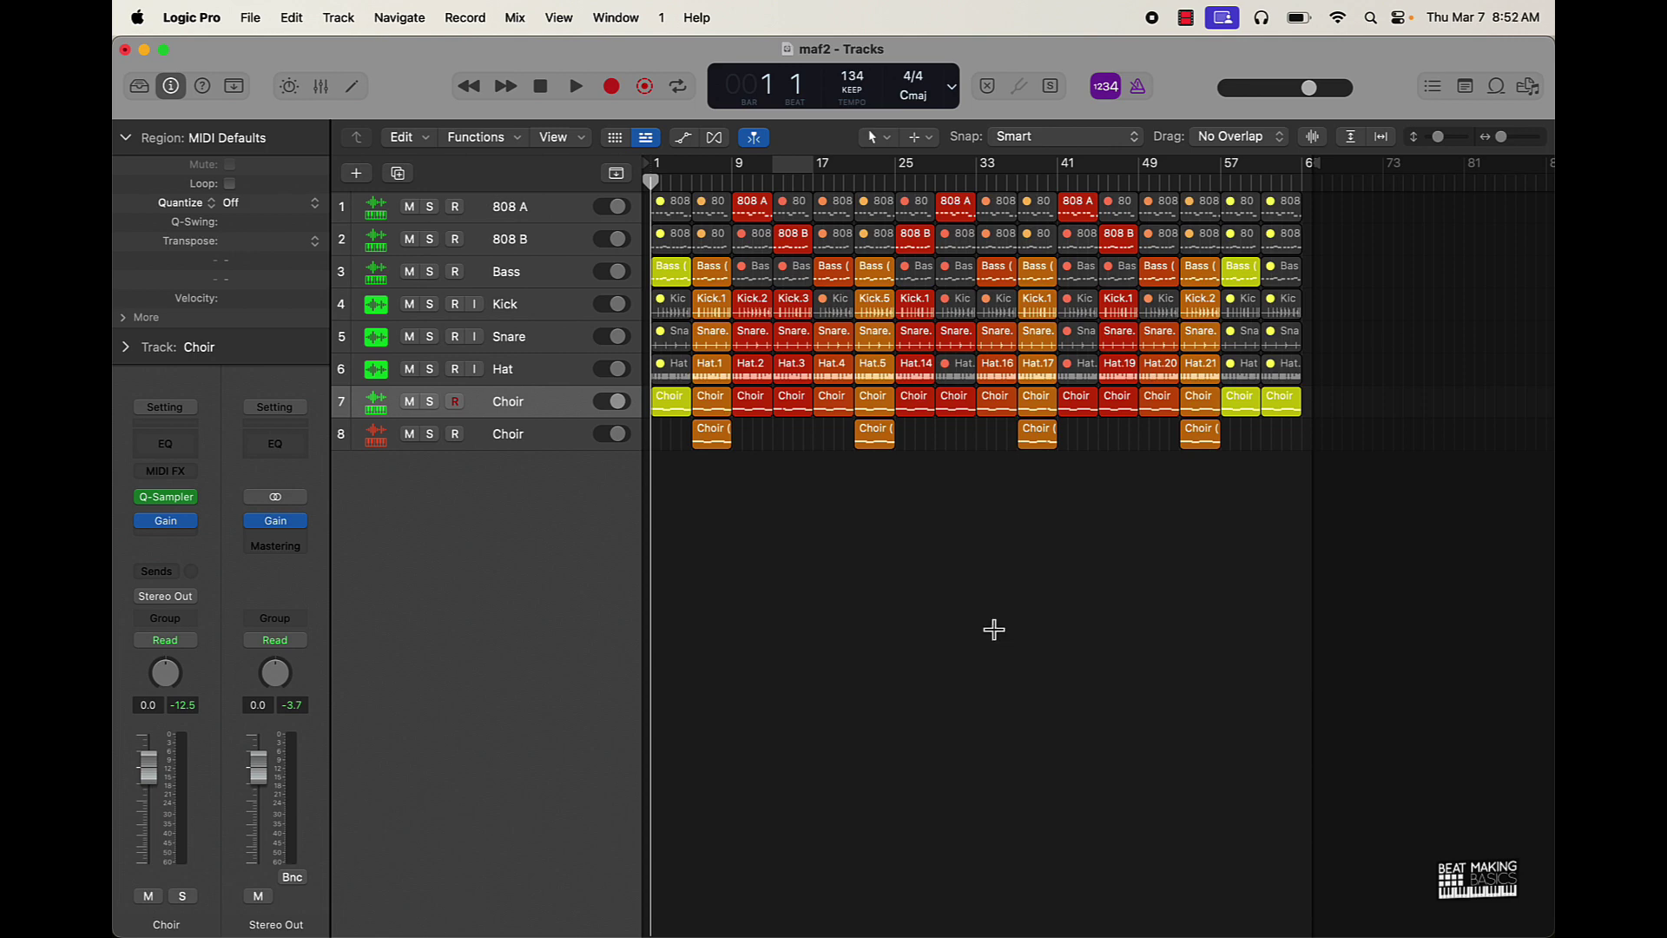
- Export all tracks into a new Desktop folder named 'maf - pre stems'
key(super+s)
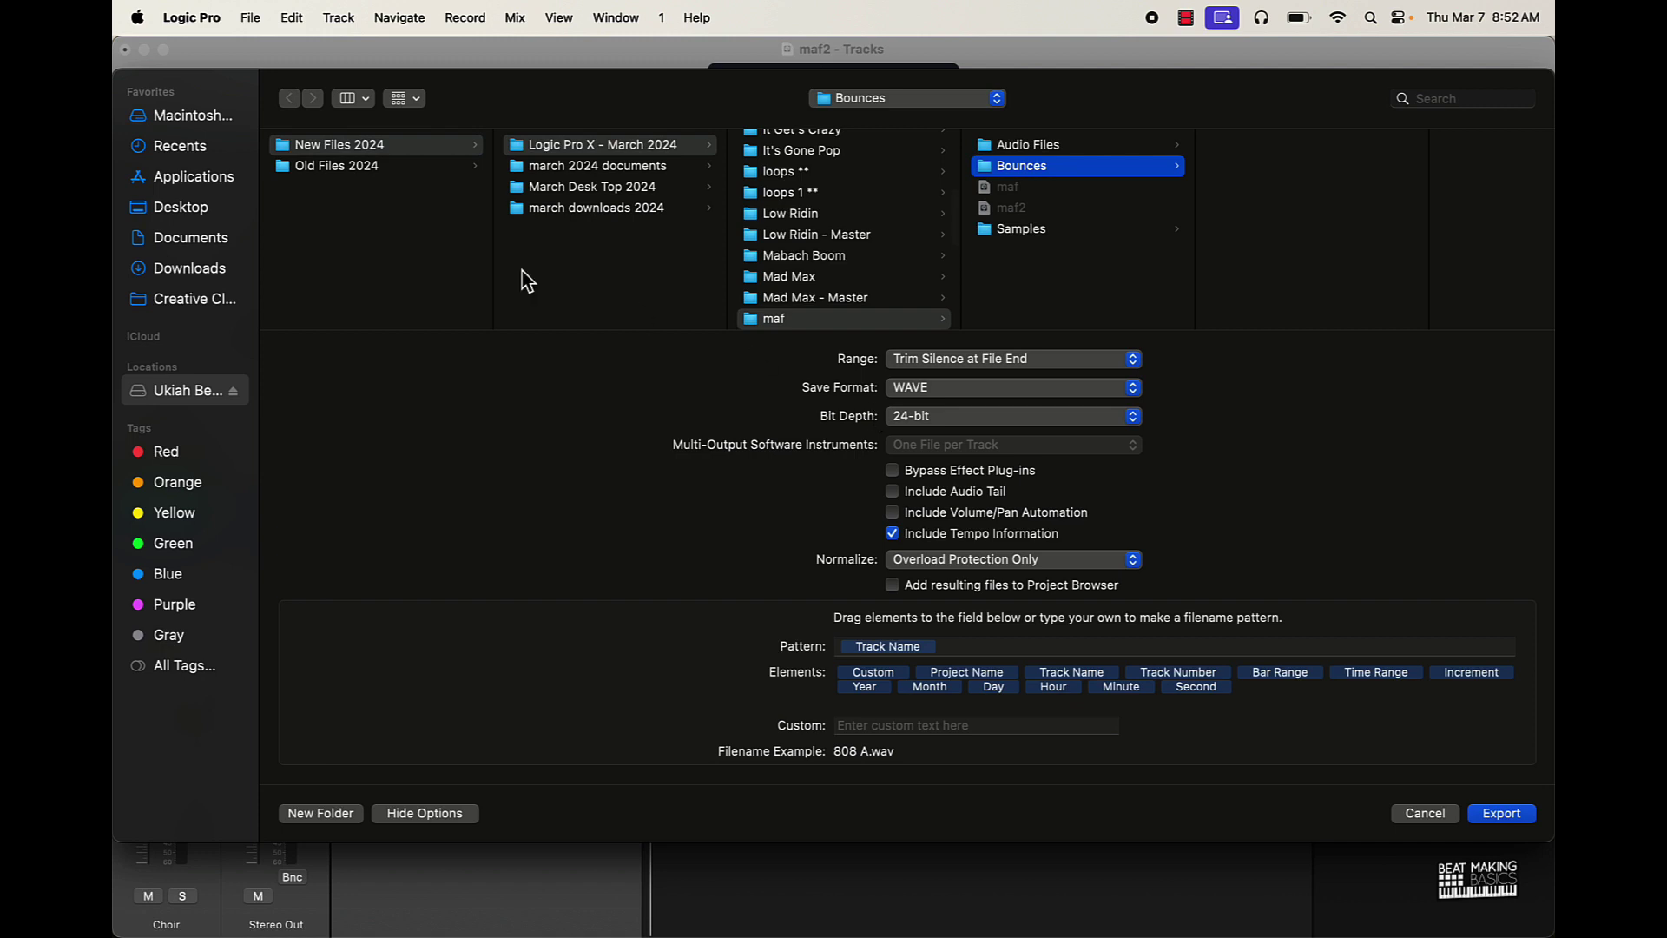
click(195, 215)
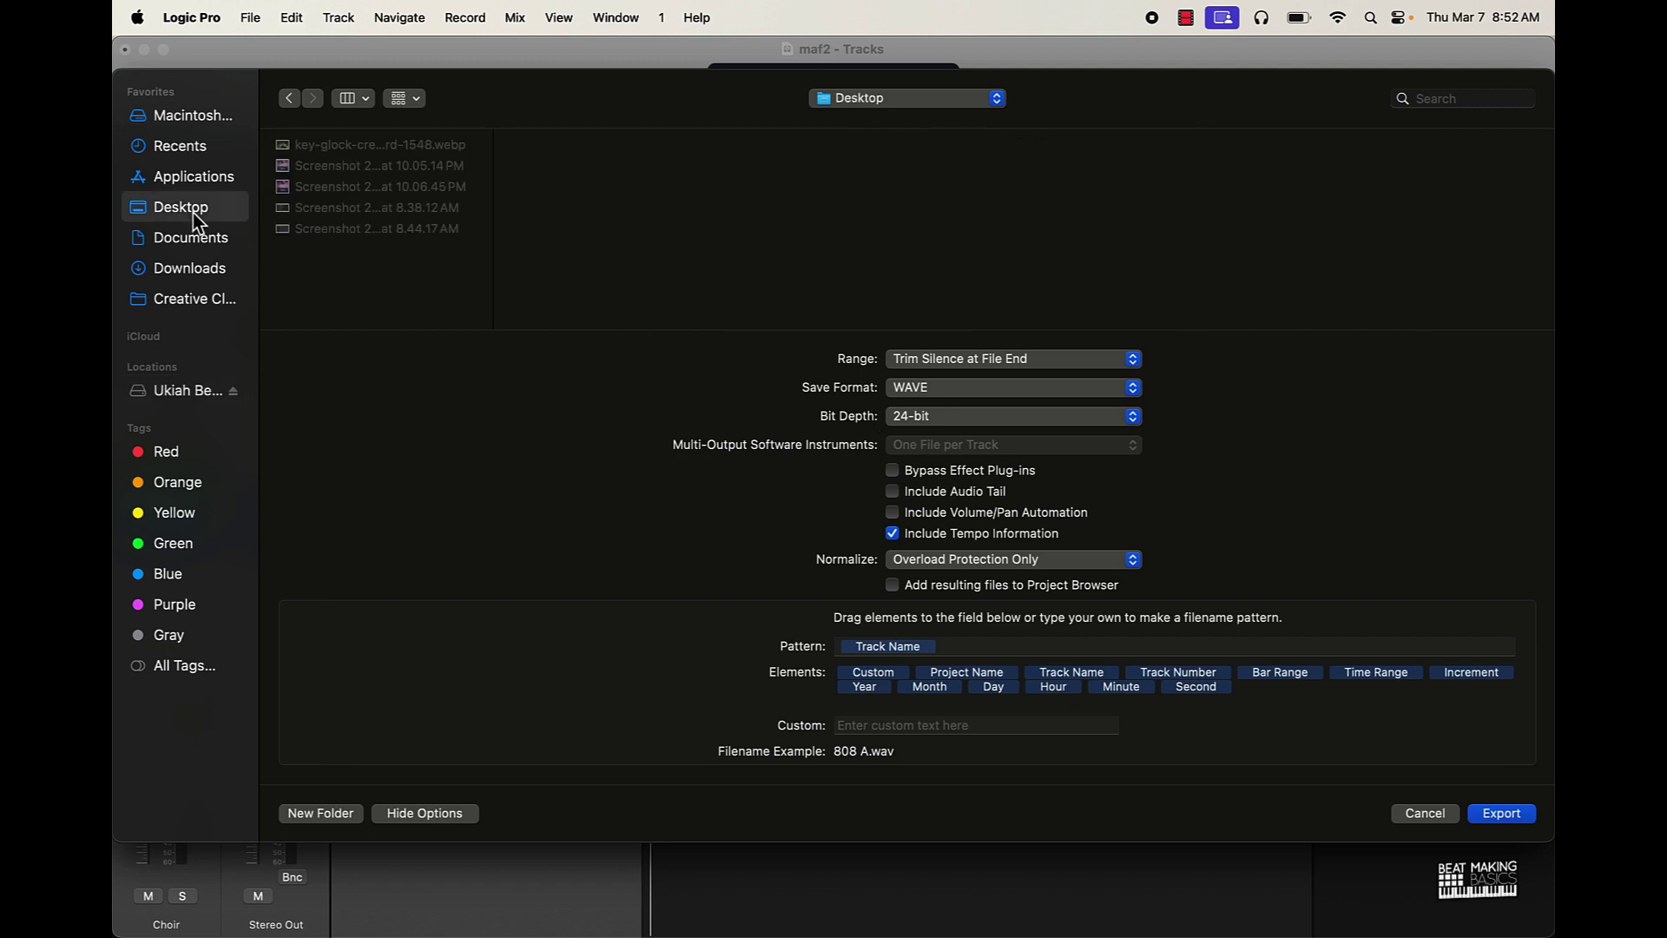
click(321, 813)
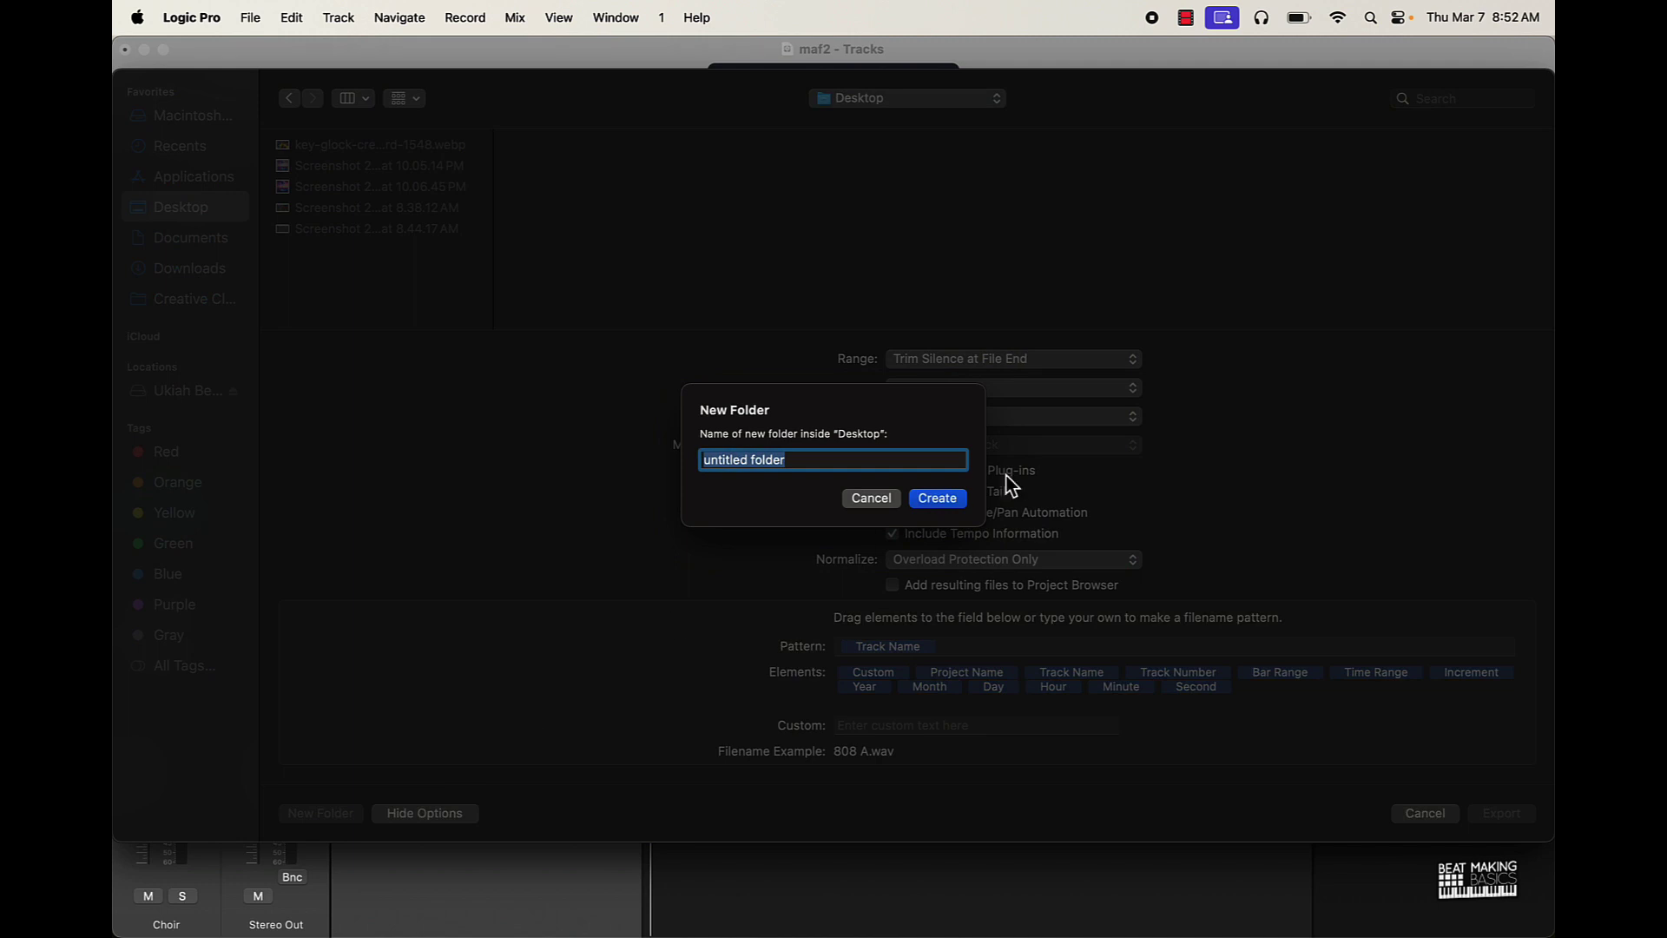
text(maf - pre stems)
key(Return)
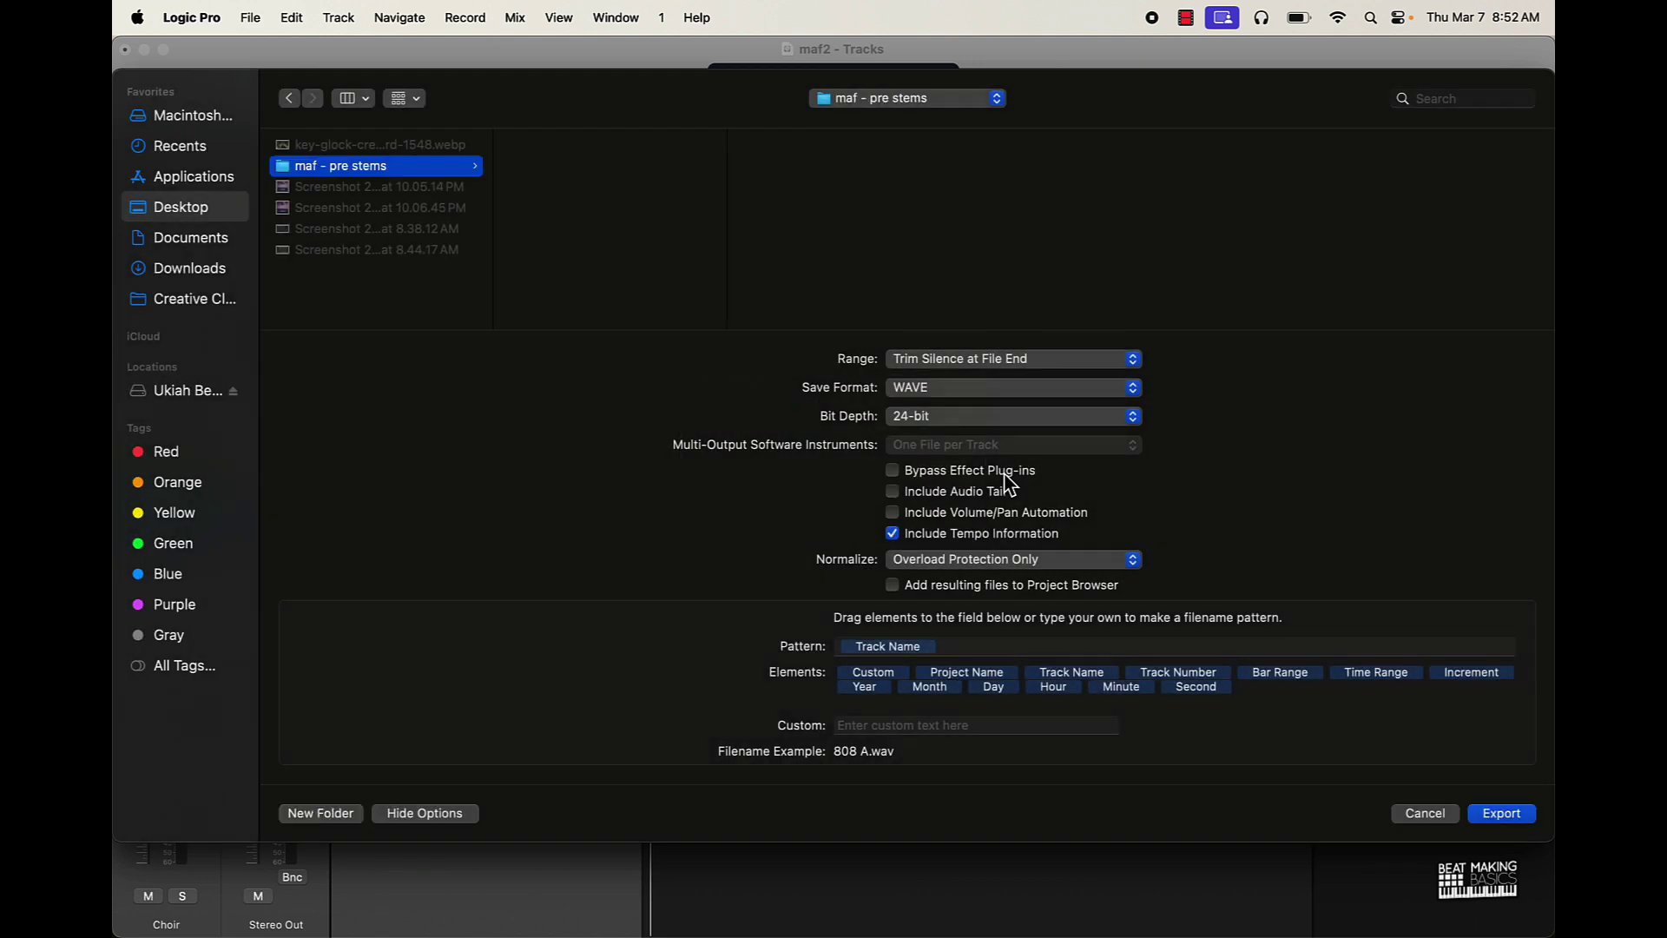
- Set Normalize to Off, include the audio tail, and export the stems
click(962, 561)
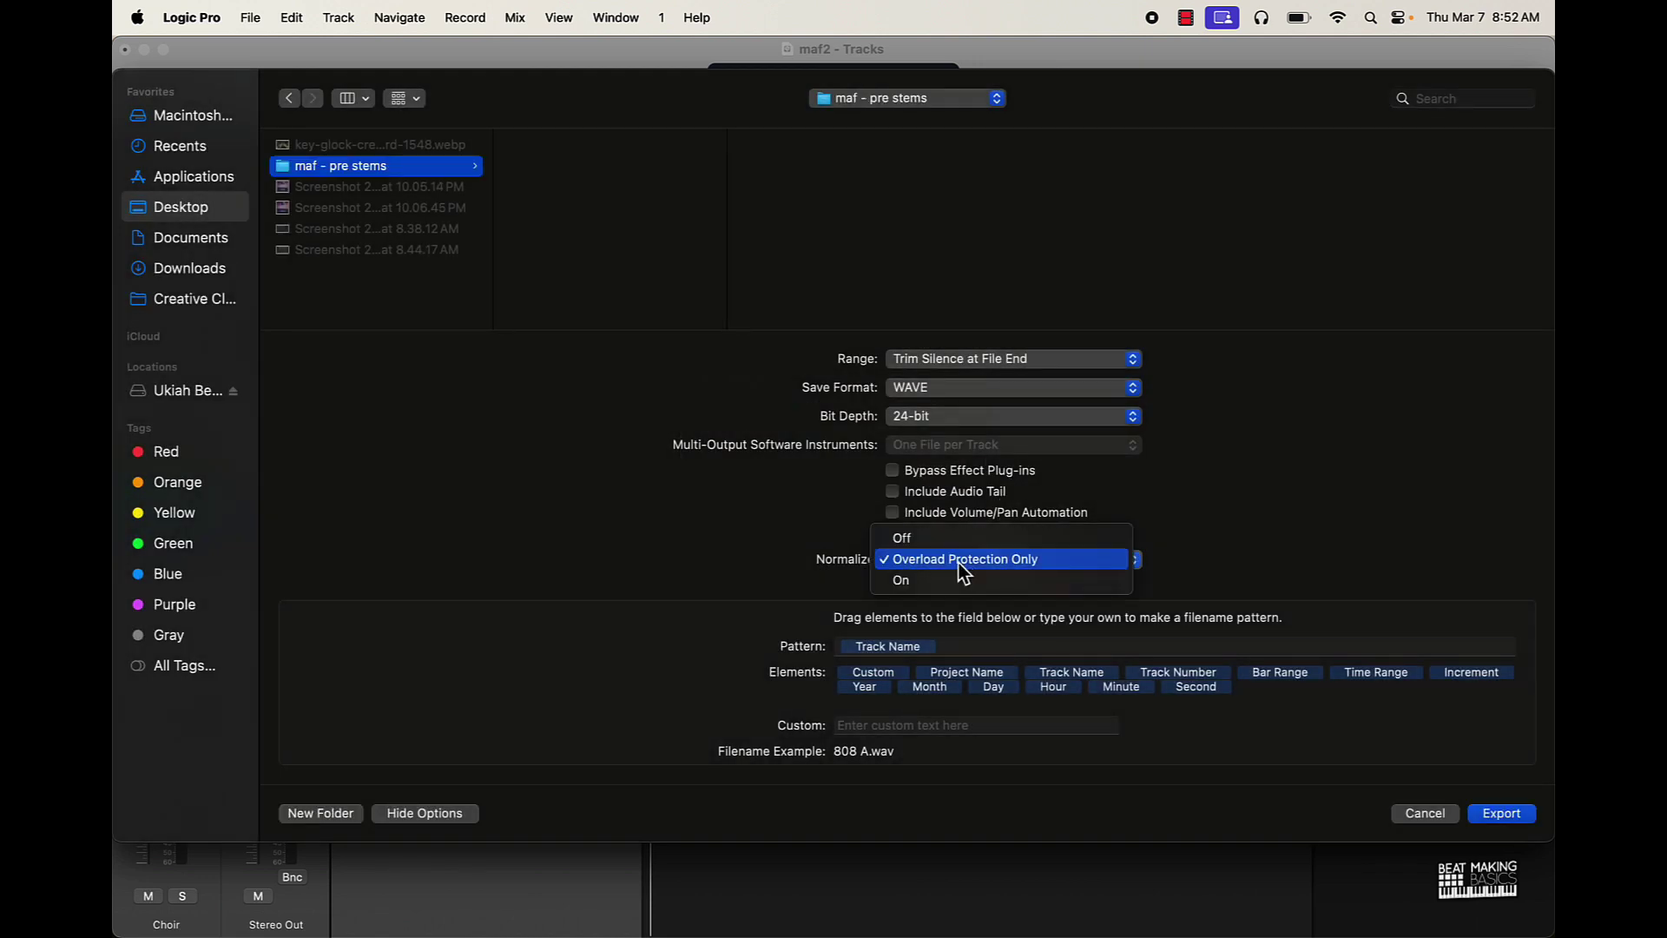
click(1008, 542)
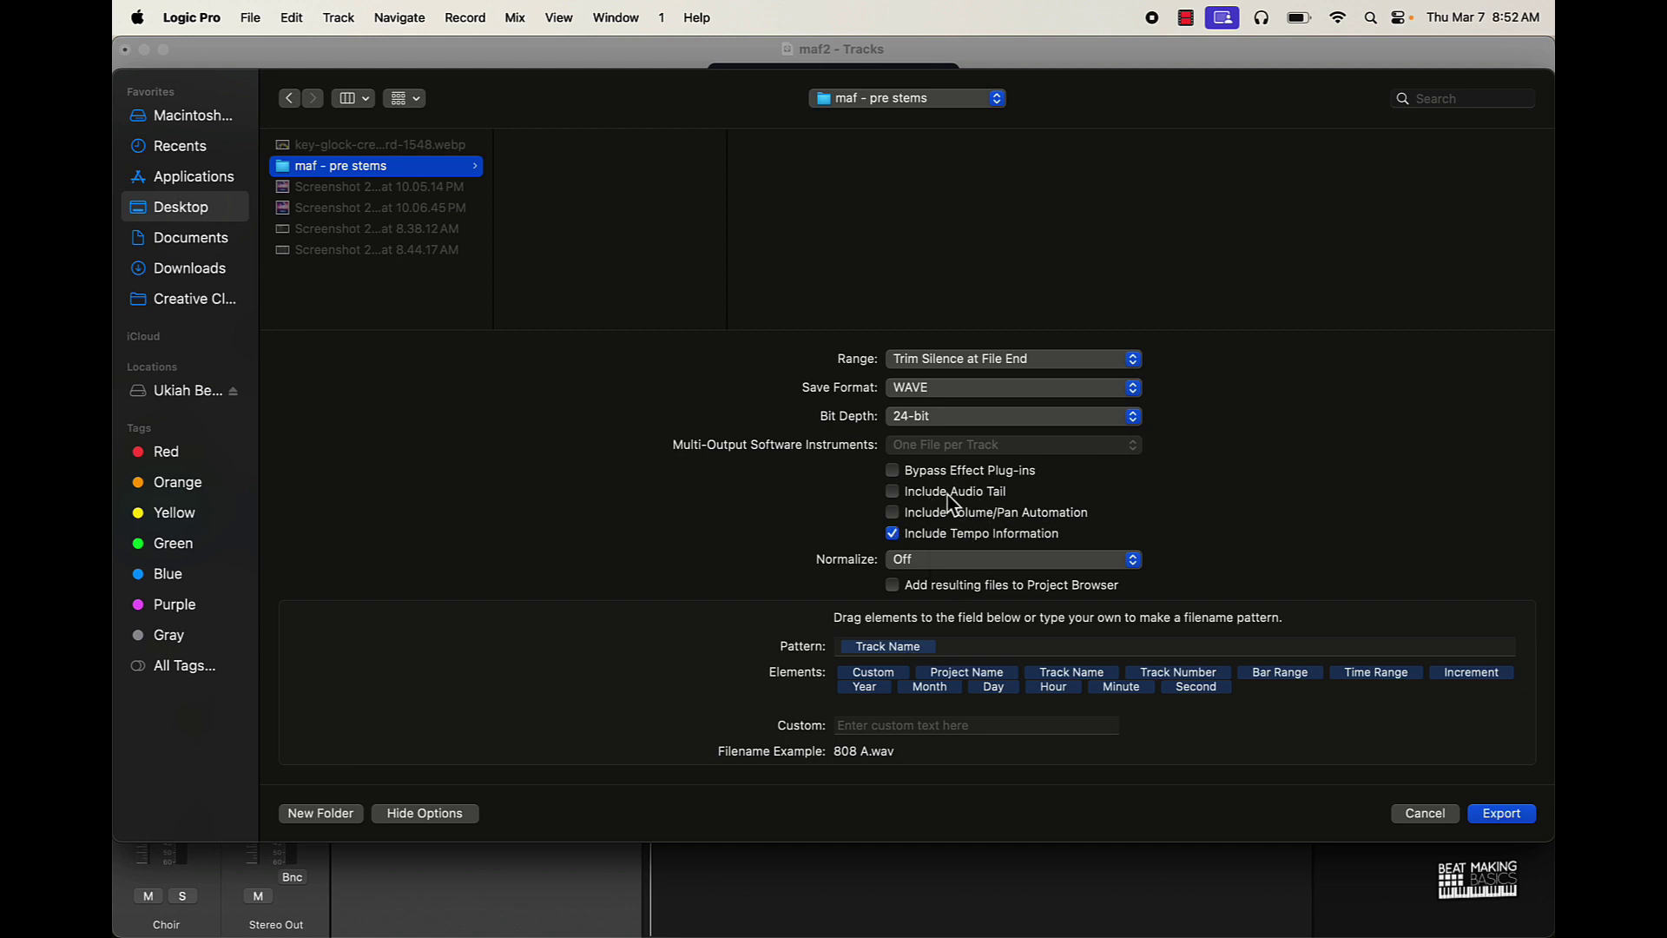
click(894, 493)
click(1503, 818)
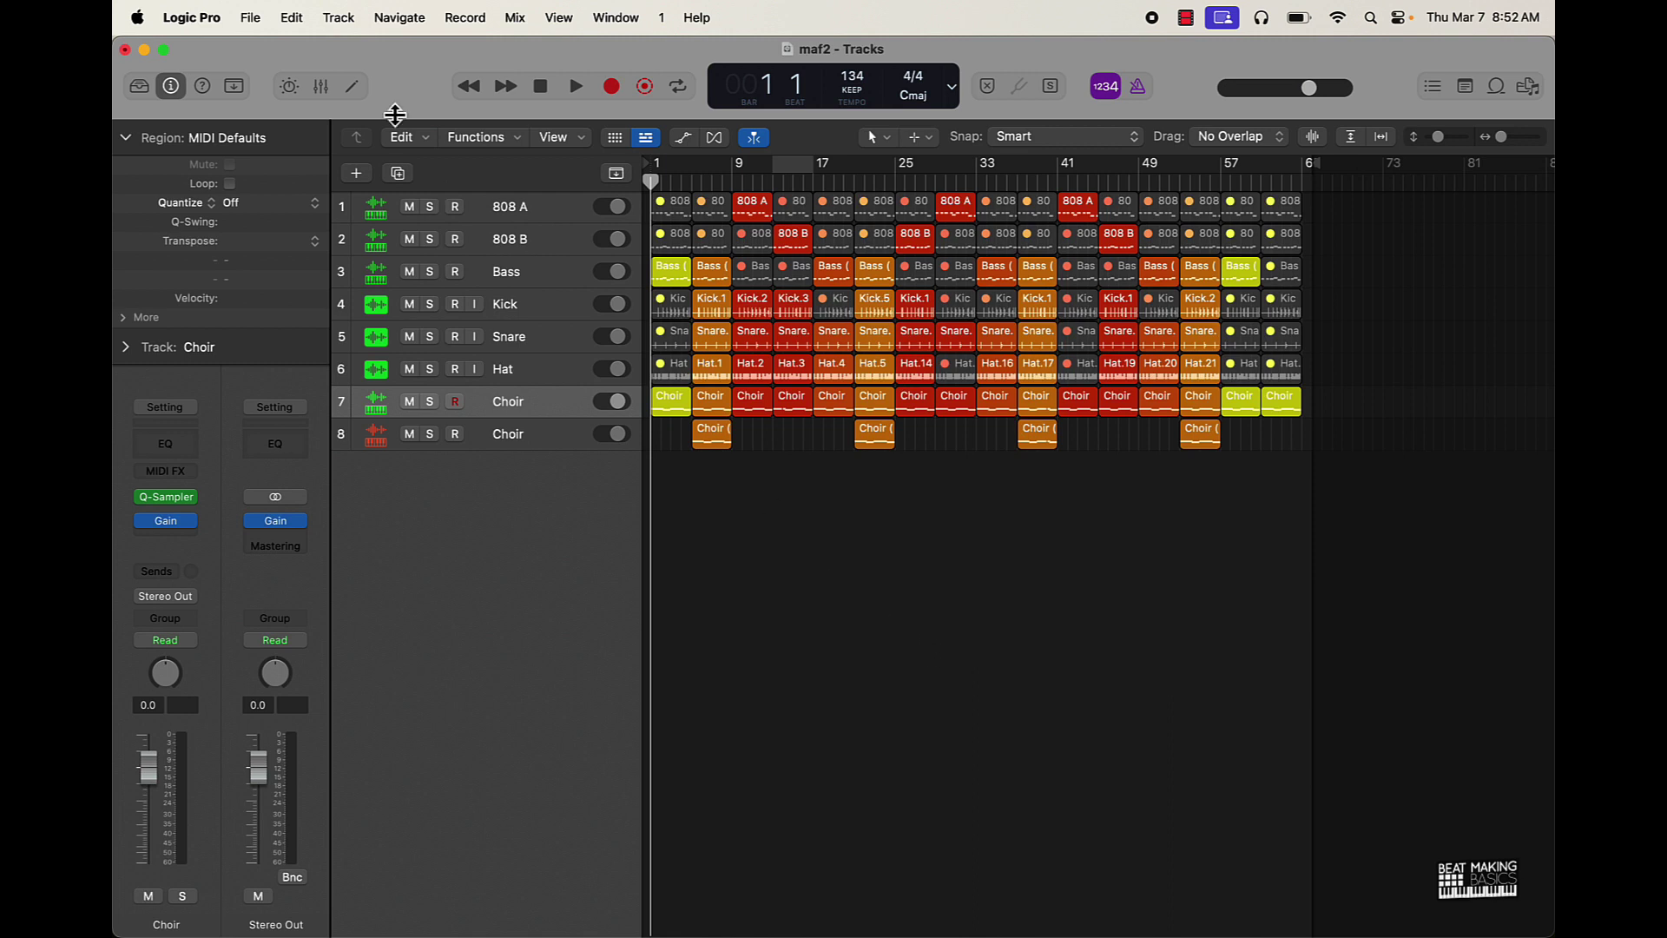
- Discard maf2's changes and create a new Untitled project with one audio track
click(250, 17)
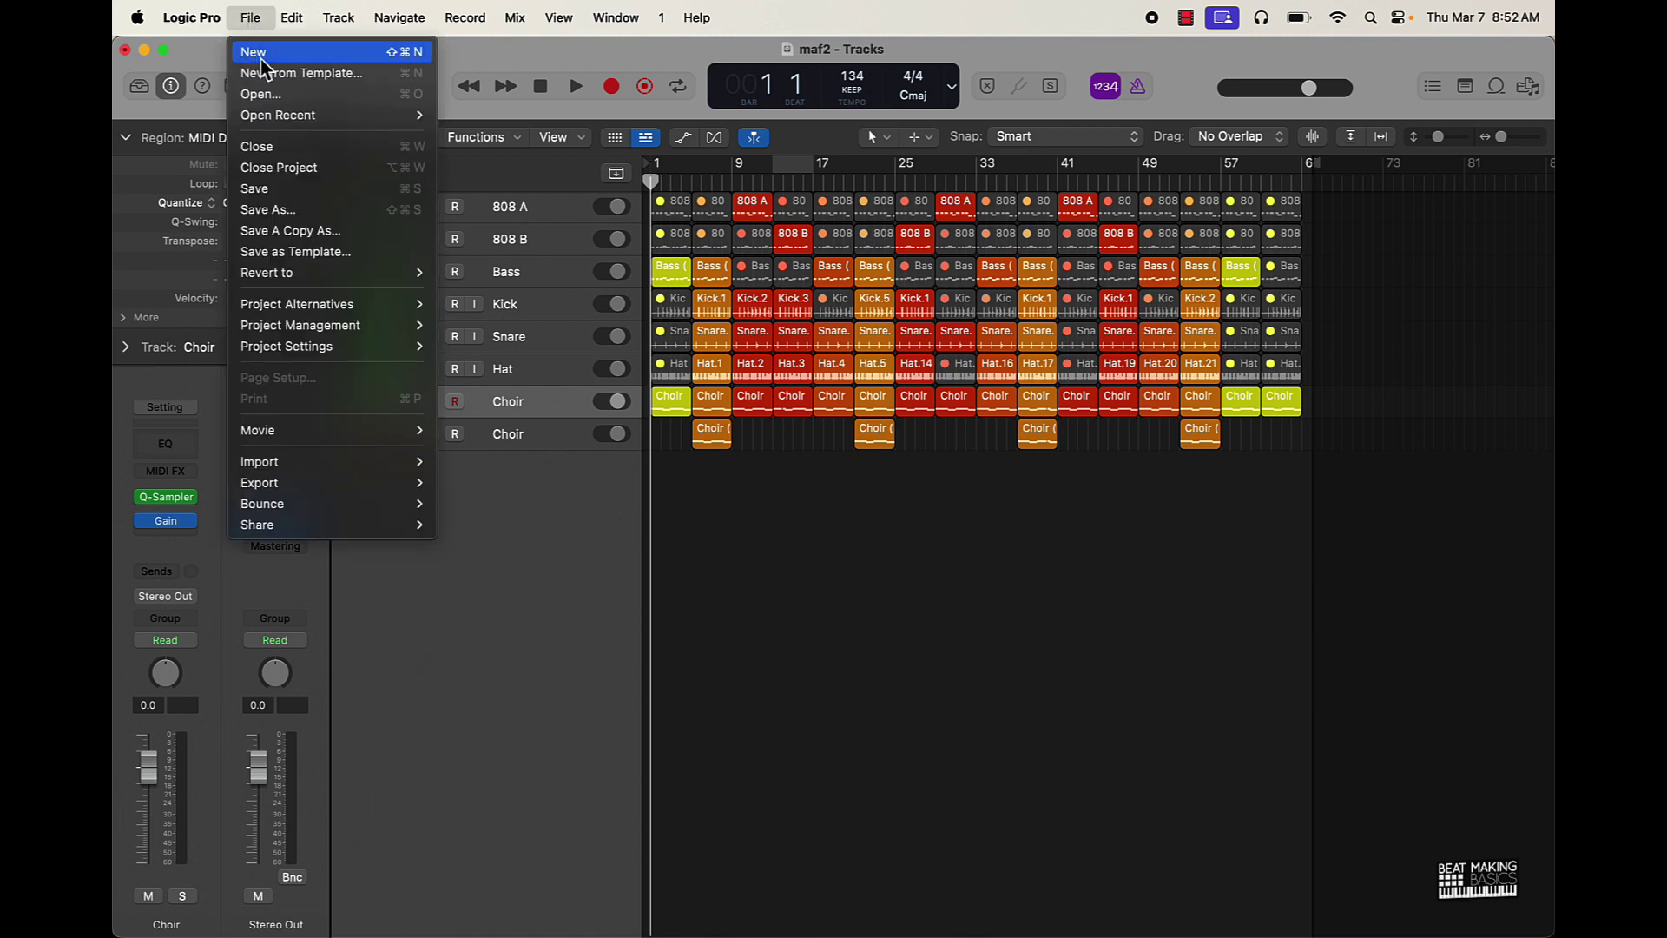
click(259, 56)
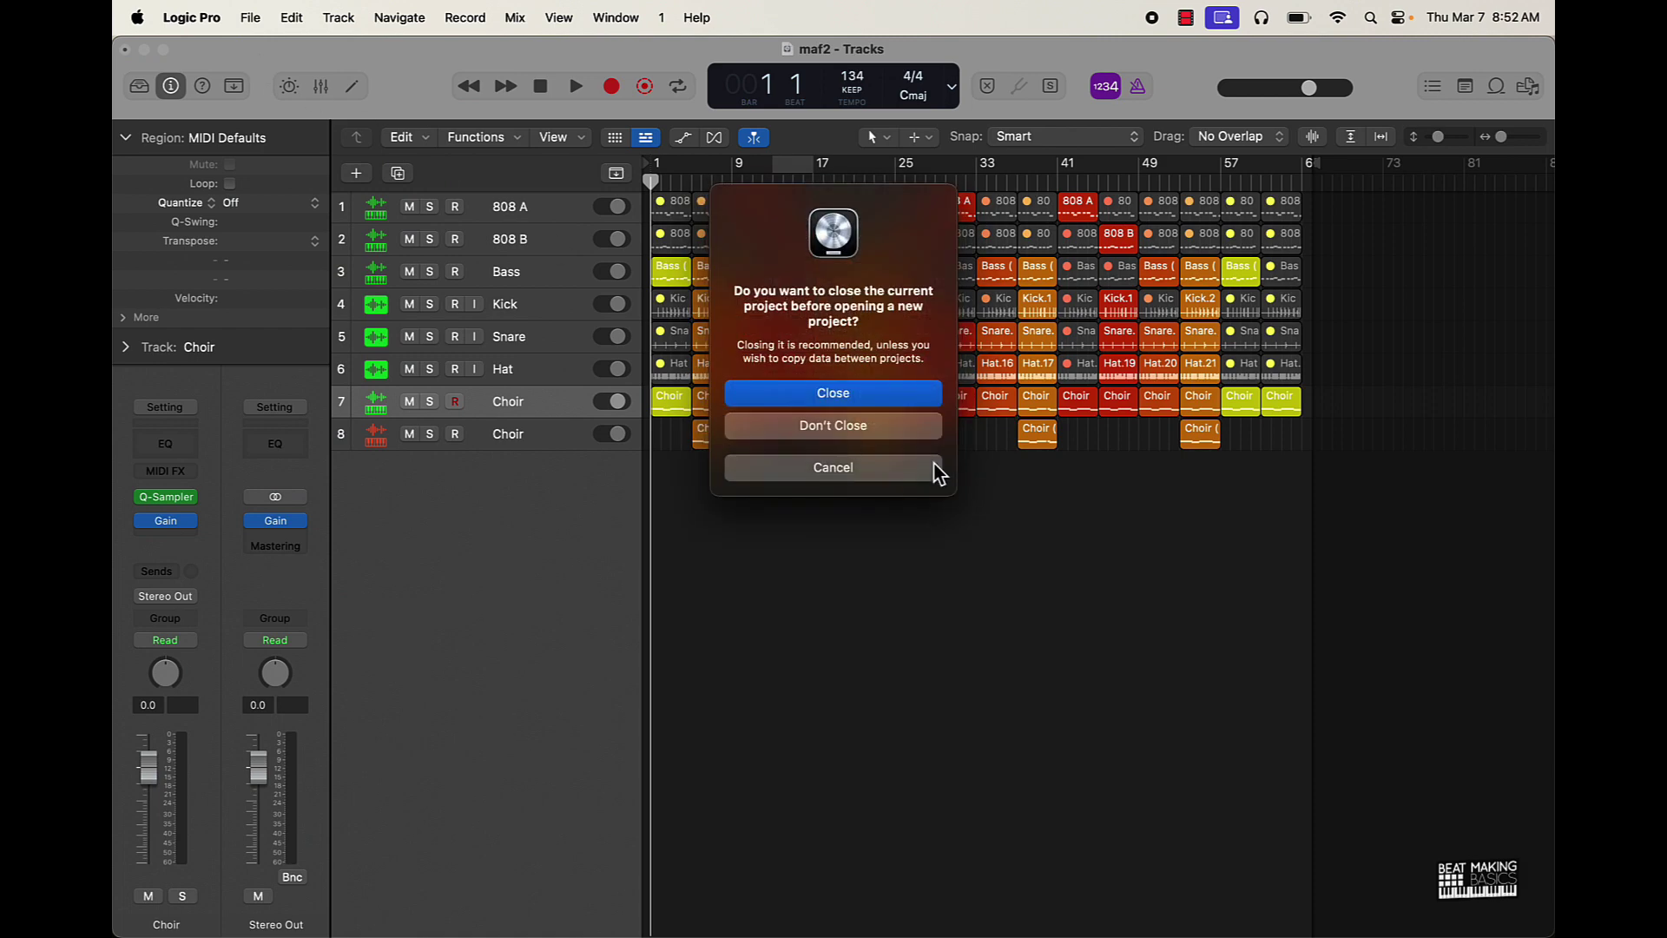
click(881, 422)
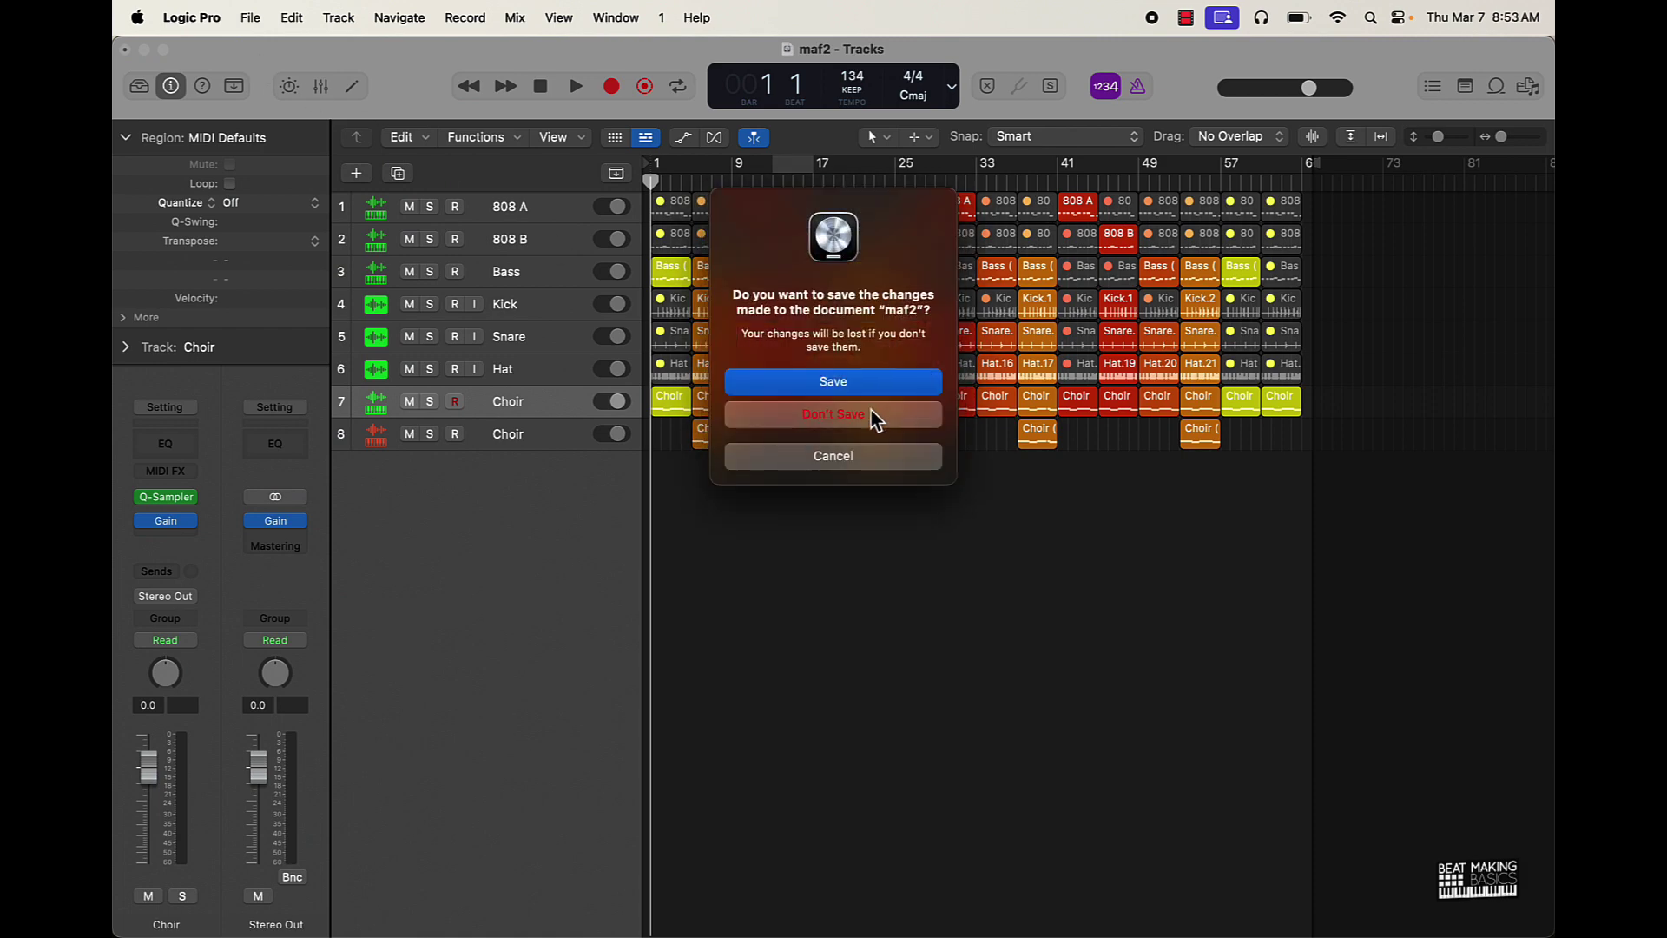
click(867, 417)
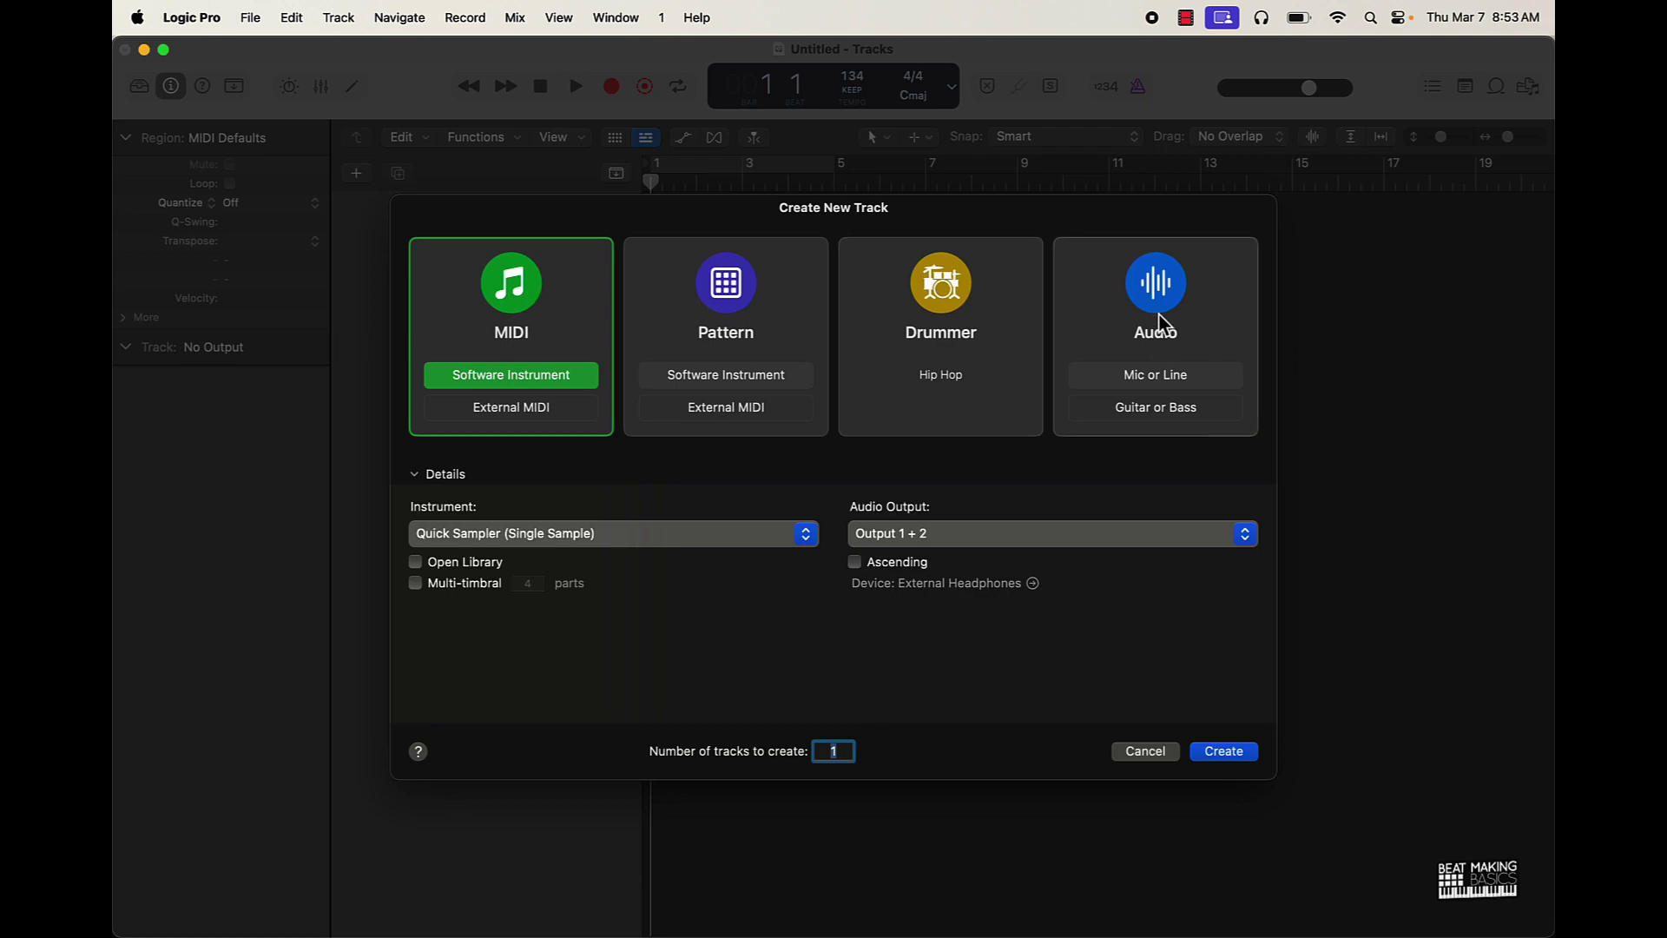
double_click(1161, 325)
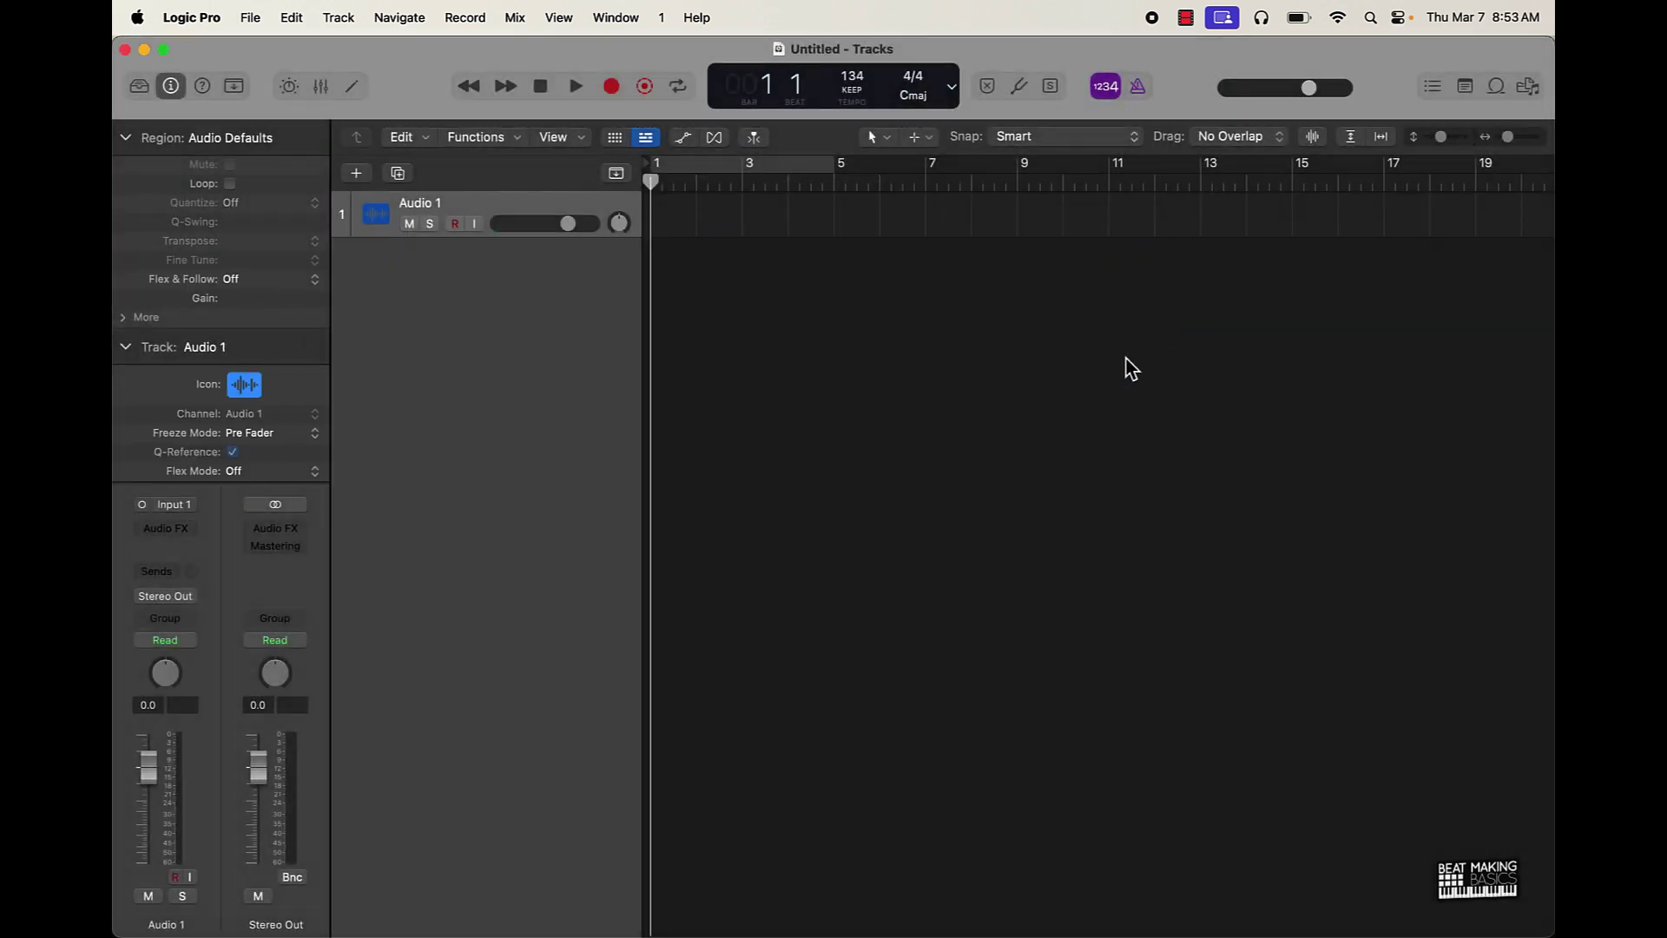
- Import all eight wav stems from Desktop > maf - pre stems as new tracks
click(1528, 87)
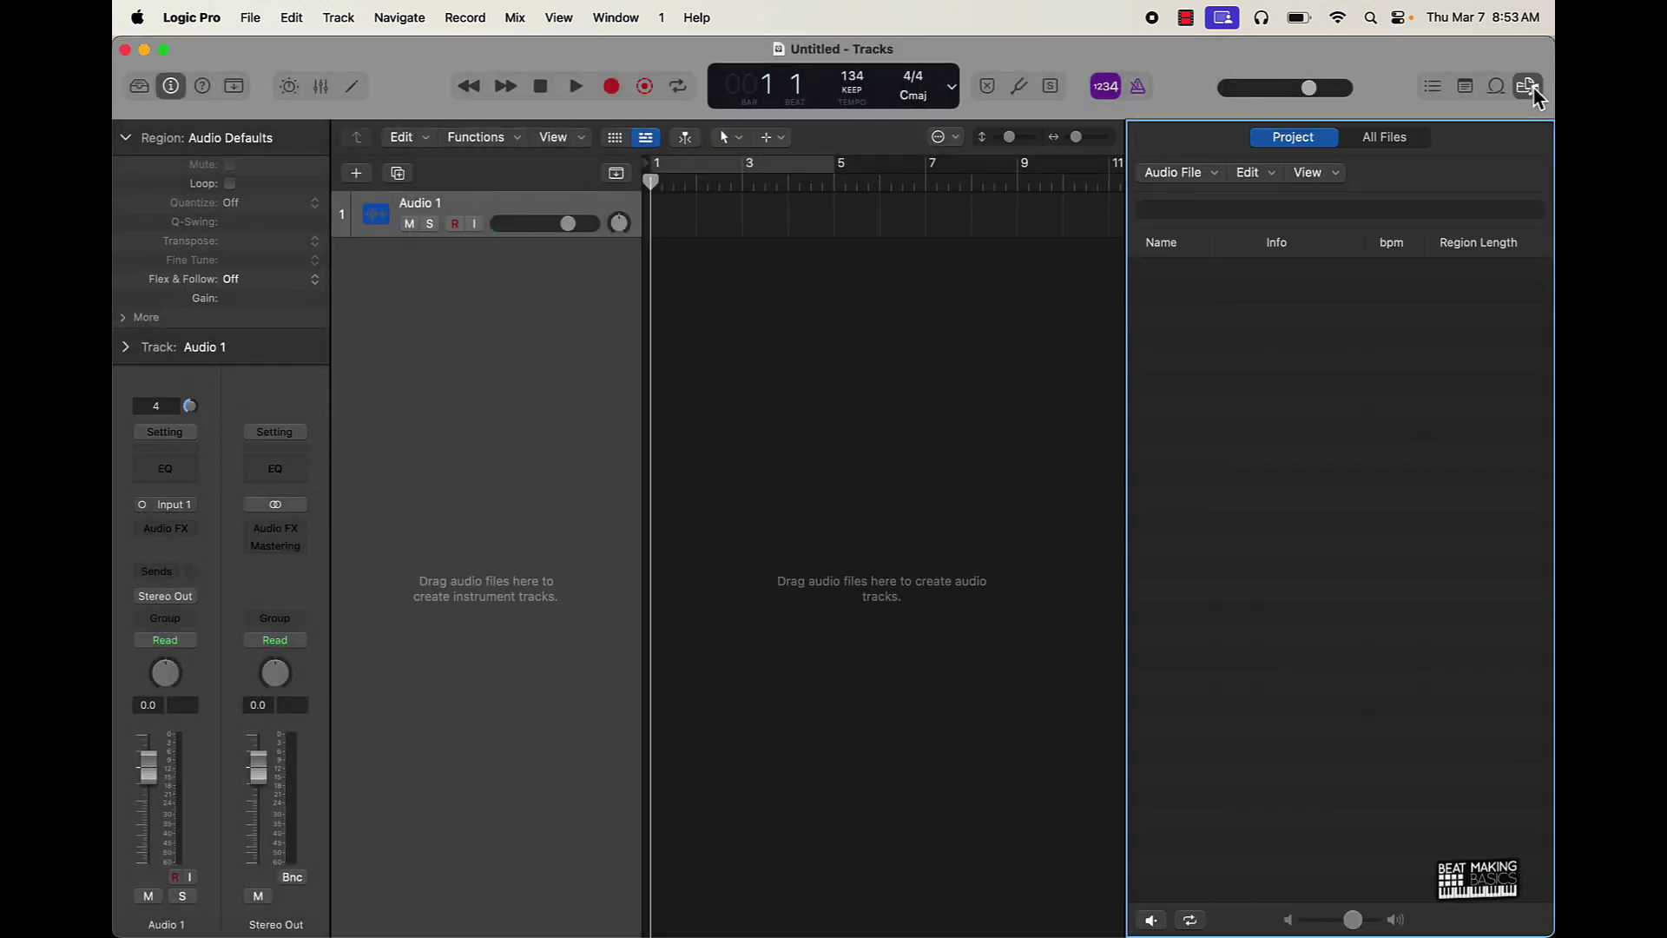
click(1368, 142)
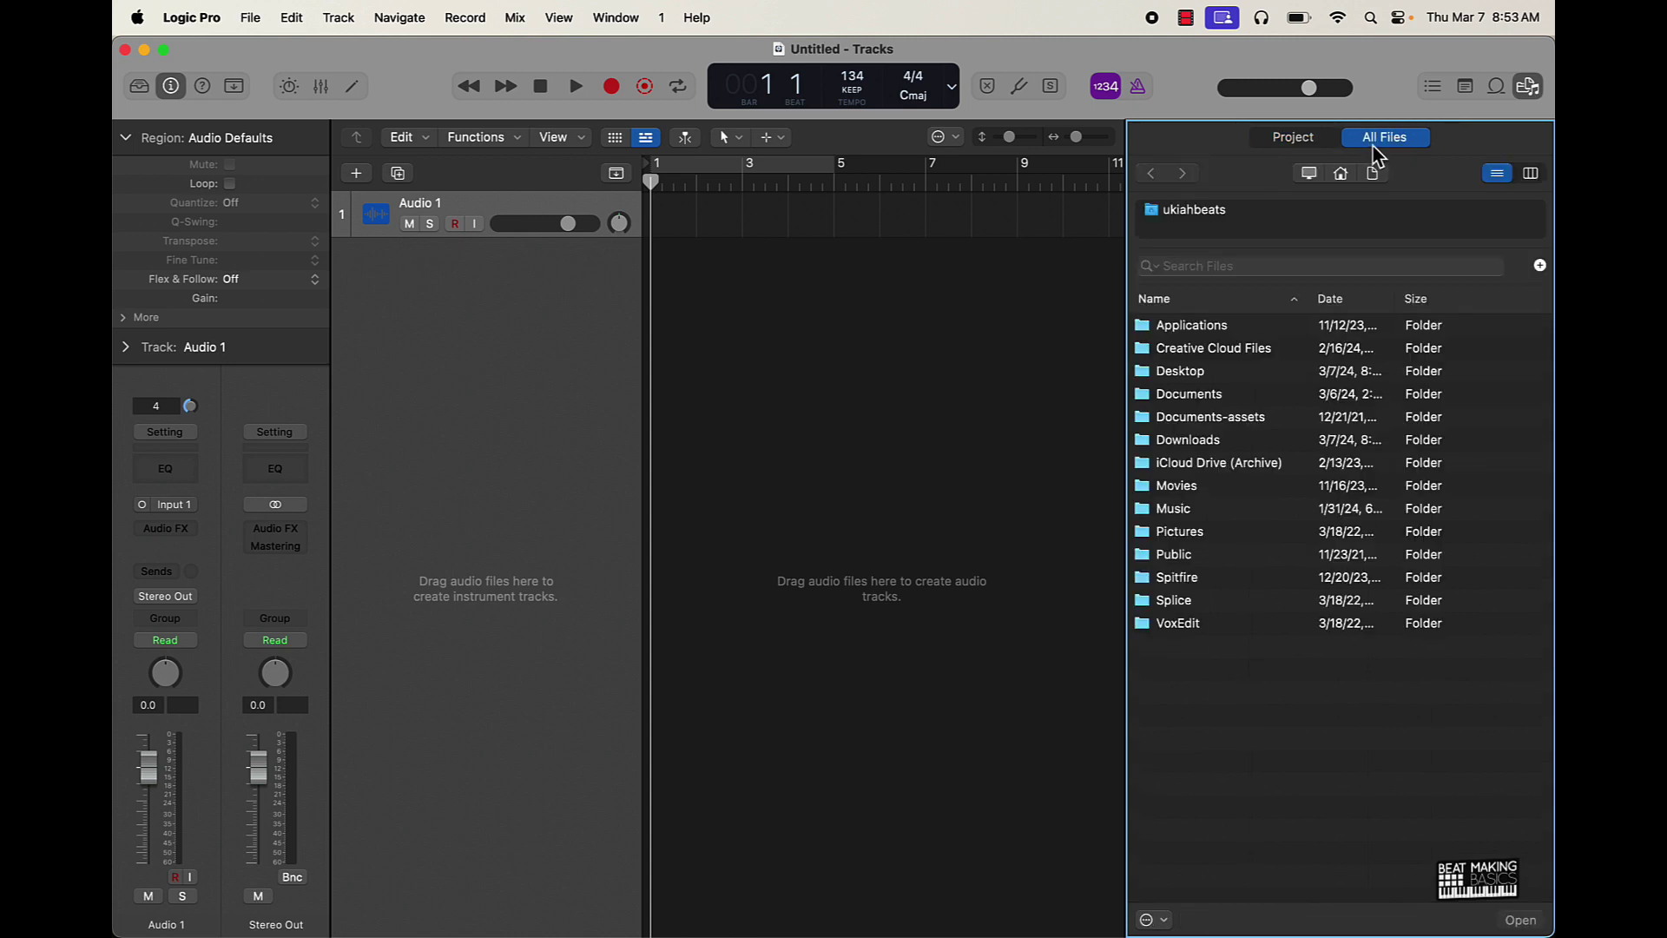
double_click(1202, 374)
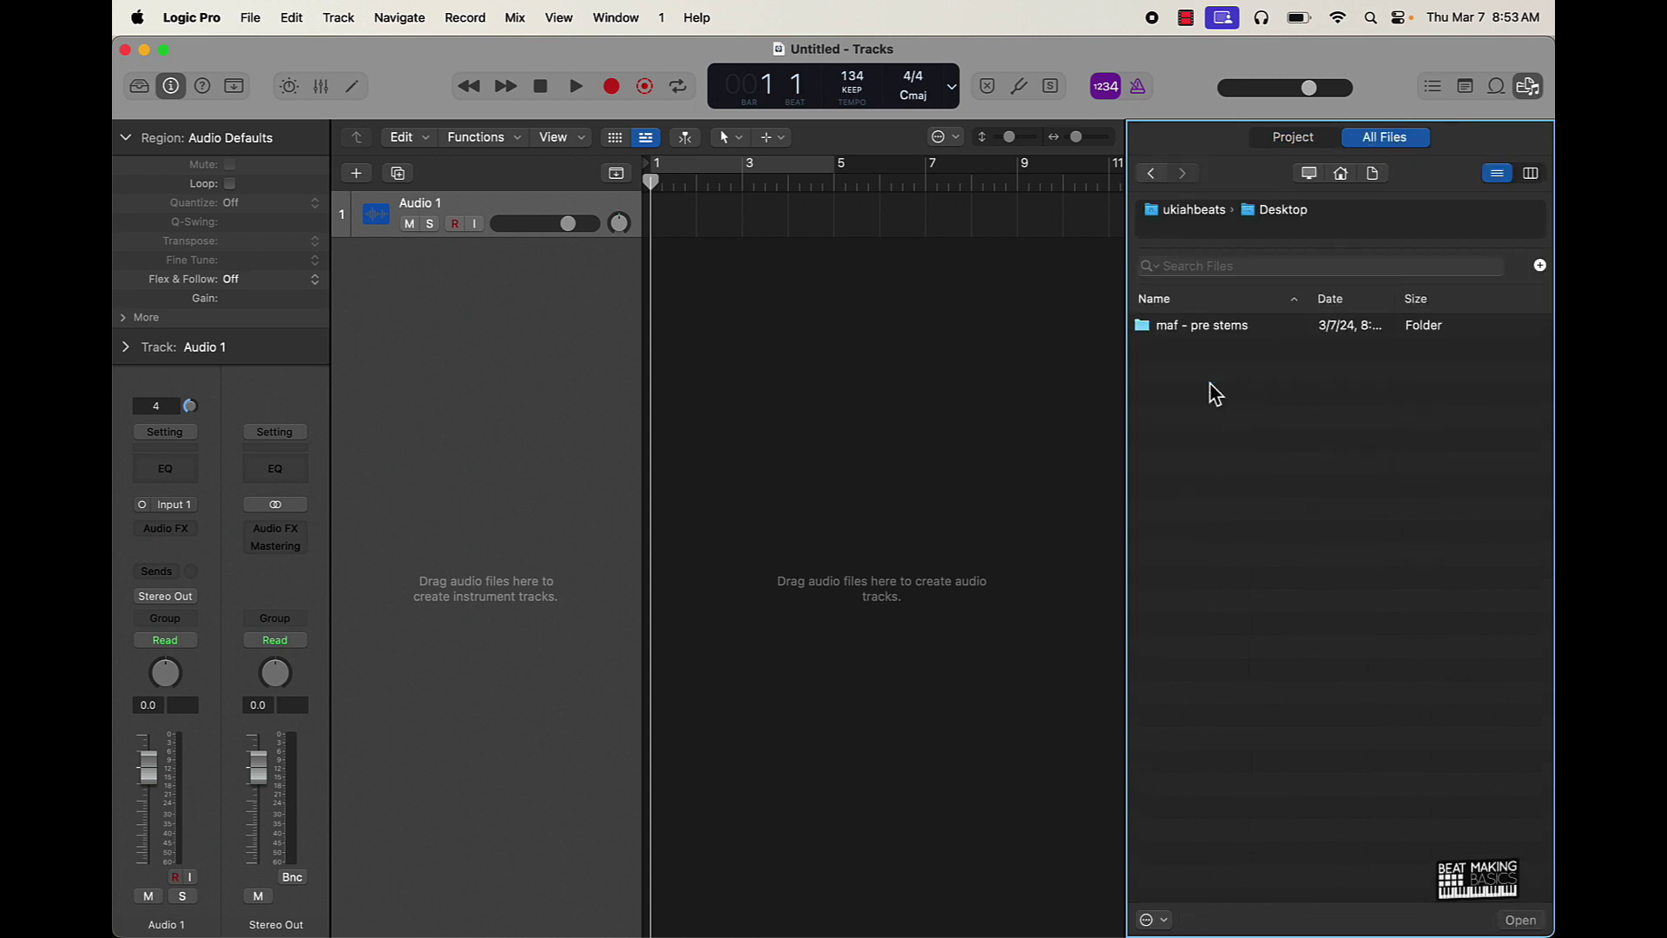
double_click(1223, 334)
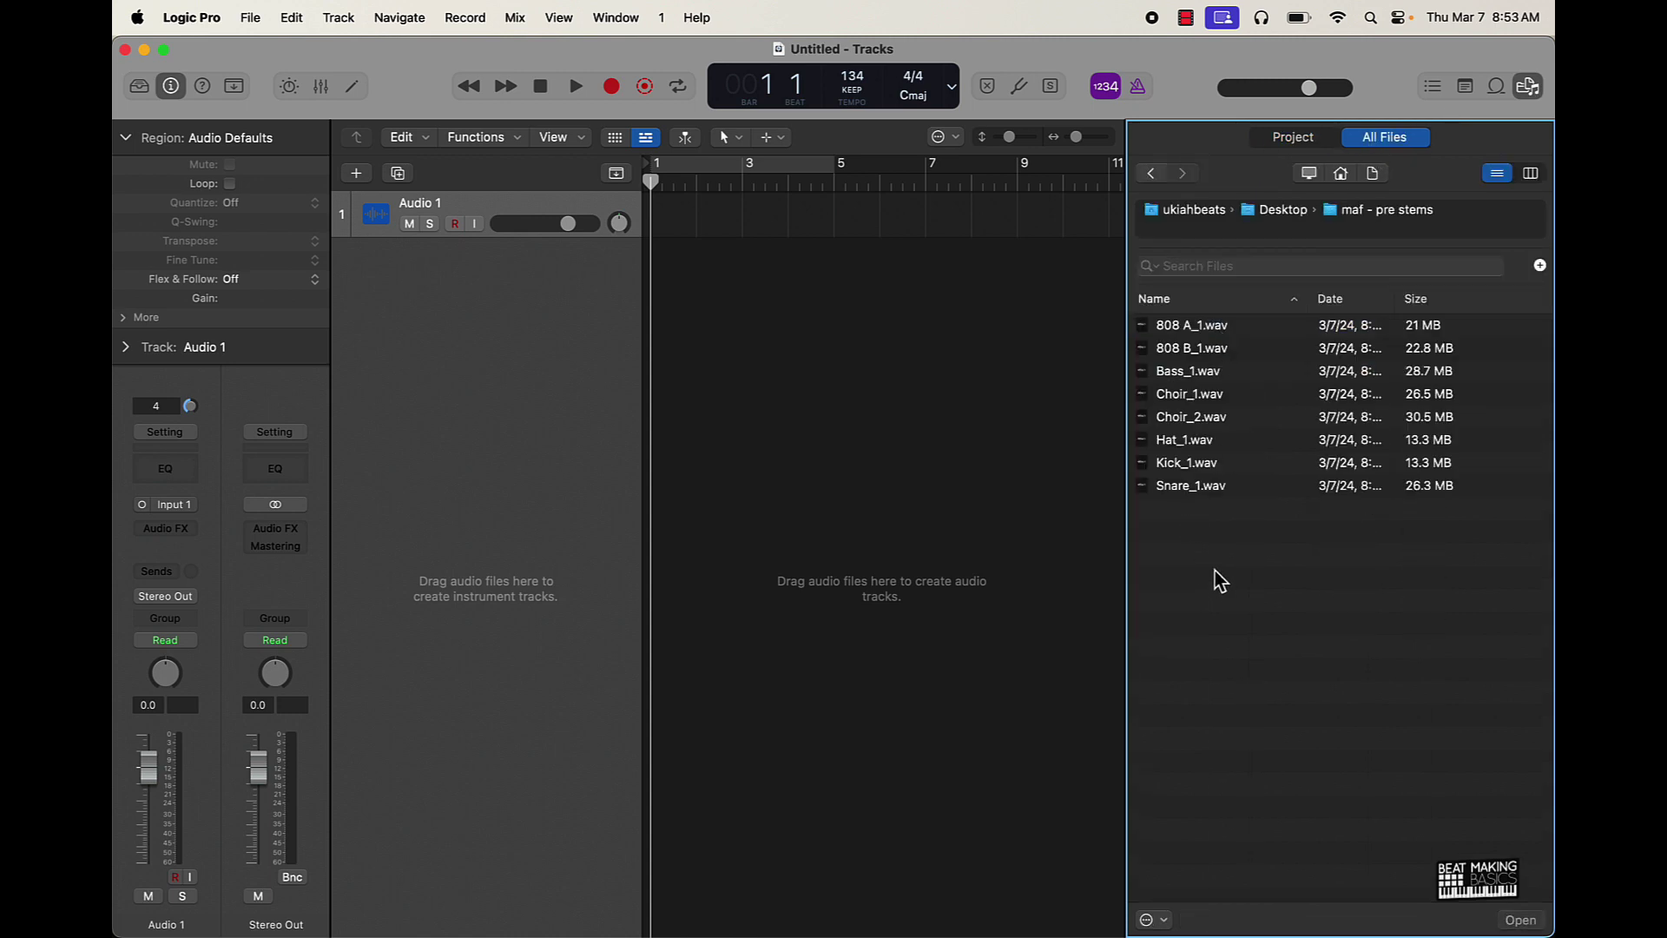
drag(1206, 569, 660, 314)
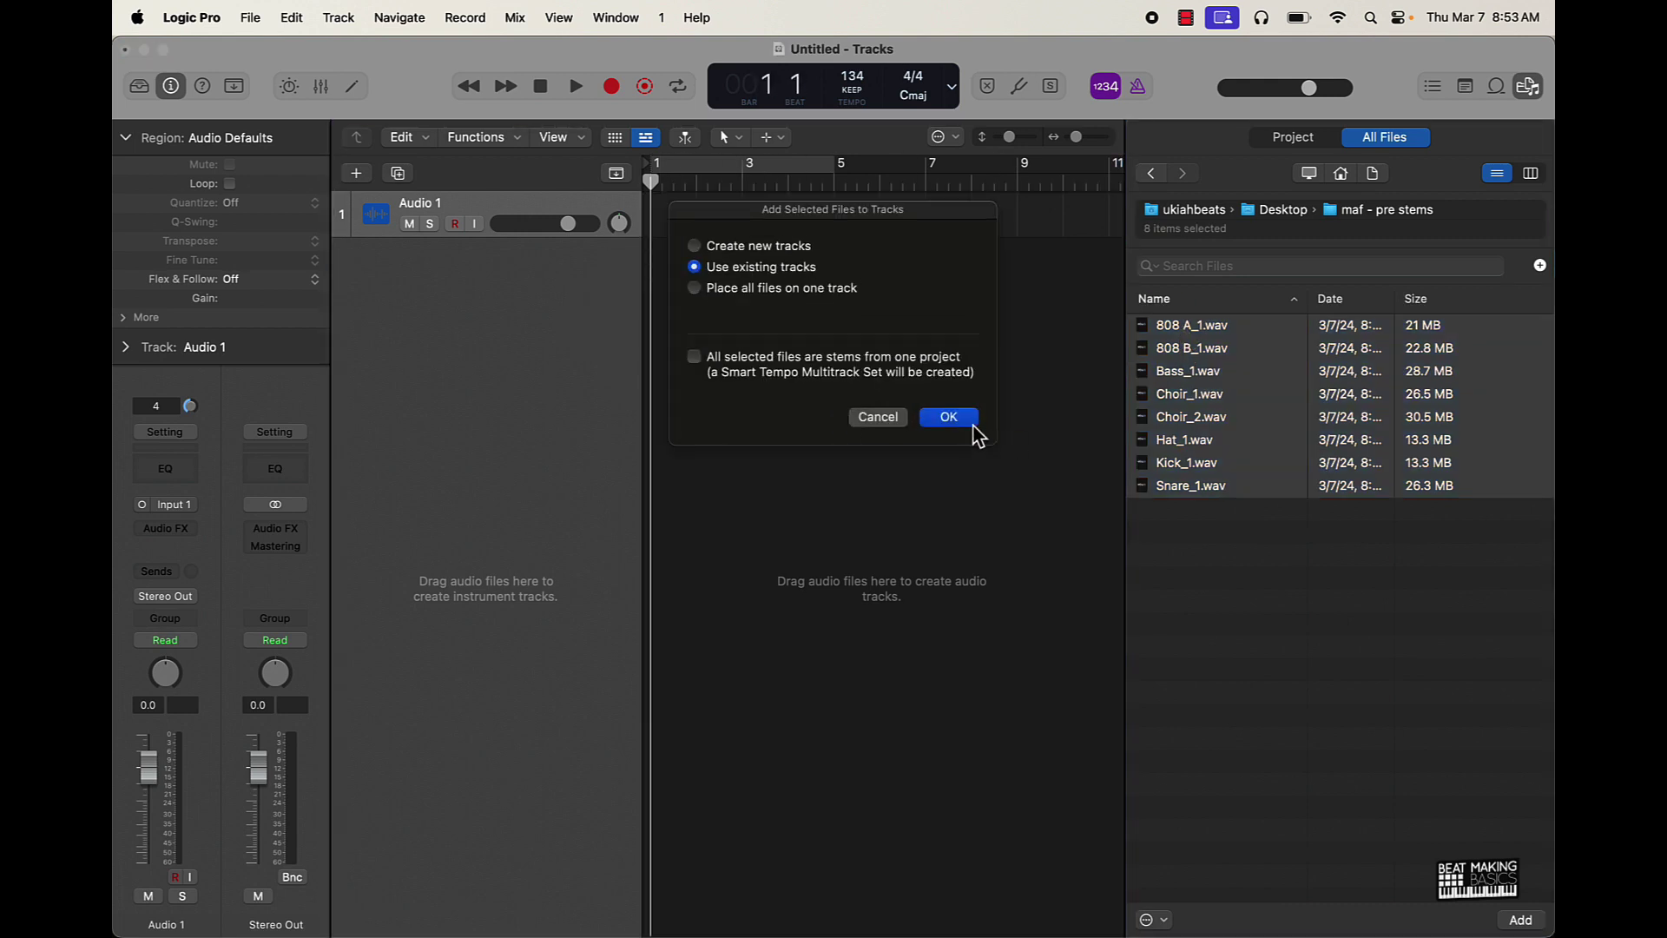
click(955, 412)
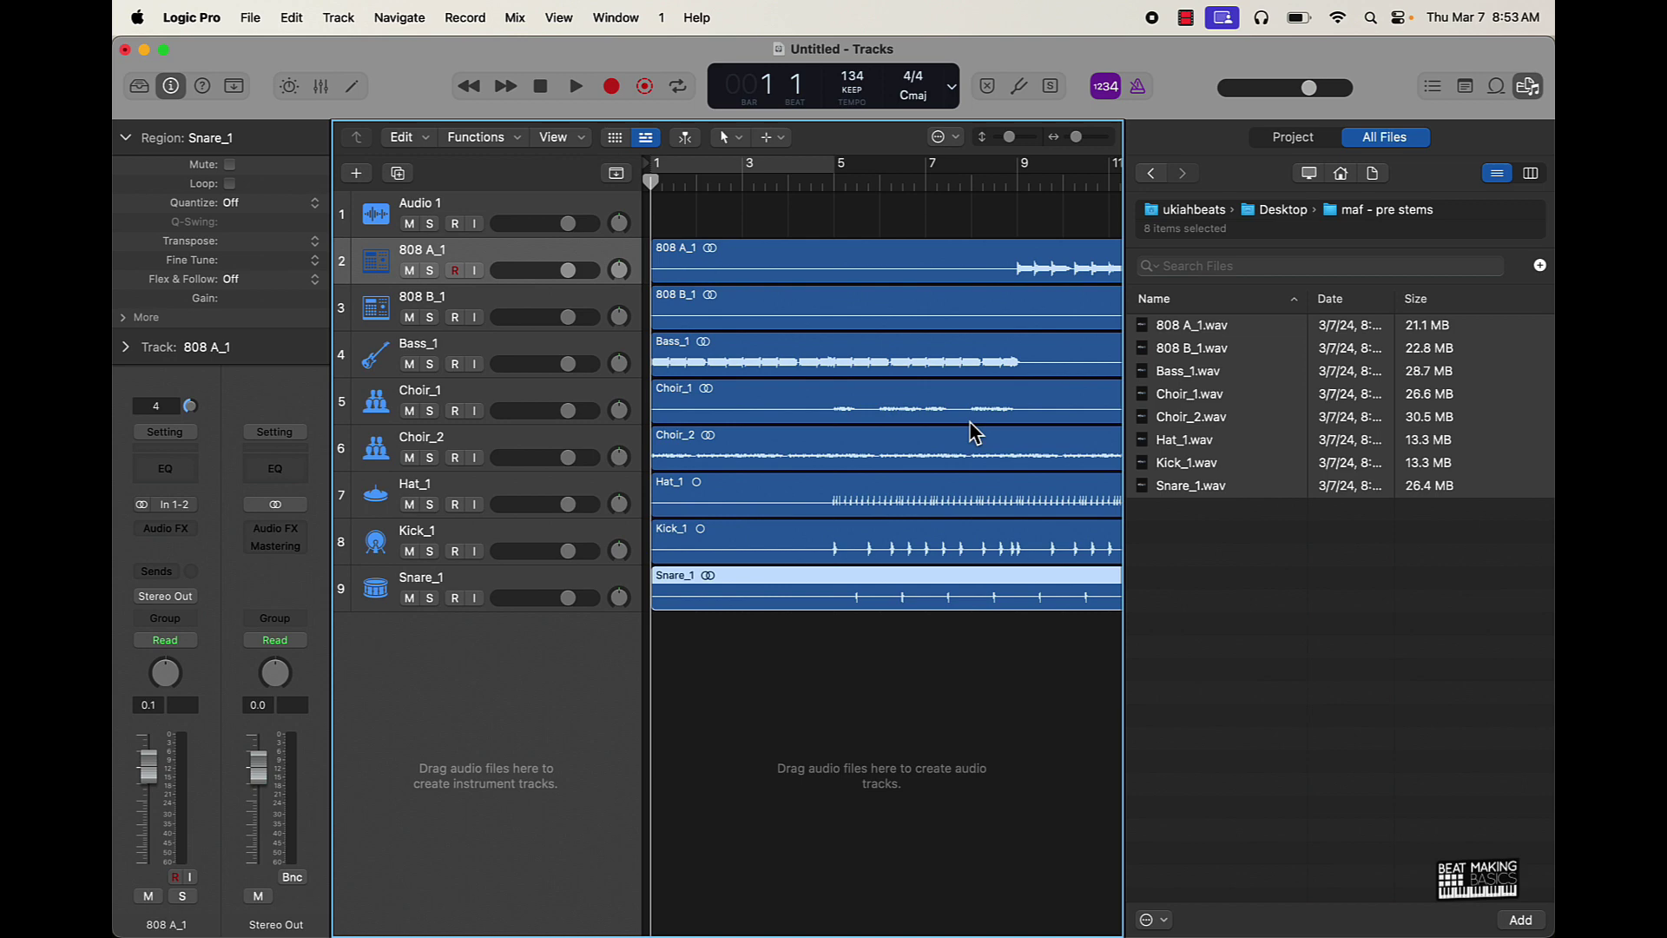
- Close the Browser and move the project end marker to bar 66
scroll(974, 432, right, 5)
scroll(974, 431, right, 8)
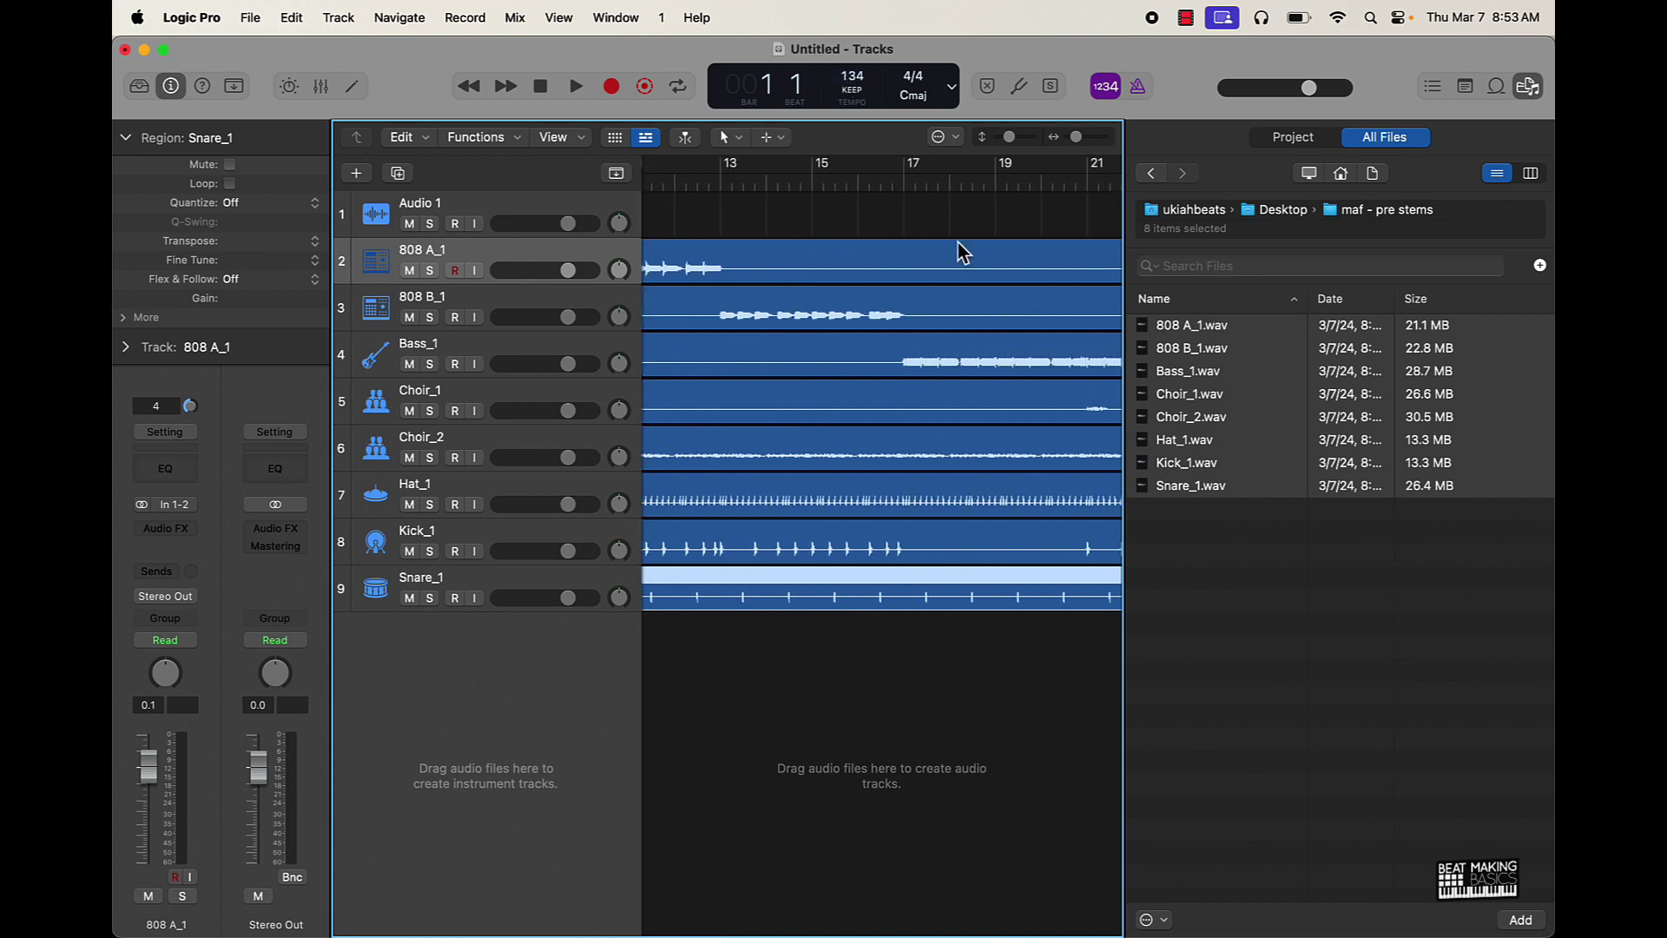
click(1530, 86)
scroll(814, 372, down, 5)
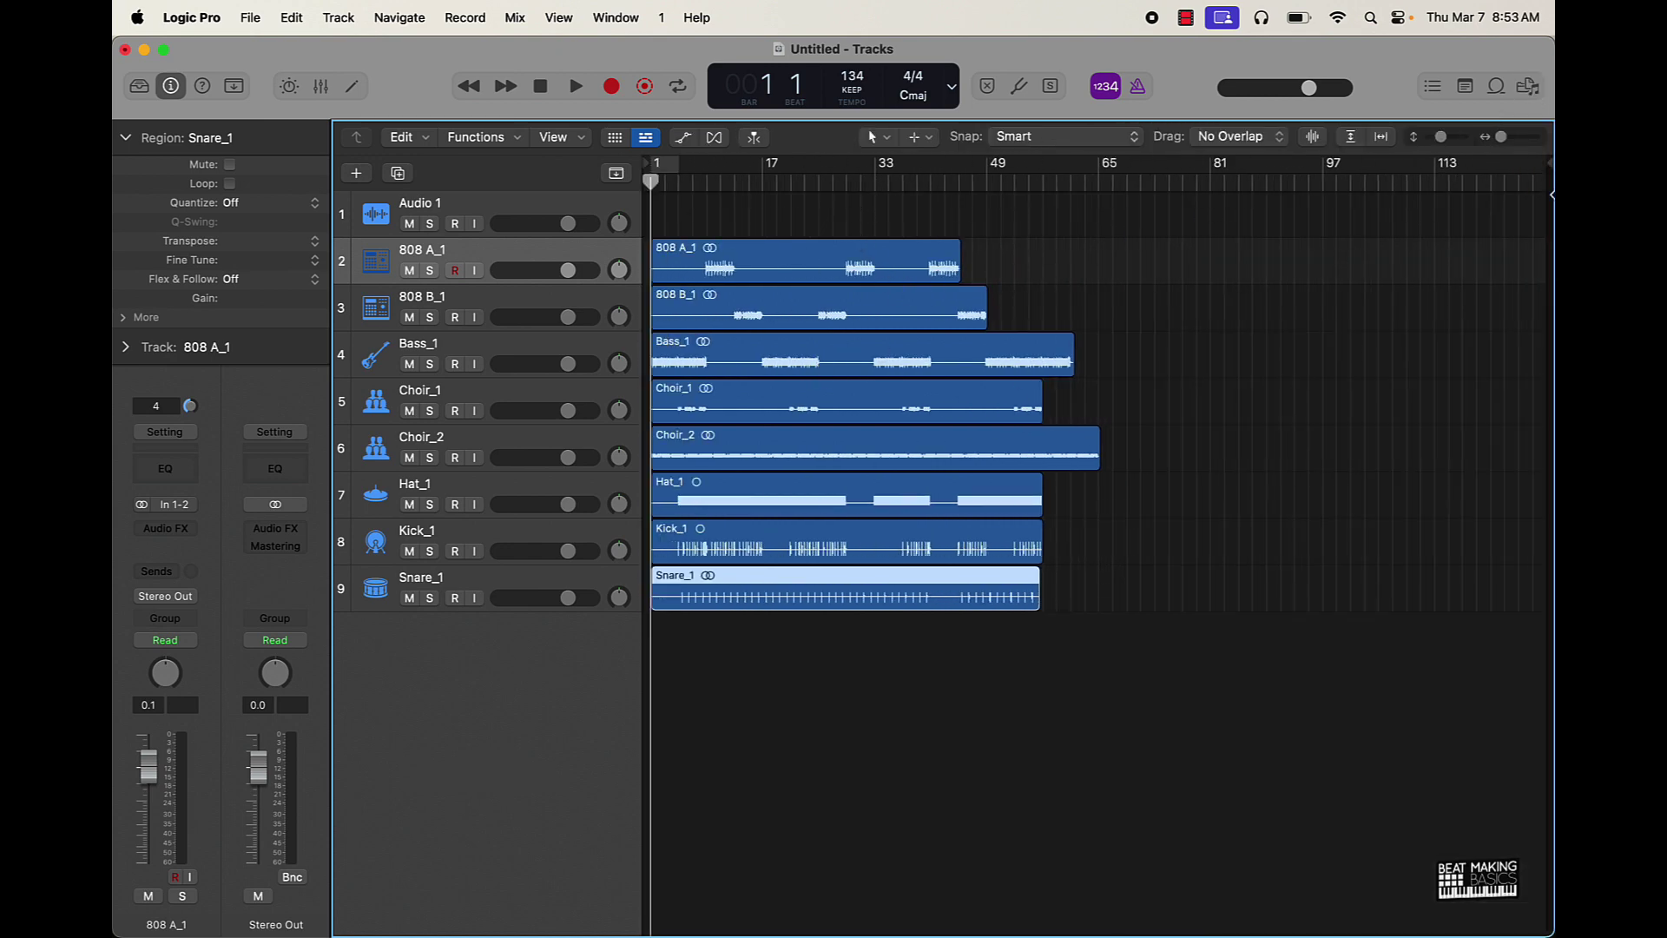
mouse_move(1535, 180)
mouse_down()
mouse_move(1243, 435)
mouse_move(1103, 514)
mouse_up()
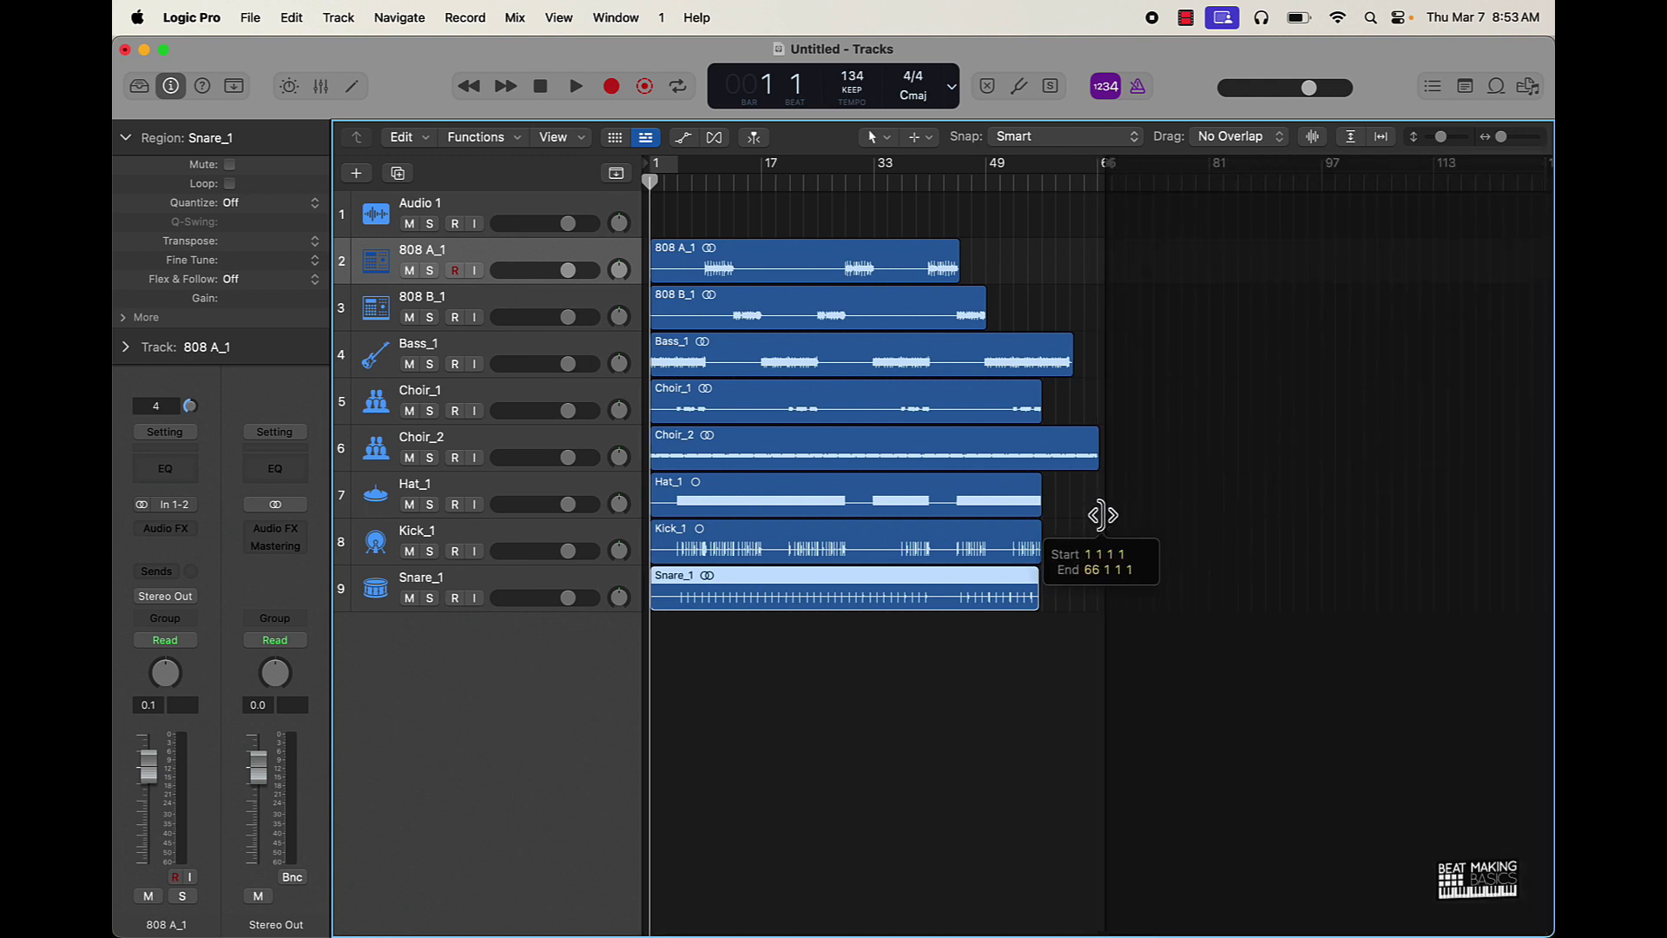
key(super+Right)
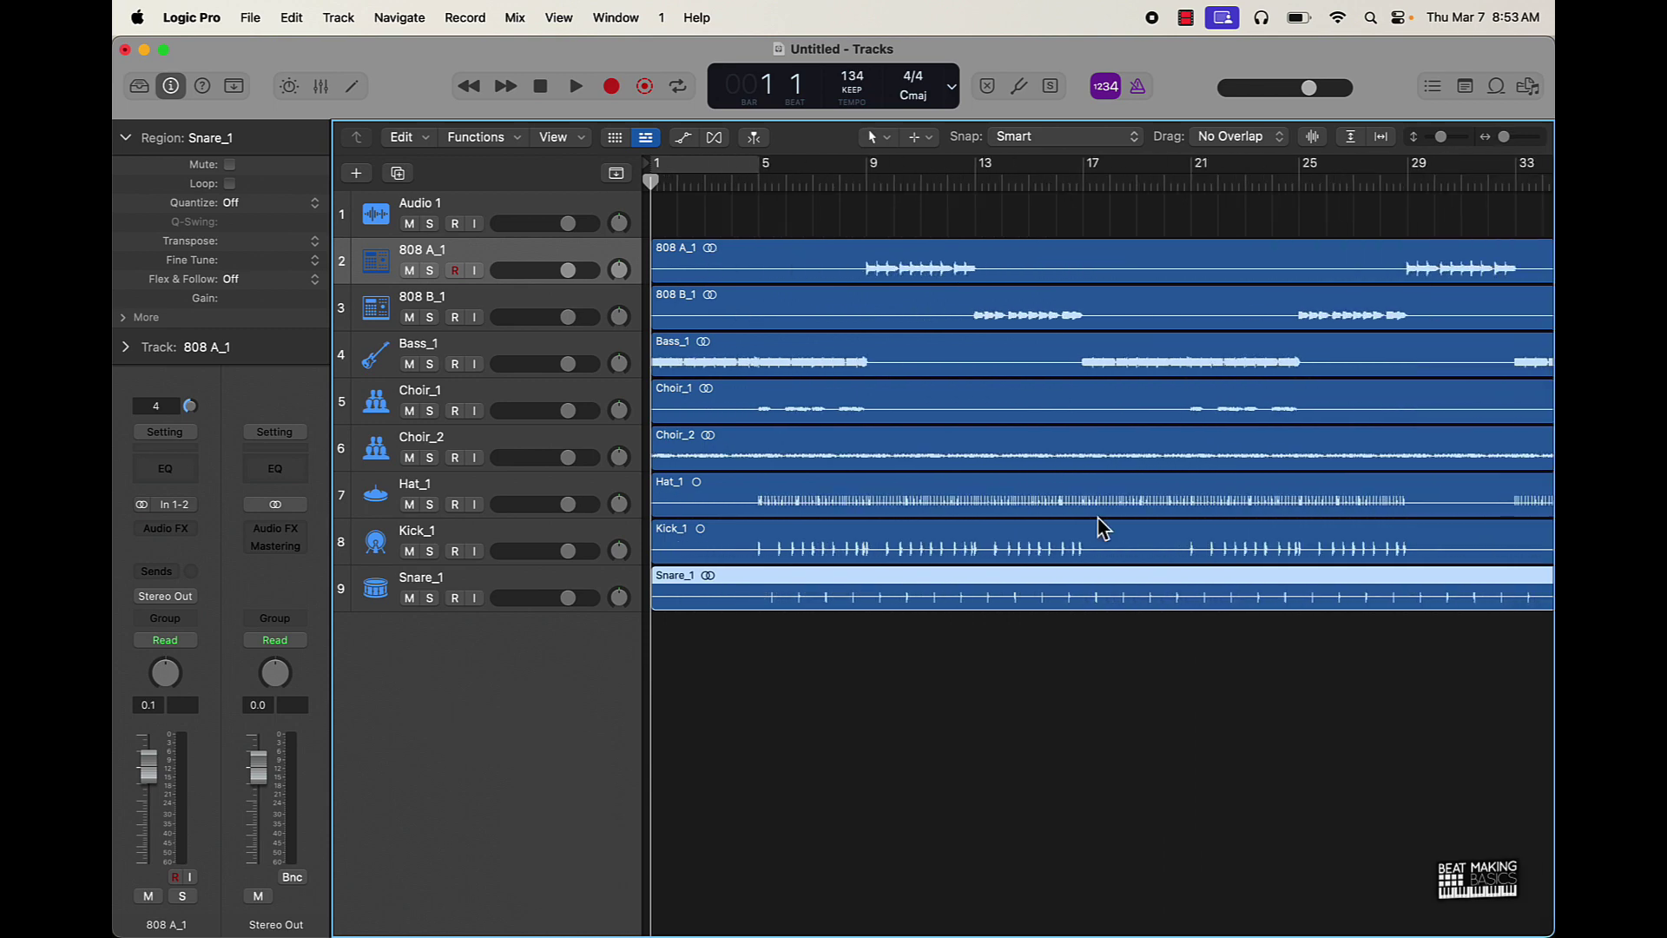
key(super+Left)
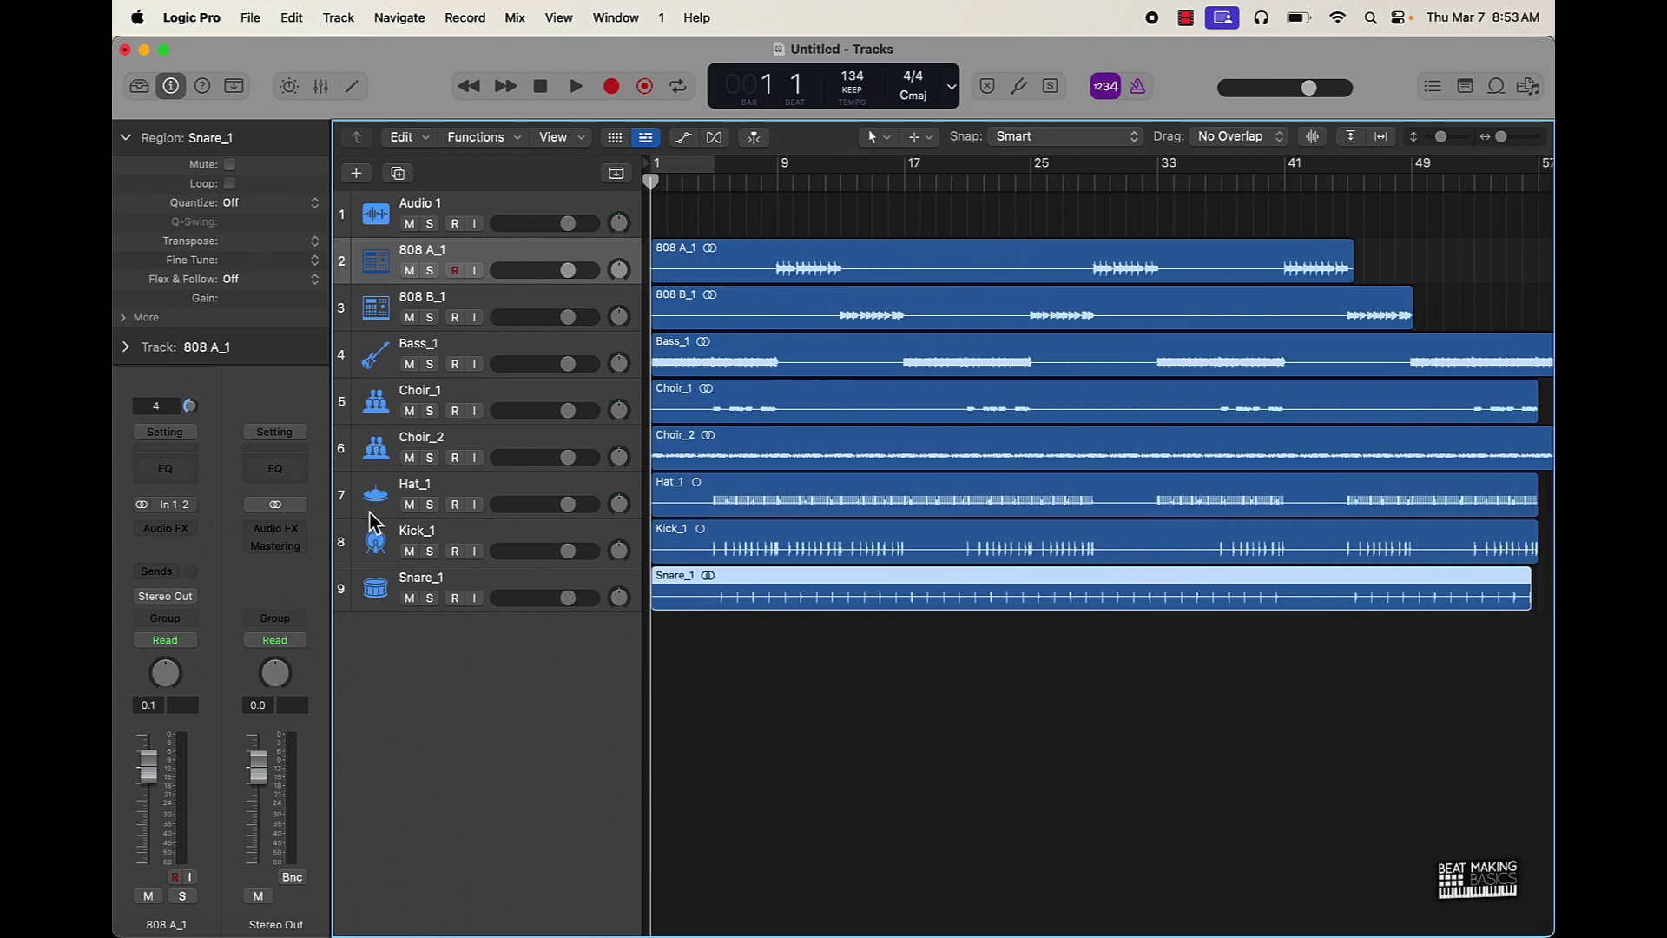
- Reorder tracks: 808 A, 808 B, Bass, Kick, Snare, Hat, then both Choirs last
drag(373, 546, 375, 261)
click(395, 314)
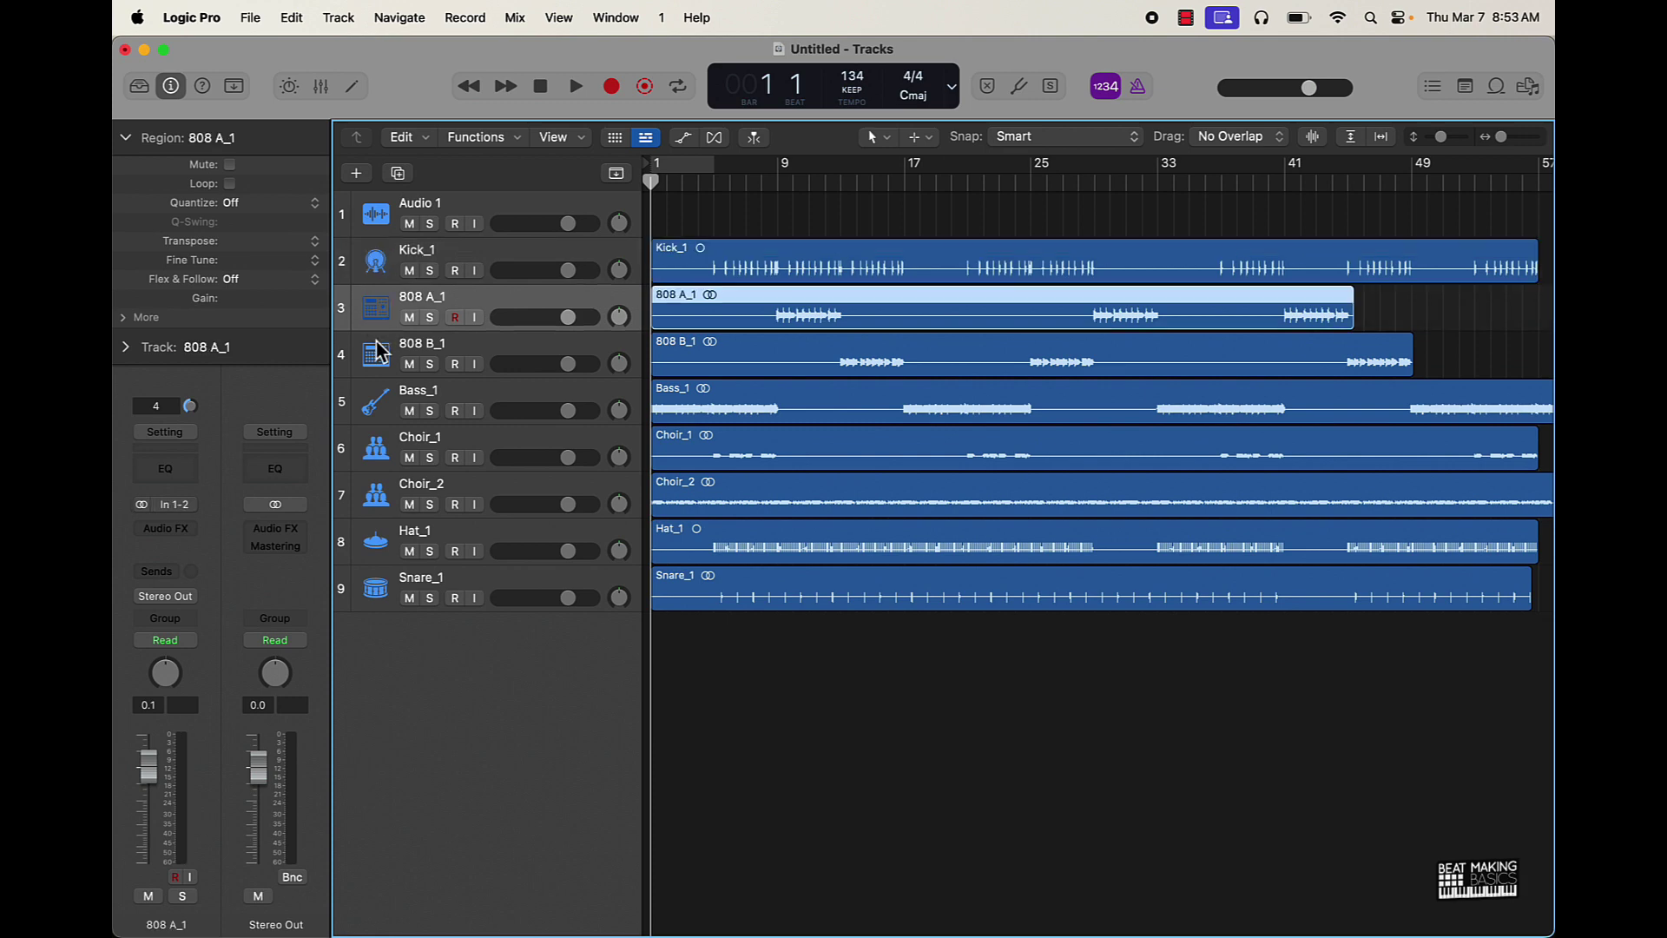
shift+click(368, 405)
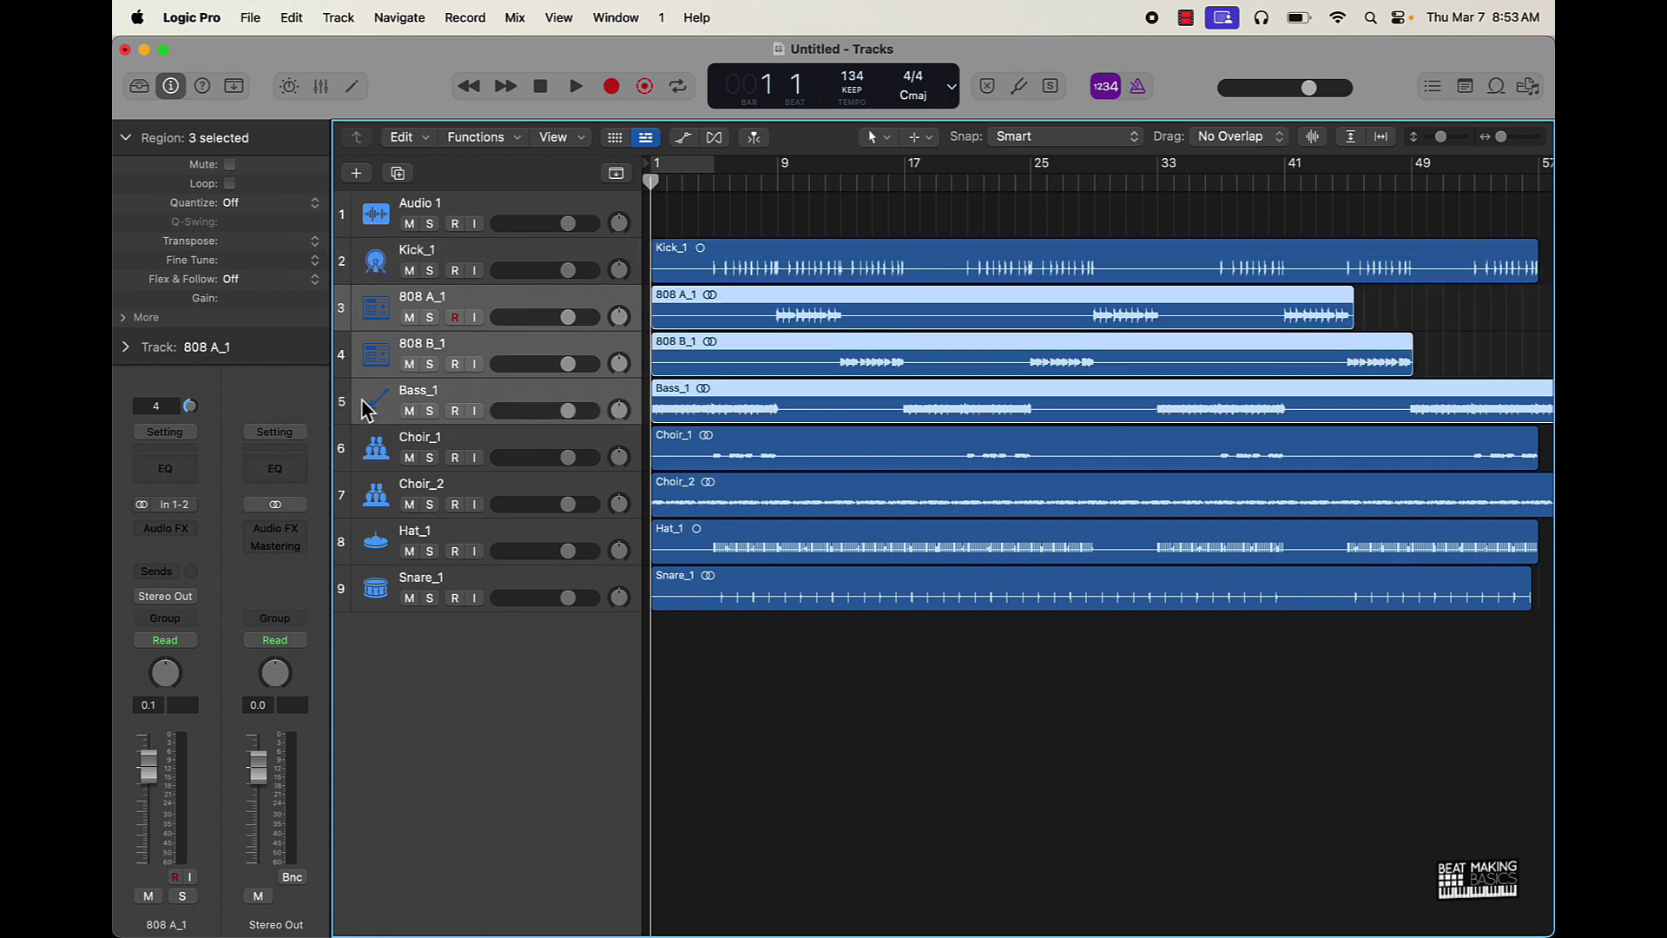
drag(389, 325, 401, 261)
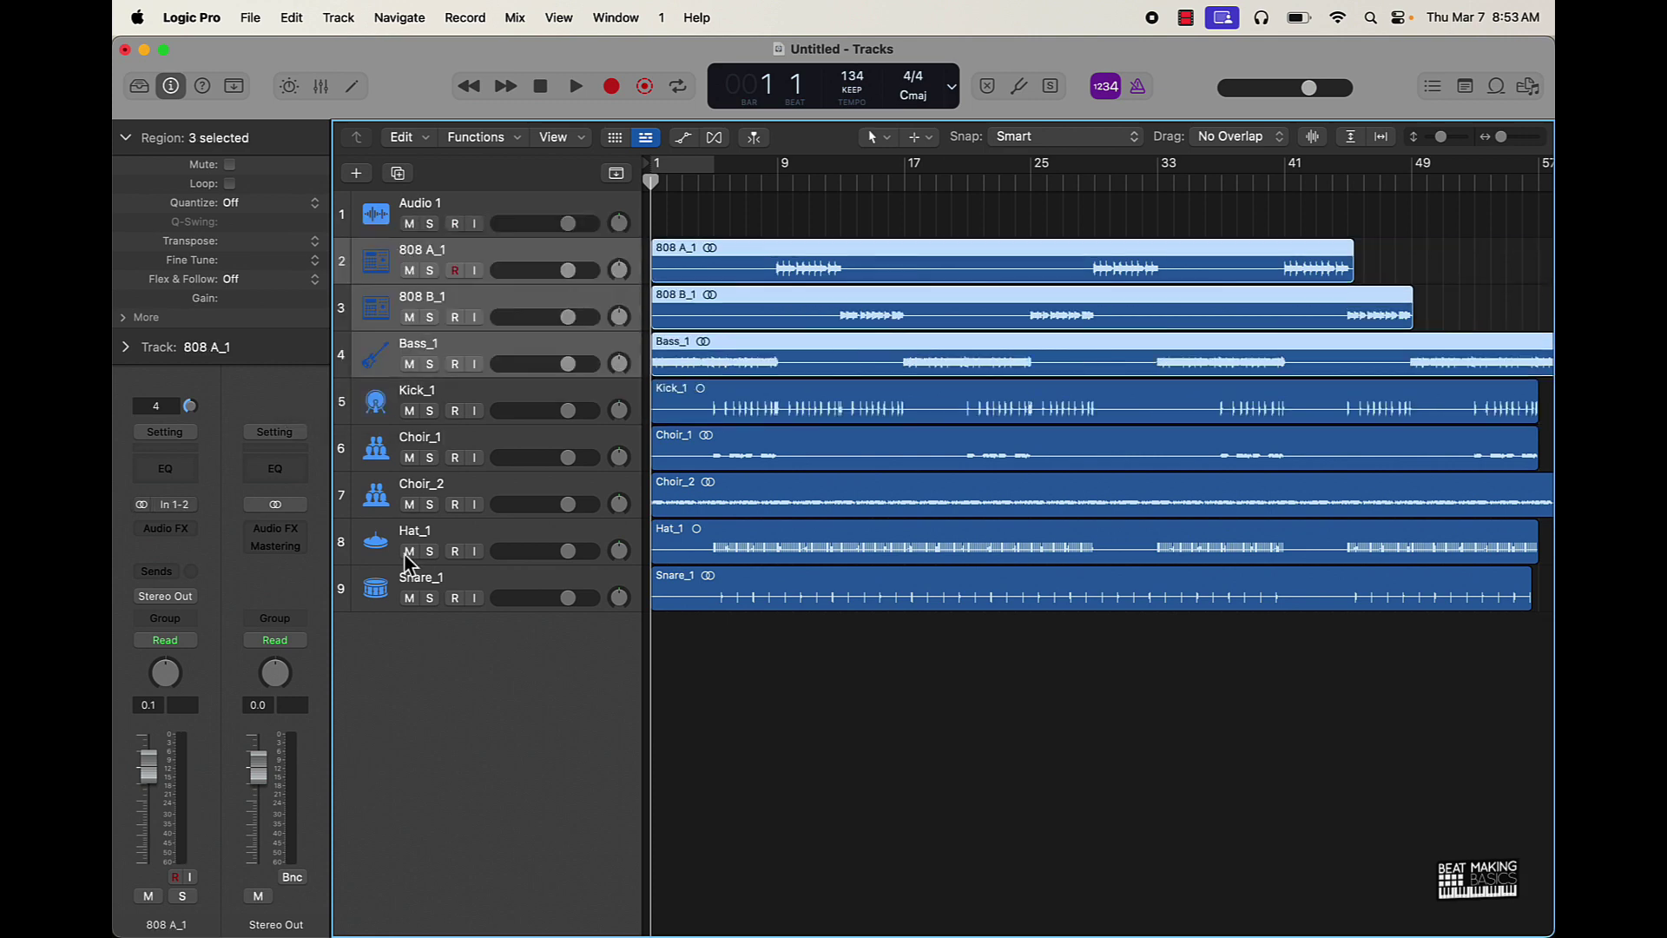
click(390, 458)
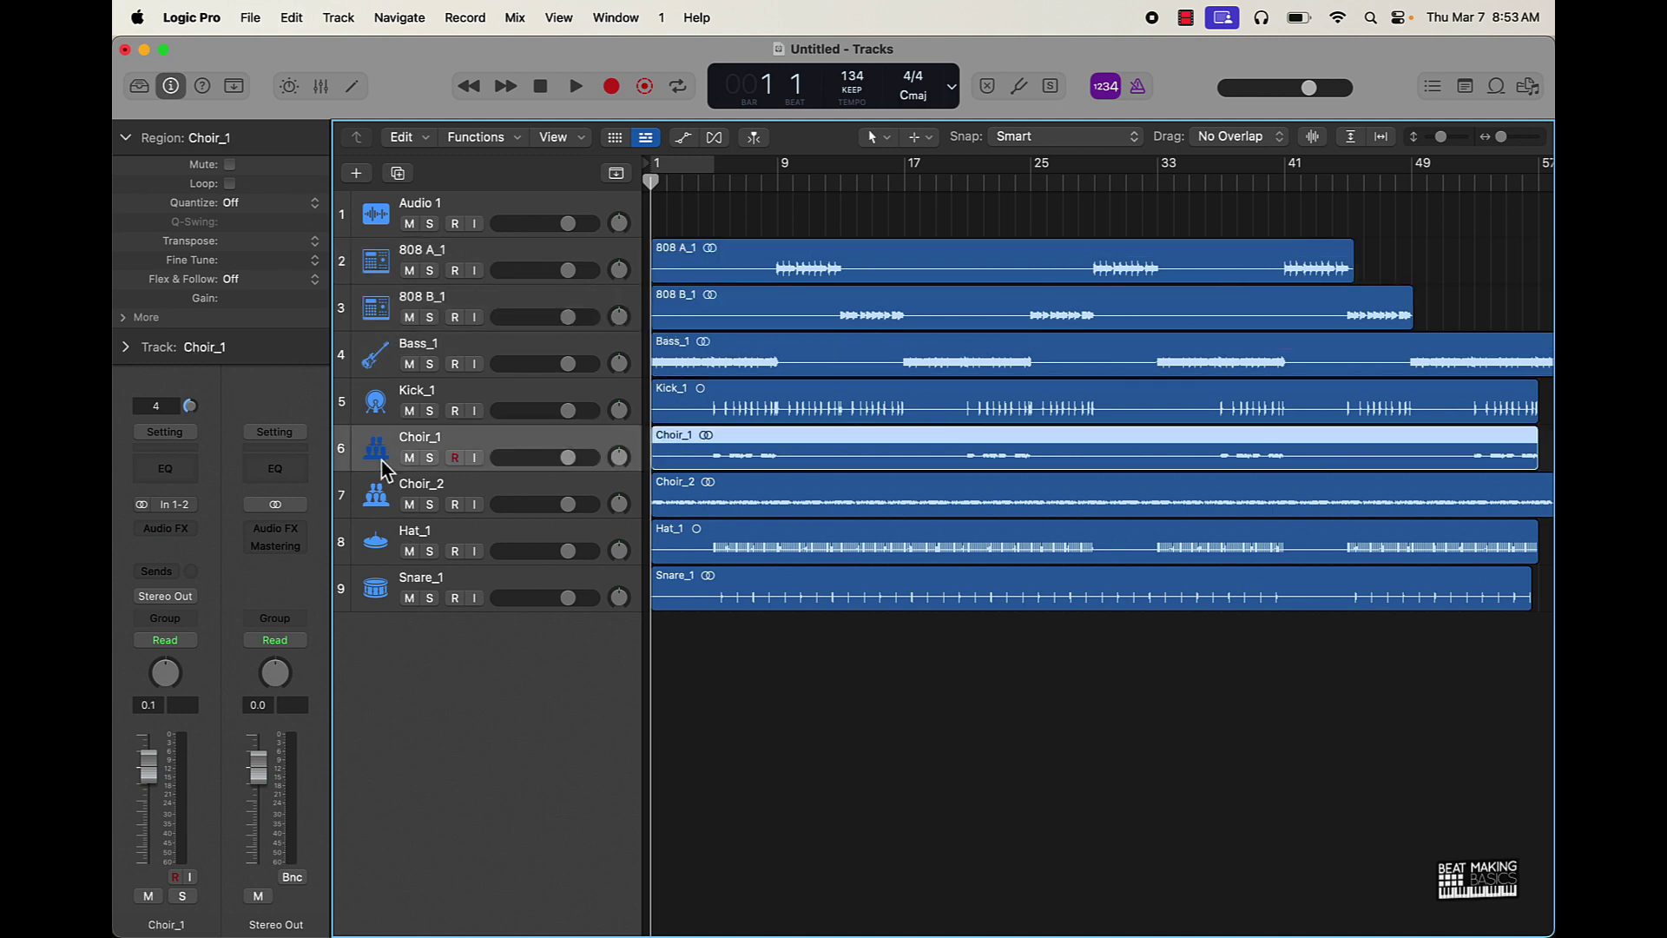
shift+click(382, 493)
drag(378, 451, 387, 602)
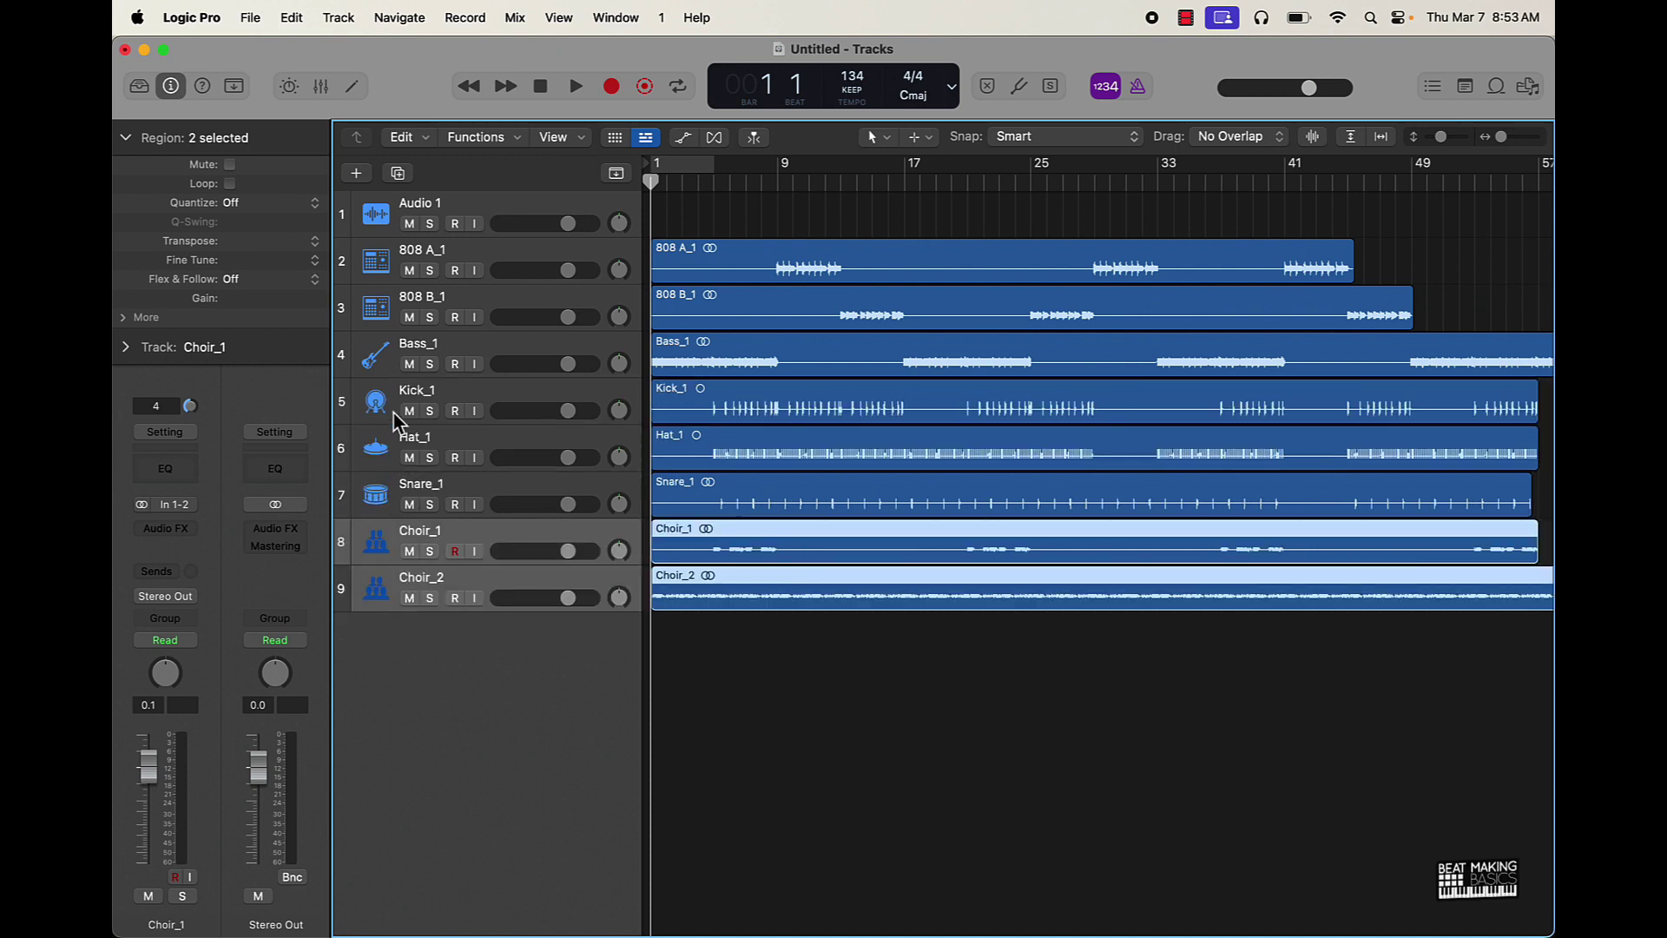
drag(374, 508, 419, 476)
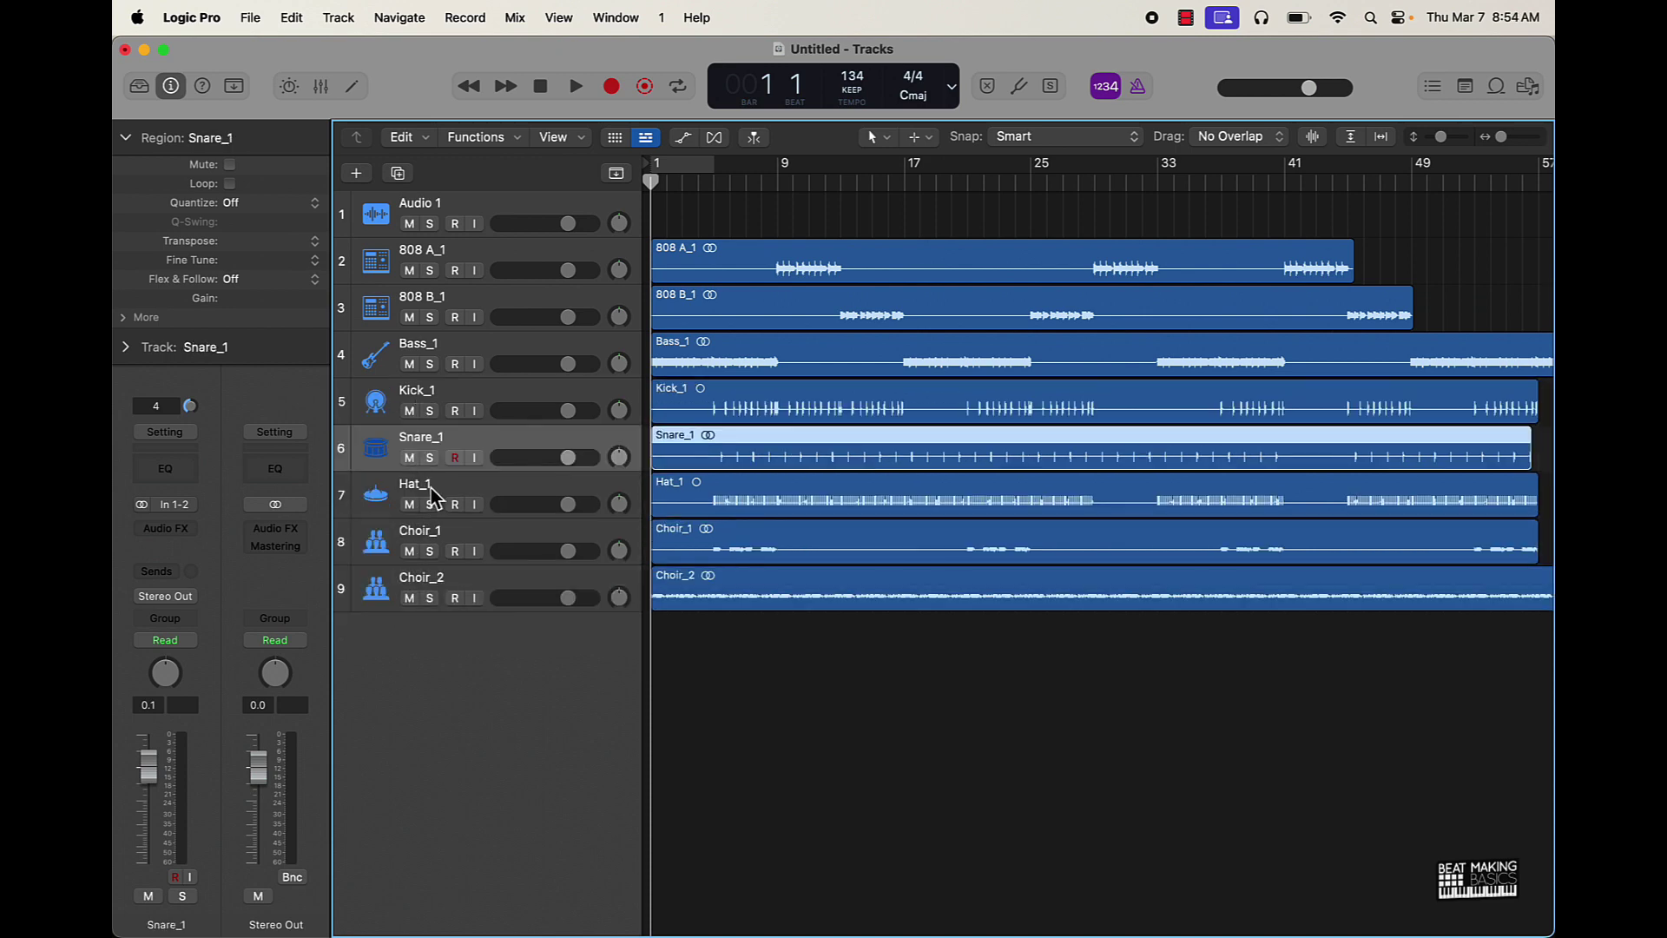
- Rename the Hat, Snare, Kick and Bass tracks, dropping their _1 suffixes
double_click(432, 489)
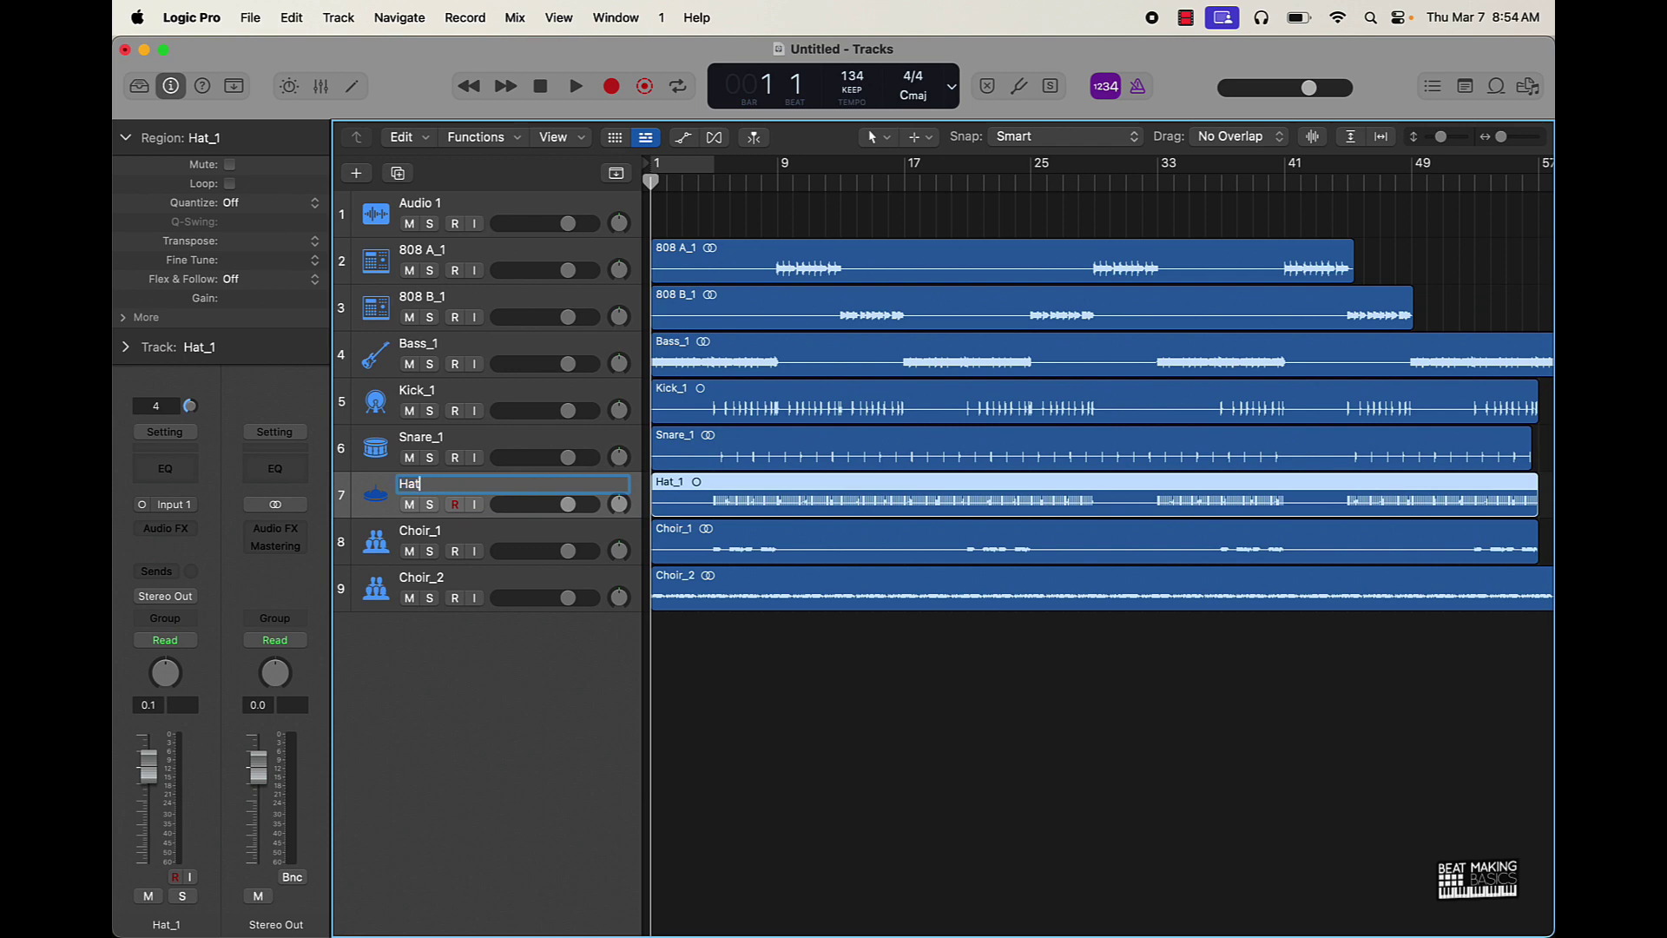
double_click(467, 436)
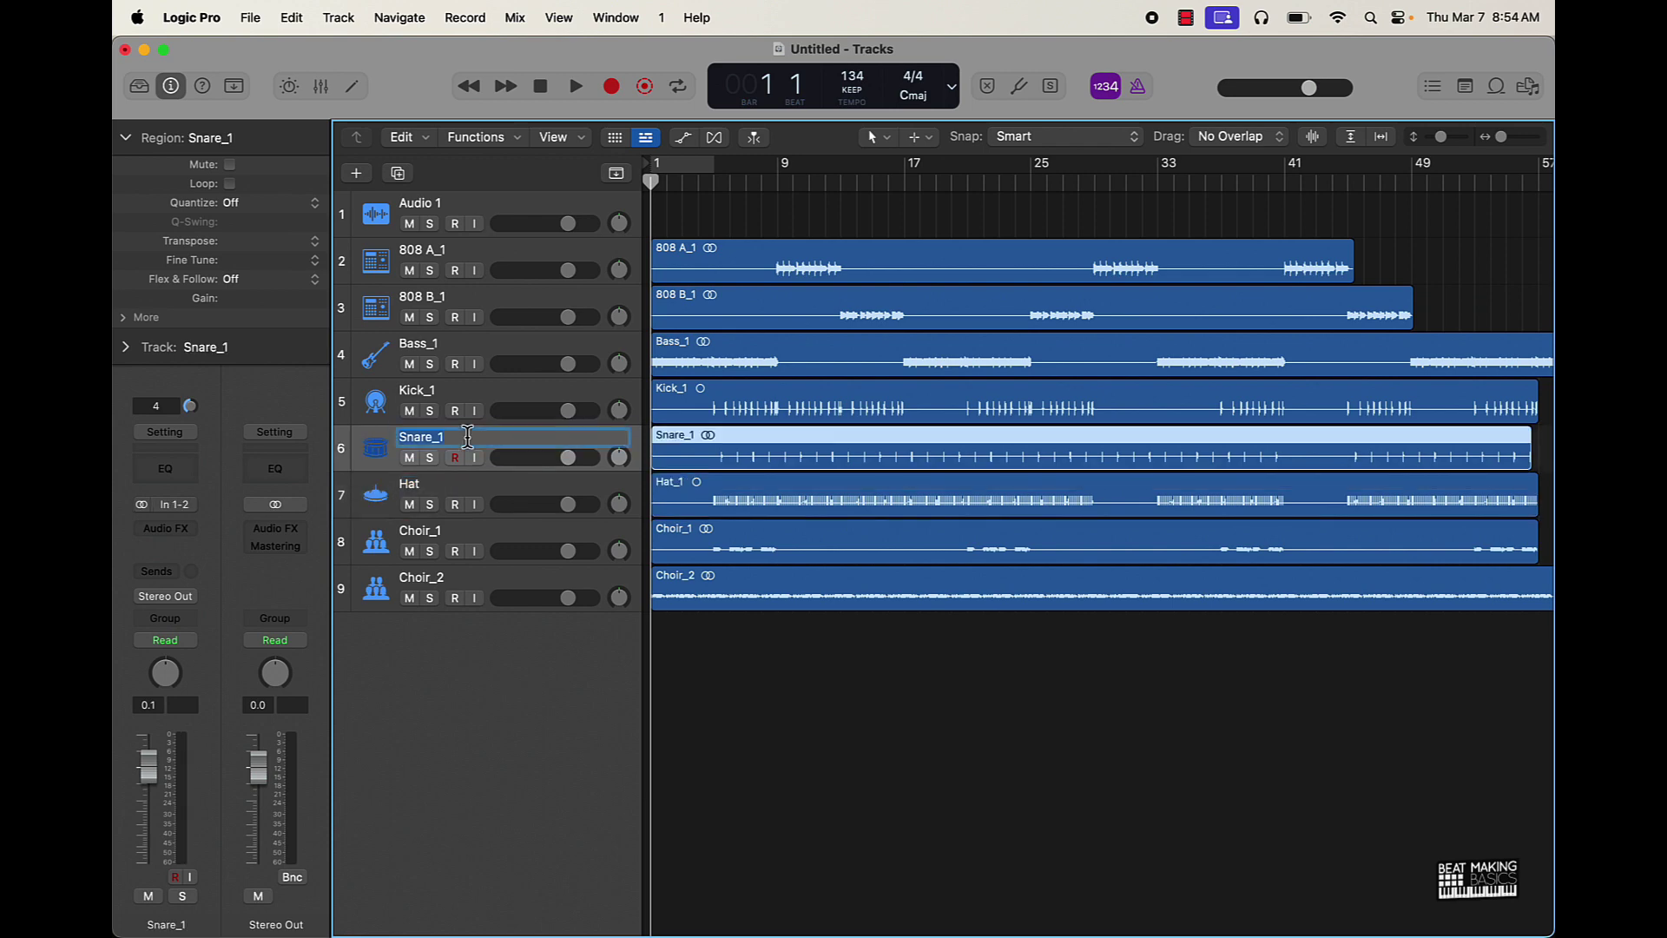
double_click(432, 392)
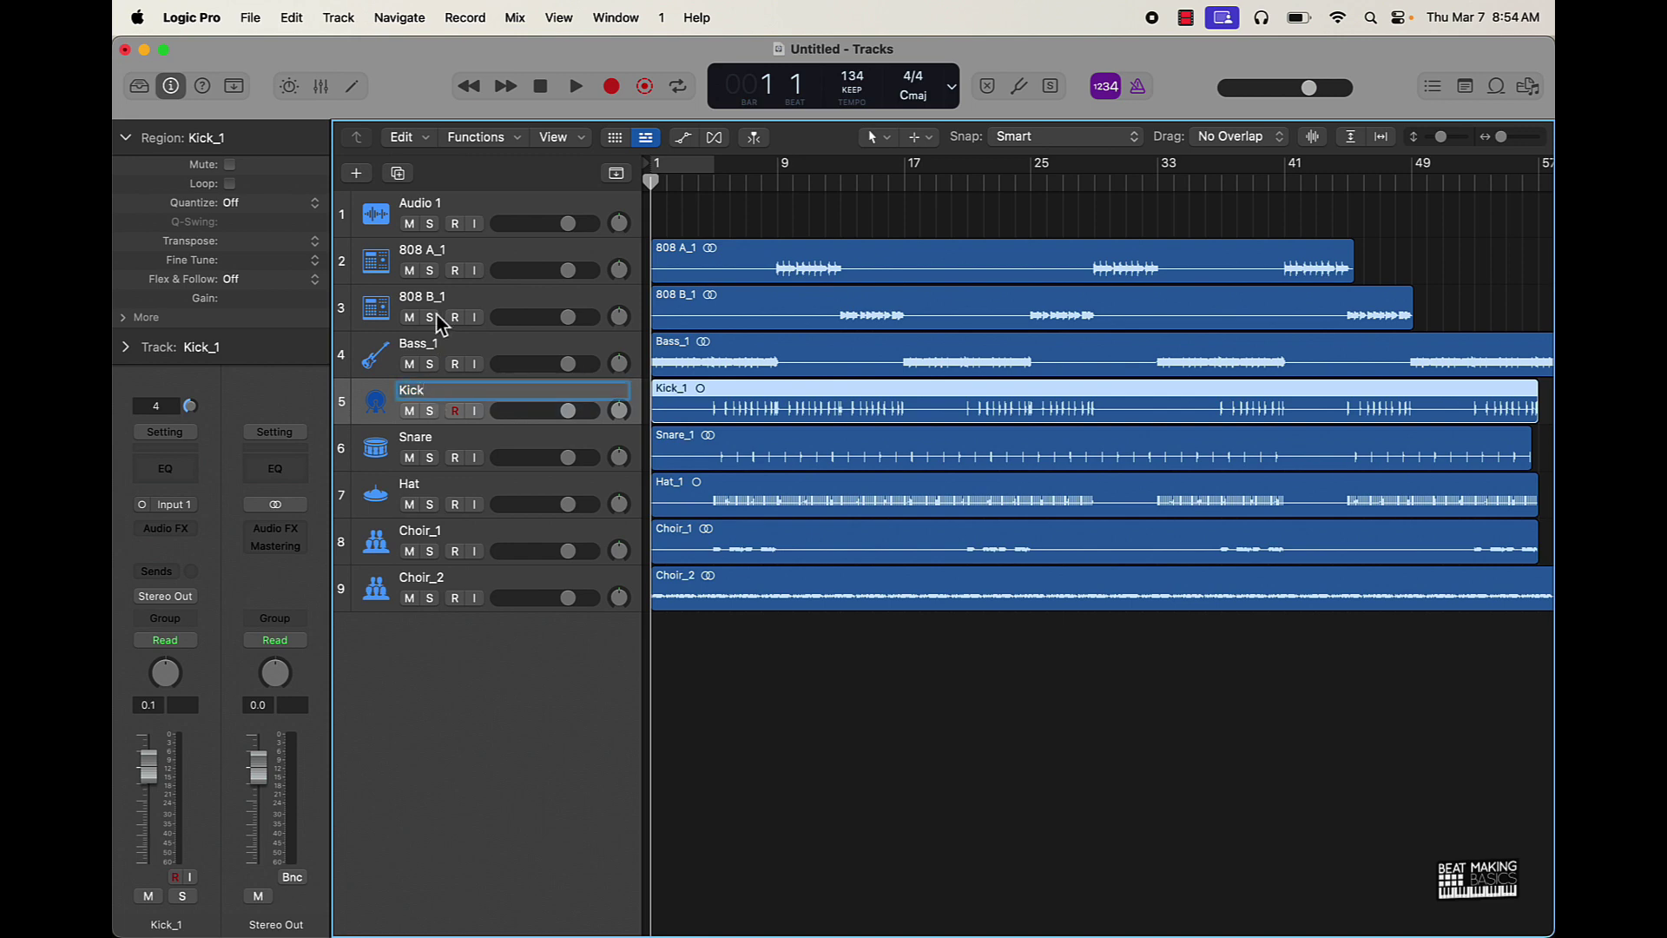
key(Return)
double_click(431, 348)
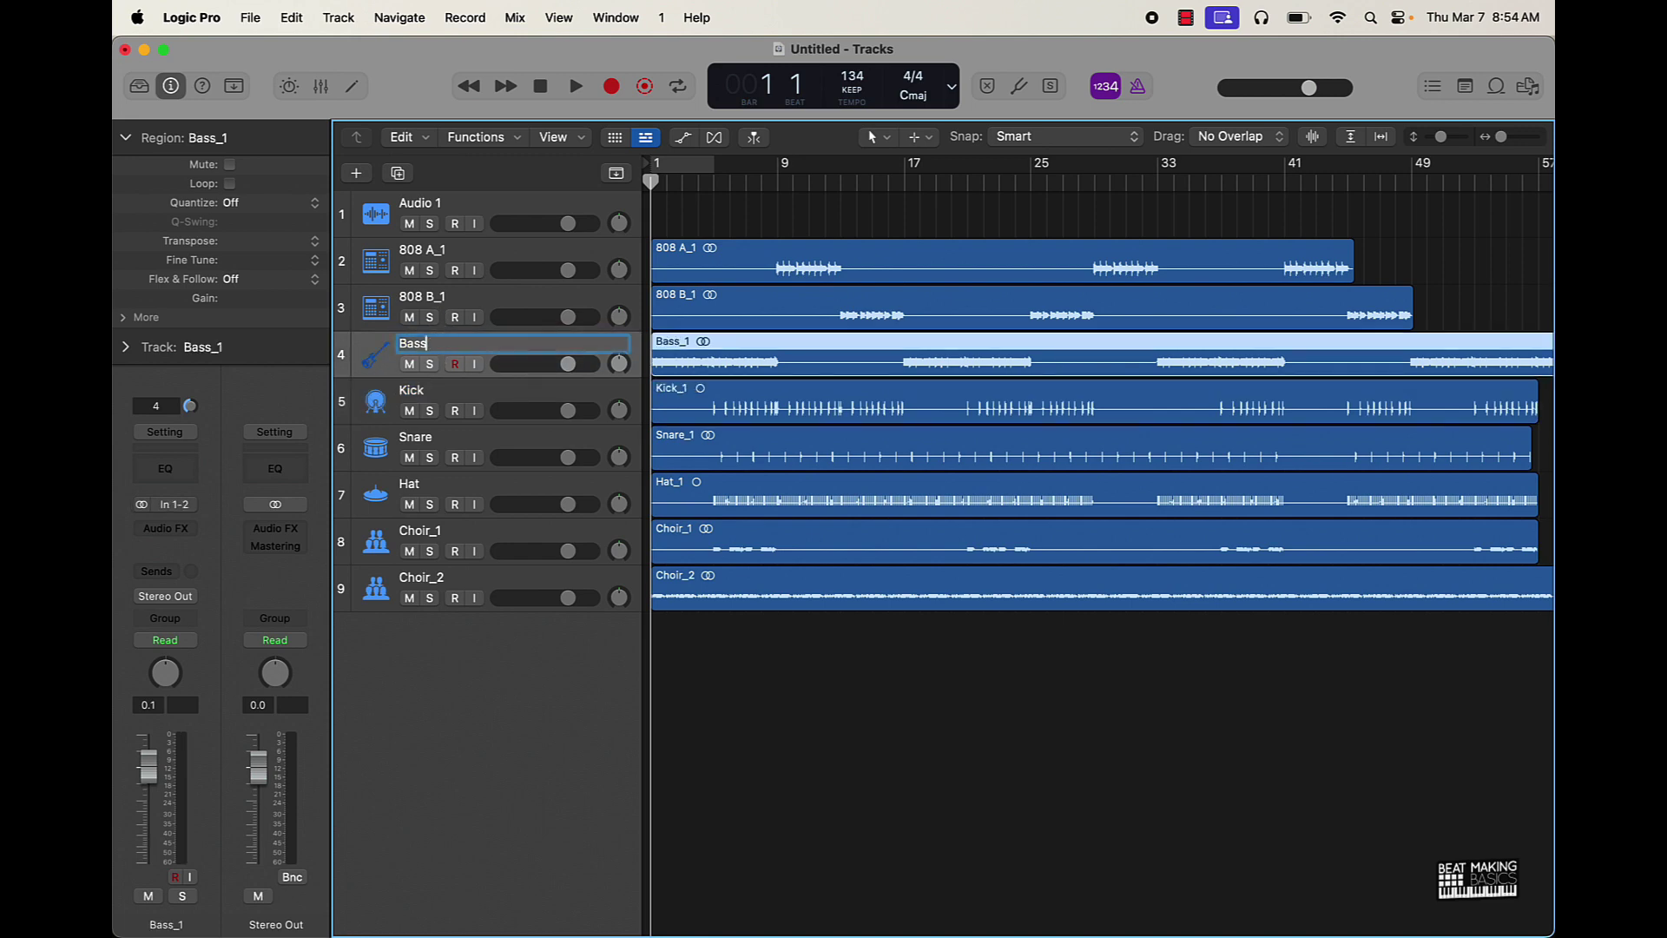
text(Bass)
key(Return)
- Rename 808 B, 808 A and both Choir tracks without their numeric suffixes
click(432, 299)
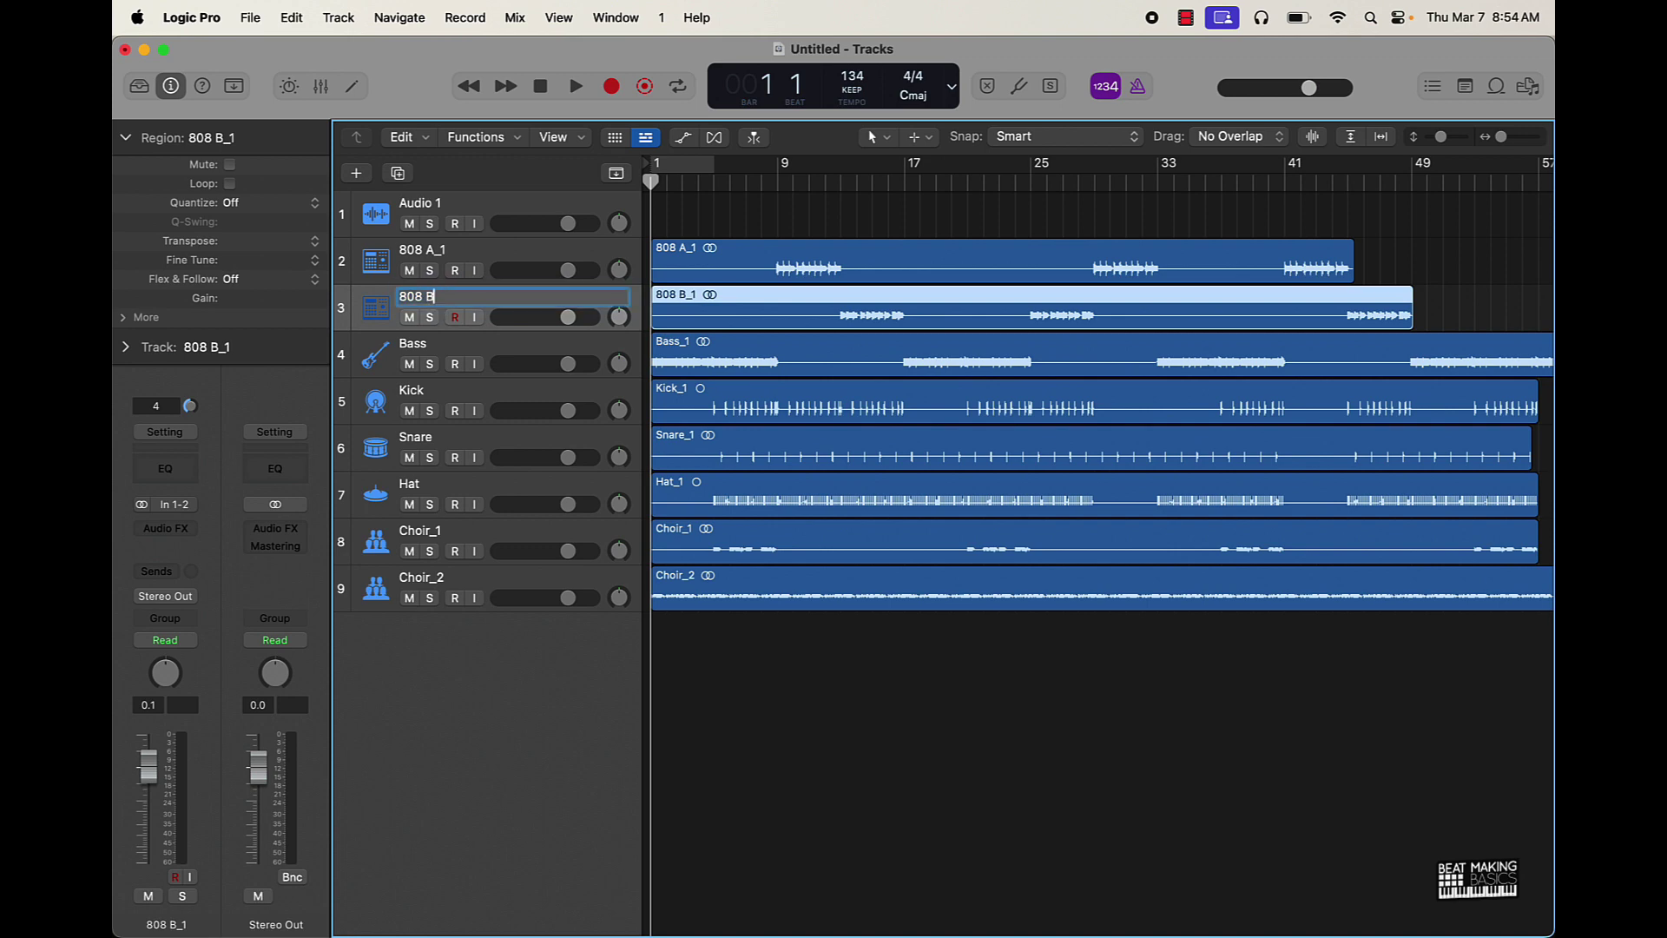
text(808 B)
key(Return)
double_click(434, 250)
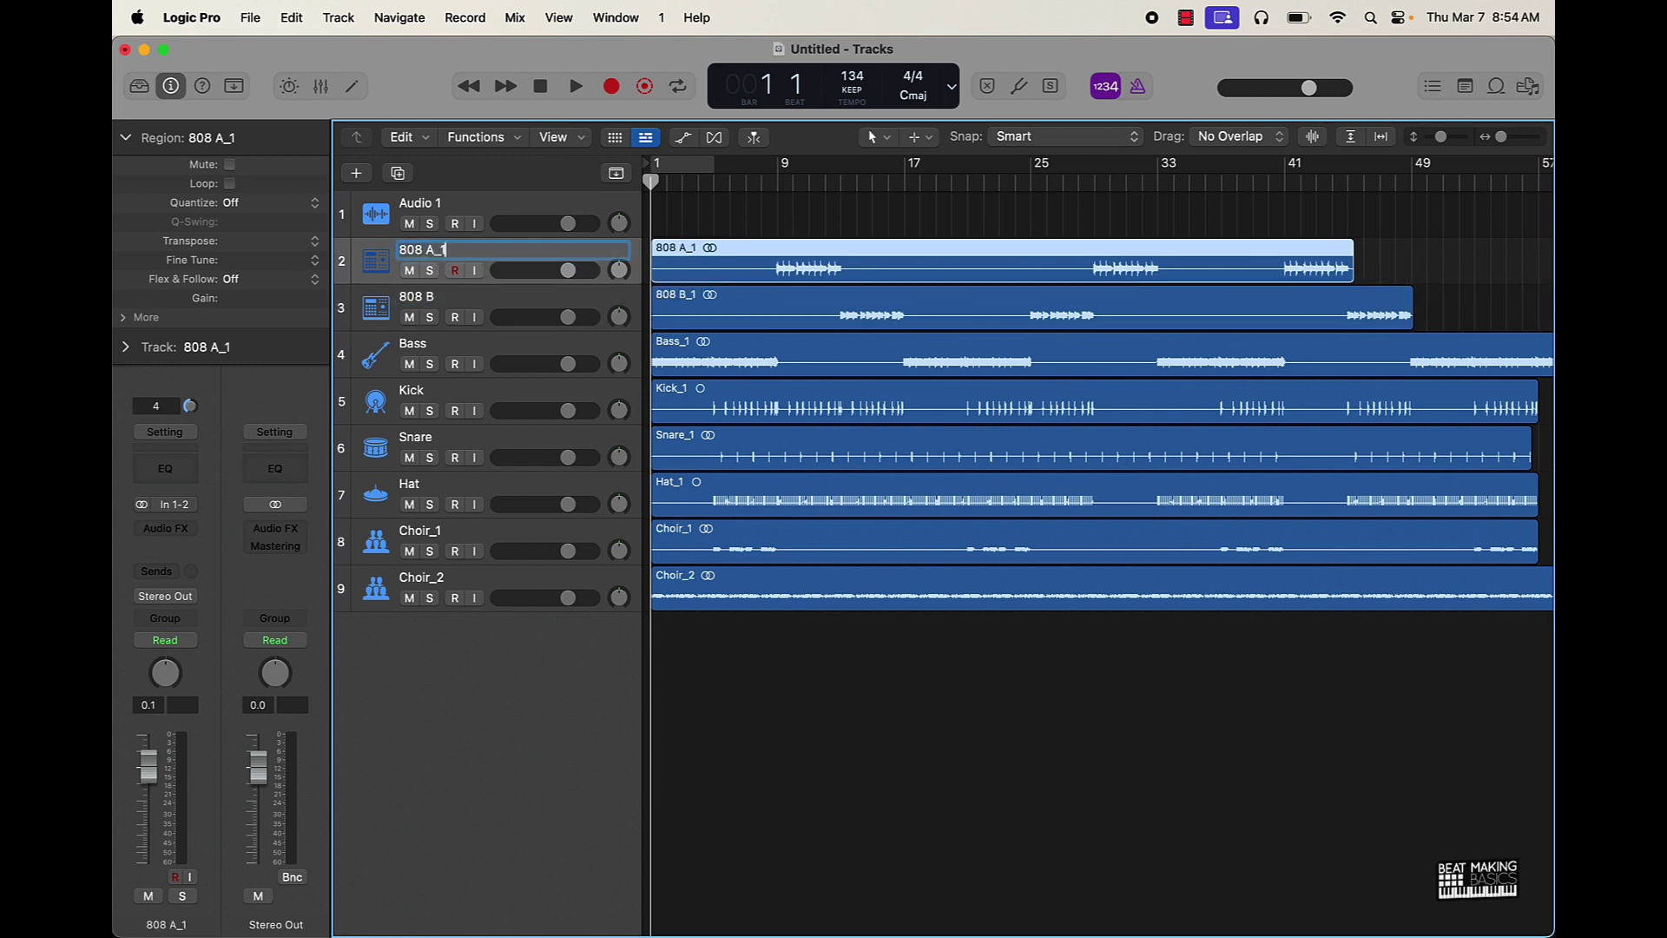
key(Return)
double_click(434, 531)
key(Return)
double_click(435, 578)
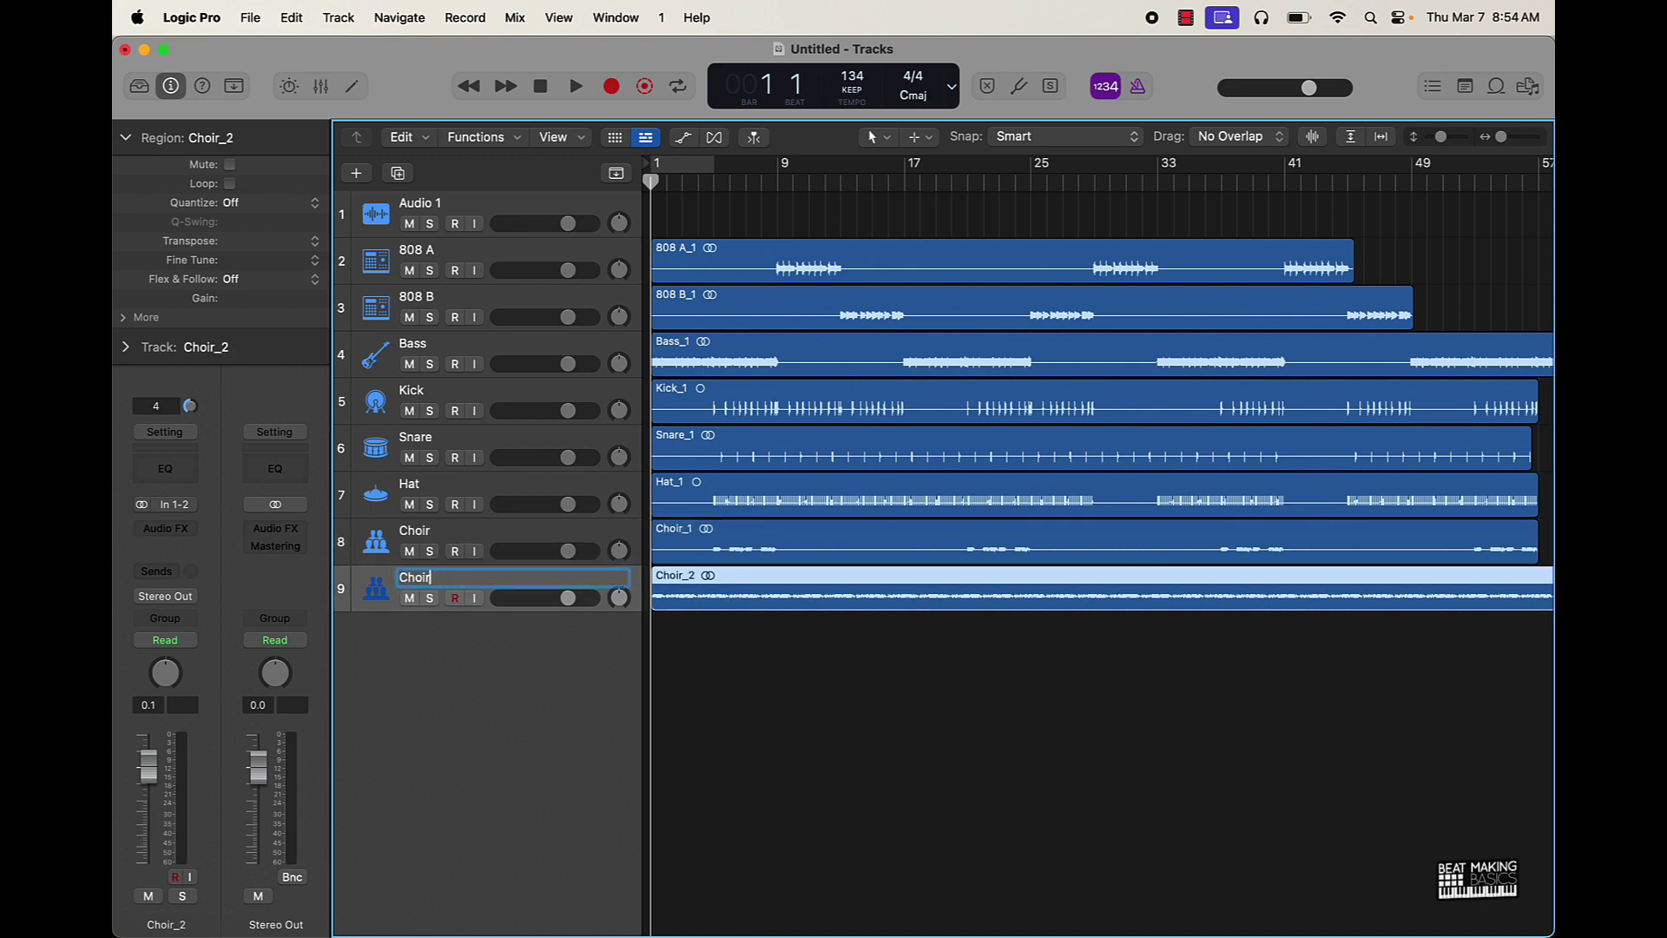
key(Return)
- Delete the empty Audio 1 track
click(804, 750)
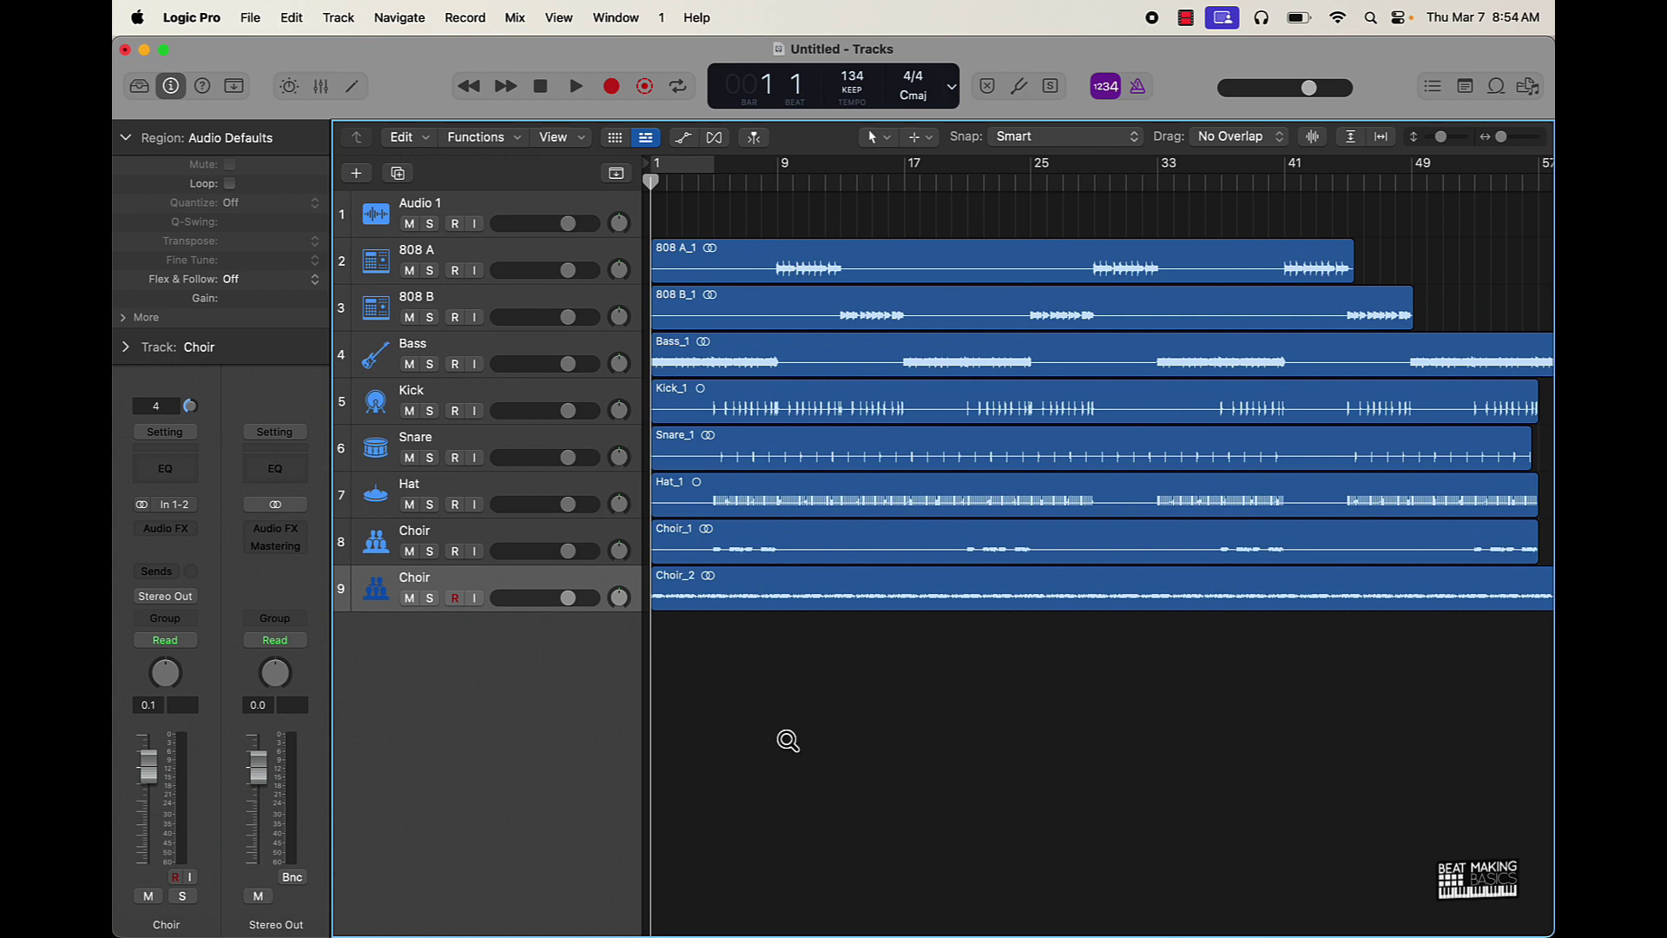
click(537, 213)
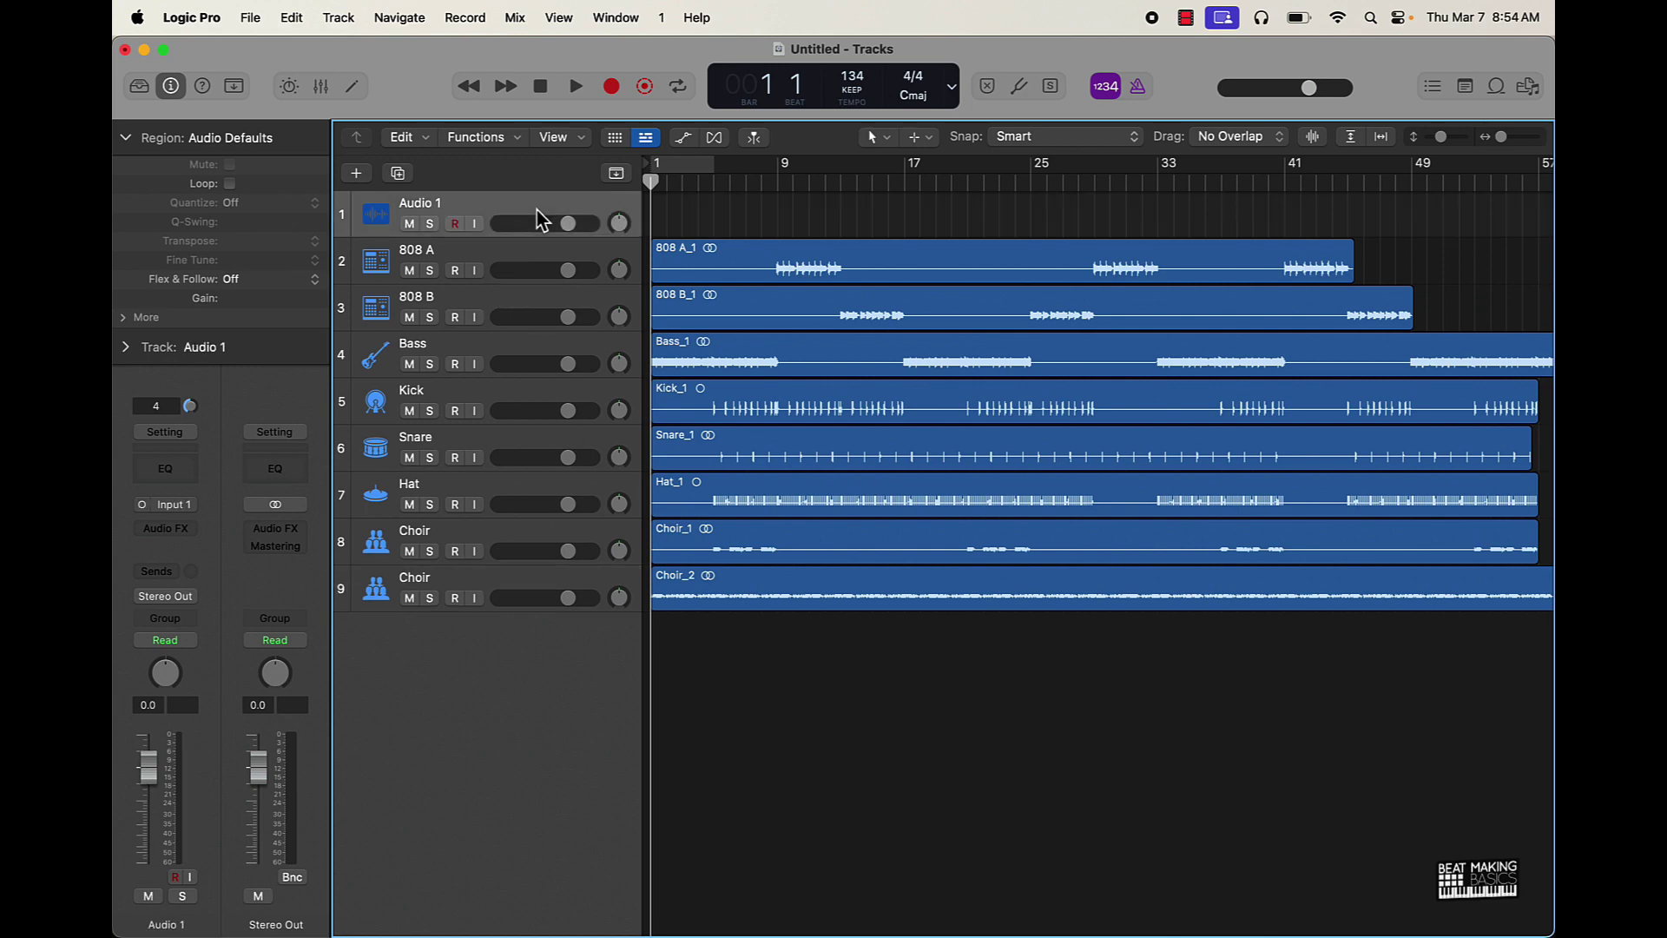
key(super+BackSpace)
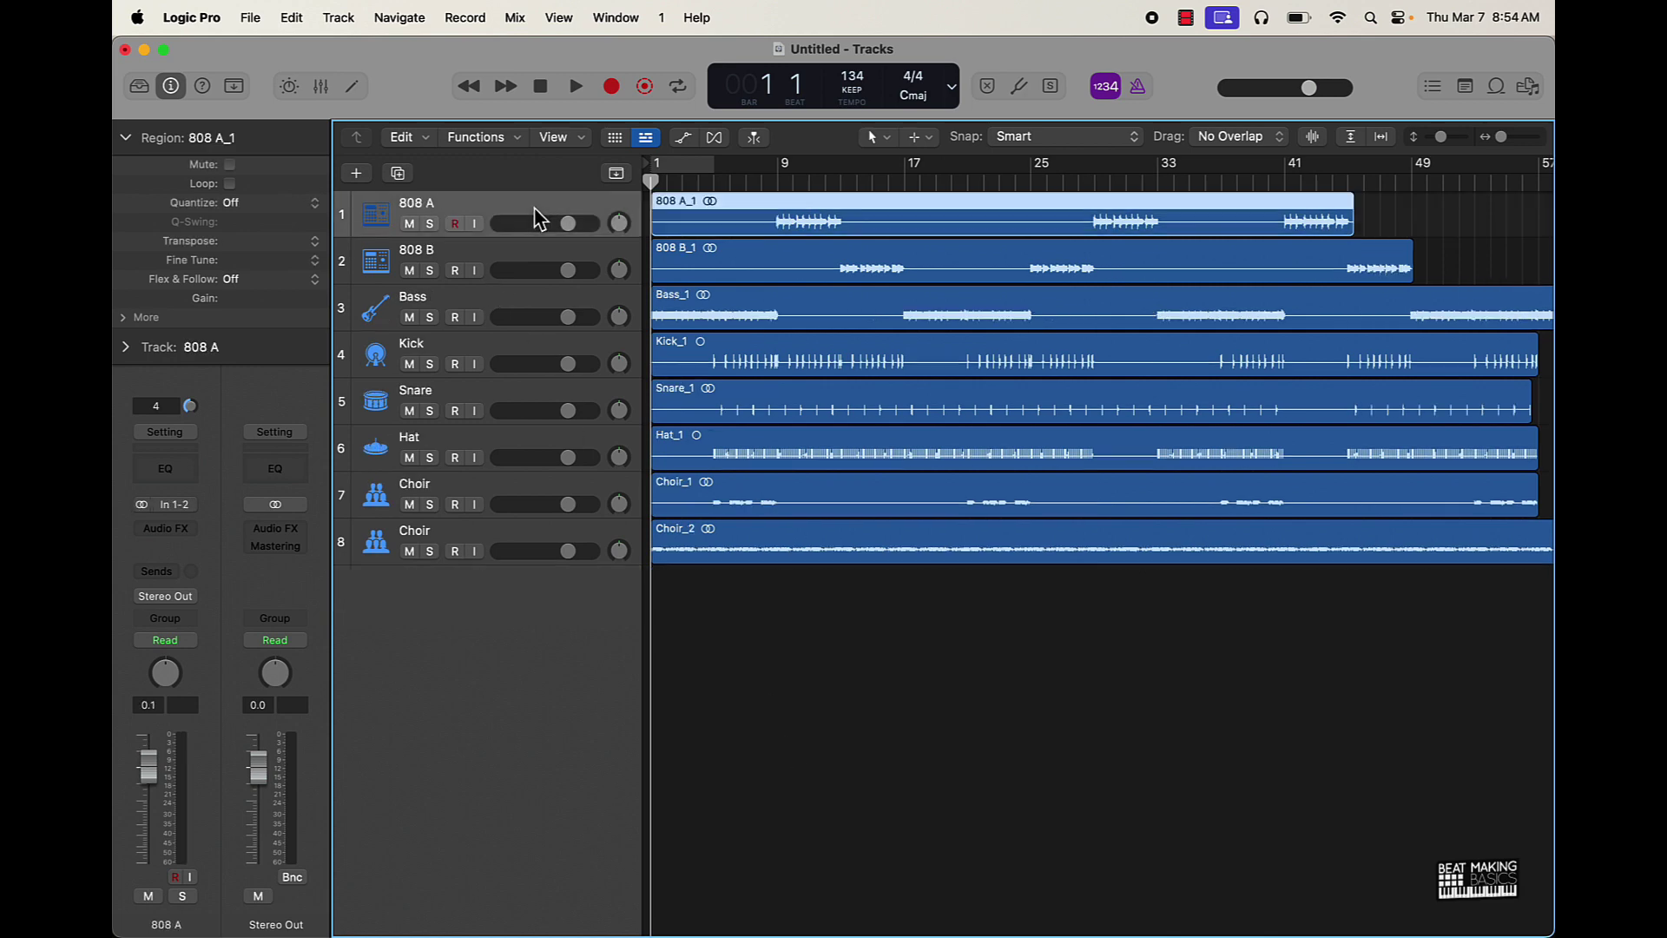
- In the mixer, pull all eight stem faders down to -∞ together
click(321, 87)
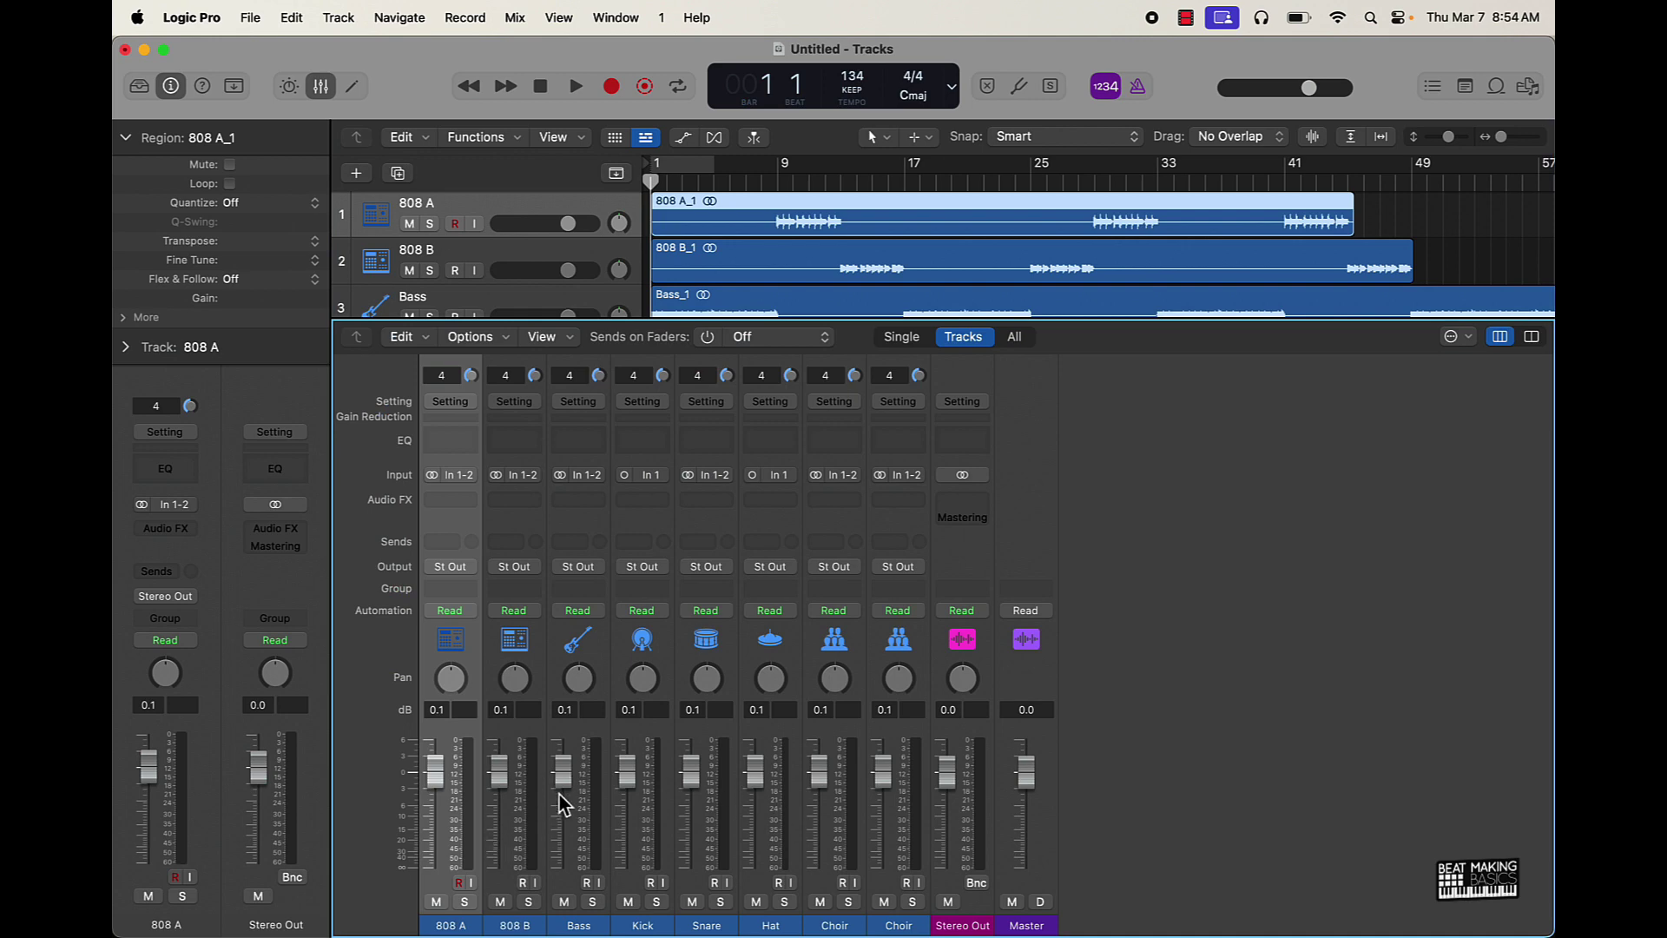
drag(446, 881, 905, 832)
drag(895, 775, 893, 868)
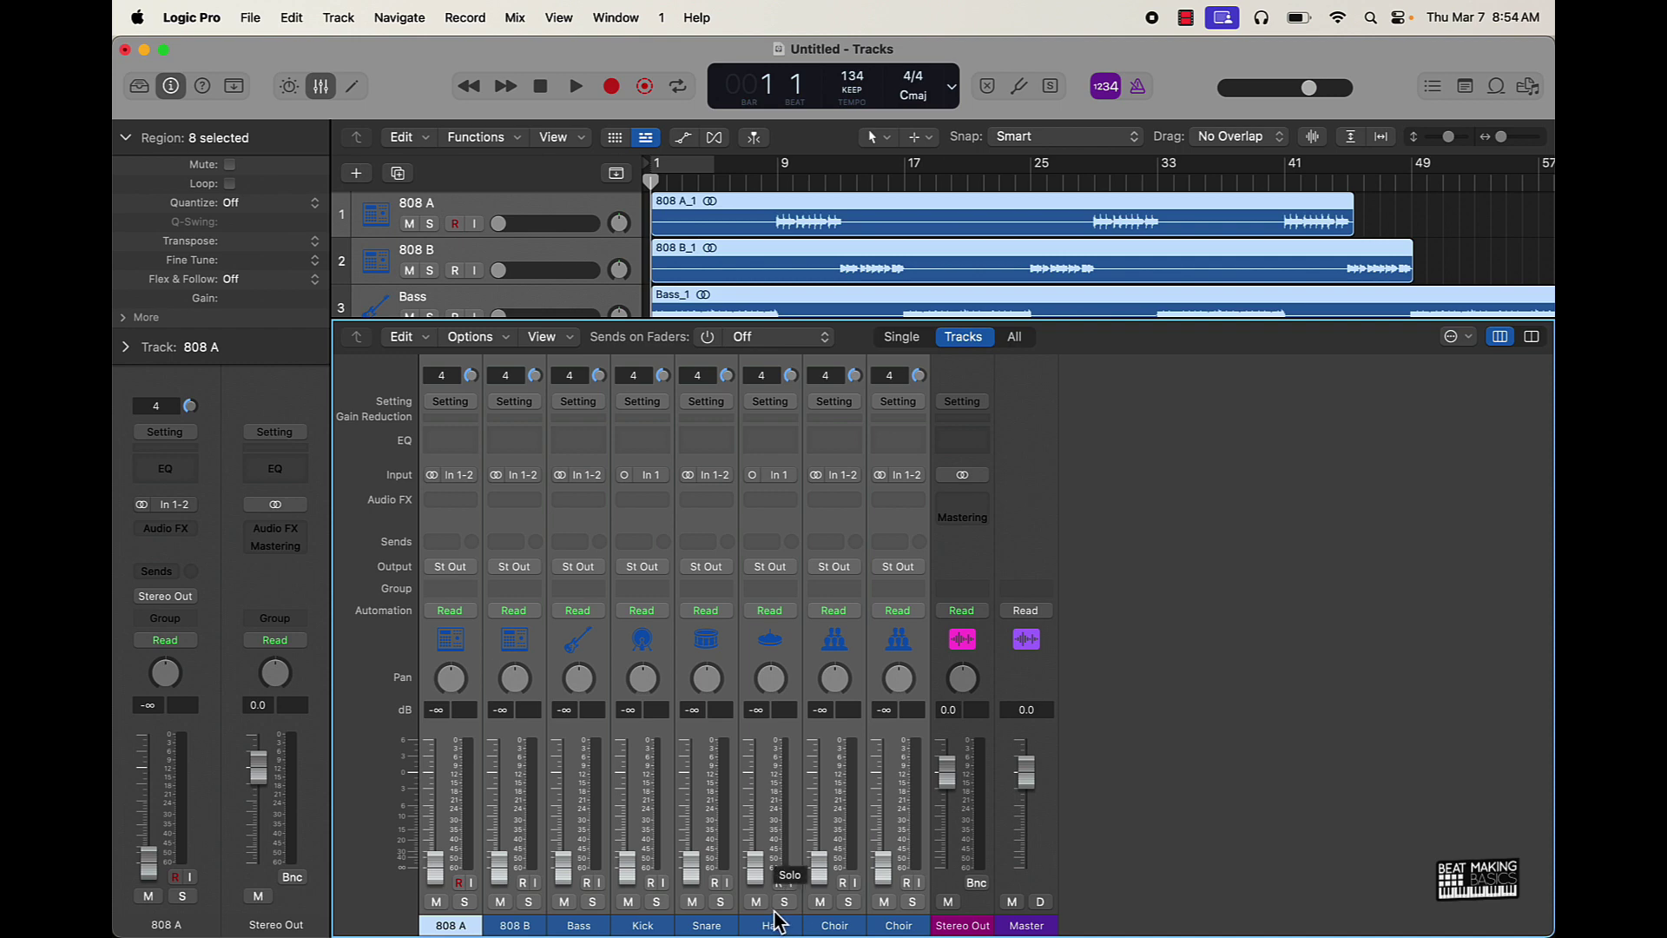
- Rename the choir tracks Choir 1 and Choir 2, and move Choir 1 above Choir 2
click(647, 926)
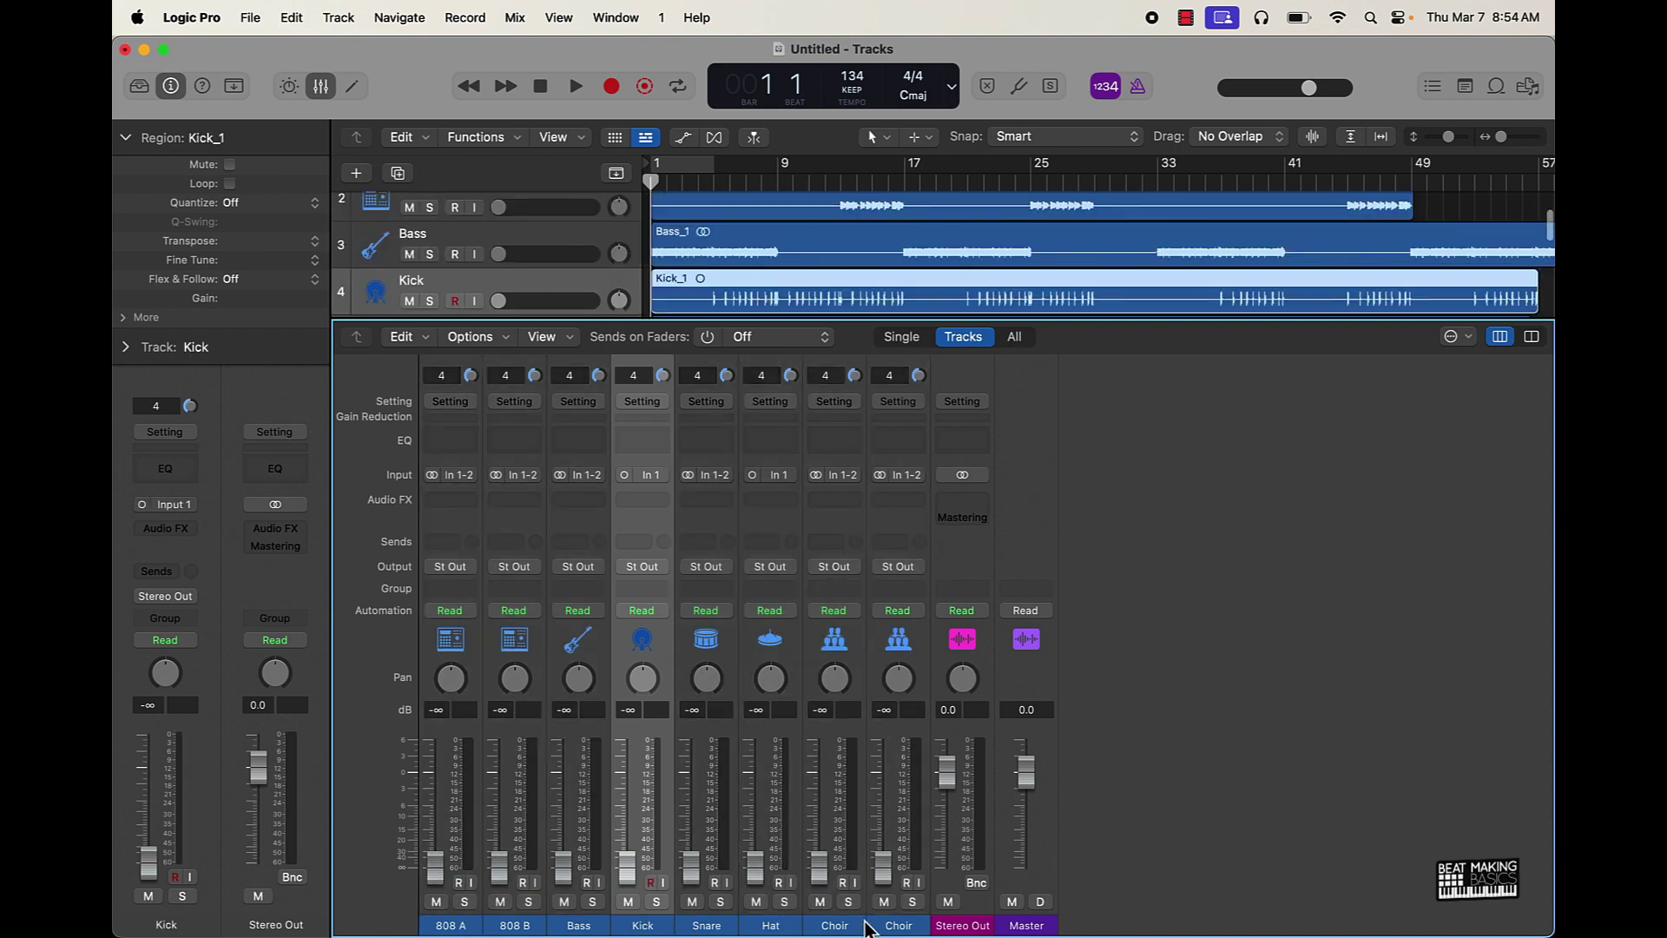
scroll(700, 265, down, 5)
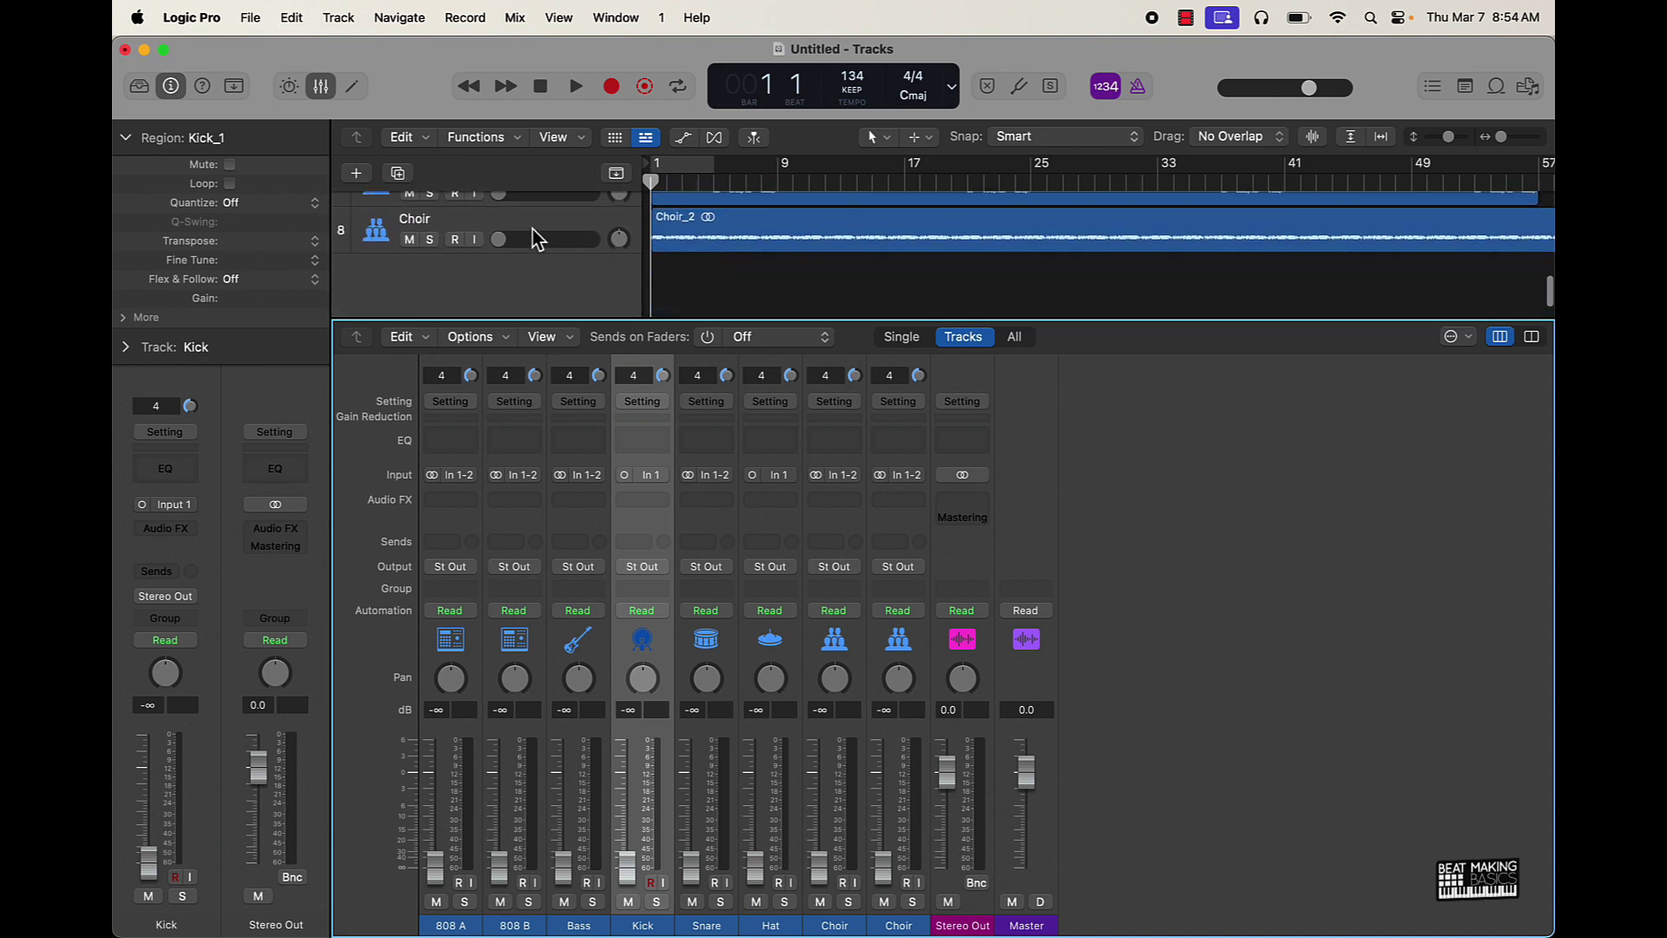
click(533, 233)
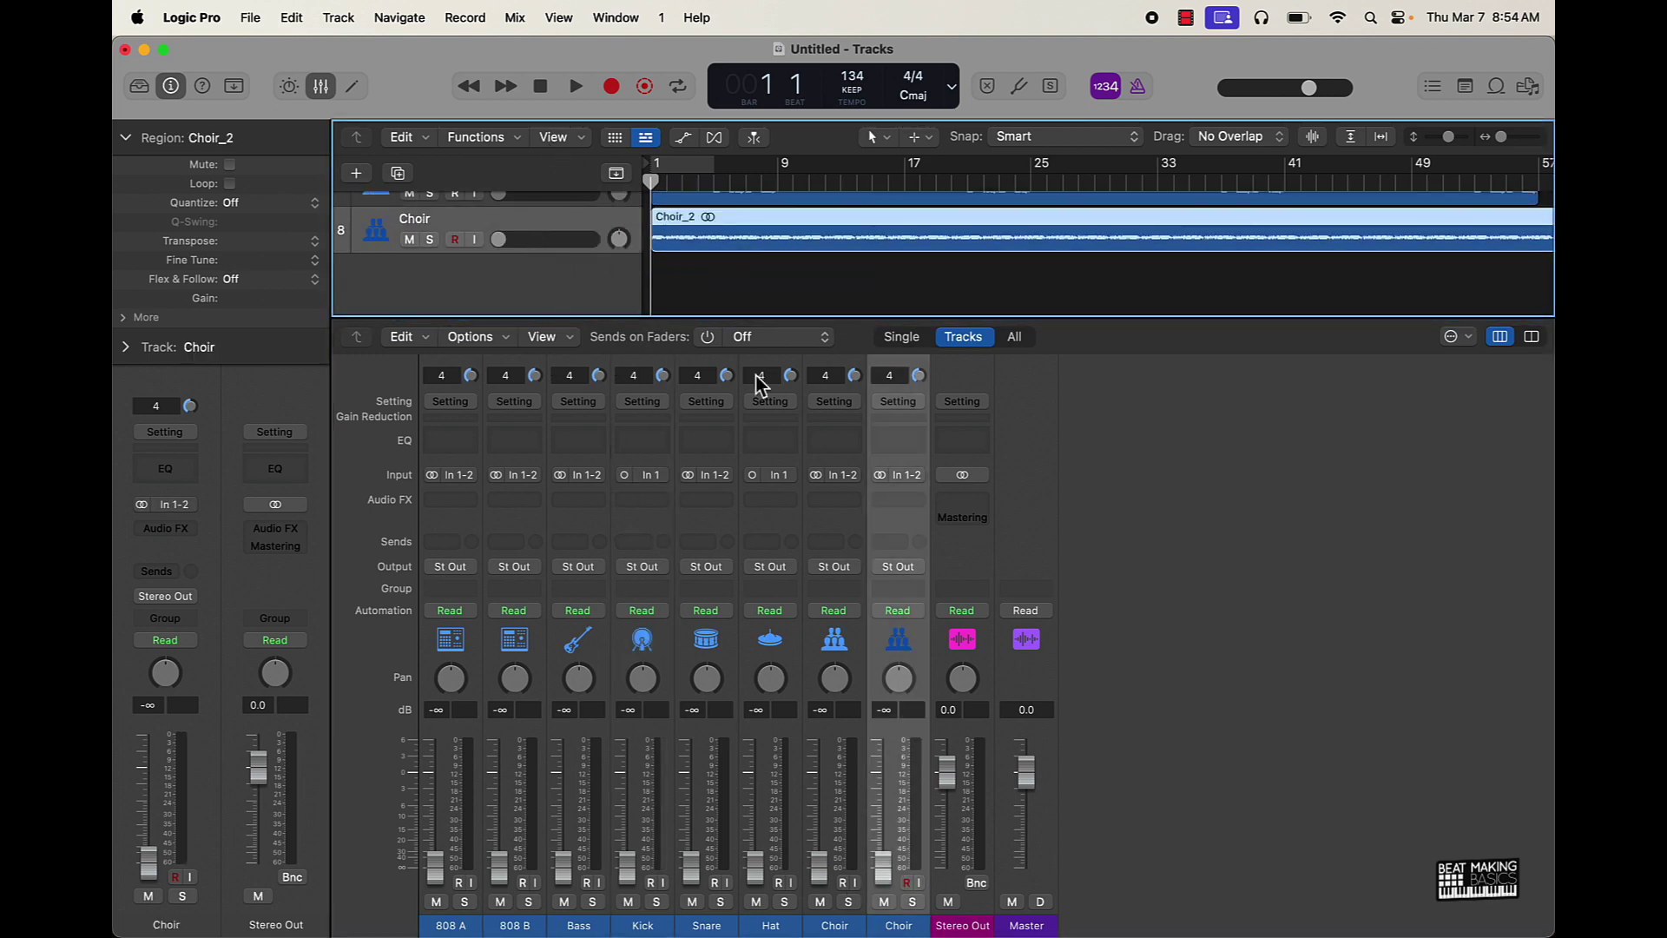
double_click(429, 224)
key(Return)
scroll(394, 246, up, 2)
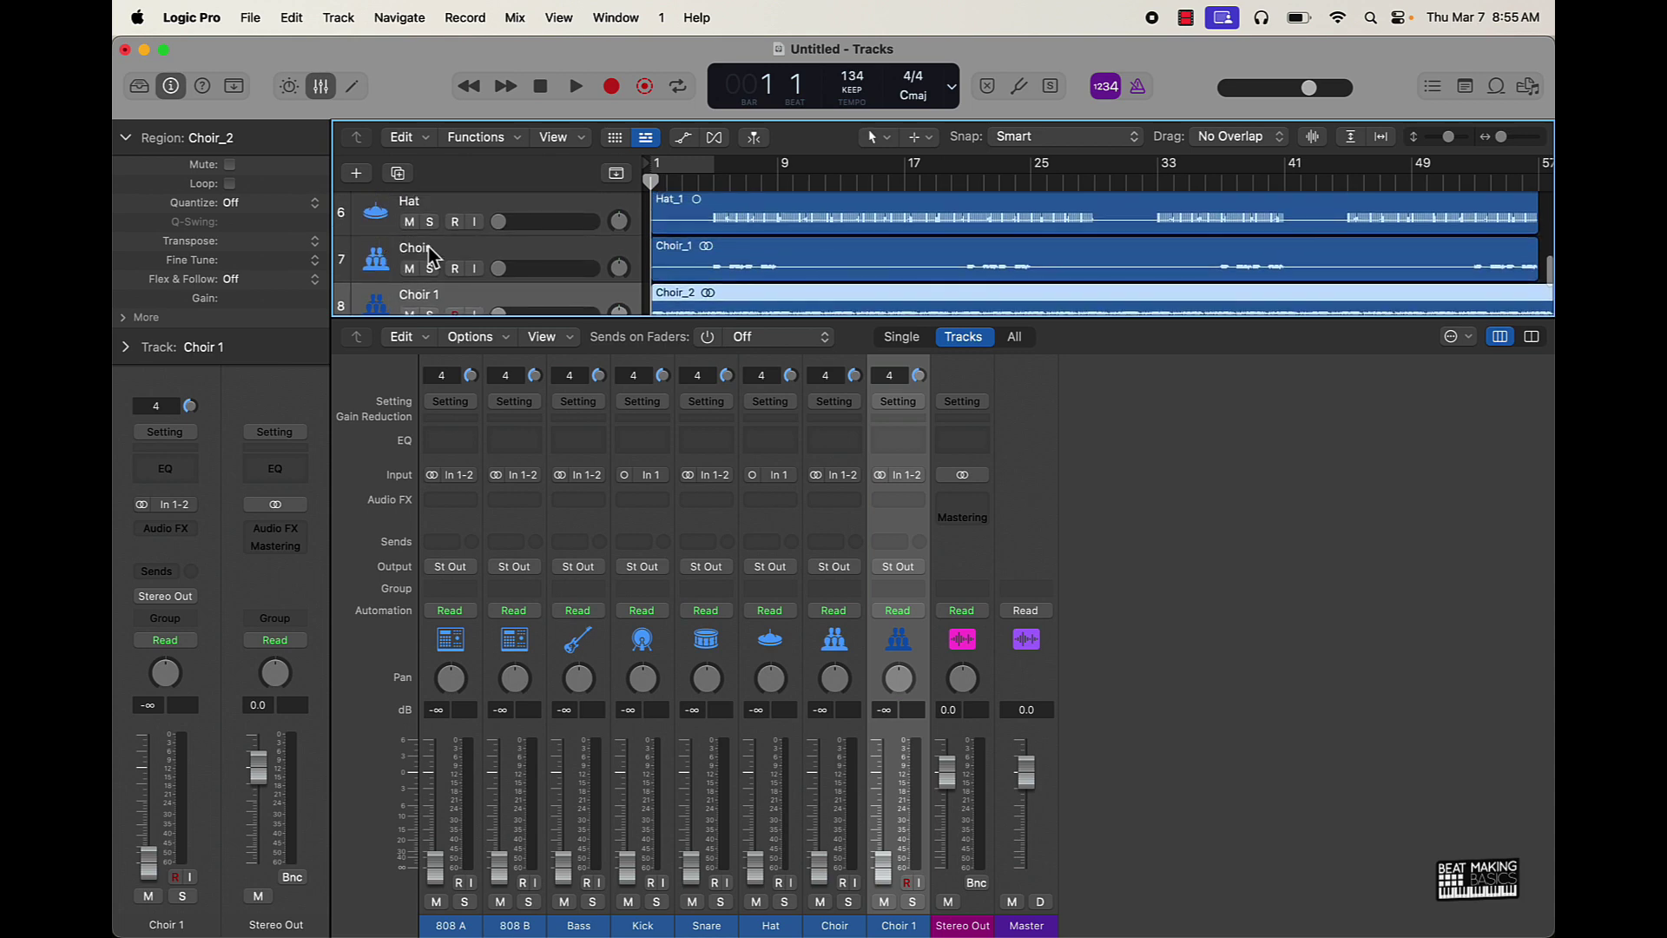
double_click(444, 249)
text(2)
click(395, 291)
drag(395, 292, 395, 235)
- Raise Choir 1's fader to about -2.2 dB while the beat plays
drag(824, 886, 823, 830)
scroll(1146, 226, right, 5)
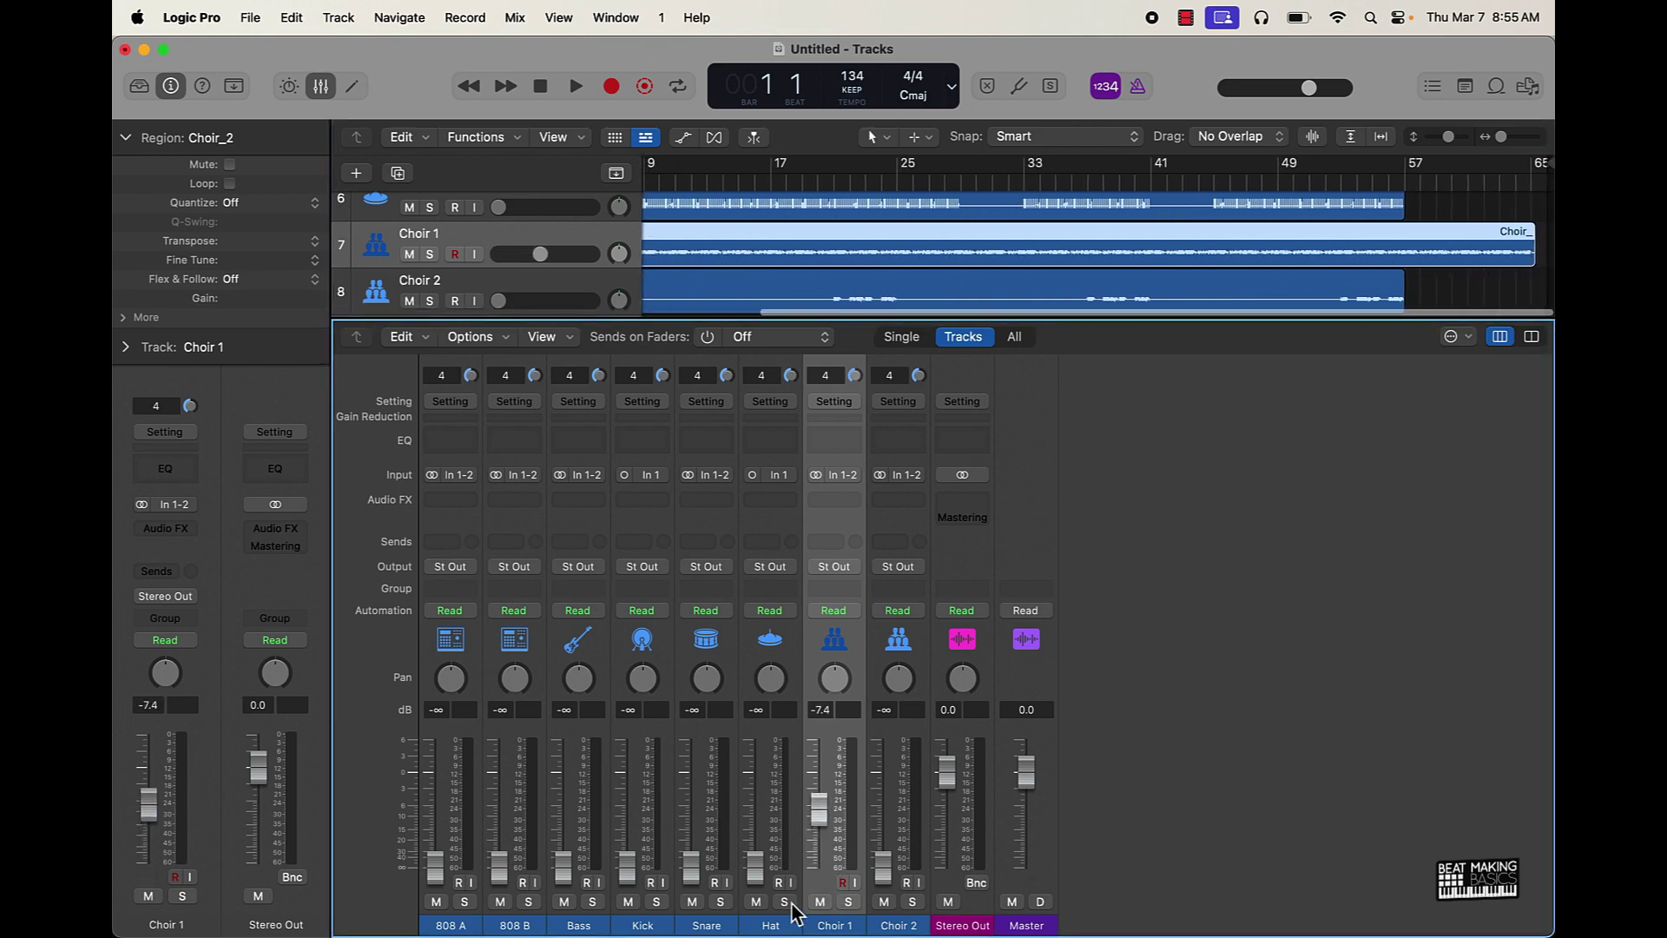
key(space)
drag(814, 825, 822, 778)
key(space)
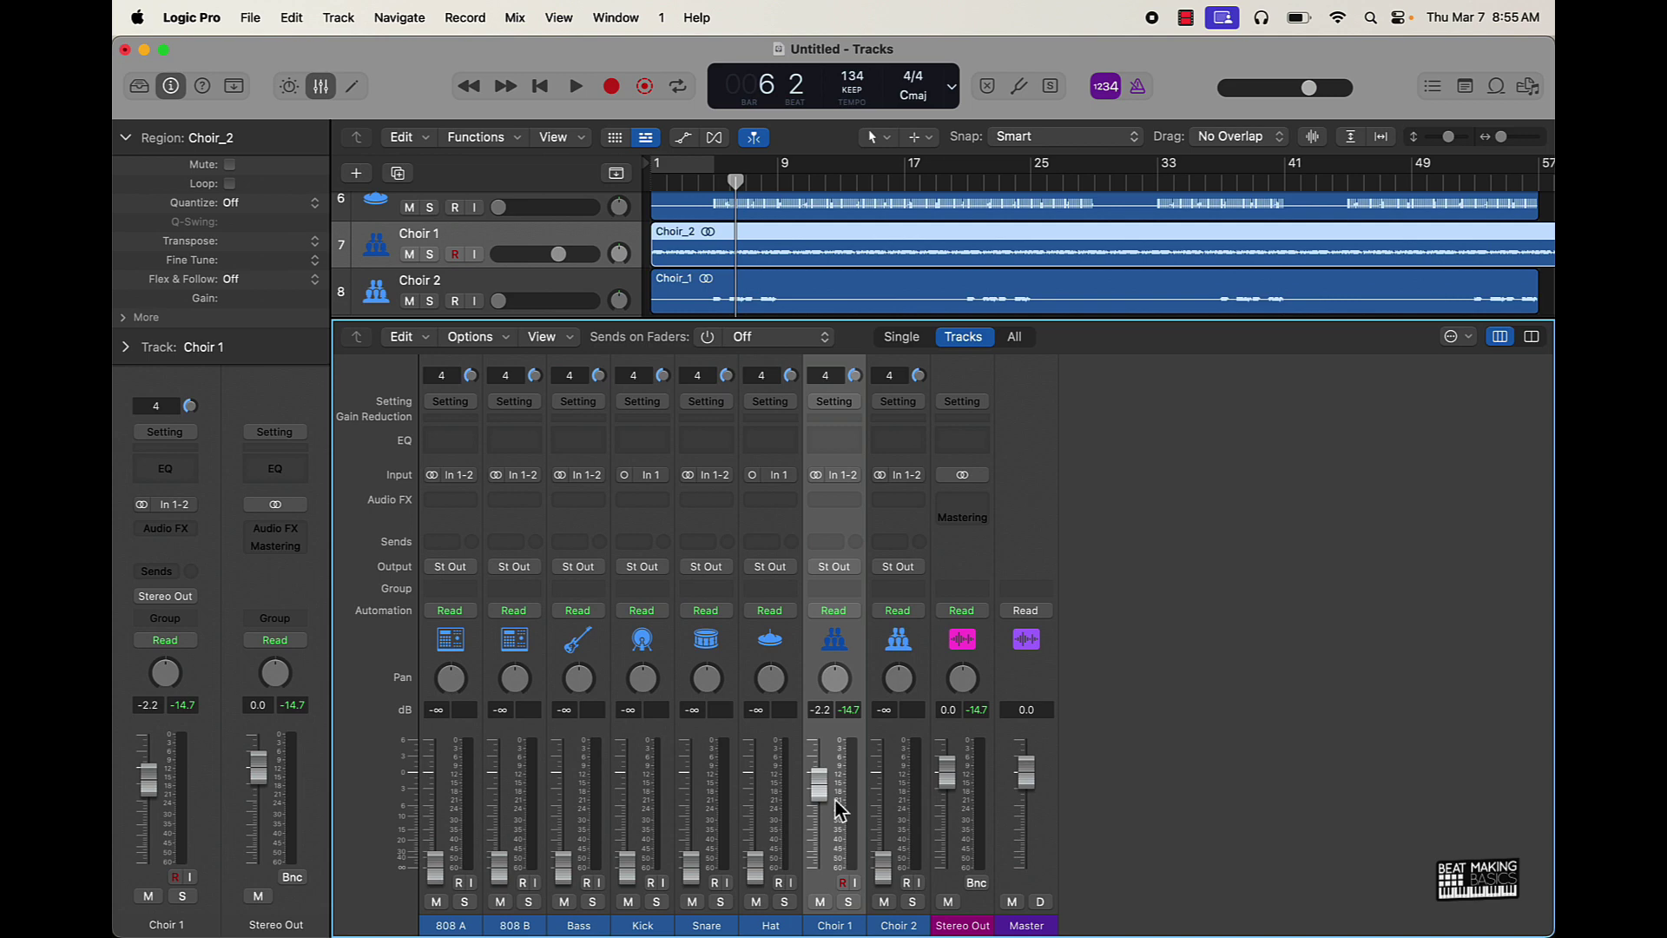
- Insert F6-RTA (s) on Choir 1 and set a low cut around 230 Hz
click(853, 509)
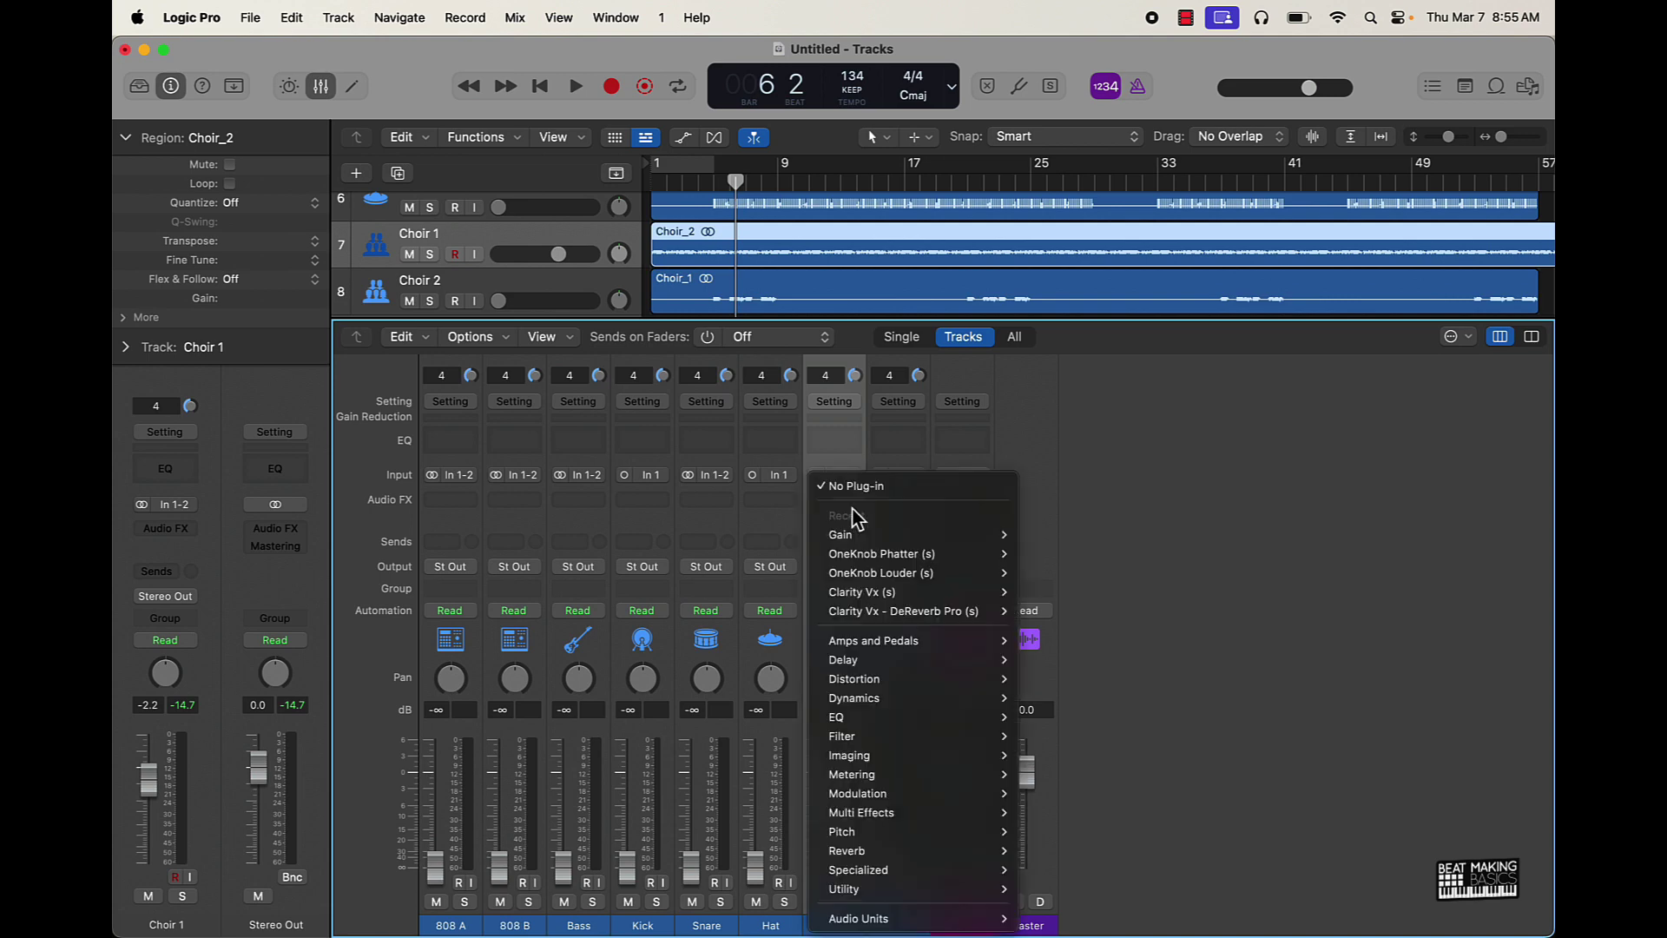
mouse_move(877, 653)
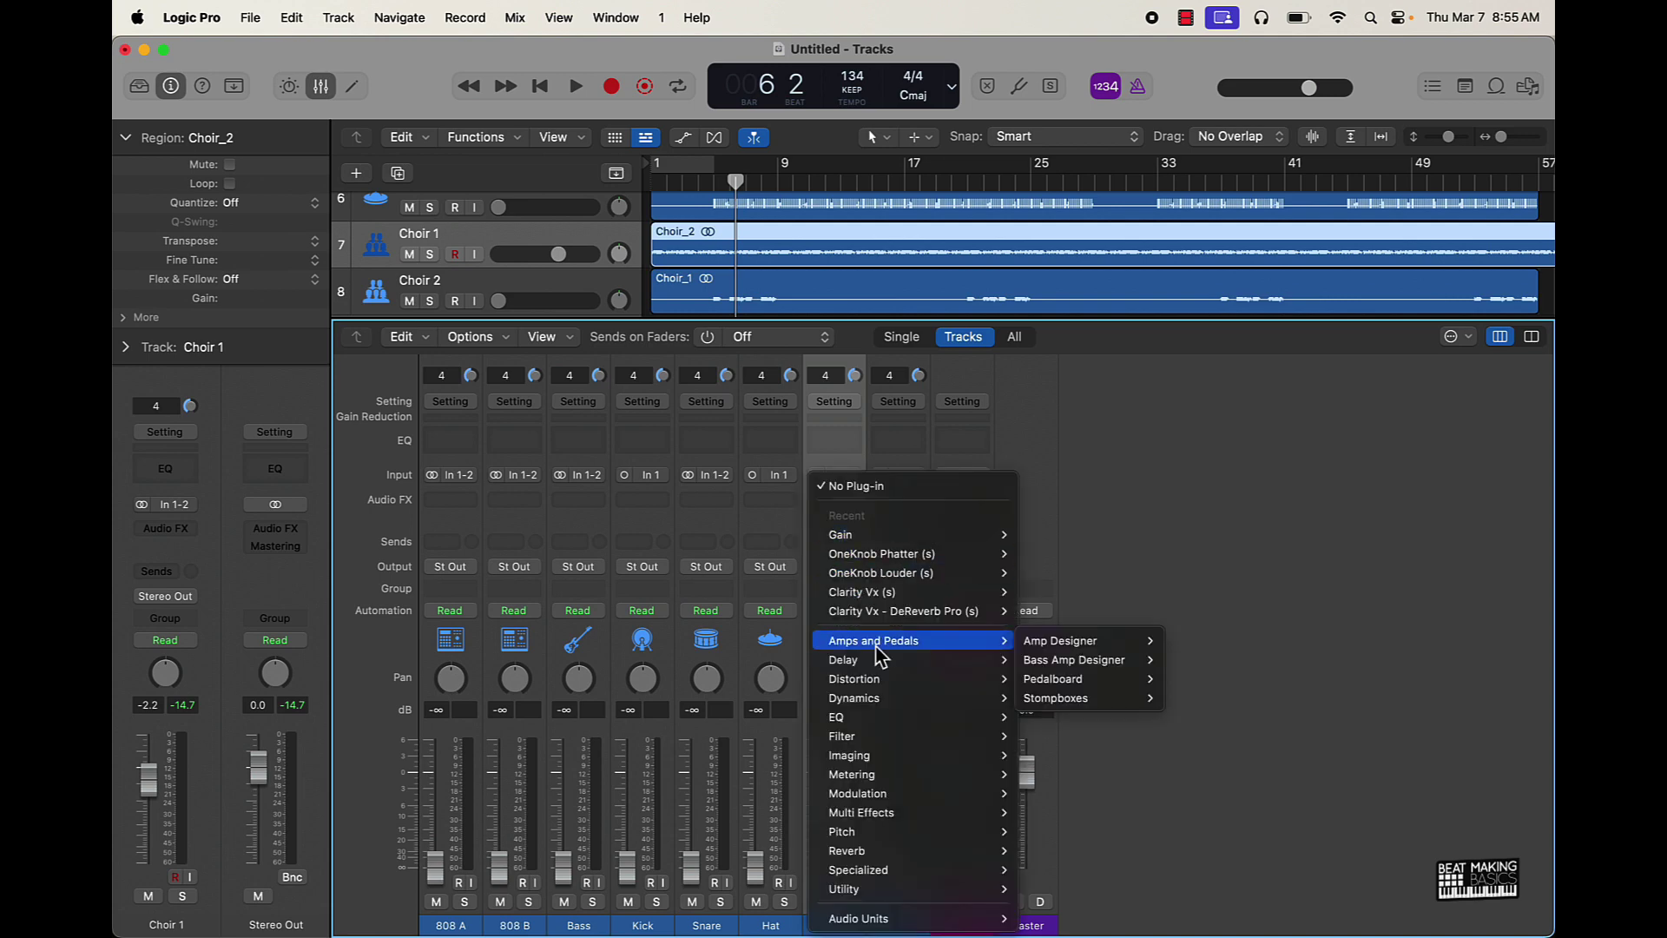
mouse_move(921, 918)
mouse_move(1064, 903)
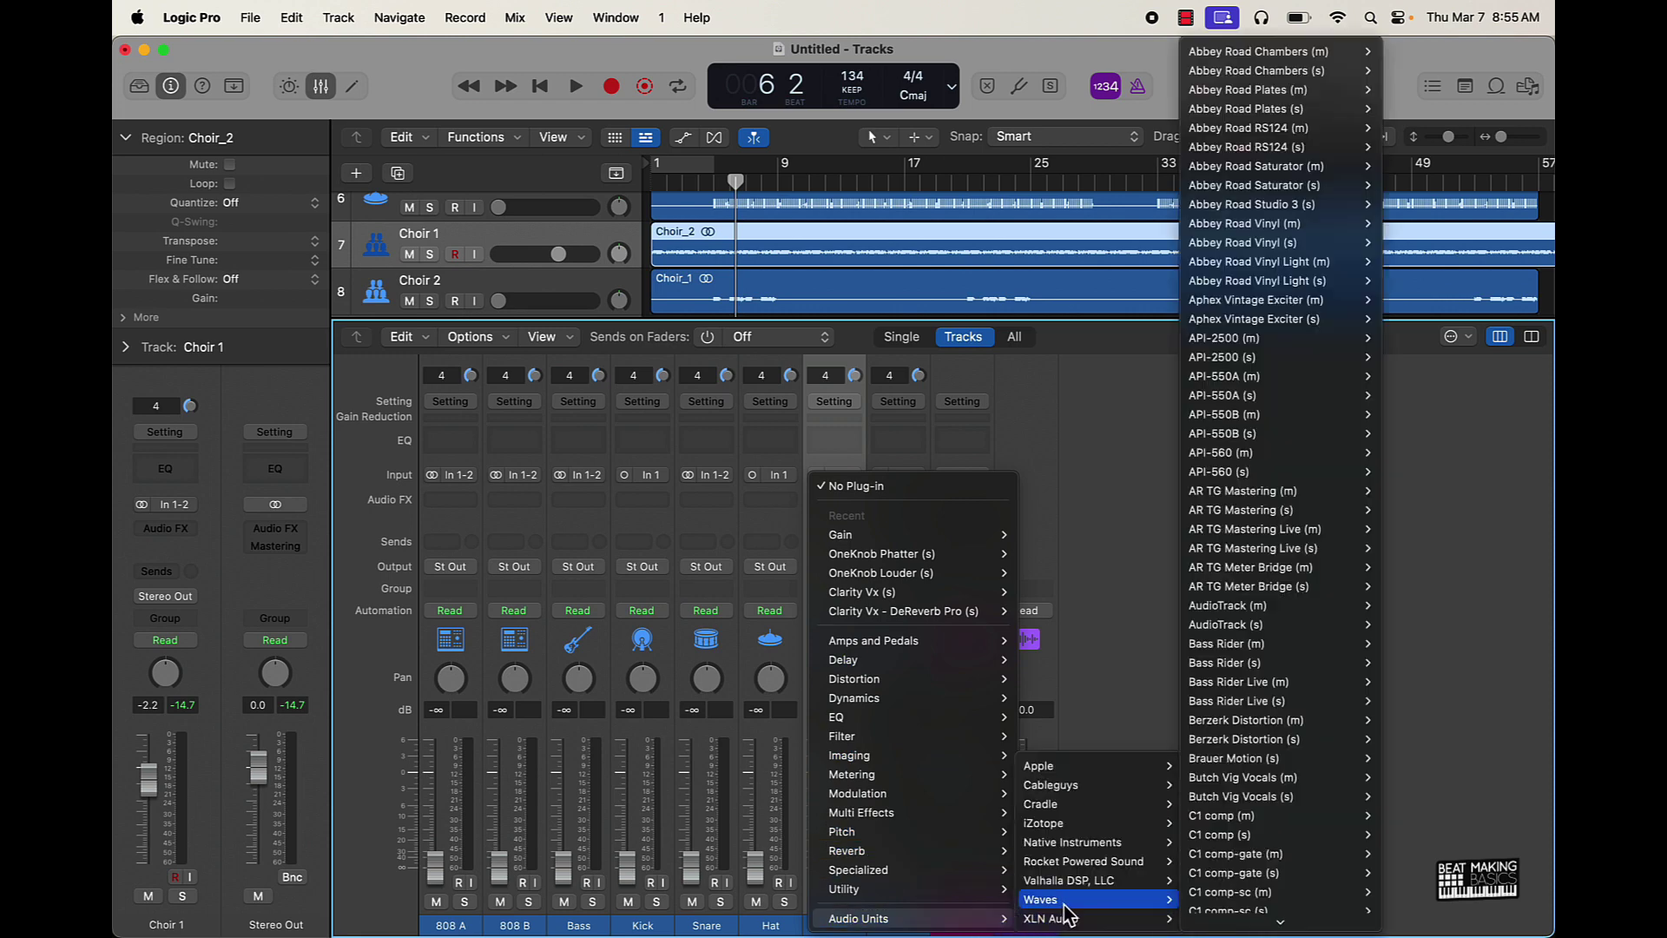
scroll(1220, 873, down, 5)
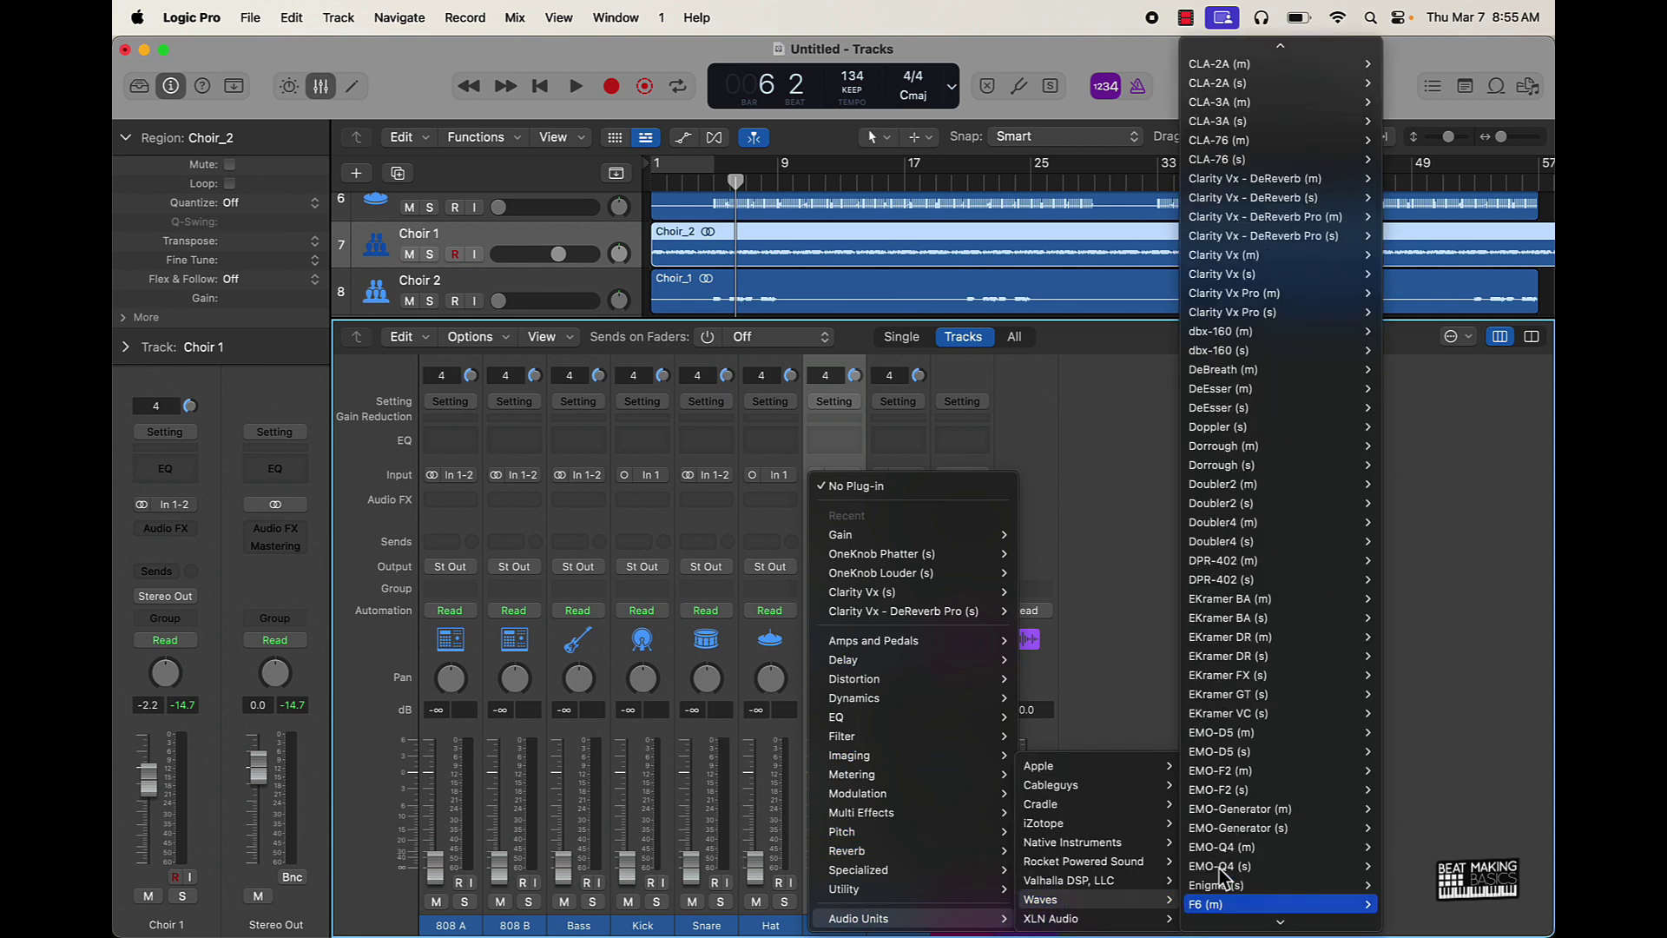
scroll(1233, 864, down, 3)
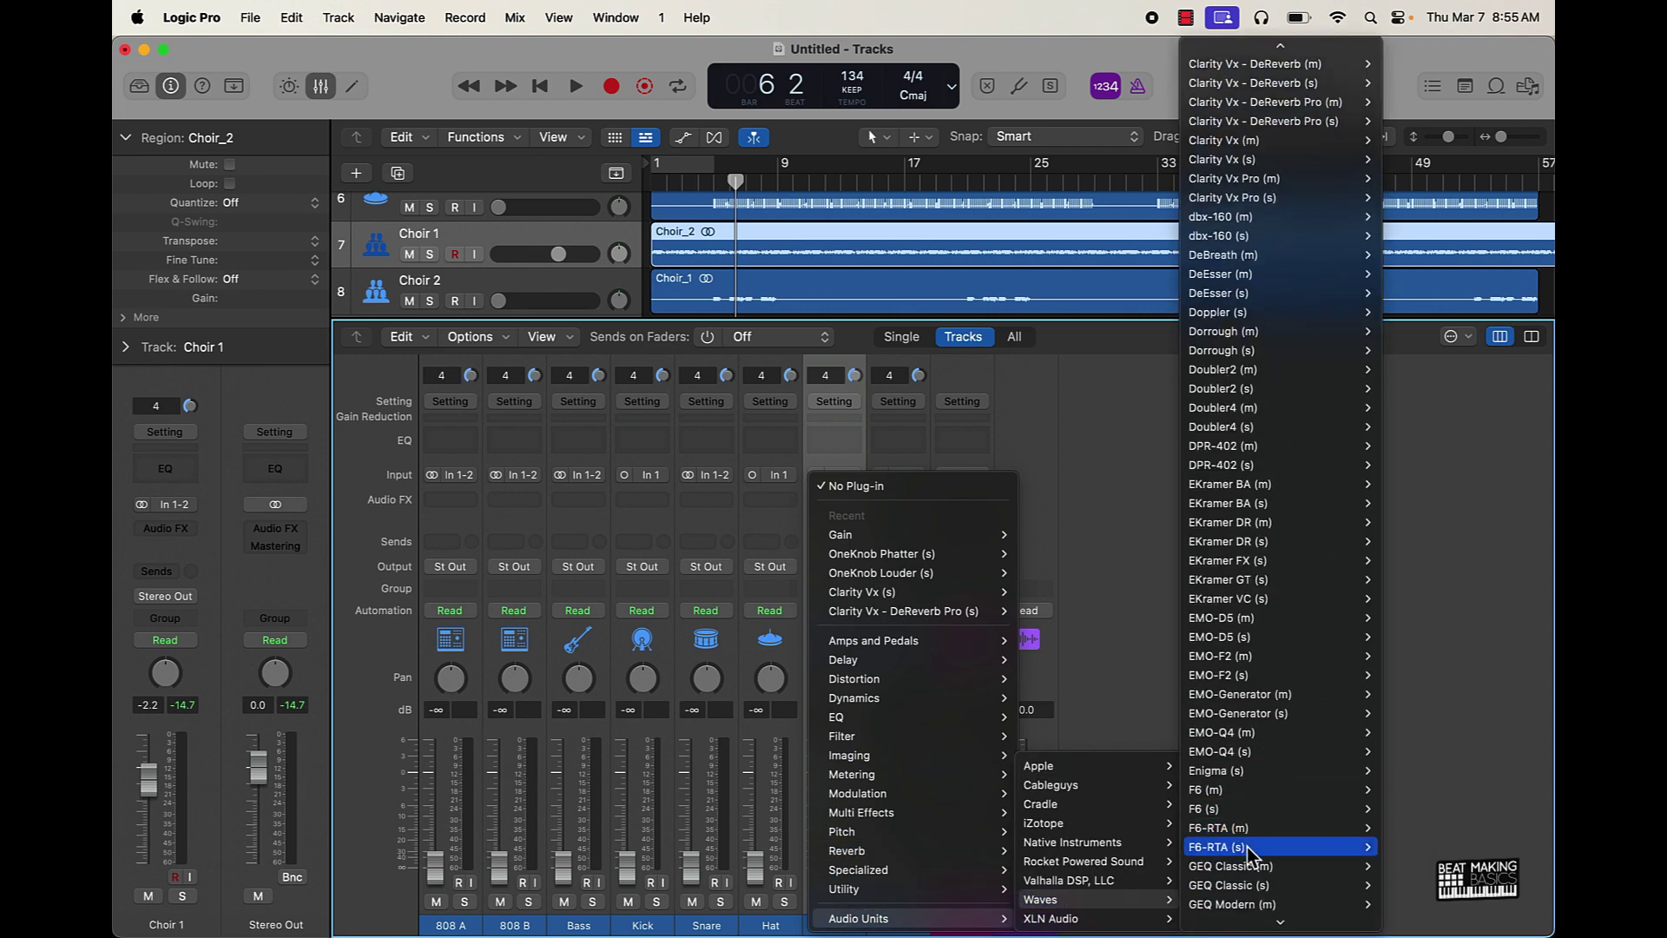
mouse_move(1250, 856)
click(1407, 847)
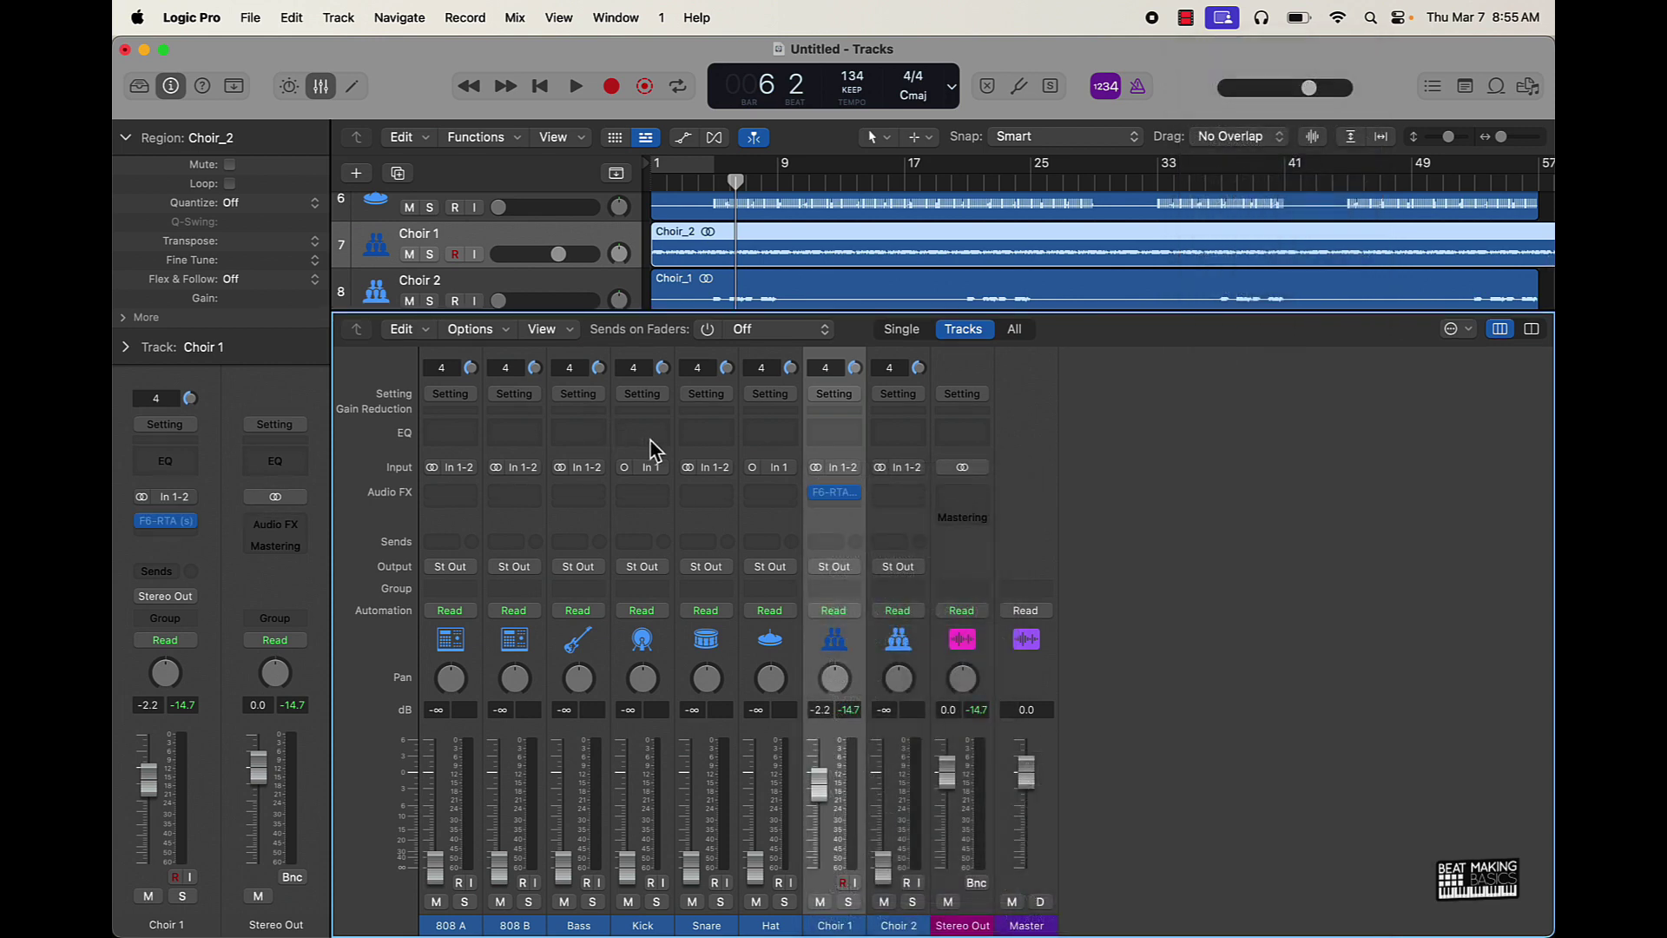
click(165, 521)
drag(640, 558, 883, 556)
key(space)
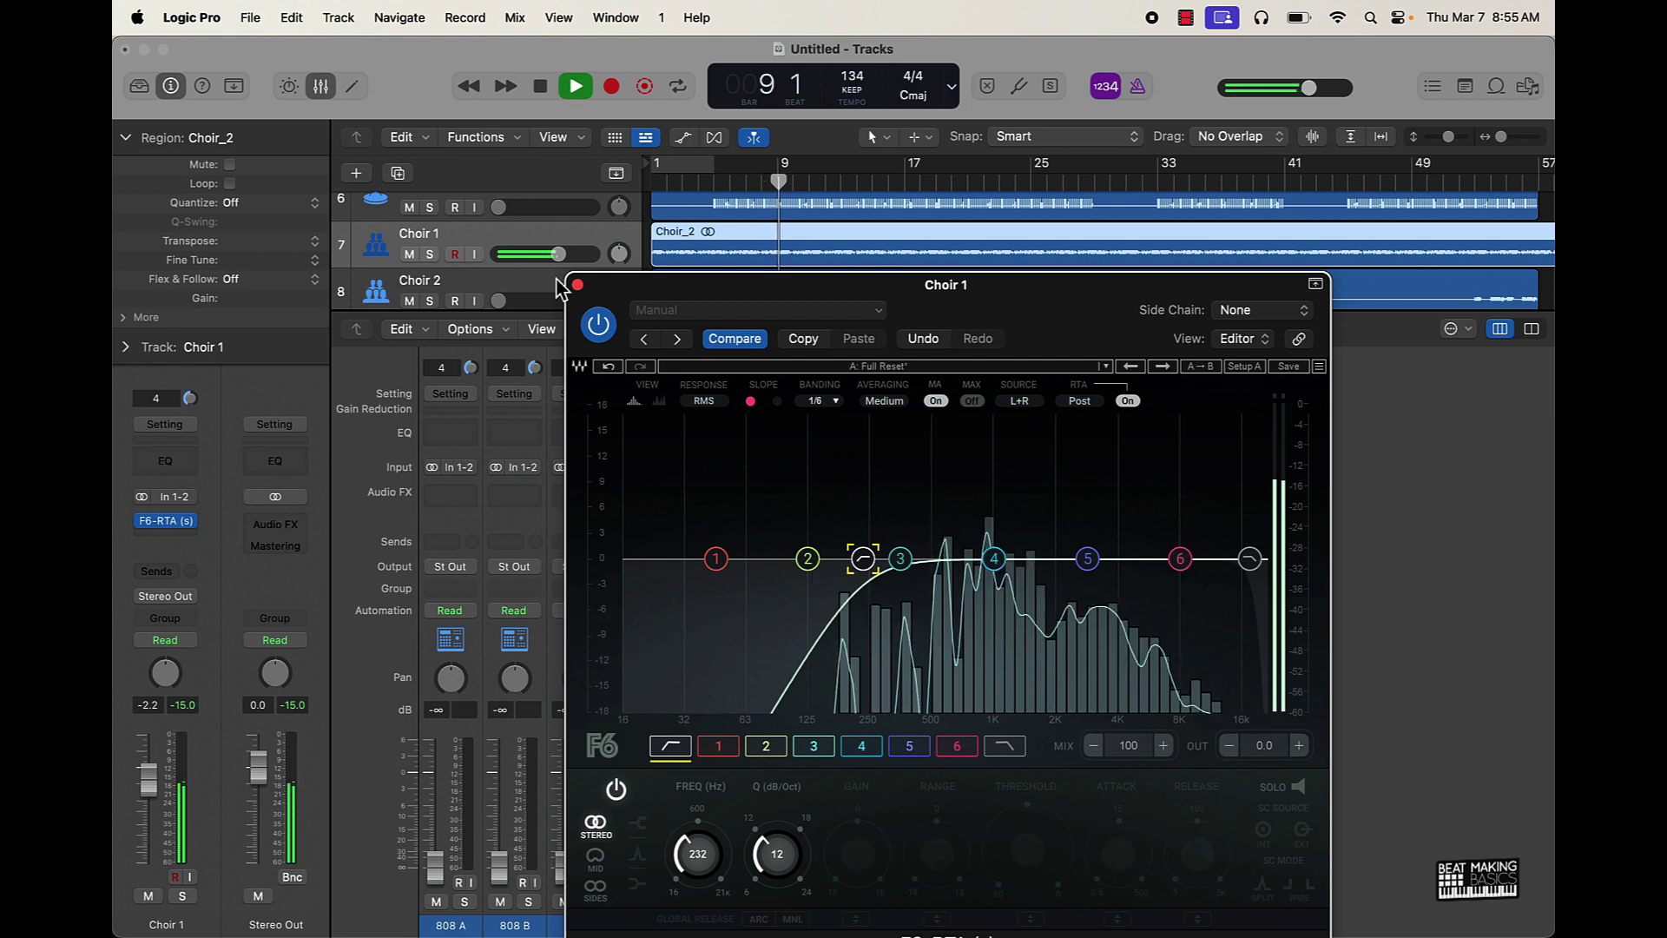
click(577, 284)
key(space)
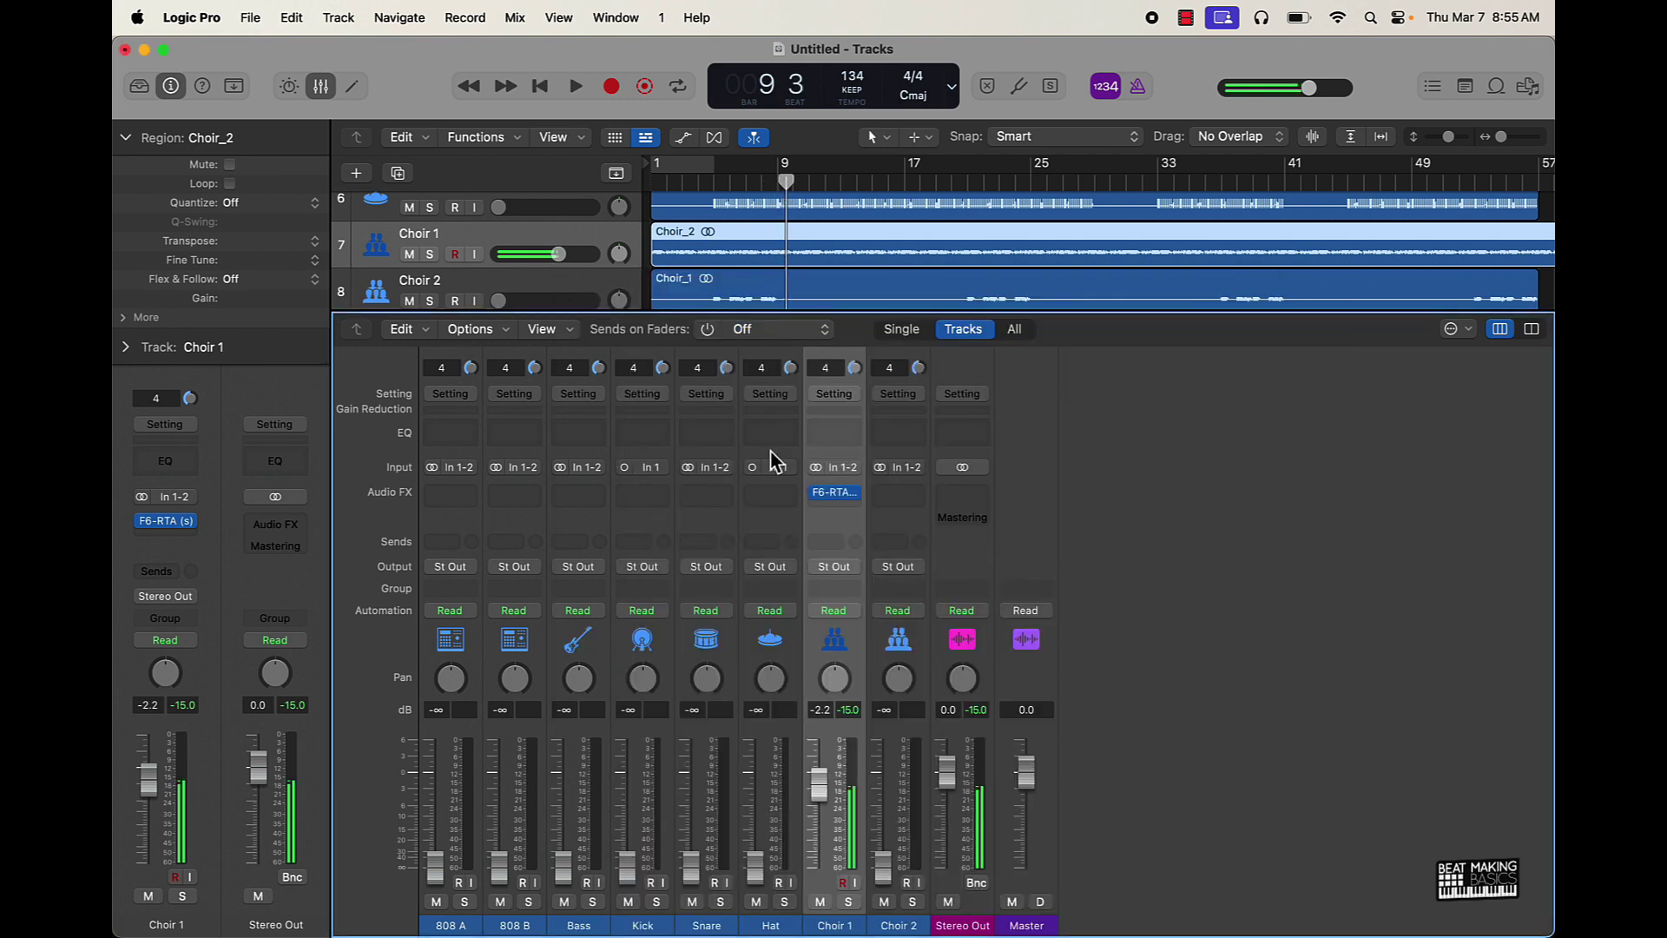
- Insert Waves Space Rider (s) in Choir 1's next Audio FX slot
click(858, 514)
mouse_move(894, 890)
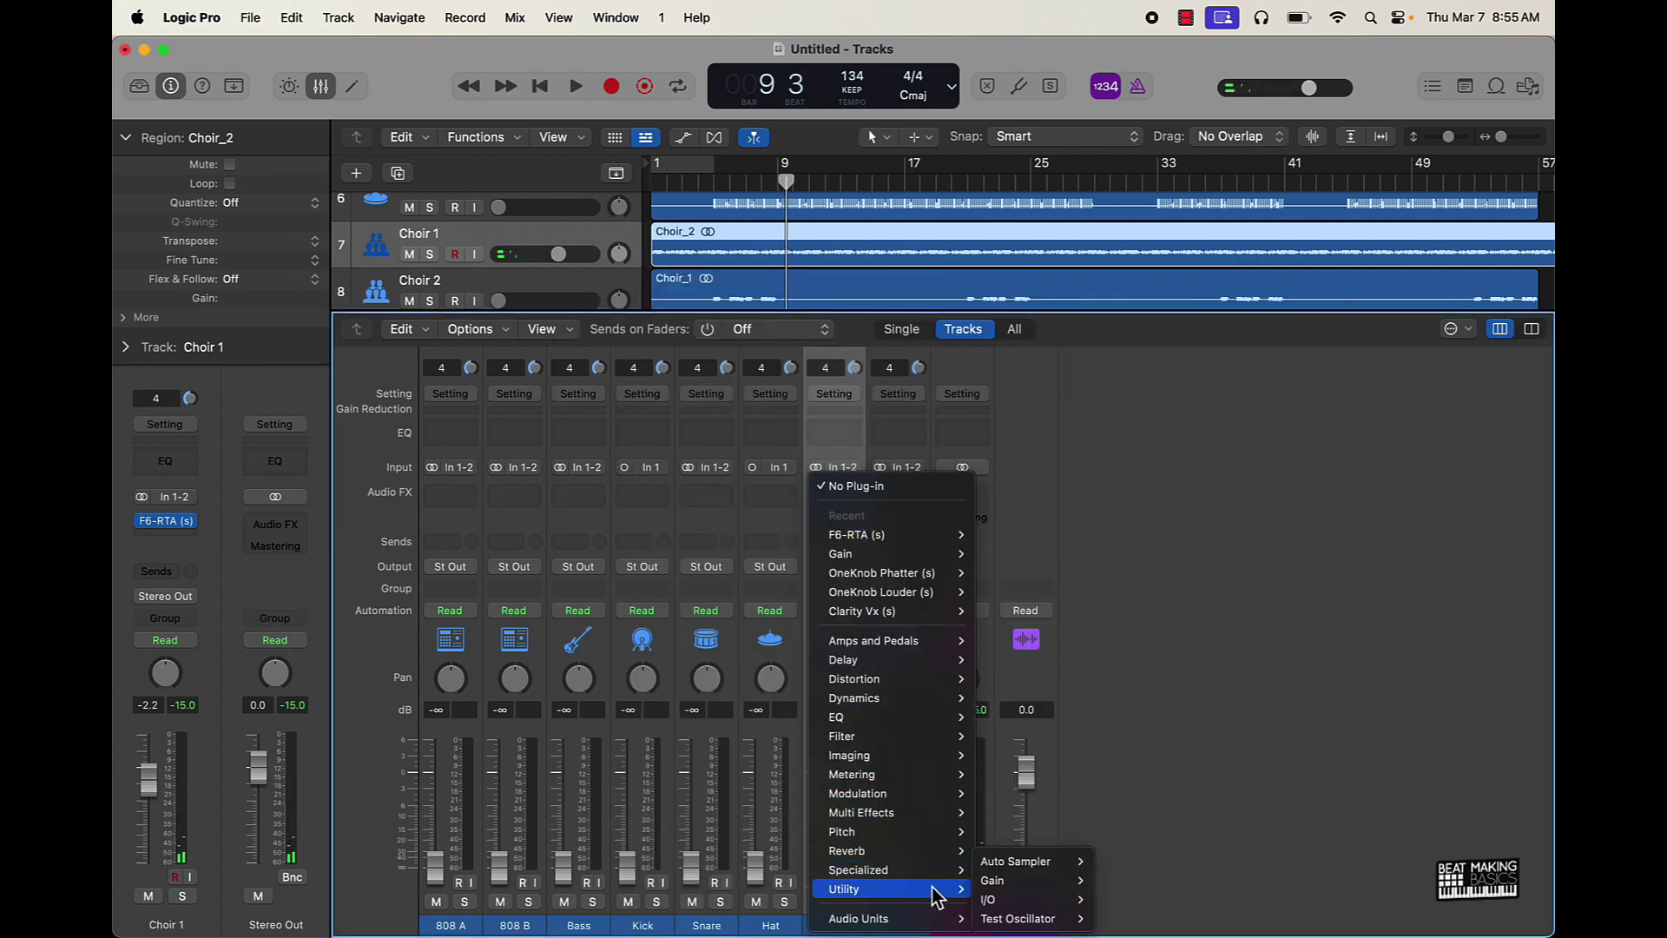
mouse_move(893, 919)
mouse_move(1093, 901)
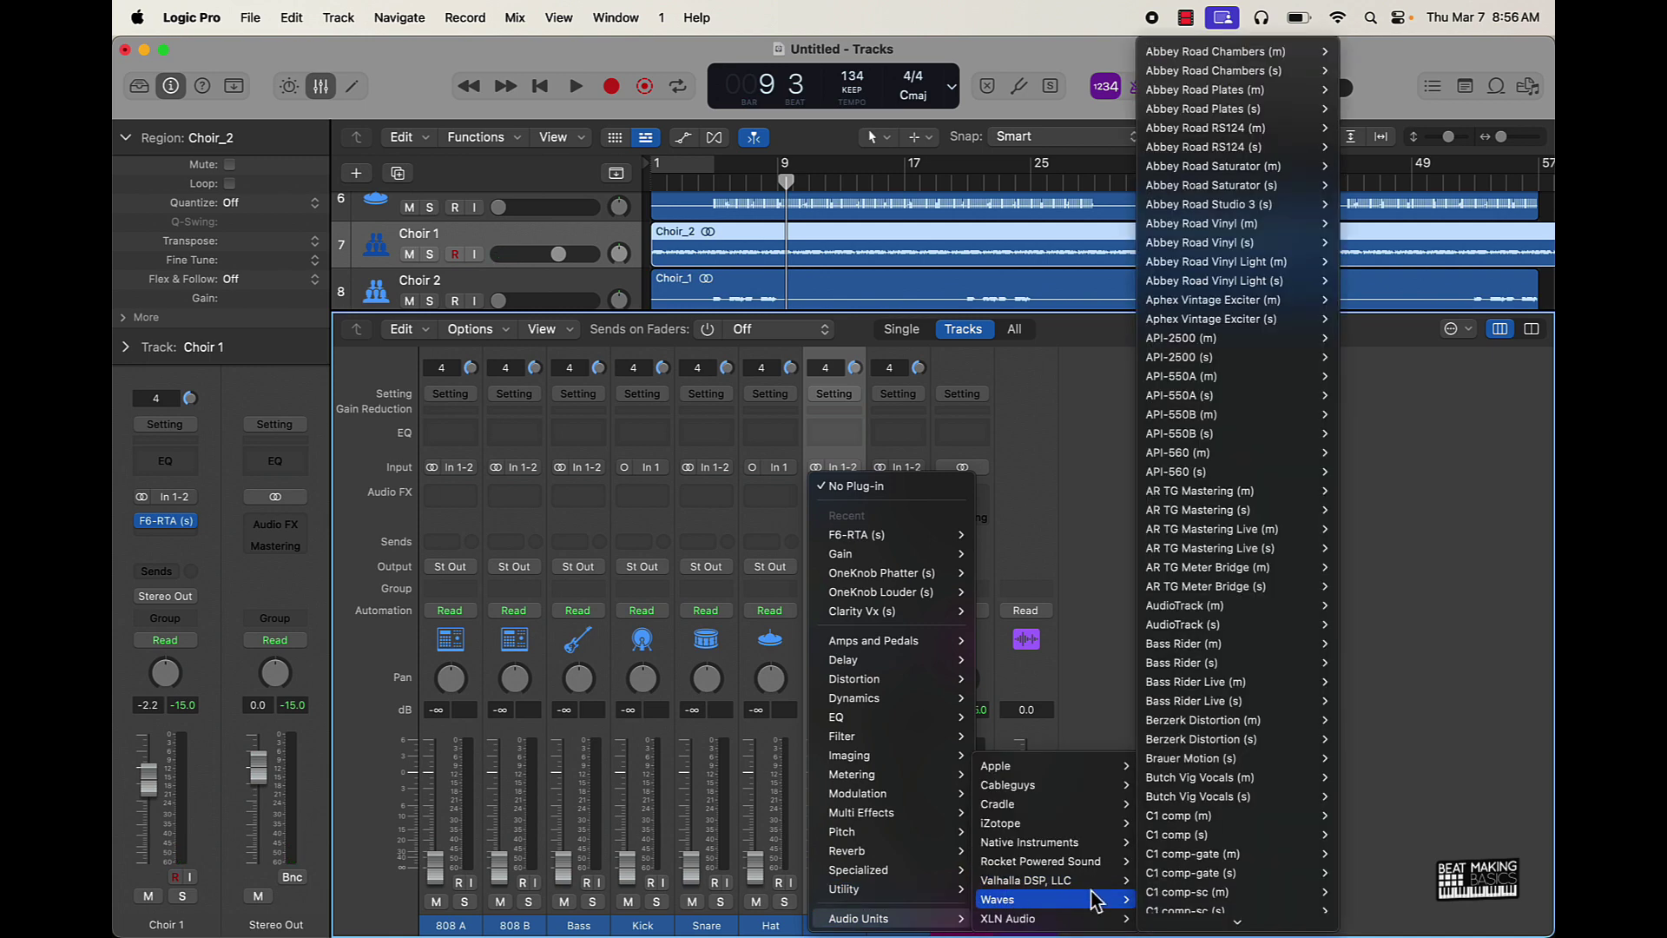
key(s)
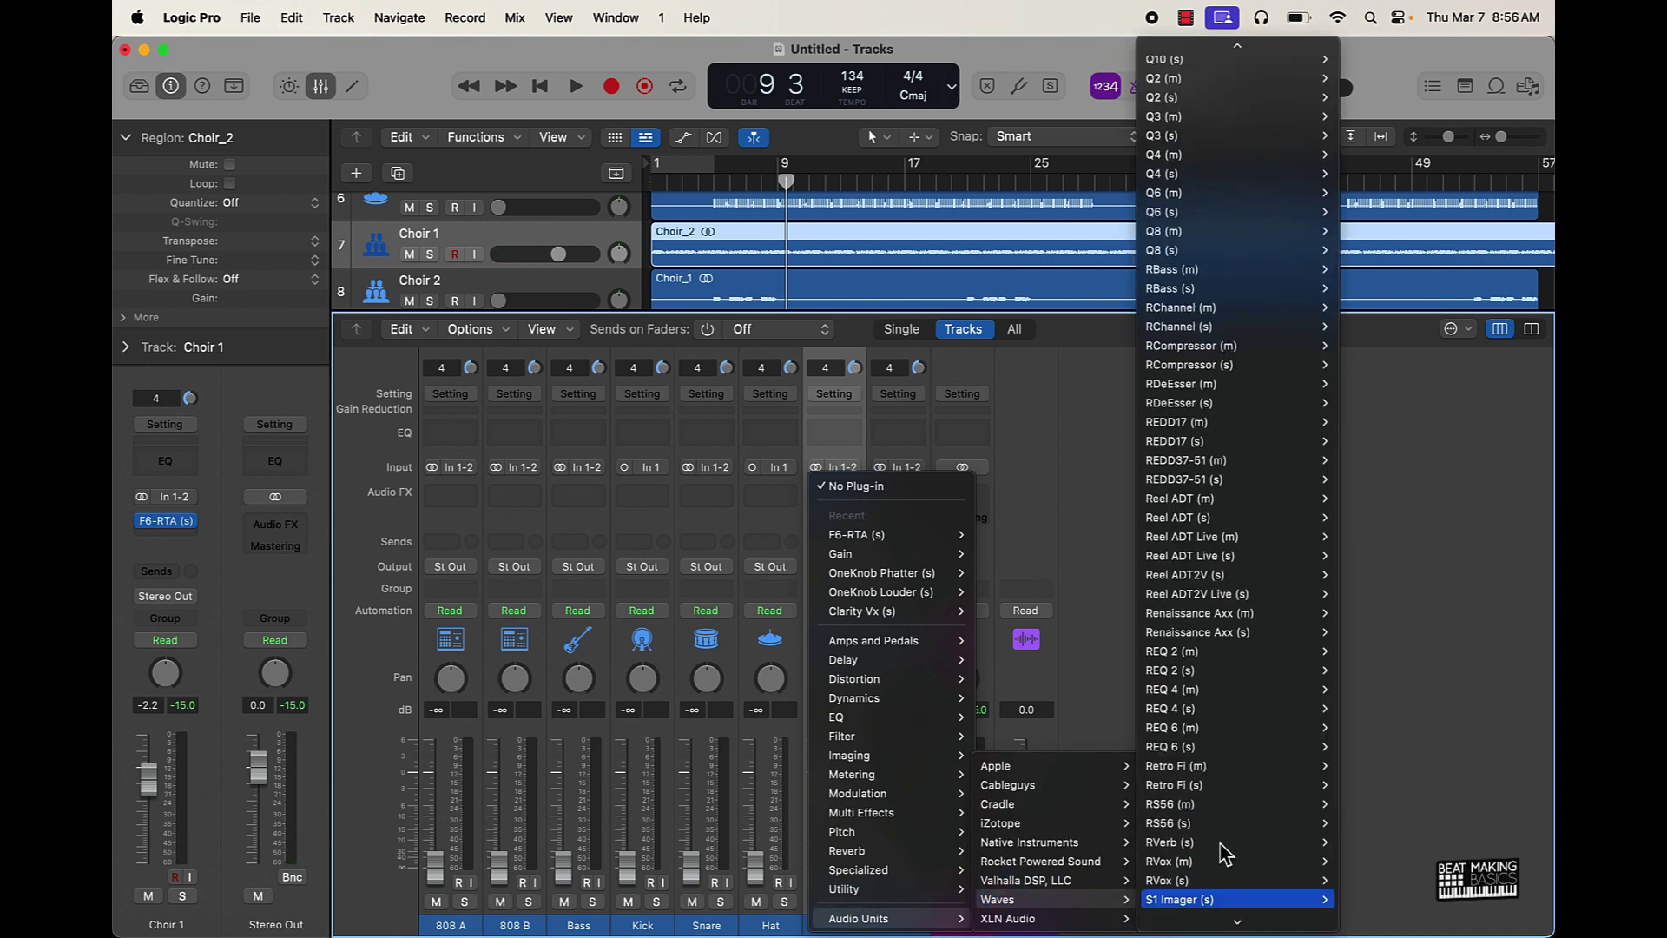
scroll(1198, 790, down, 5)
mouse_move(1198, 792)
scroll(1227, 786, down, 6)
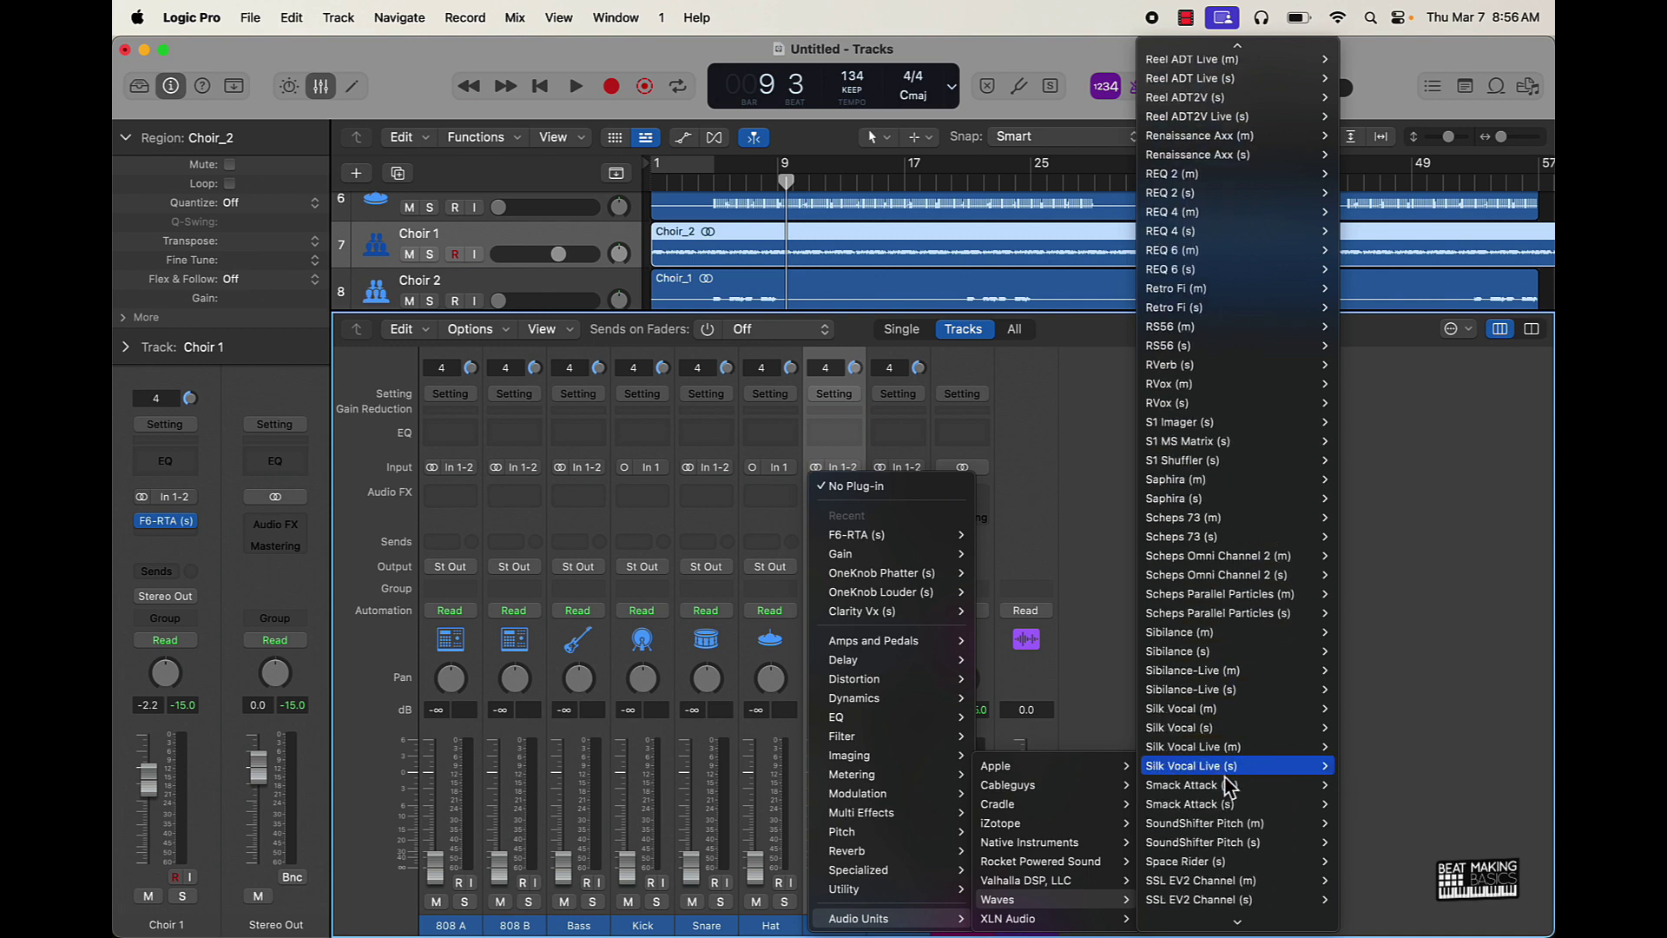
scroll(1229, 786, down, 1)
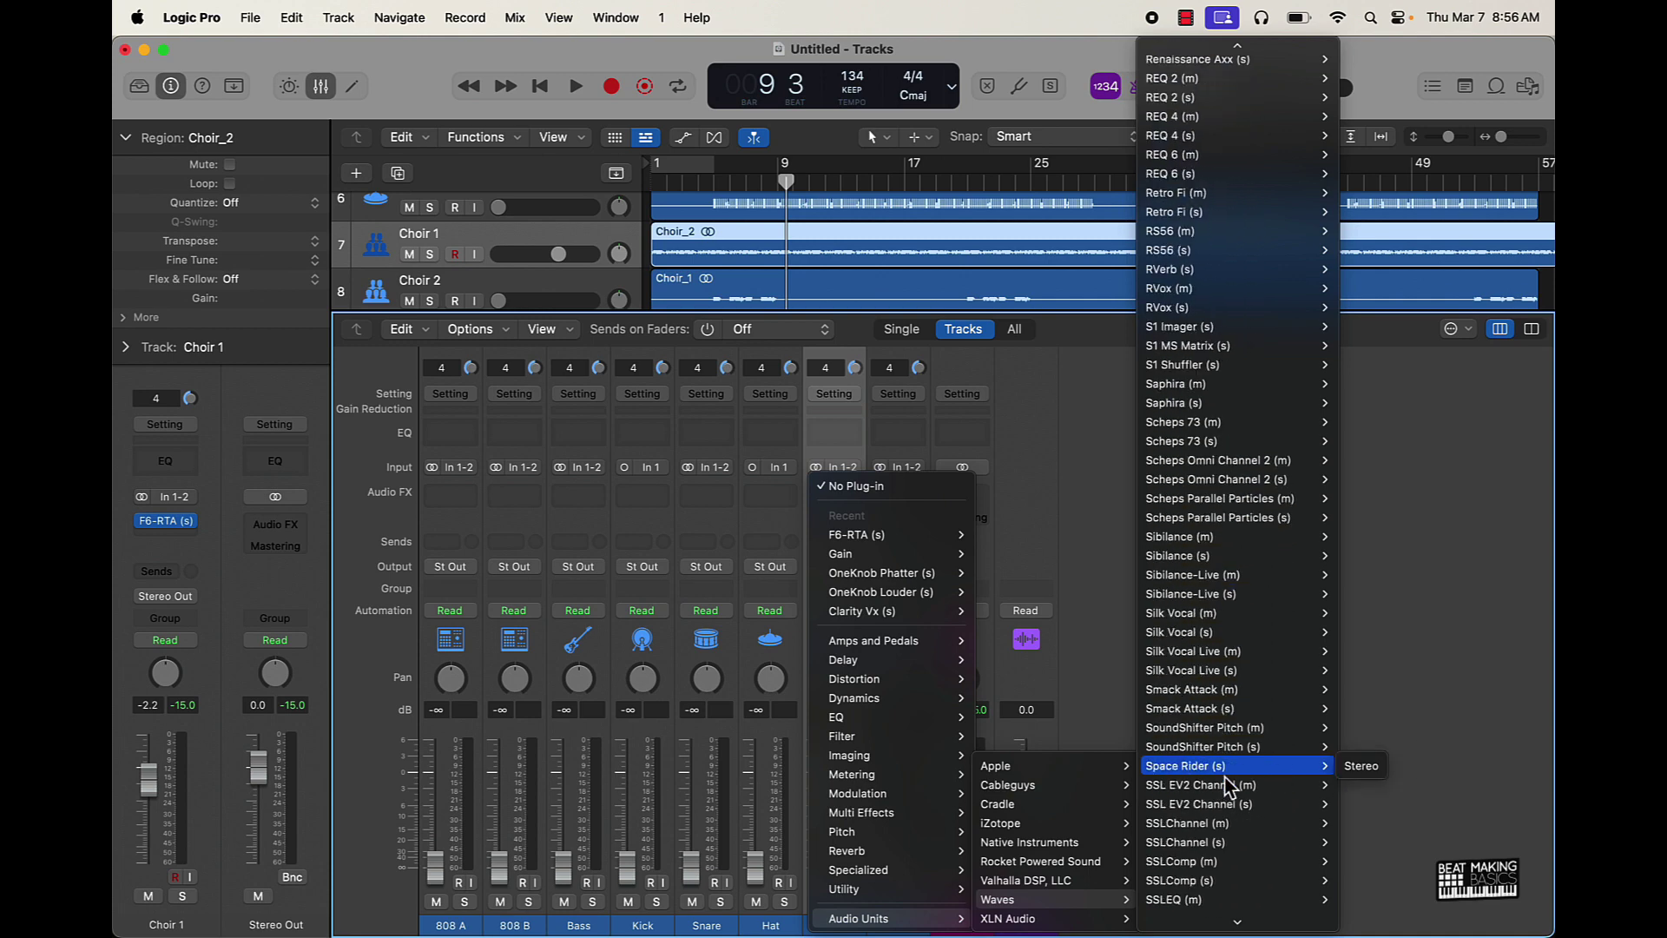
key(Escape)
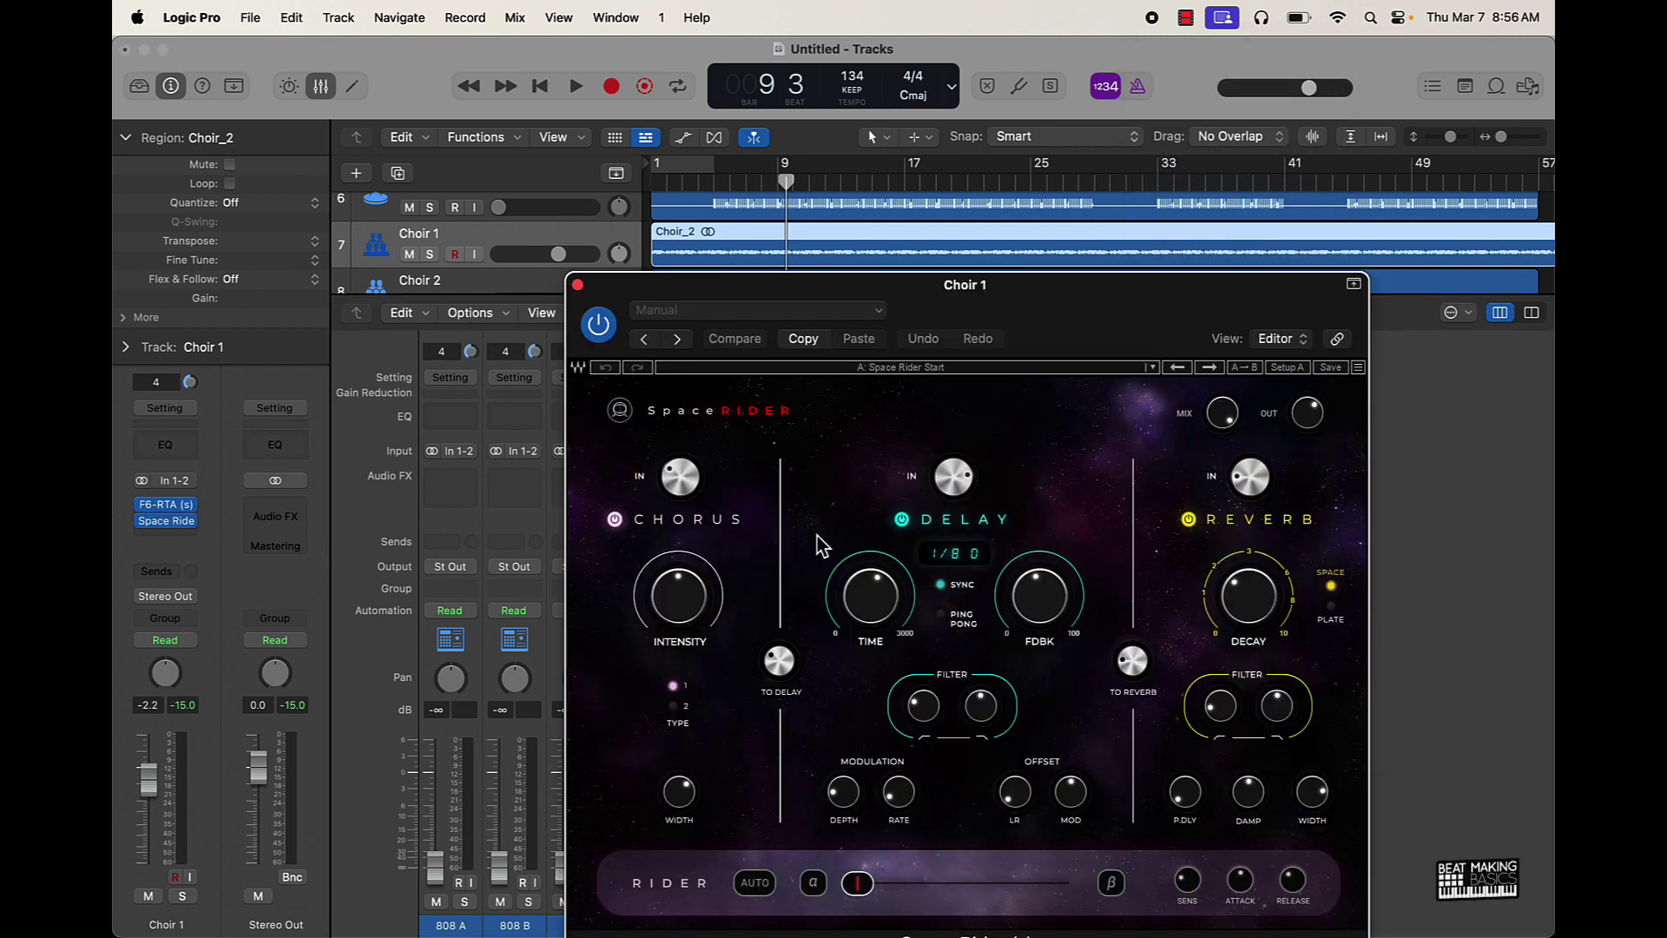
- Audition Space Rider presets during playback until Smokey Plate is loaded
drag(1048, 332, 899, 150)
key(space)
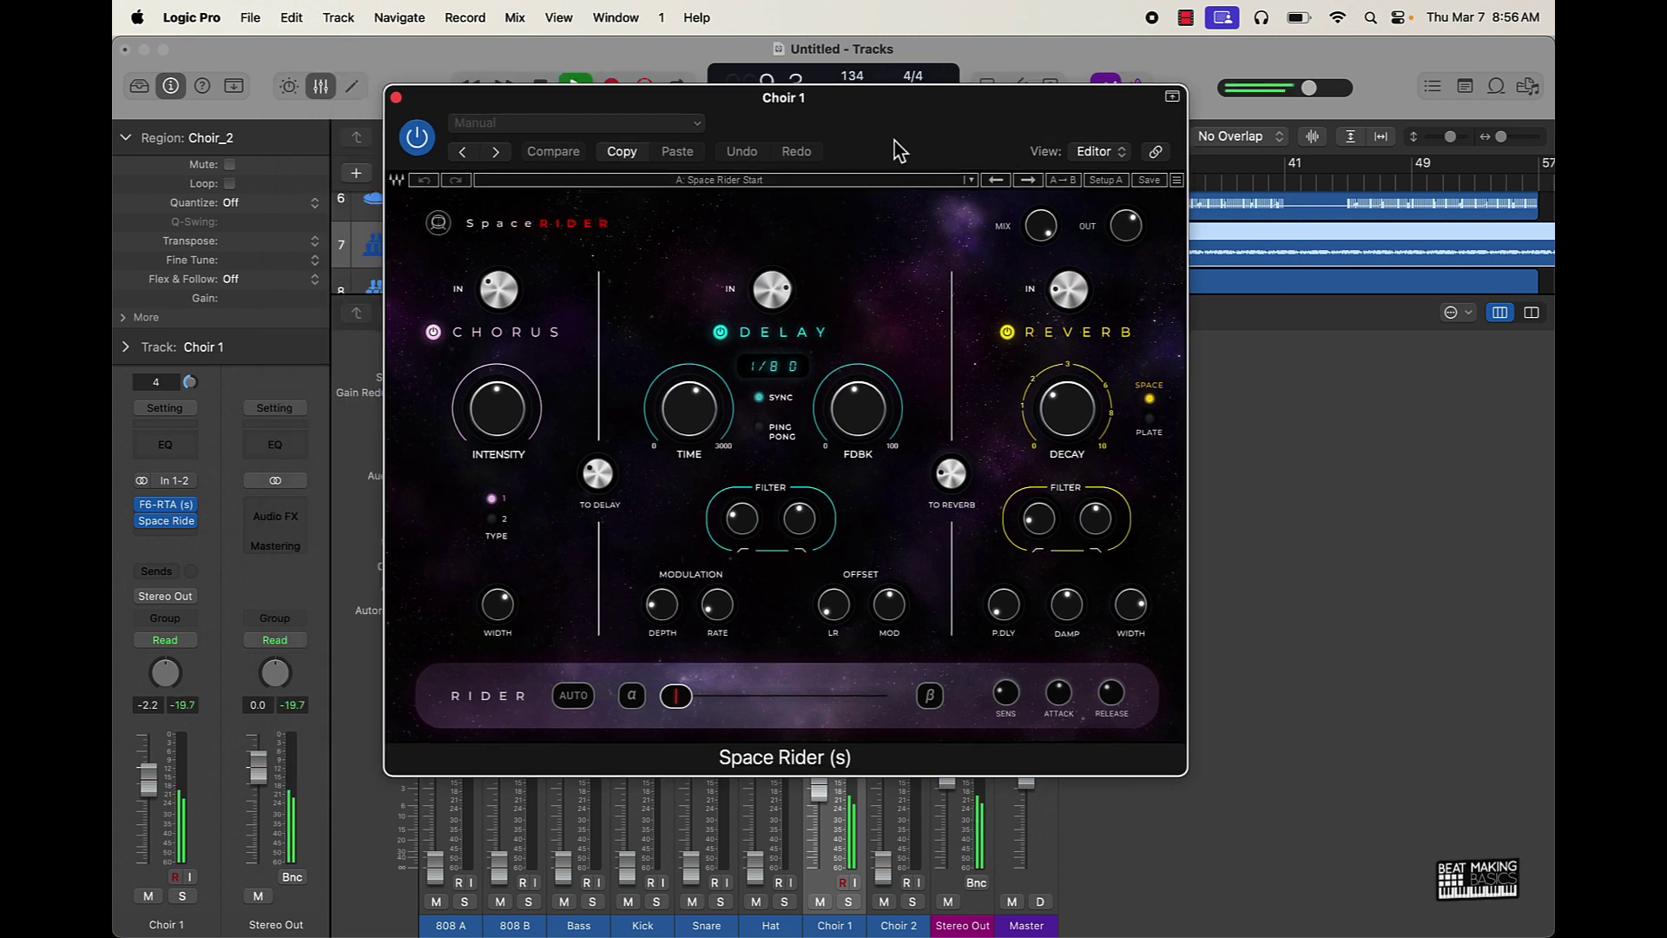
click(498, 153)
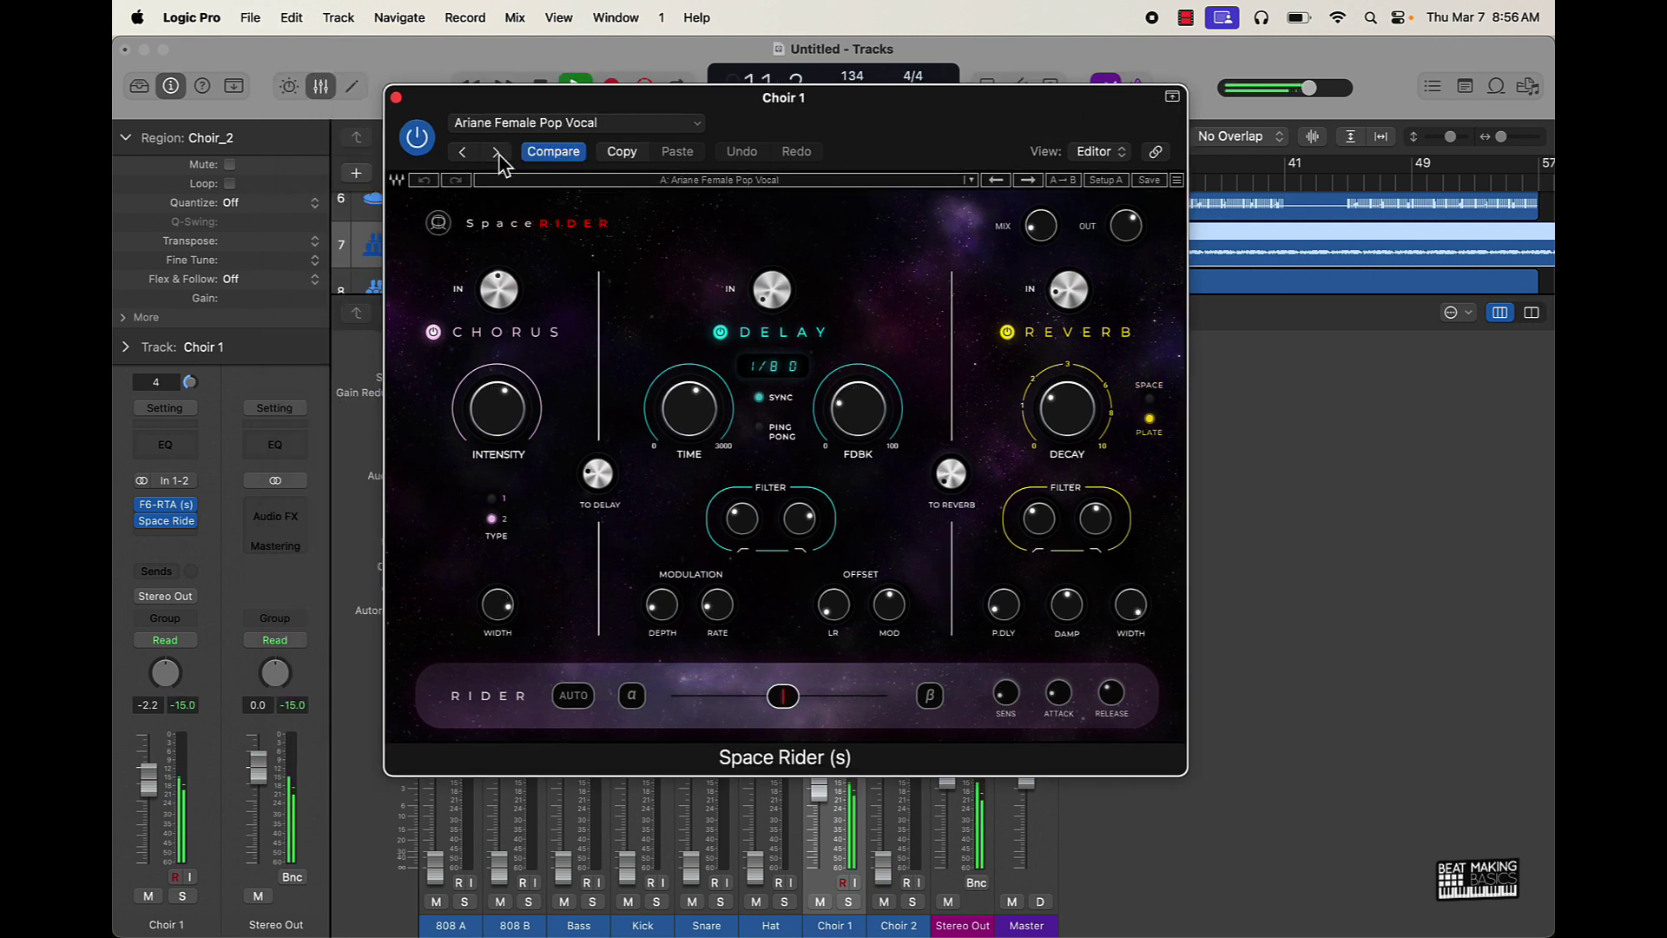
click(497, 153)
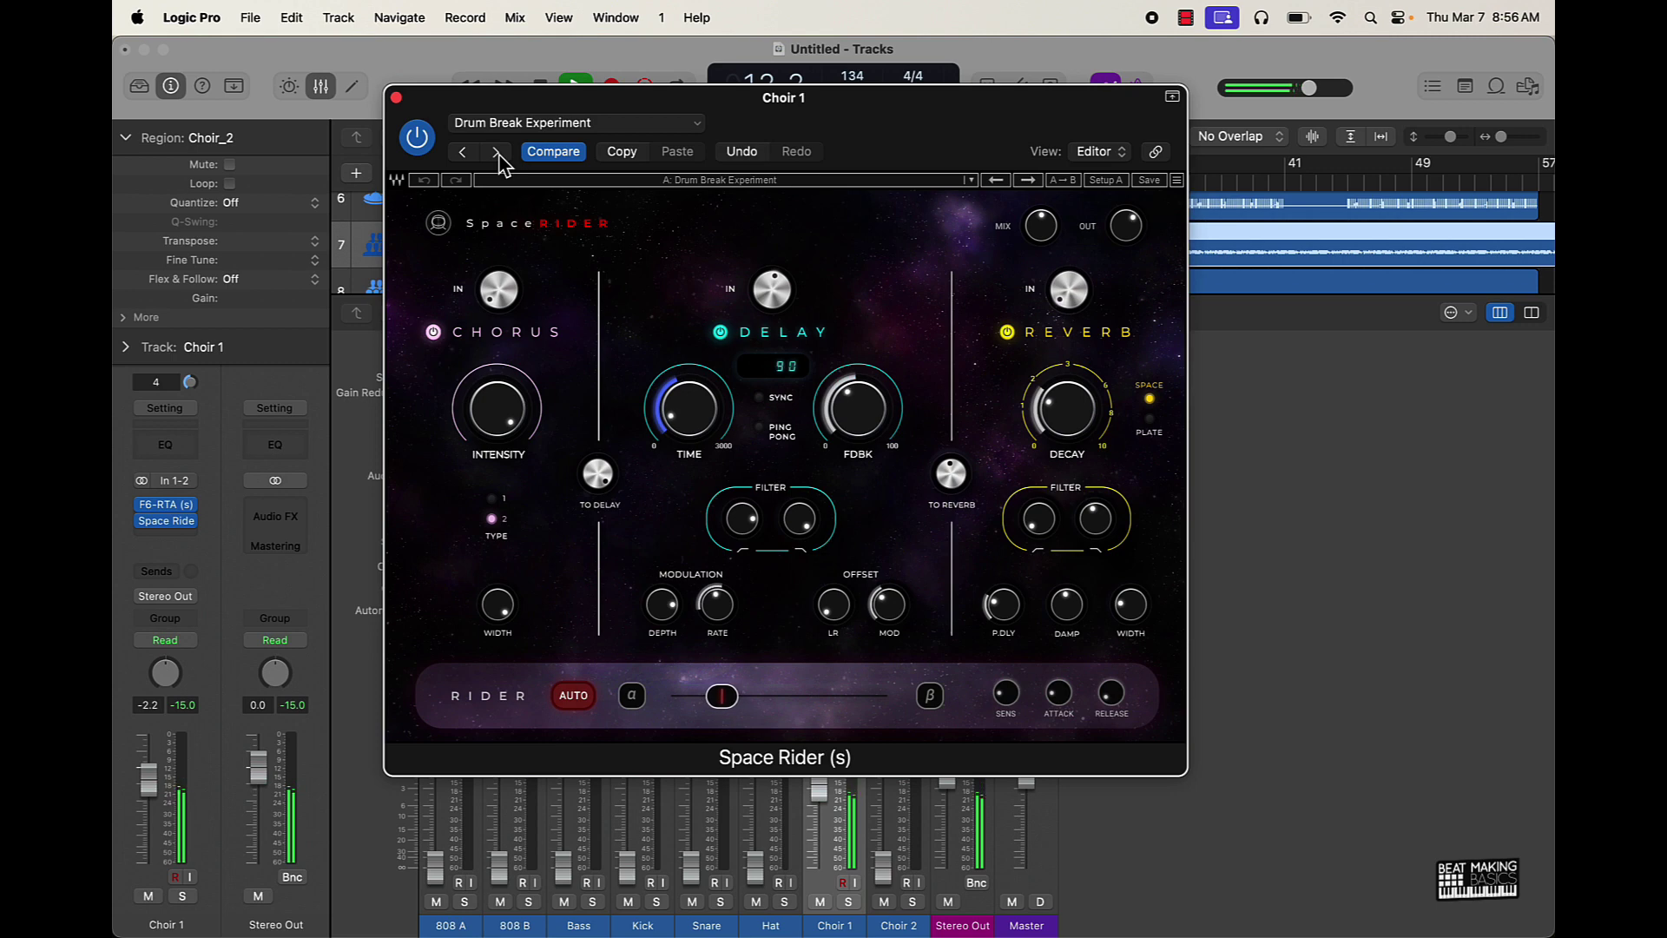
click(498, 152)
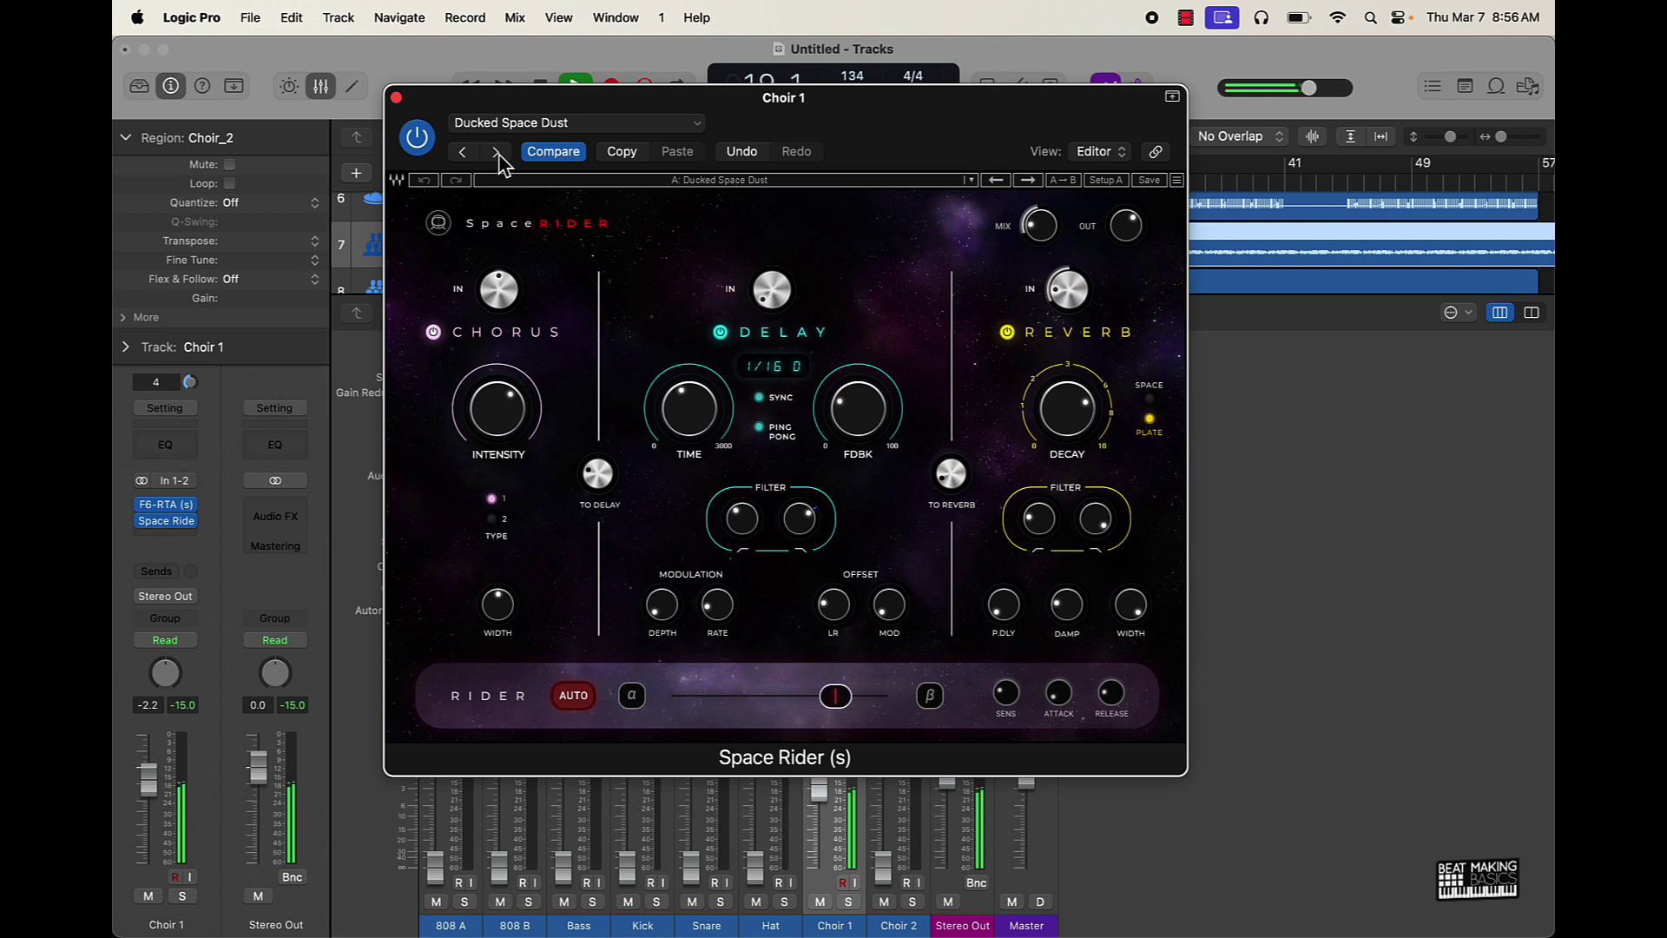
key(XF86AudioLowerVolume)
click(497, 153)
click(497, 153)
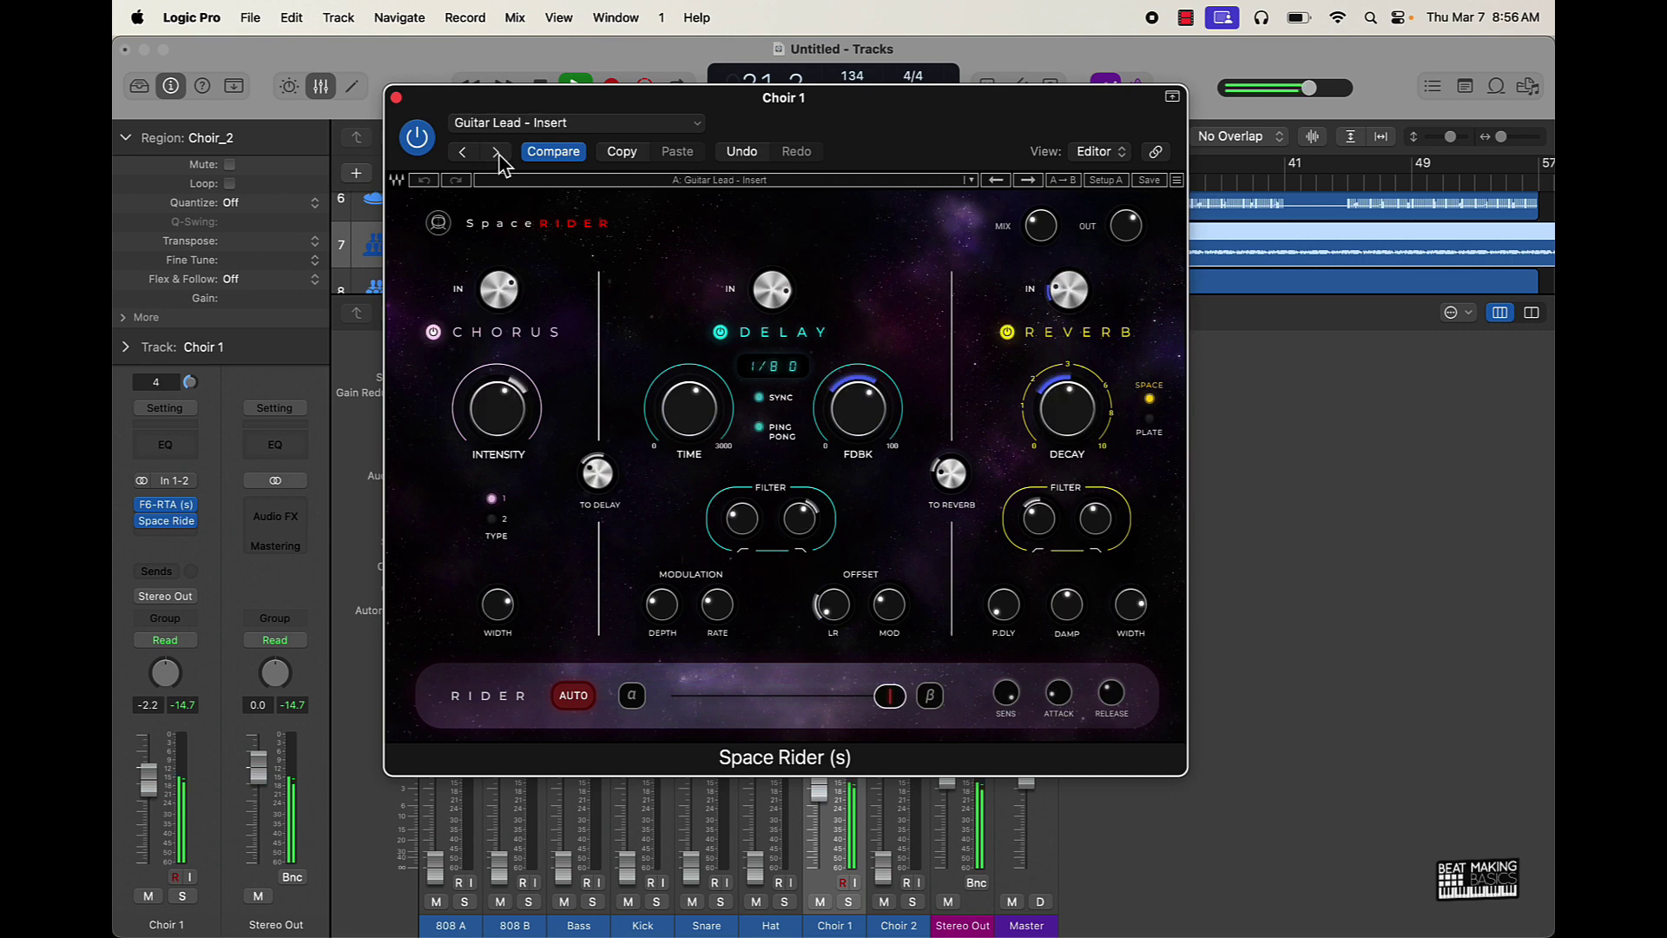
click(498, 153)
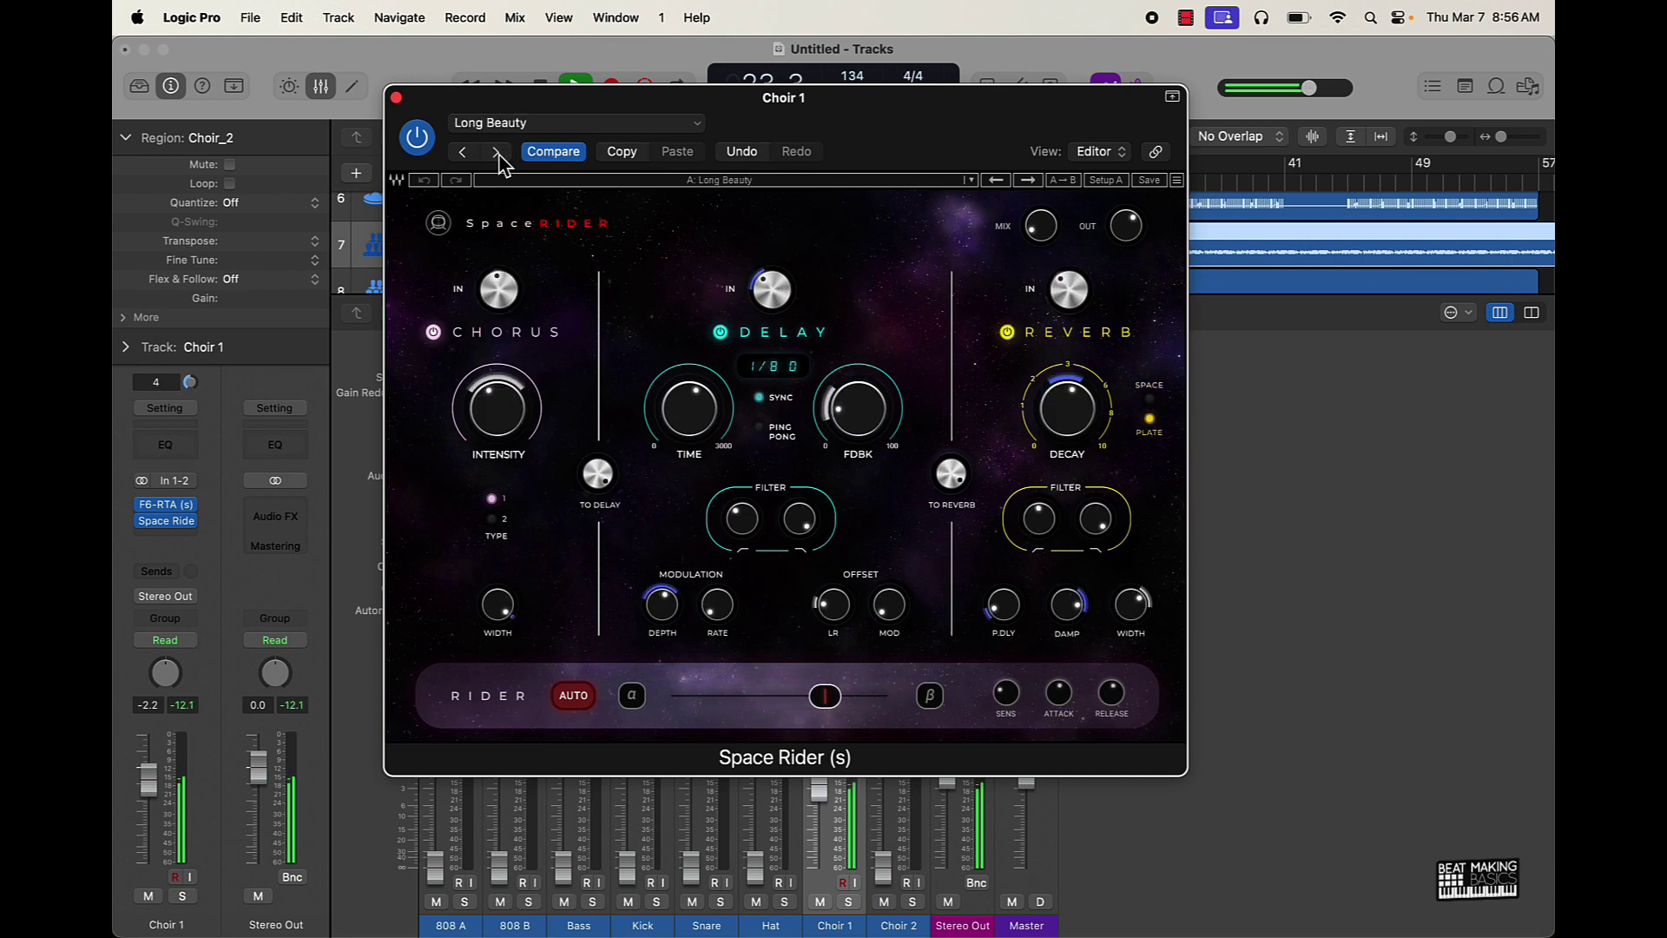
click(498, 153)
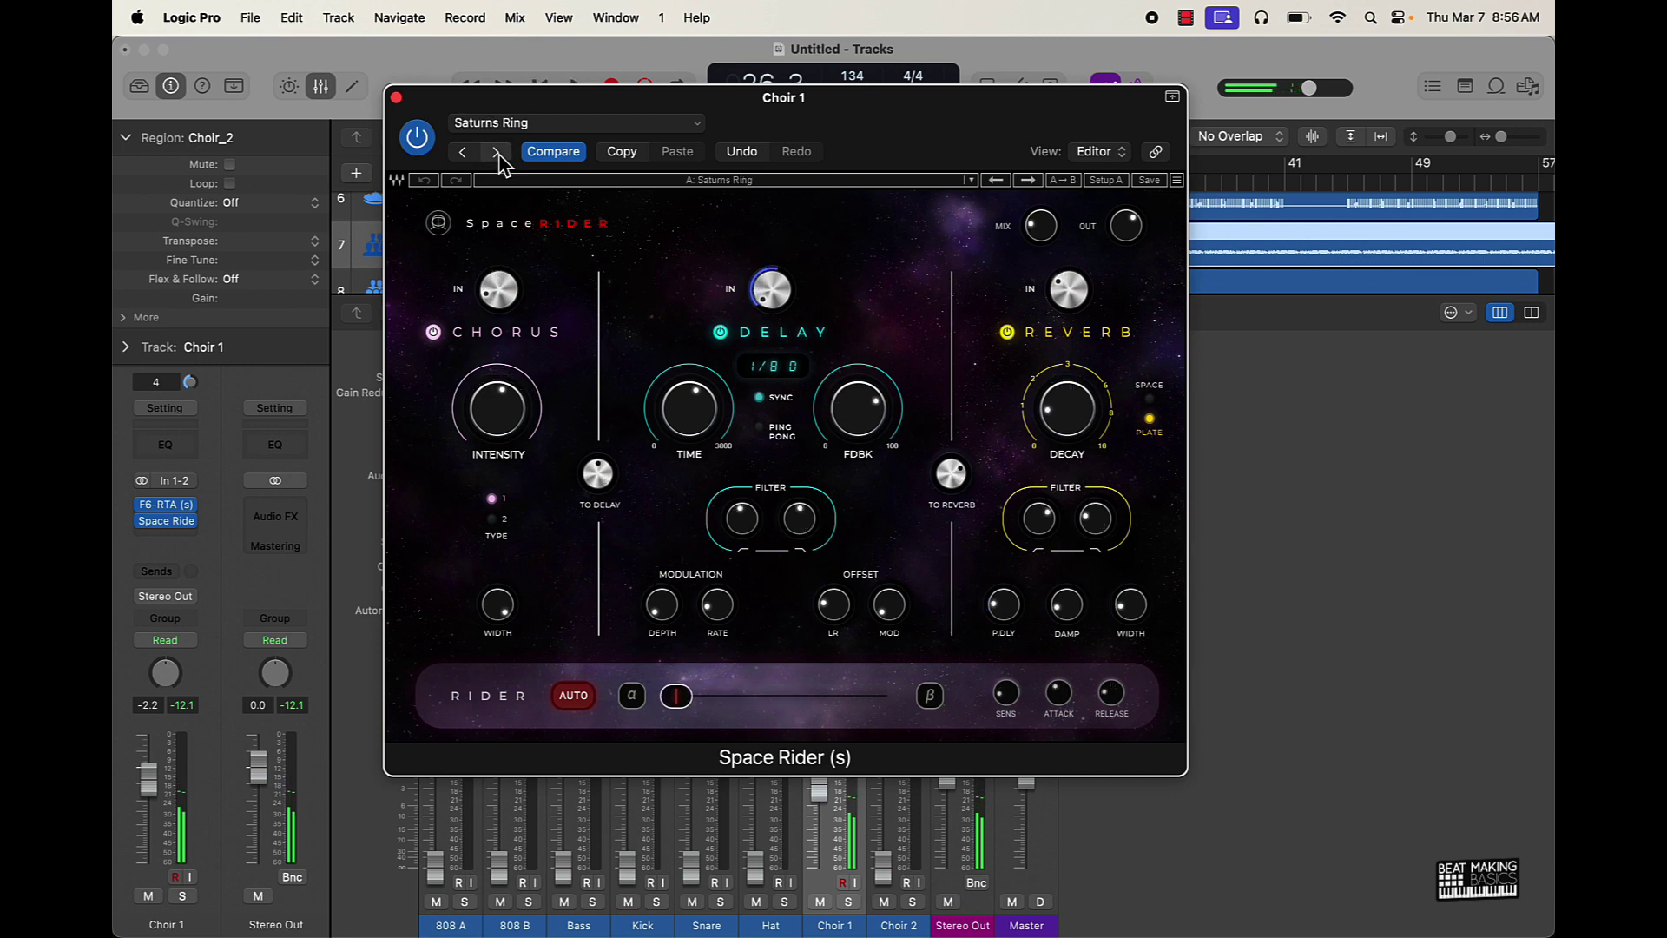
click(497, 153)
click(498, 152)
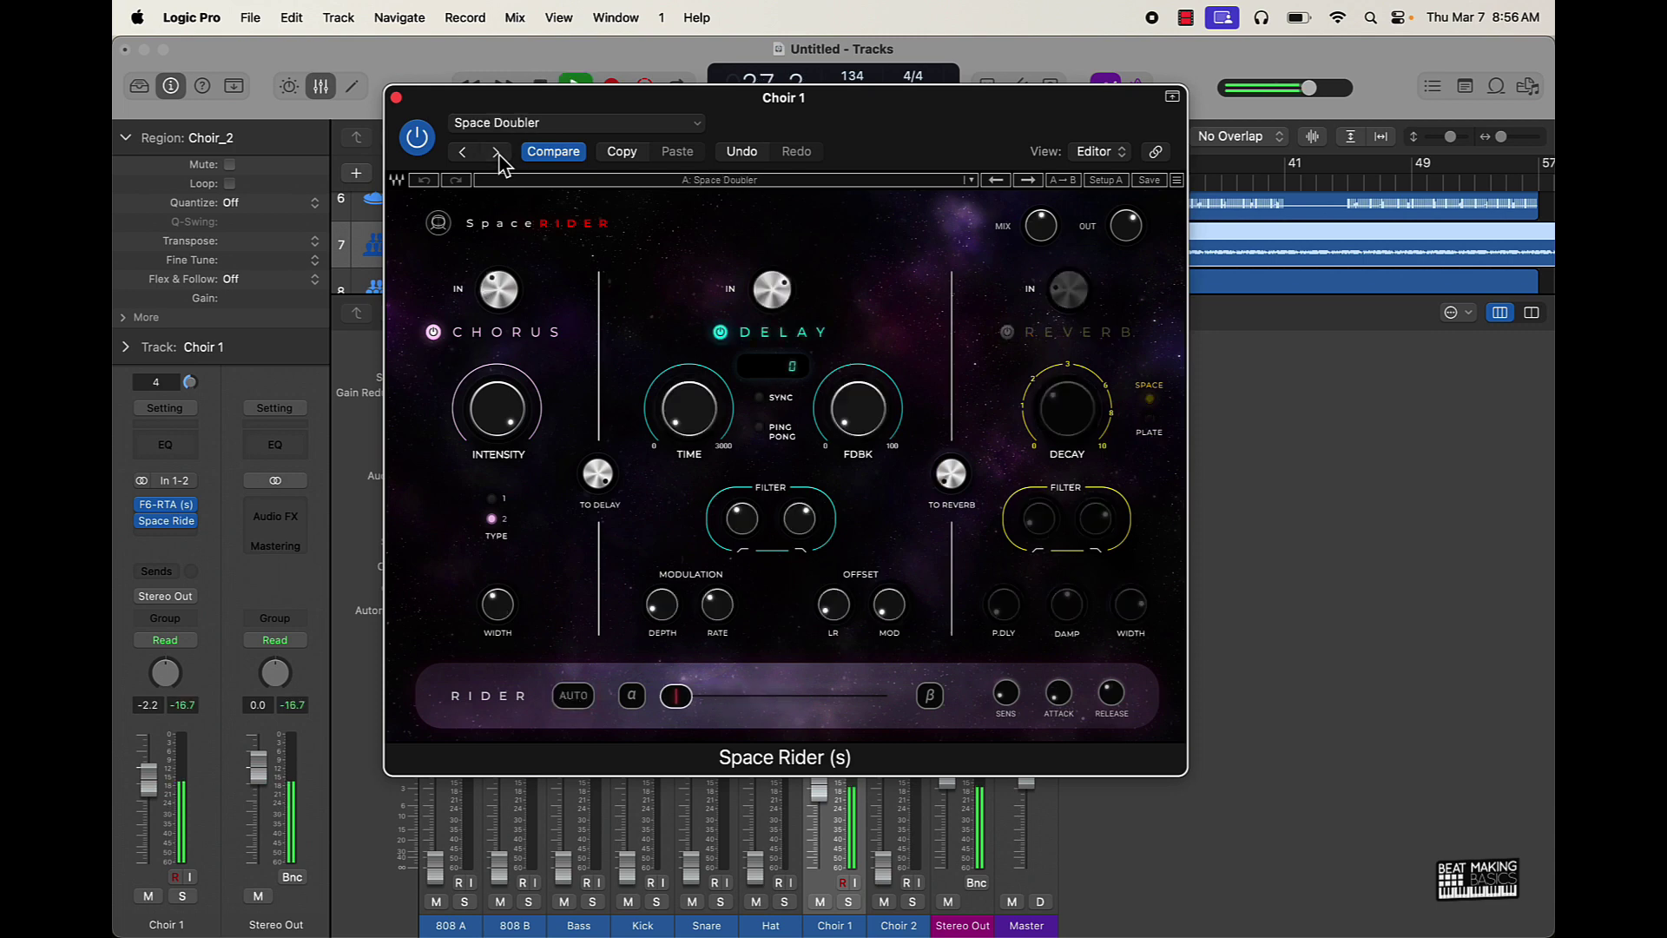
click(498, 153)
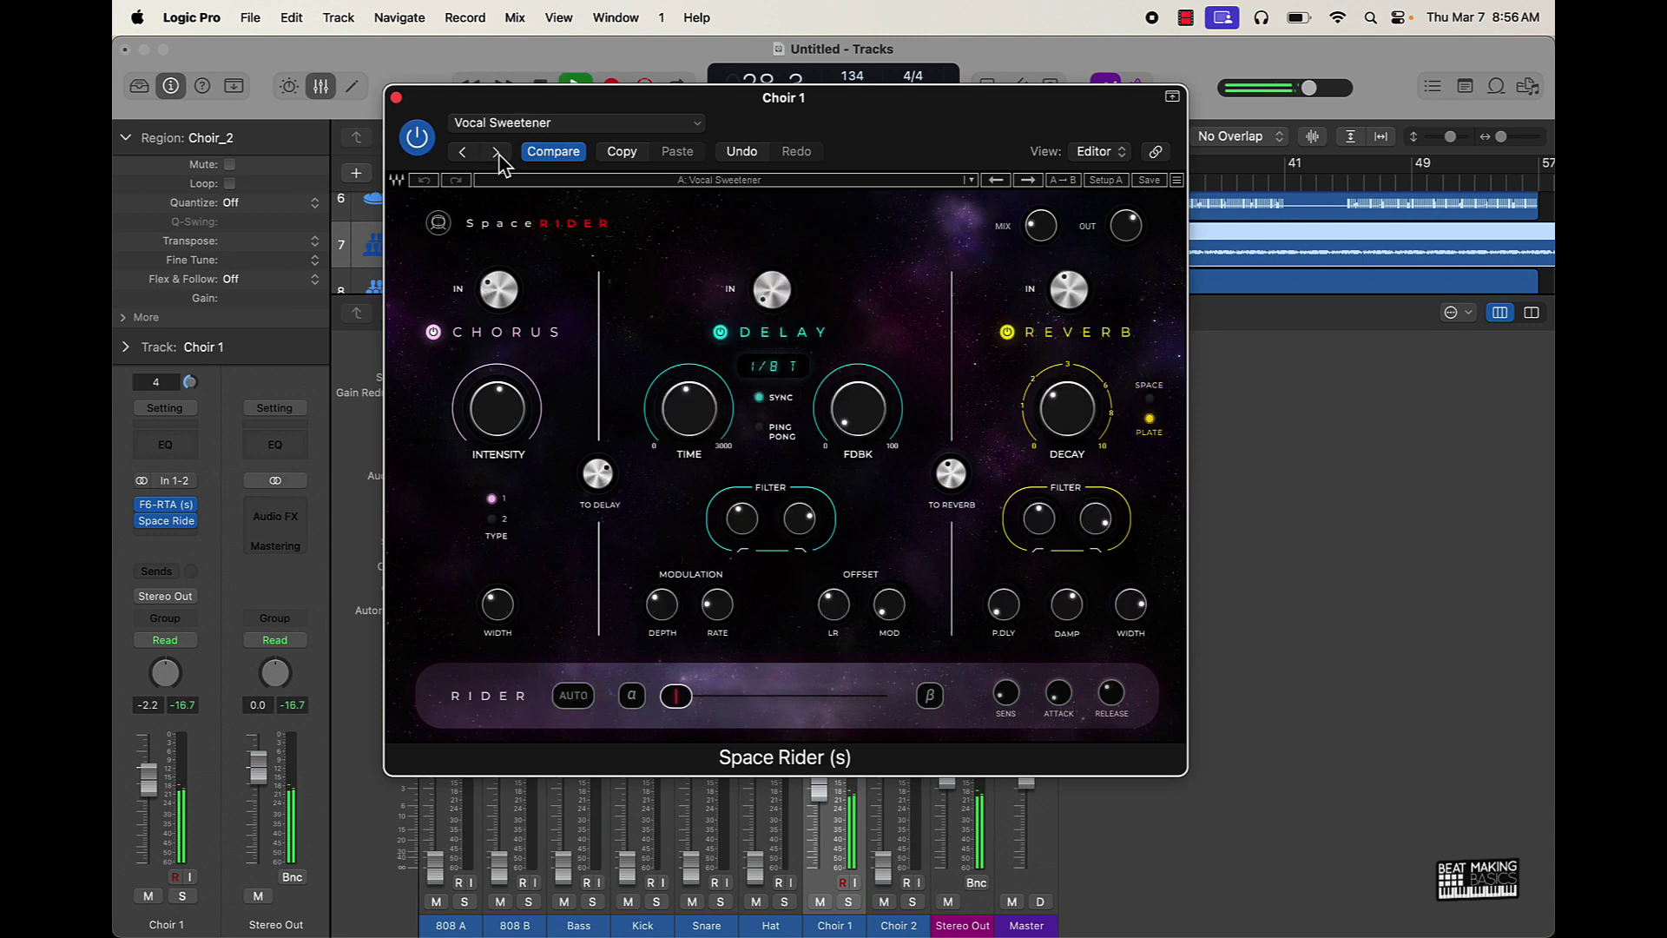
click(498, 153)
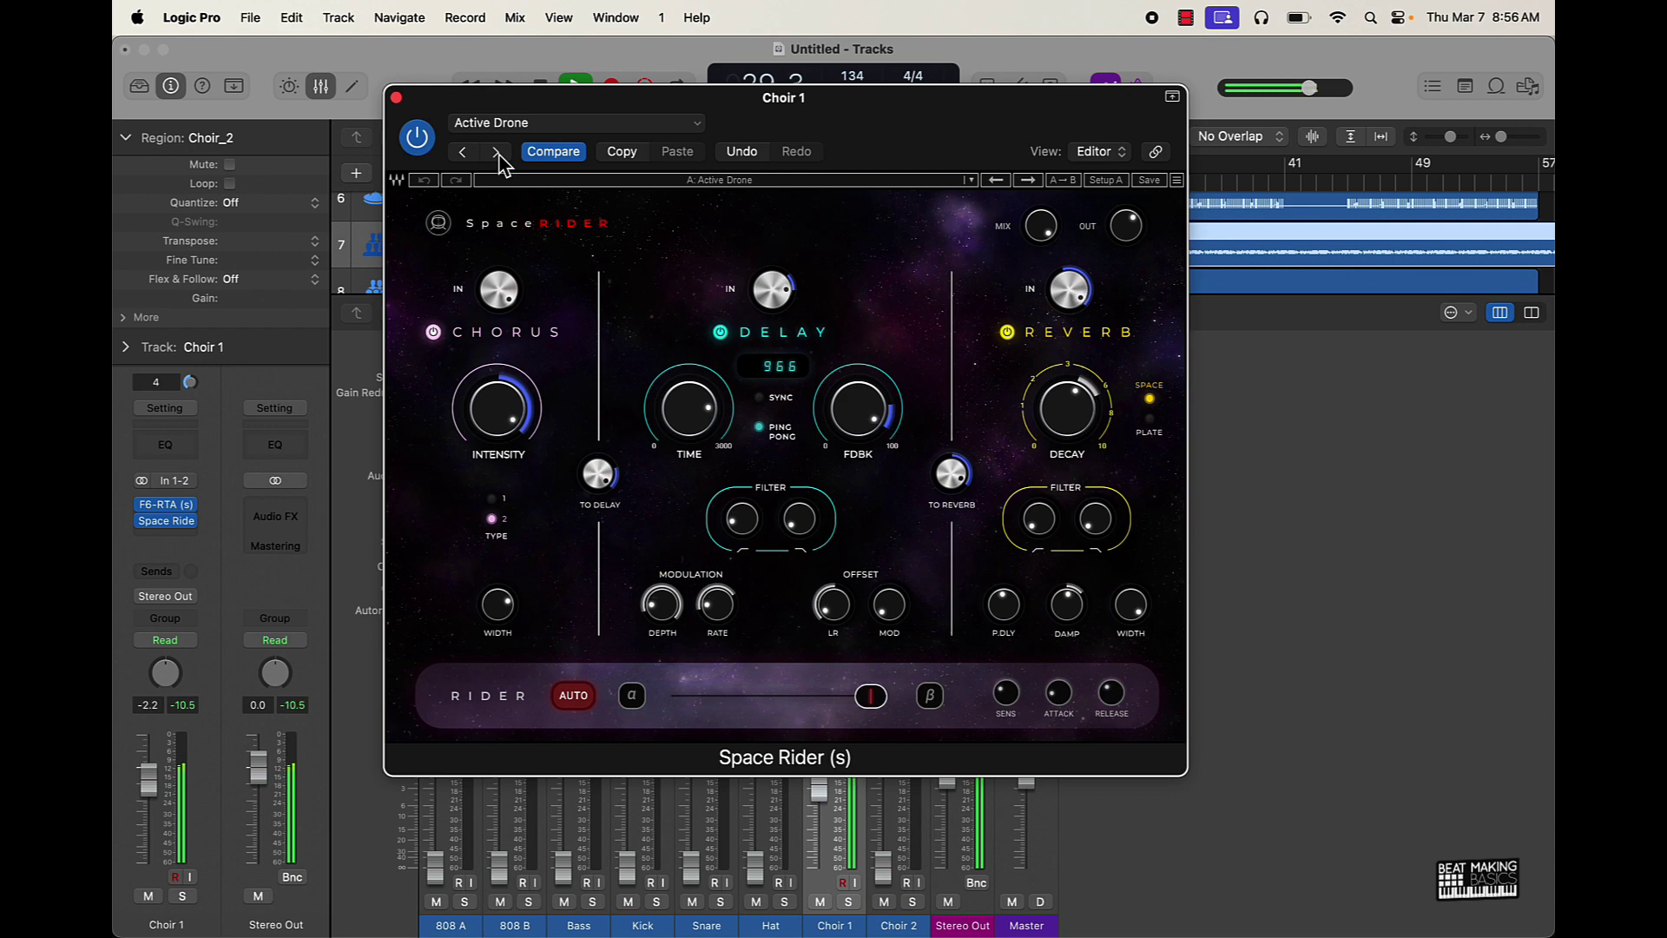
click(497, 153)
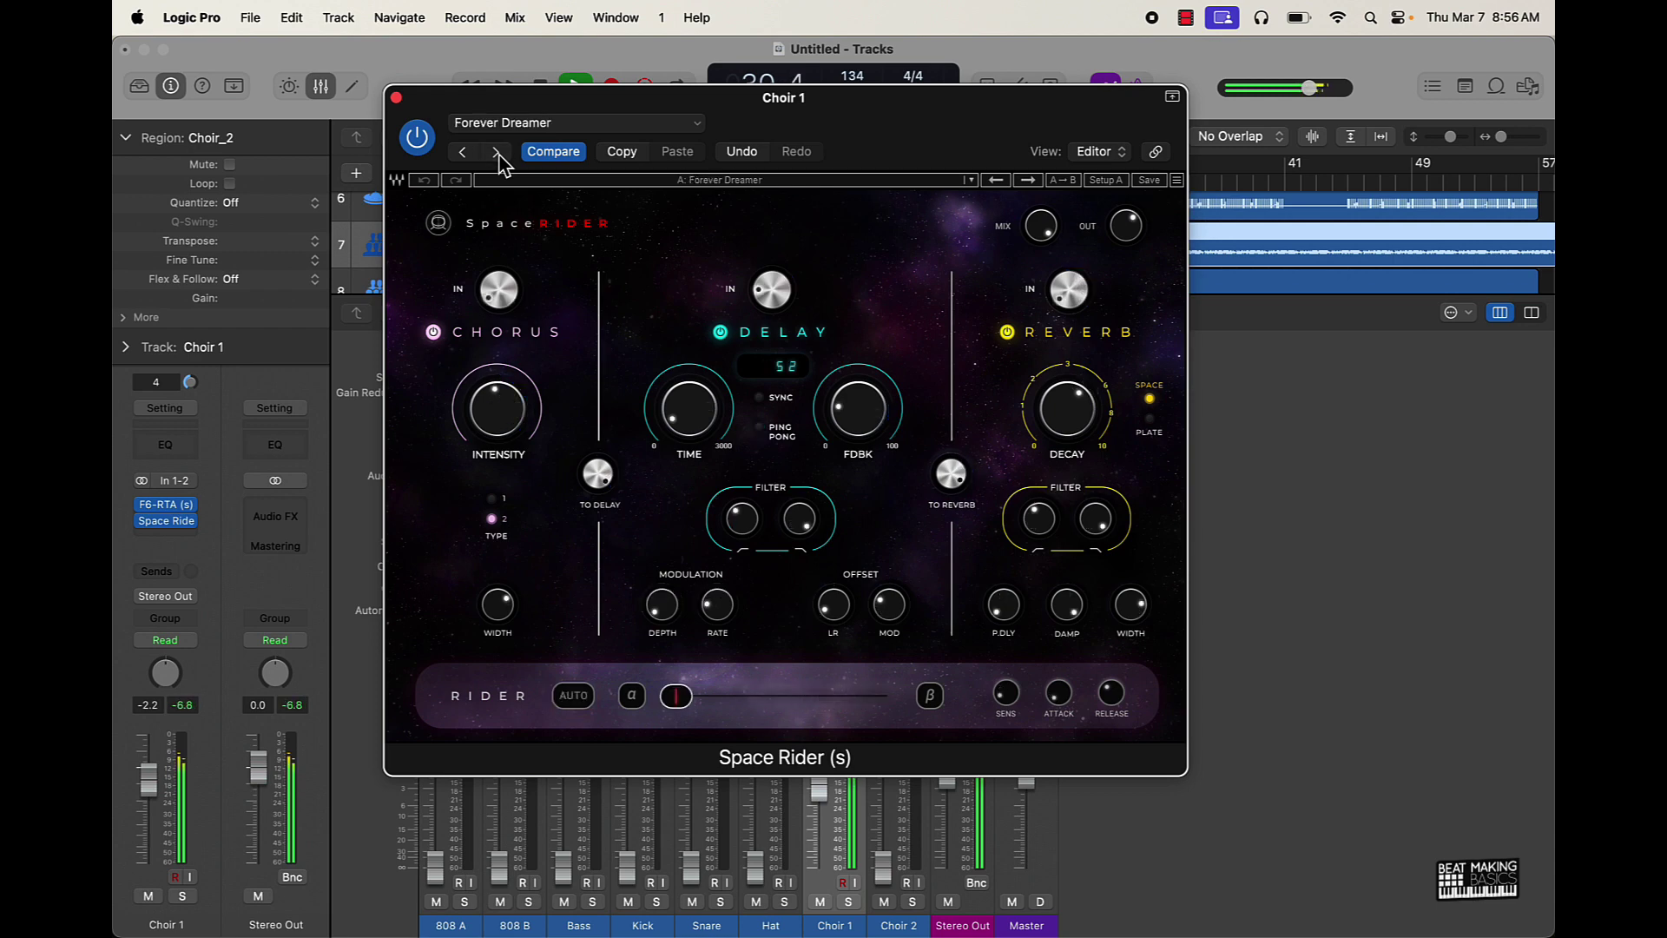
click(498, 152)
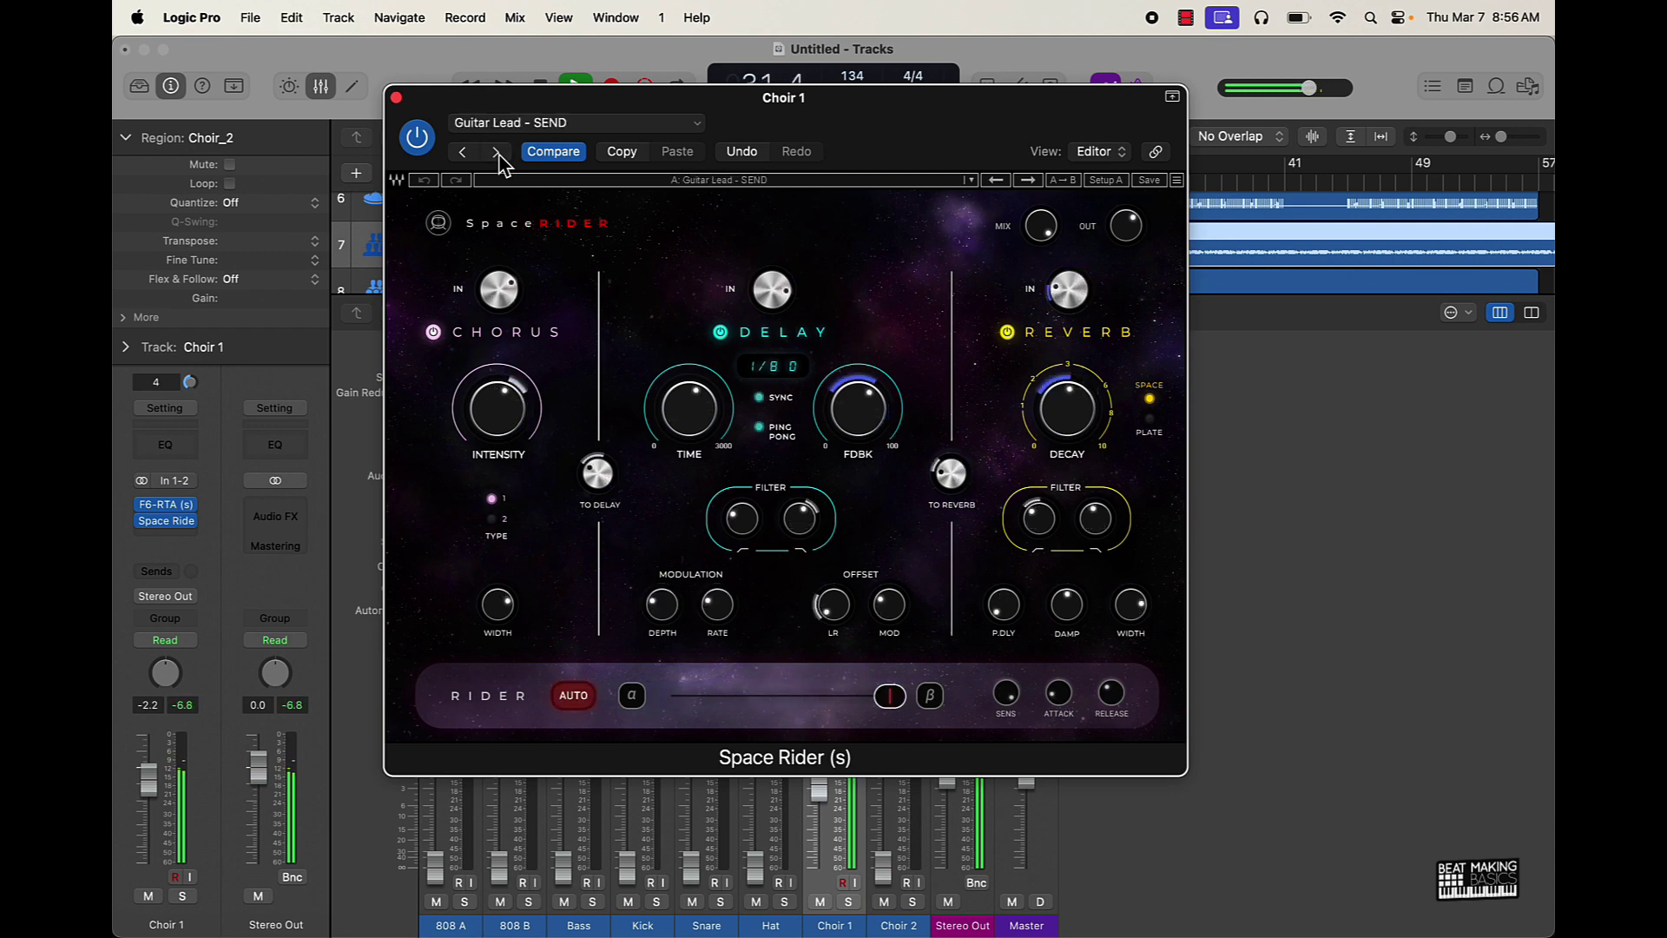
click(498, 152)
click(498, 153)
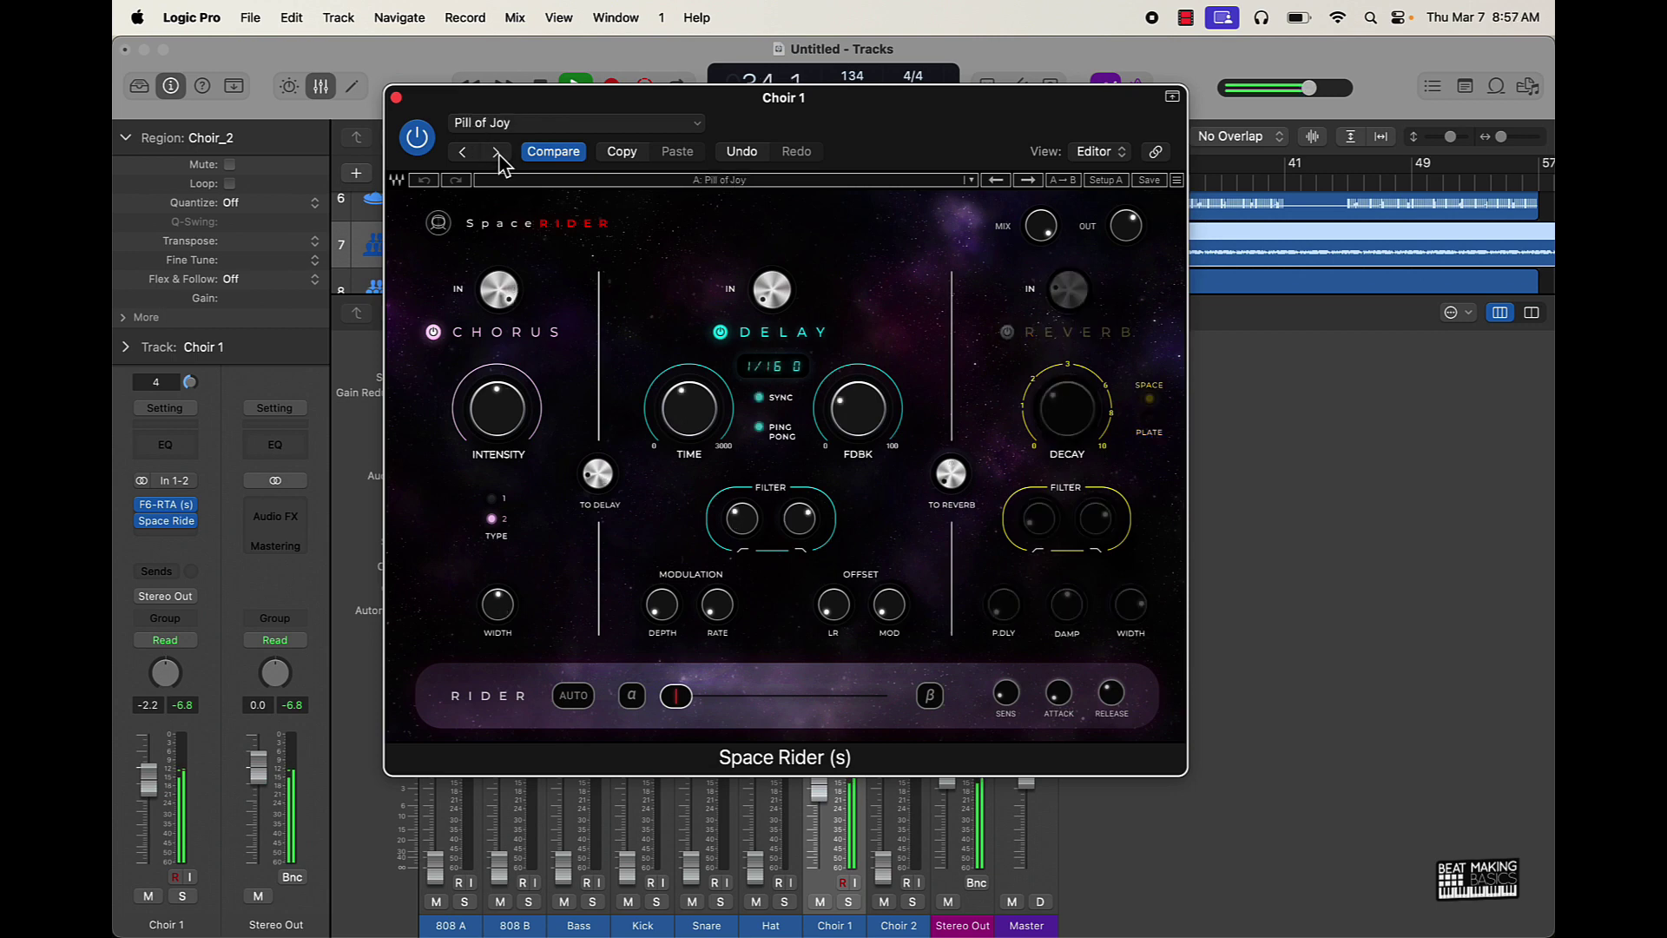
click(498, 153)
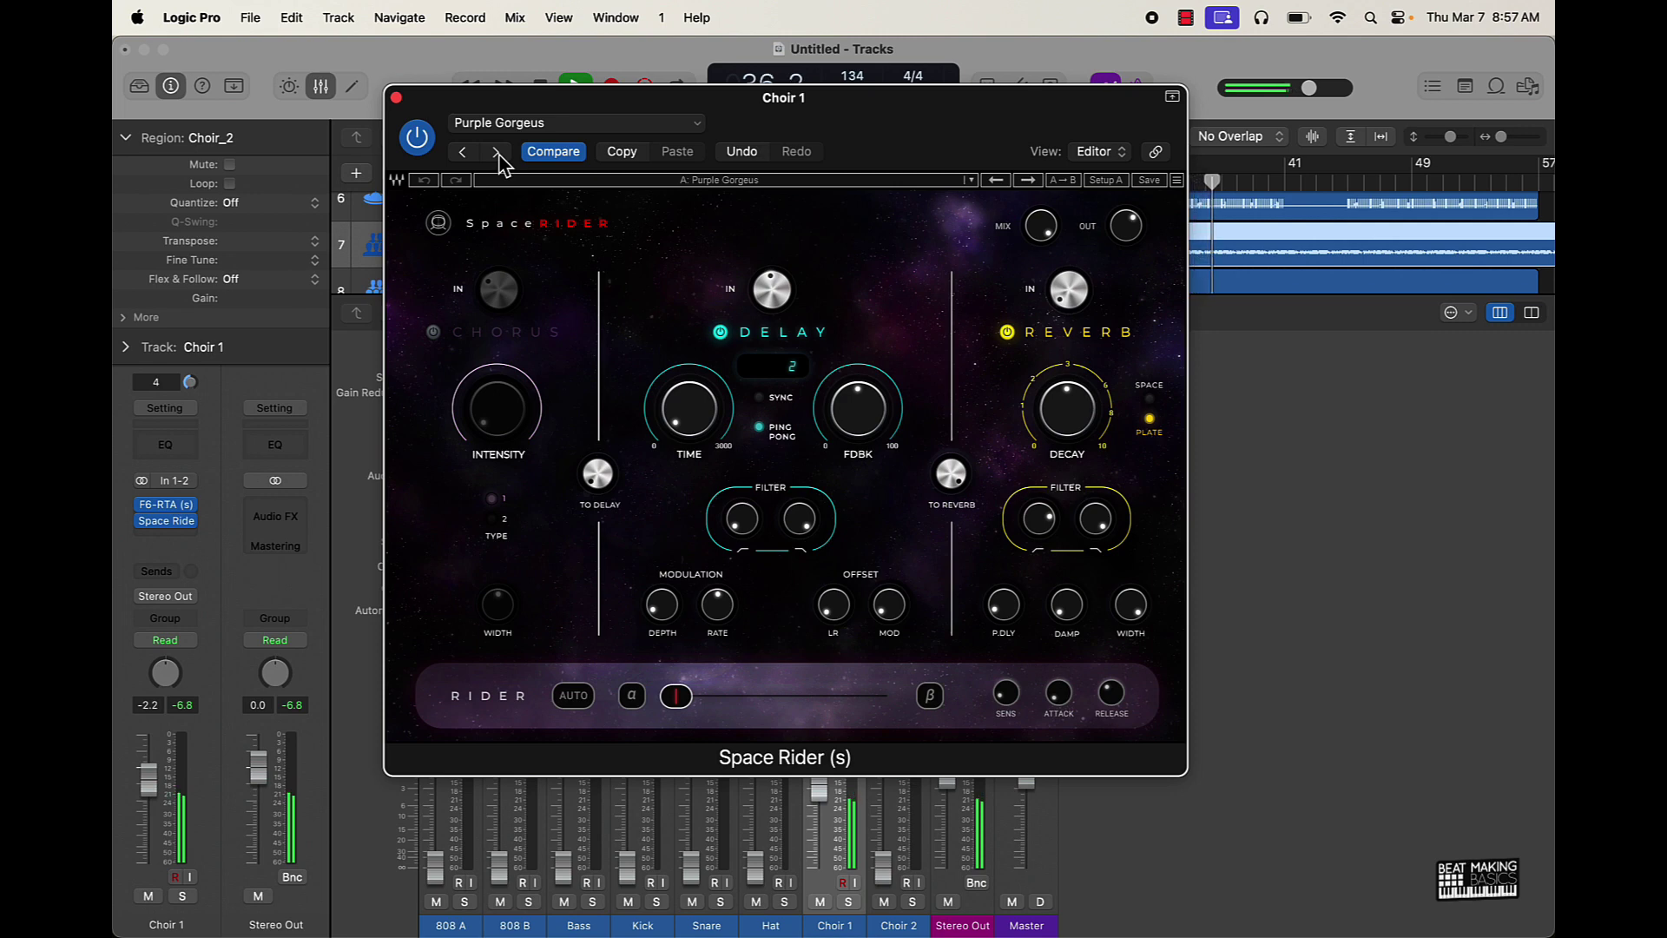
key(XF86AudioRaiseVolume)
key(XF86AudioRaiseVolume)
click(498, 154)
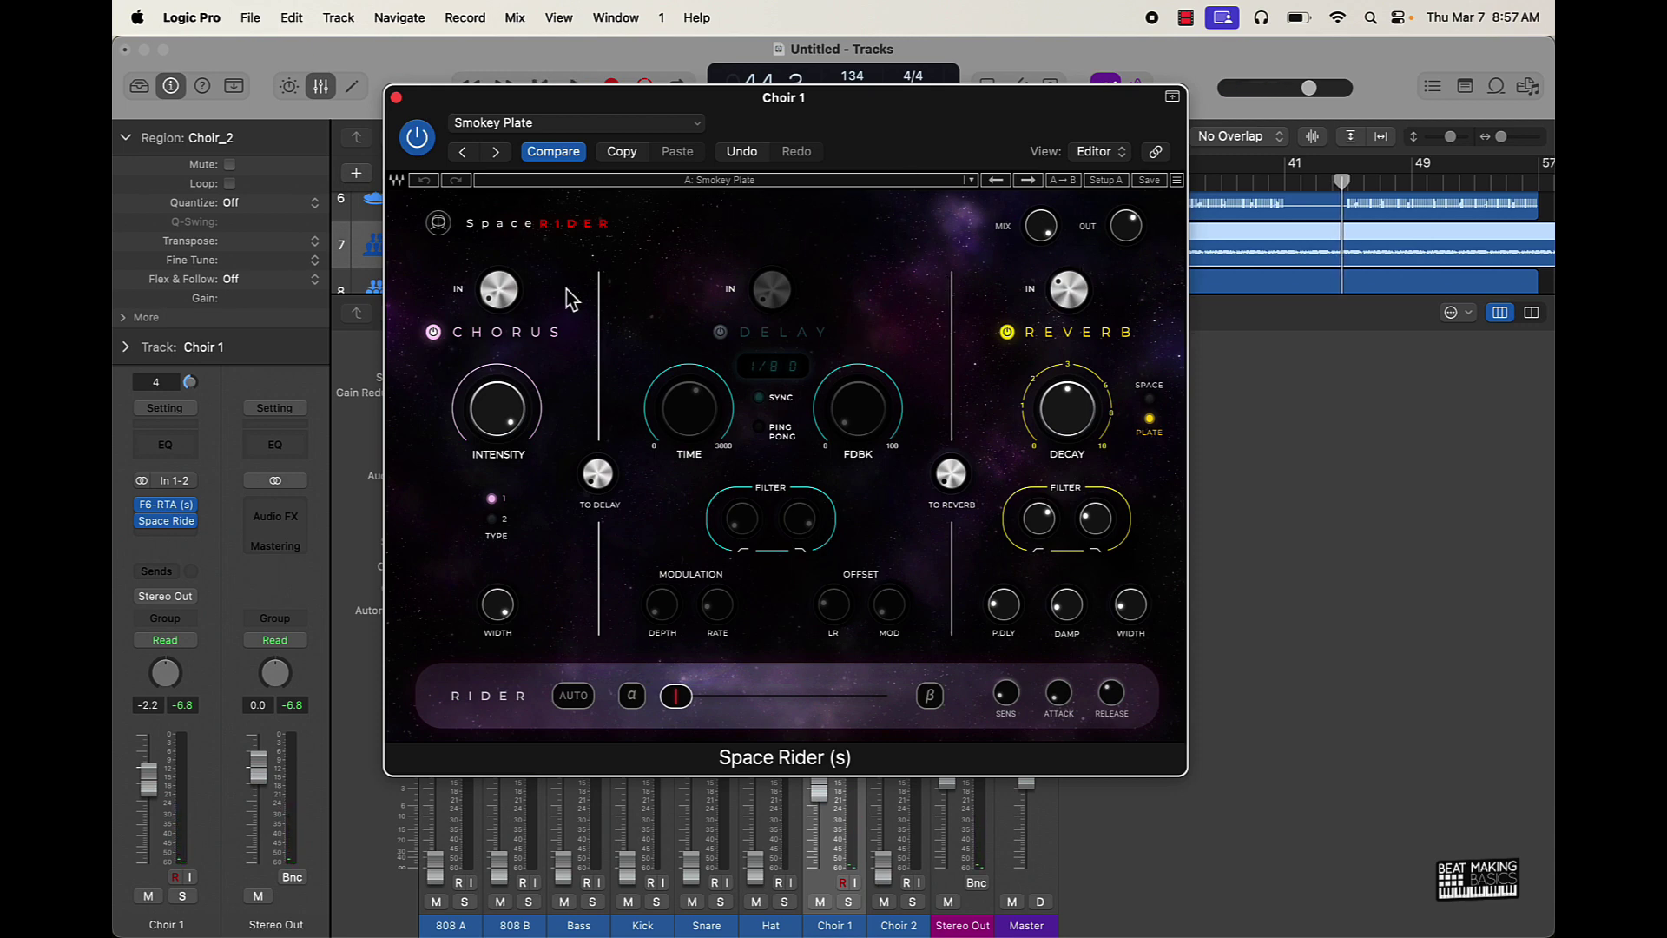
- Turn the Space Rider MIX knob down to 44 and listen to the reverb
drag(1043, 227, 1021, 528)
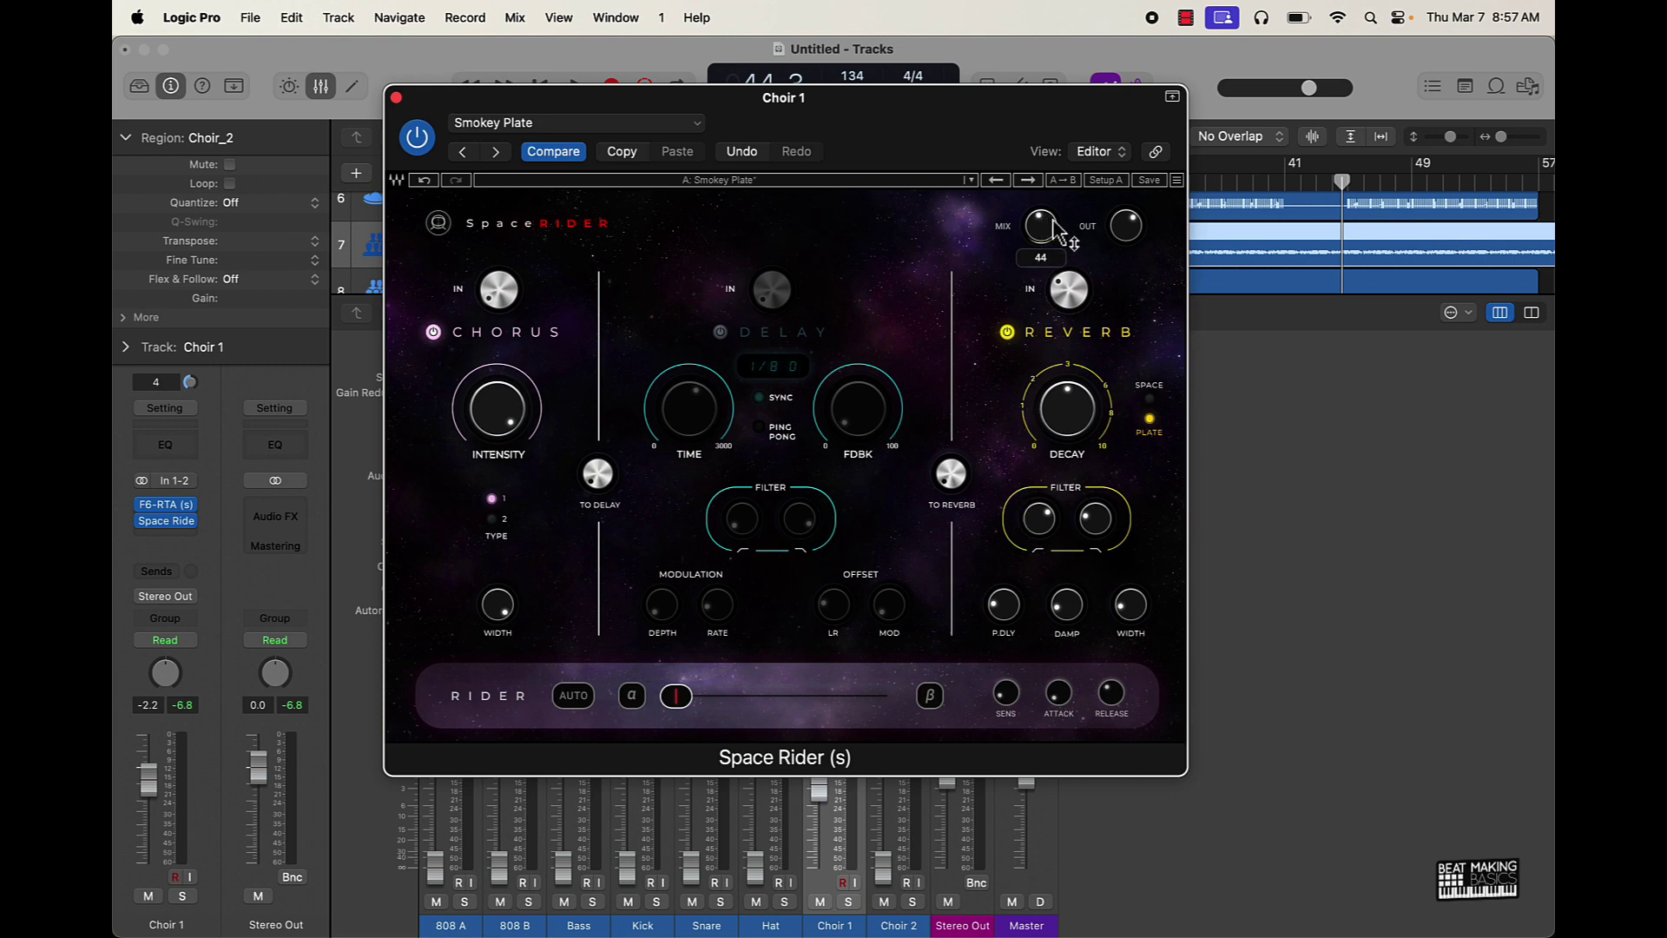
key(space)
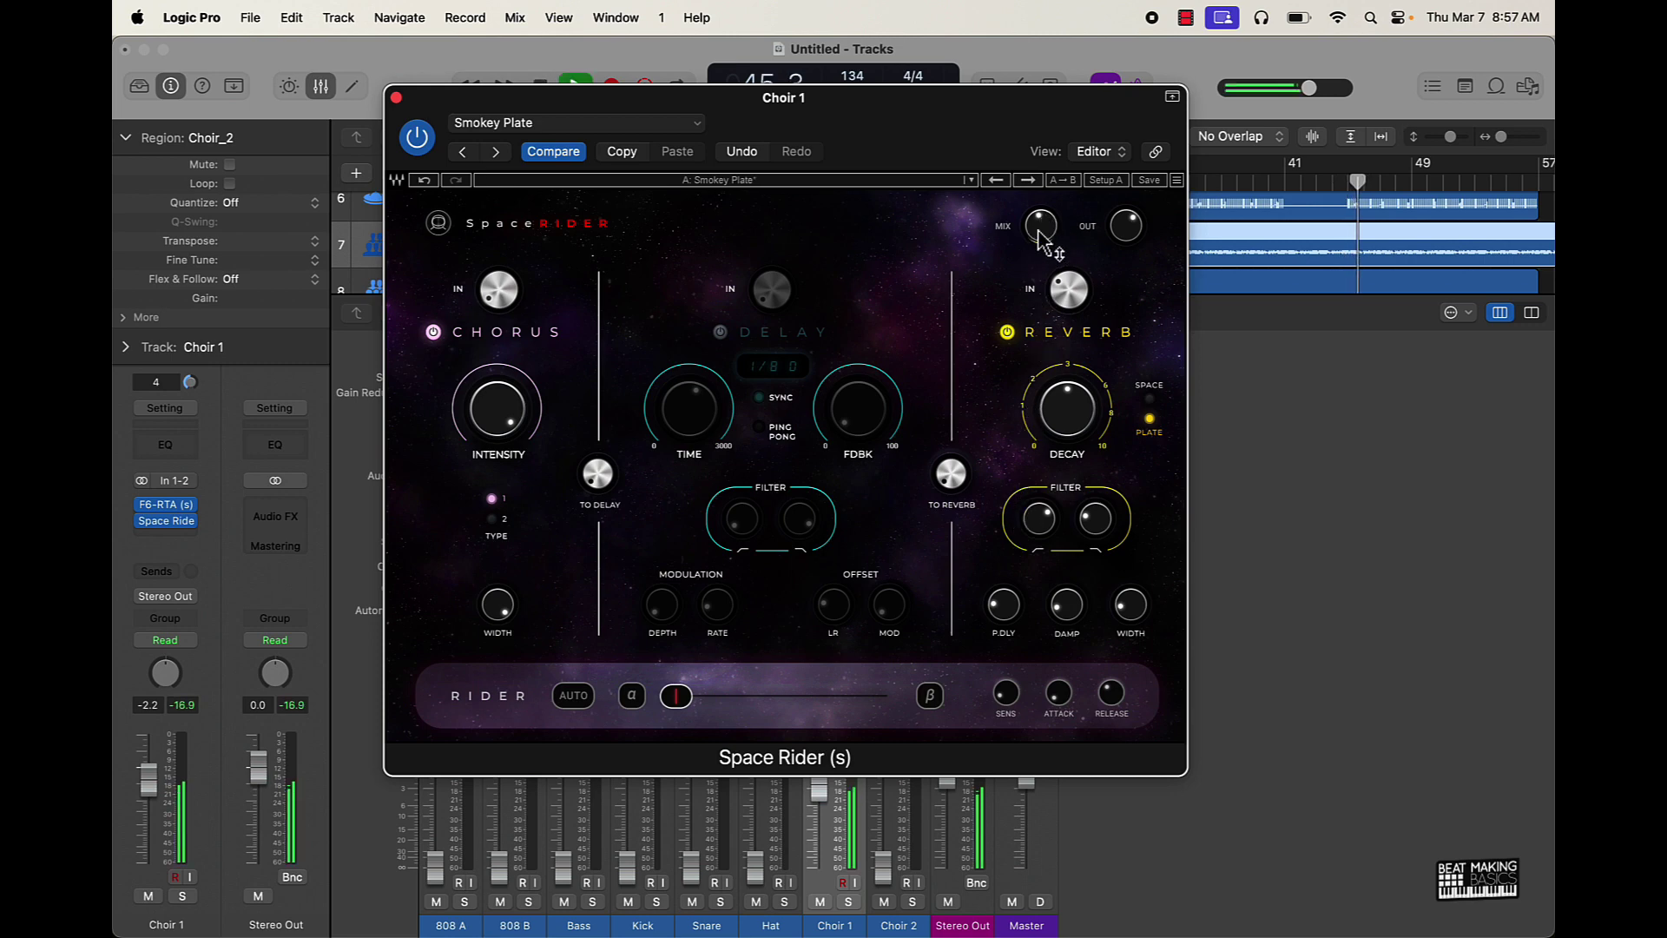
key(space)
- Close Space Rider and the mixer, and set a cycle range over bars 5–9
click(397, 98)
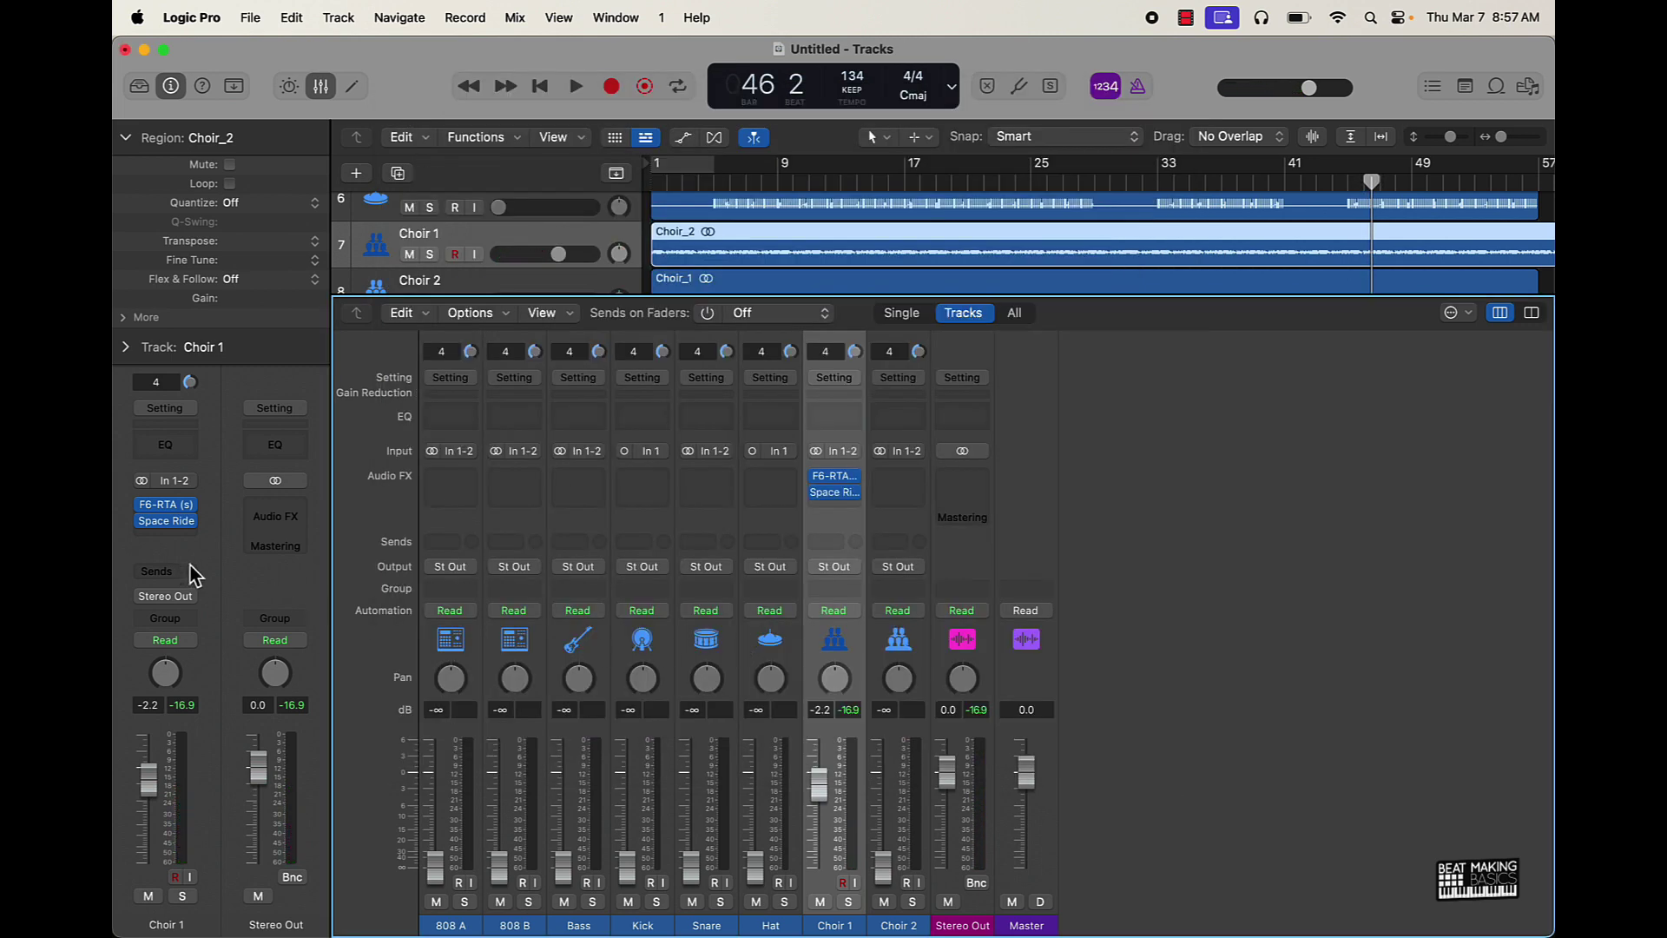
scroll(816, 864, down, 1)
click(321, 86)
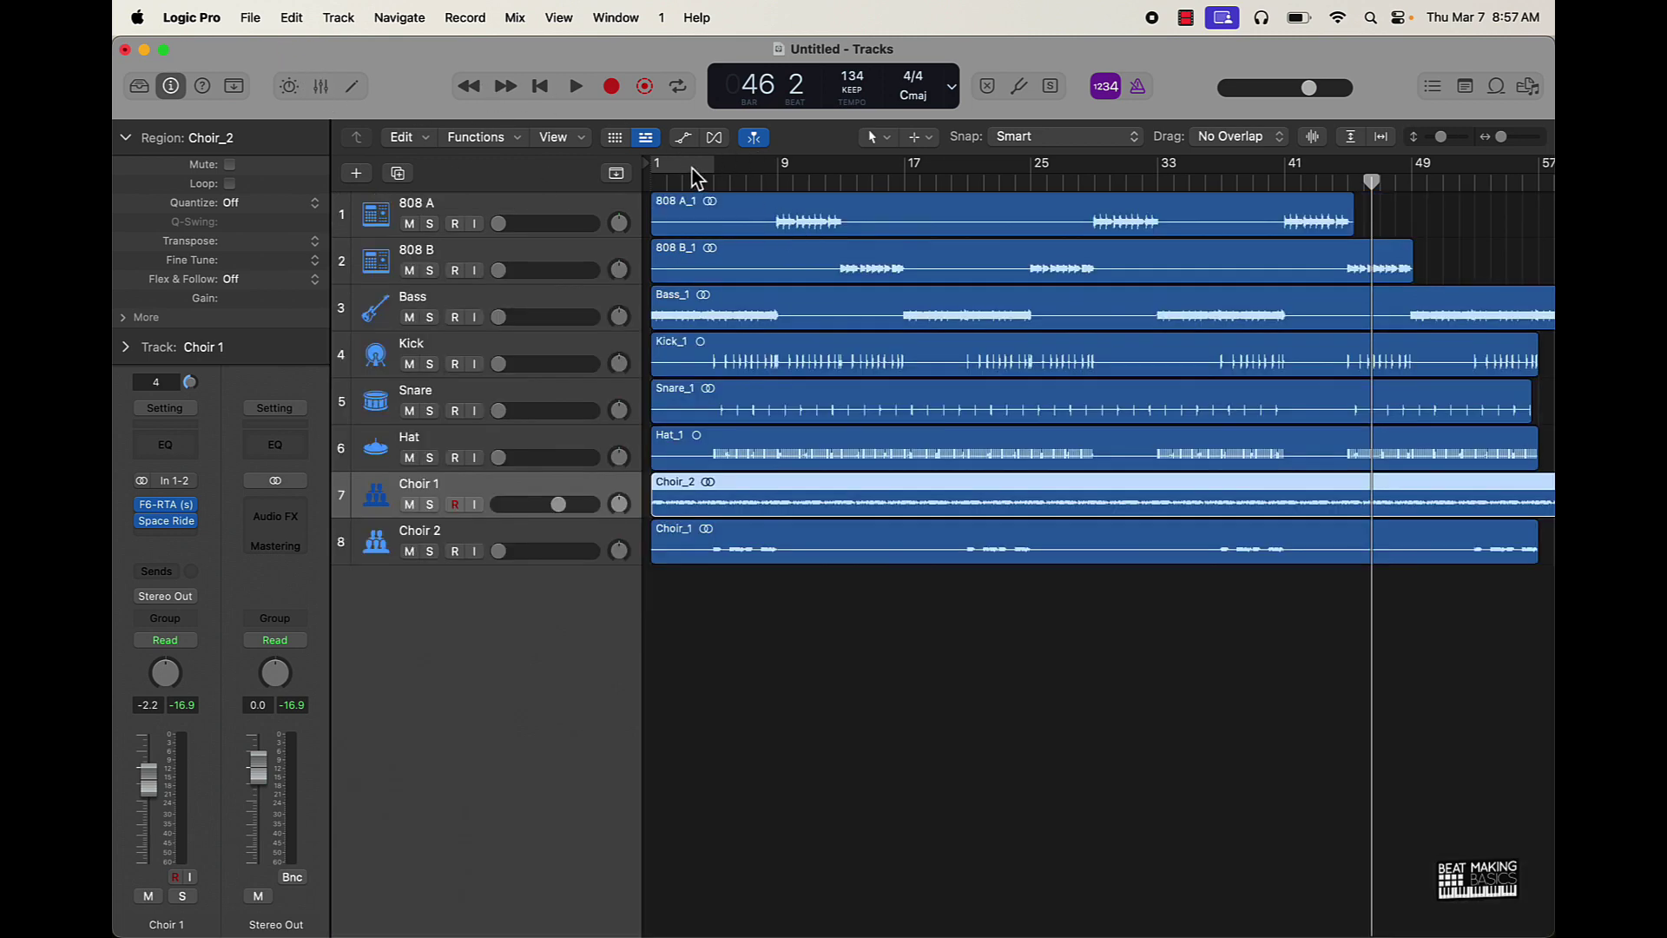
click(694, 171)
drag(692, 171, 756, 171)
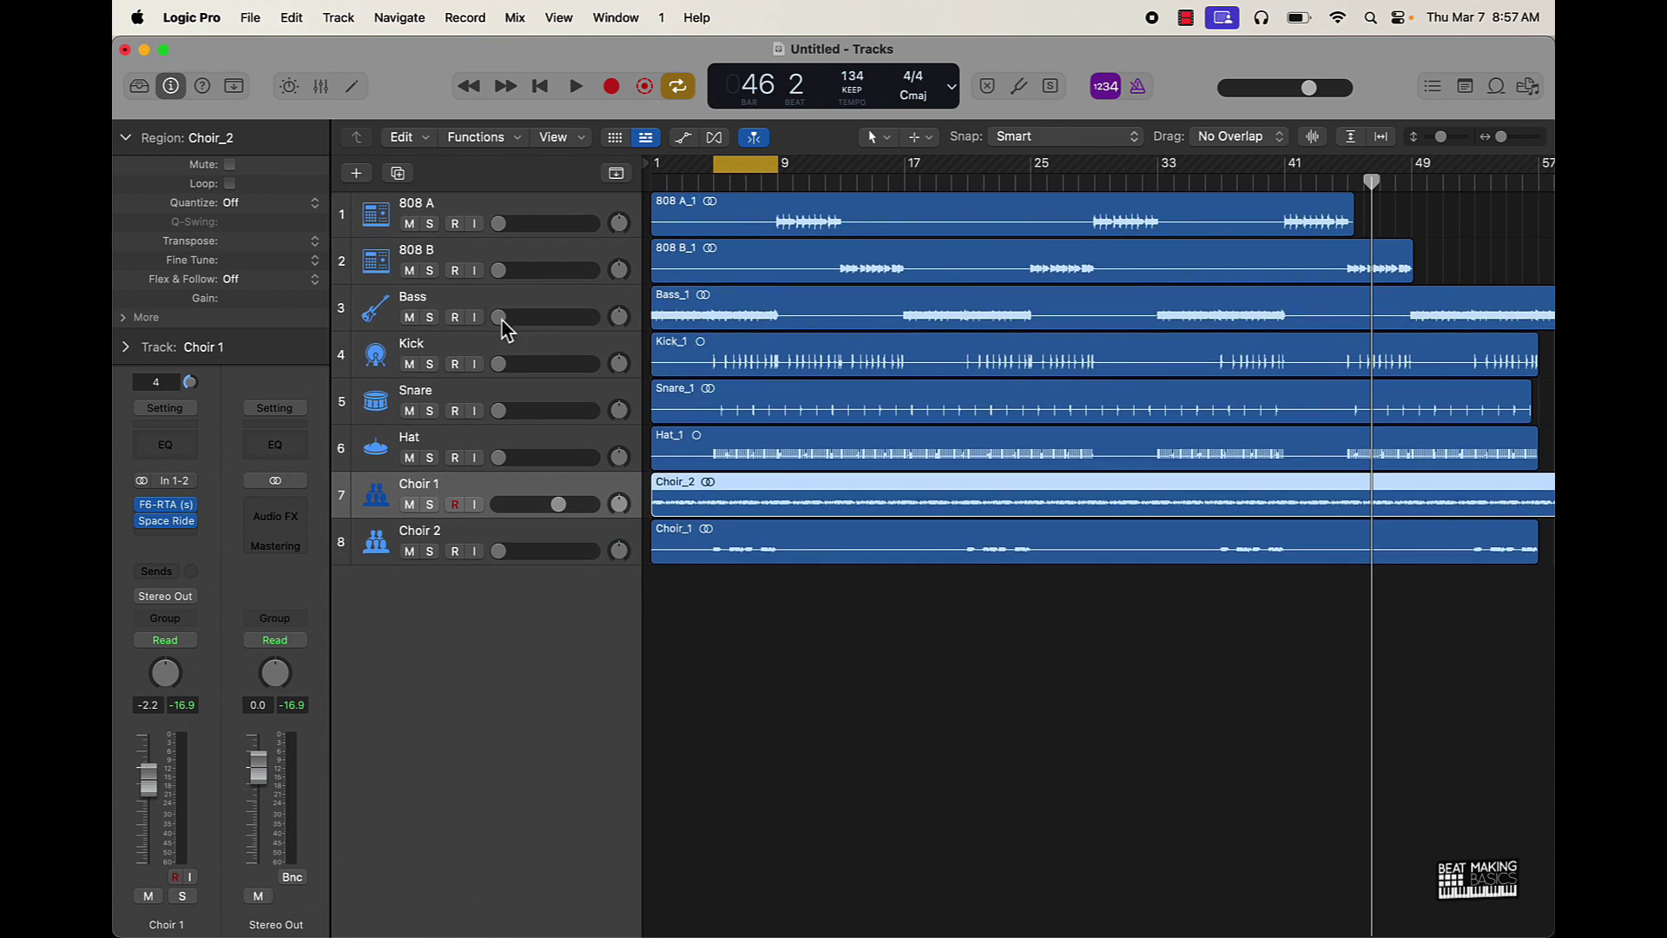
- Raise Bass, Snare (about -3.6 dB) and Hat, and push Kick to +6.0 dB while looping
drag(501, 319, 539, 317)
key(space)
drag(498, 411, 567, 410)
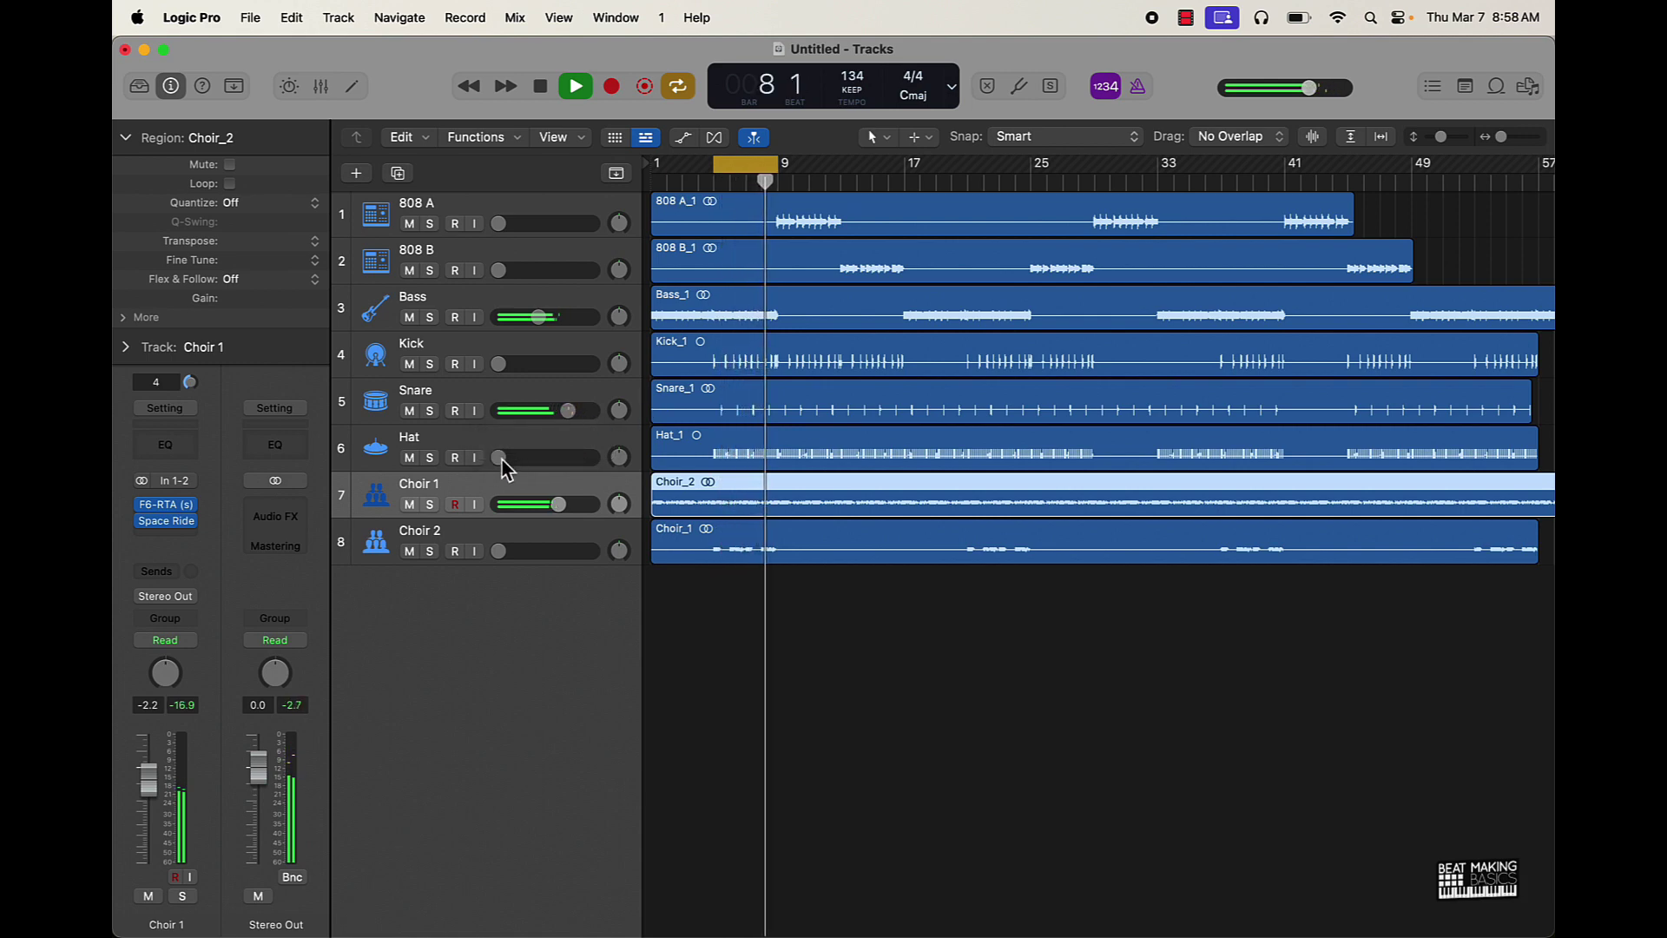
drag(498, 461, 498, 460)
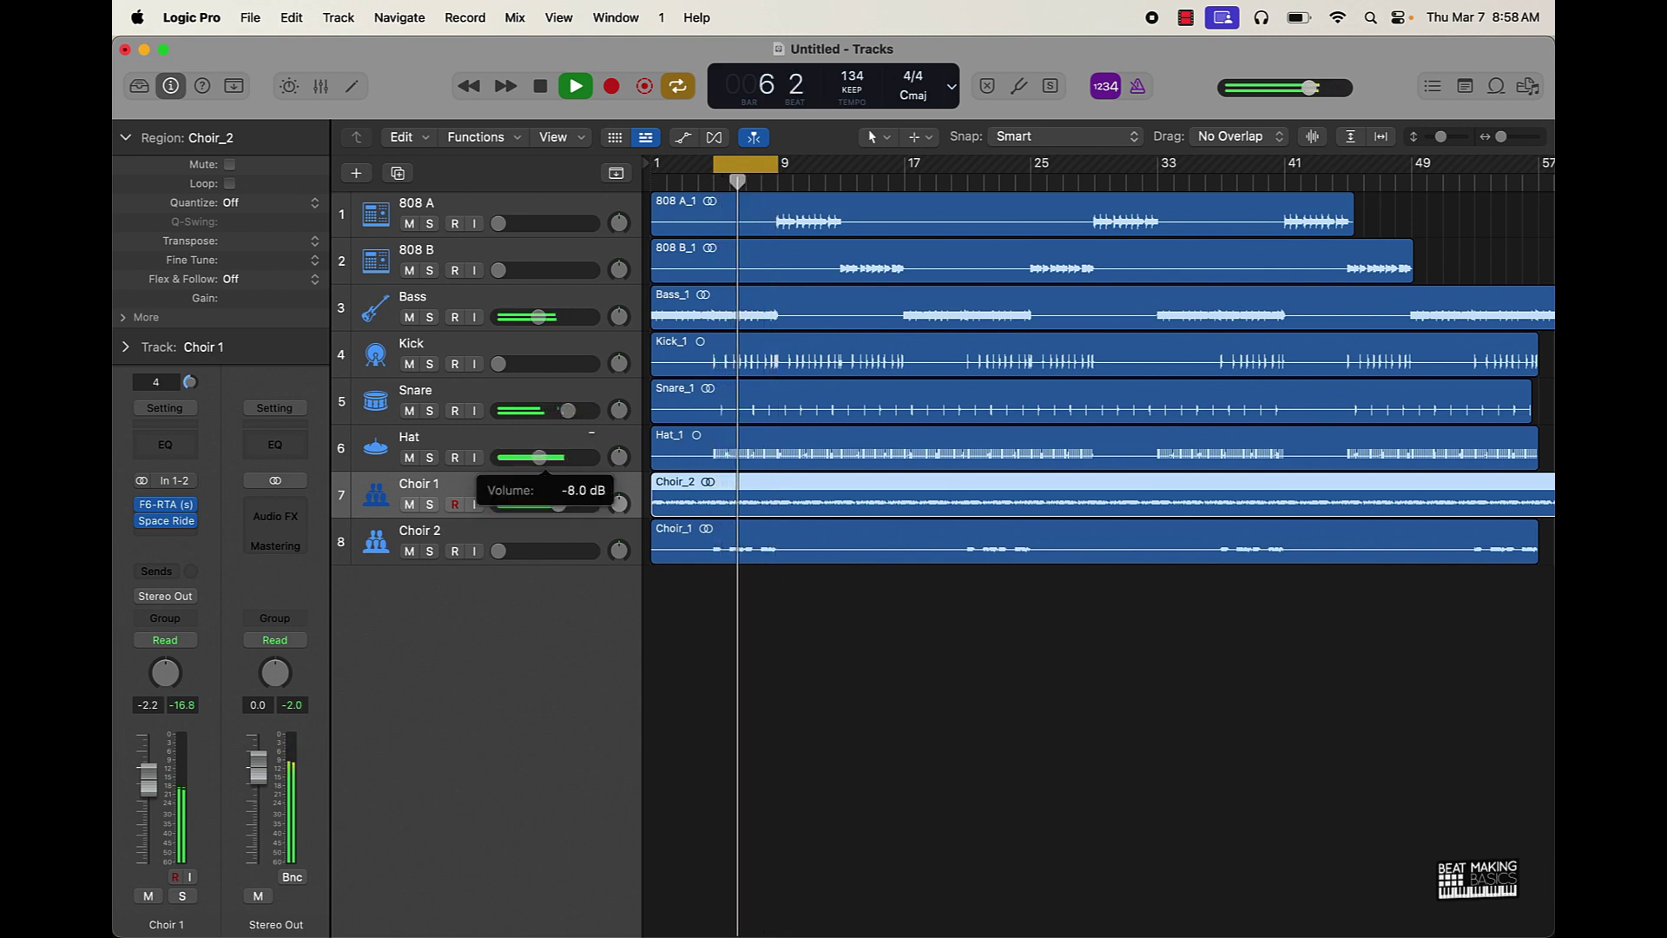
drag(559, 504, 558, 505)
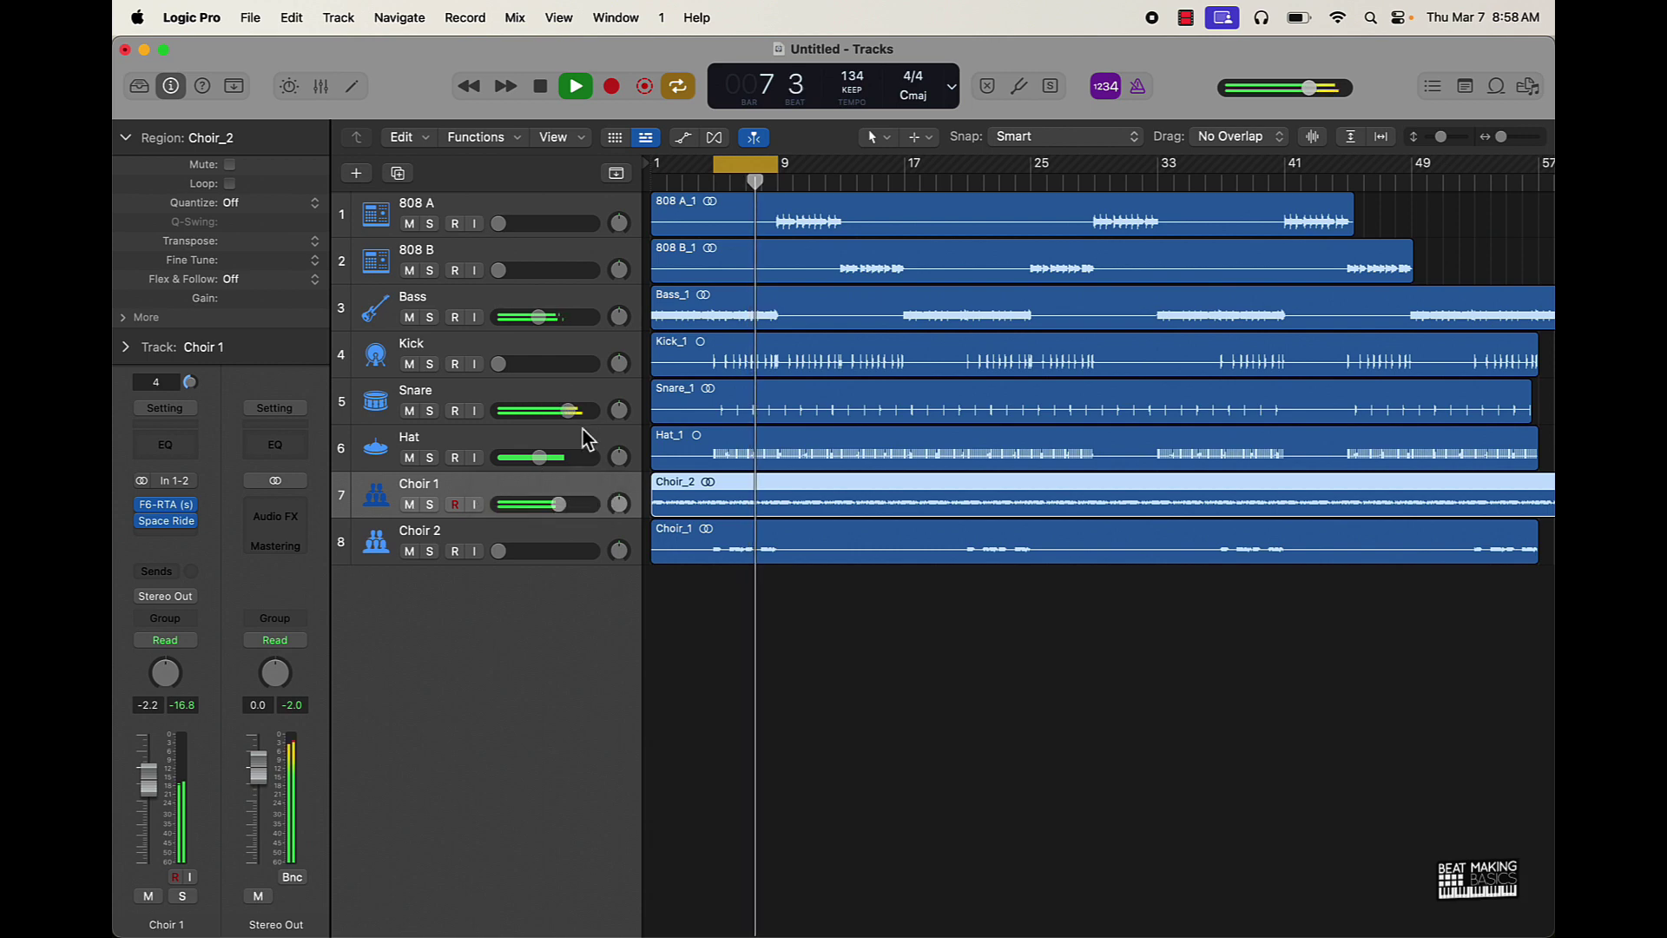
drag(577, 413, 575, 415)
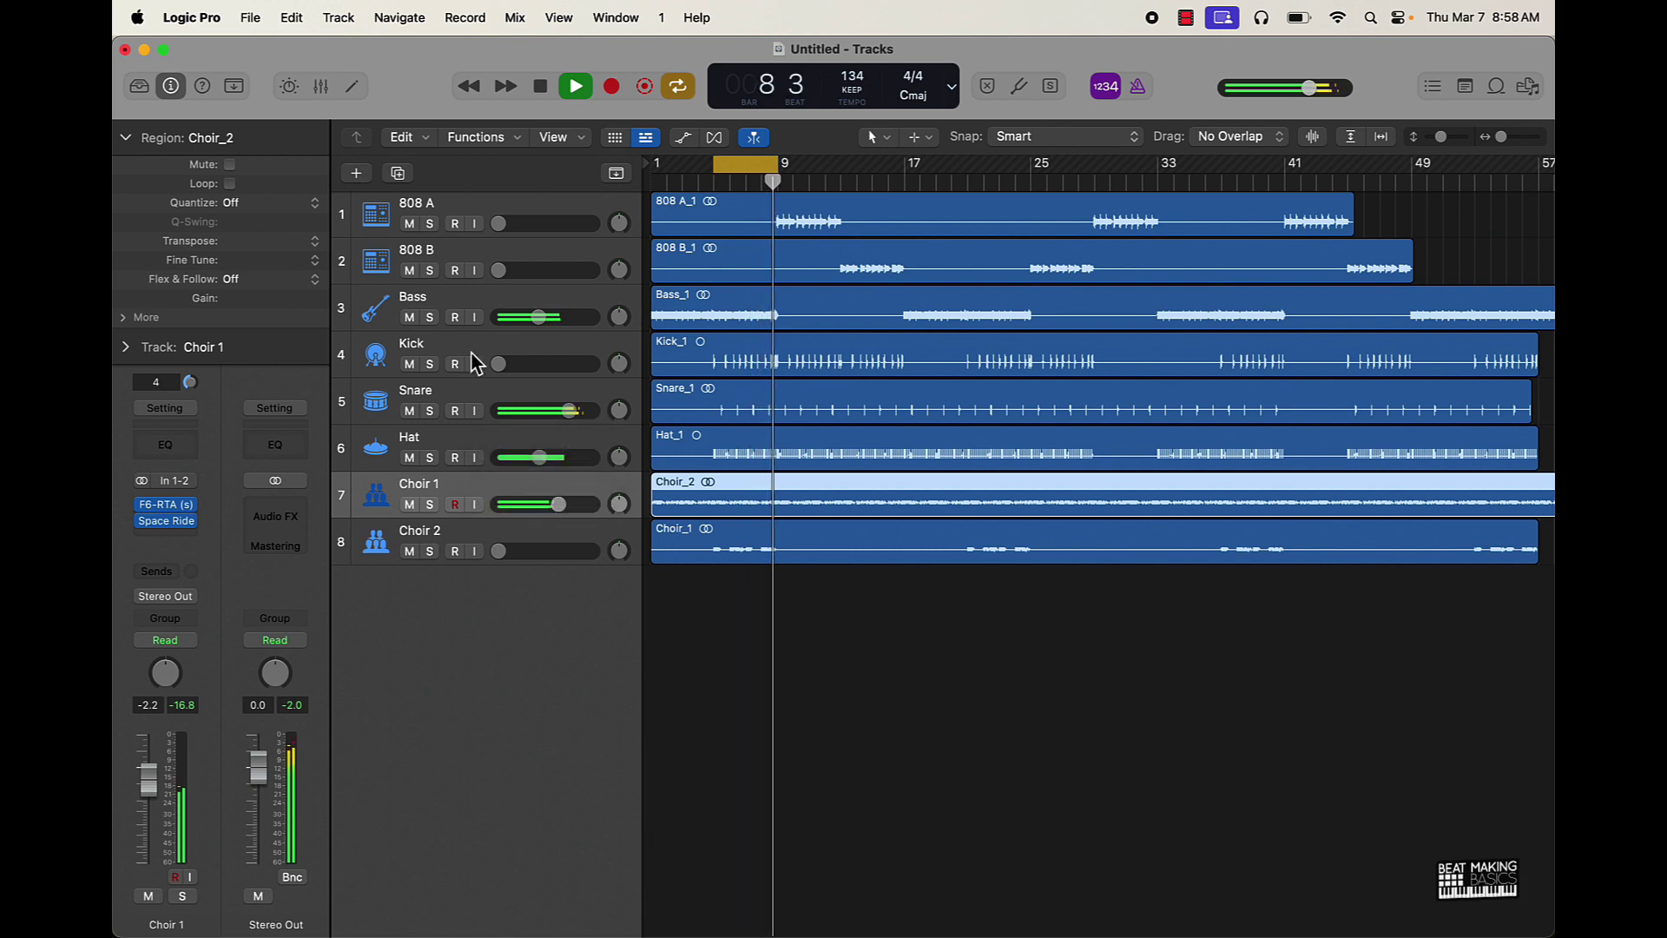
drag(506, 368, 570, 364)
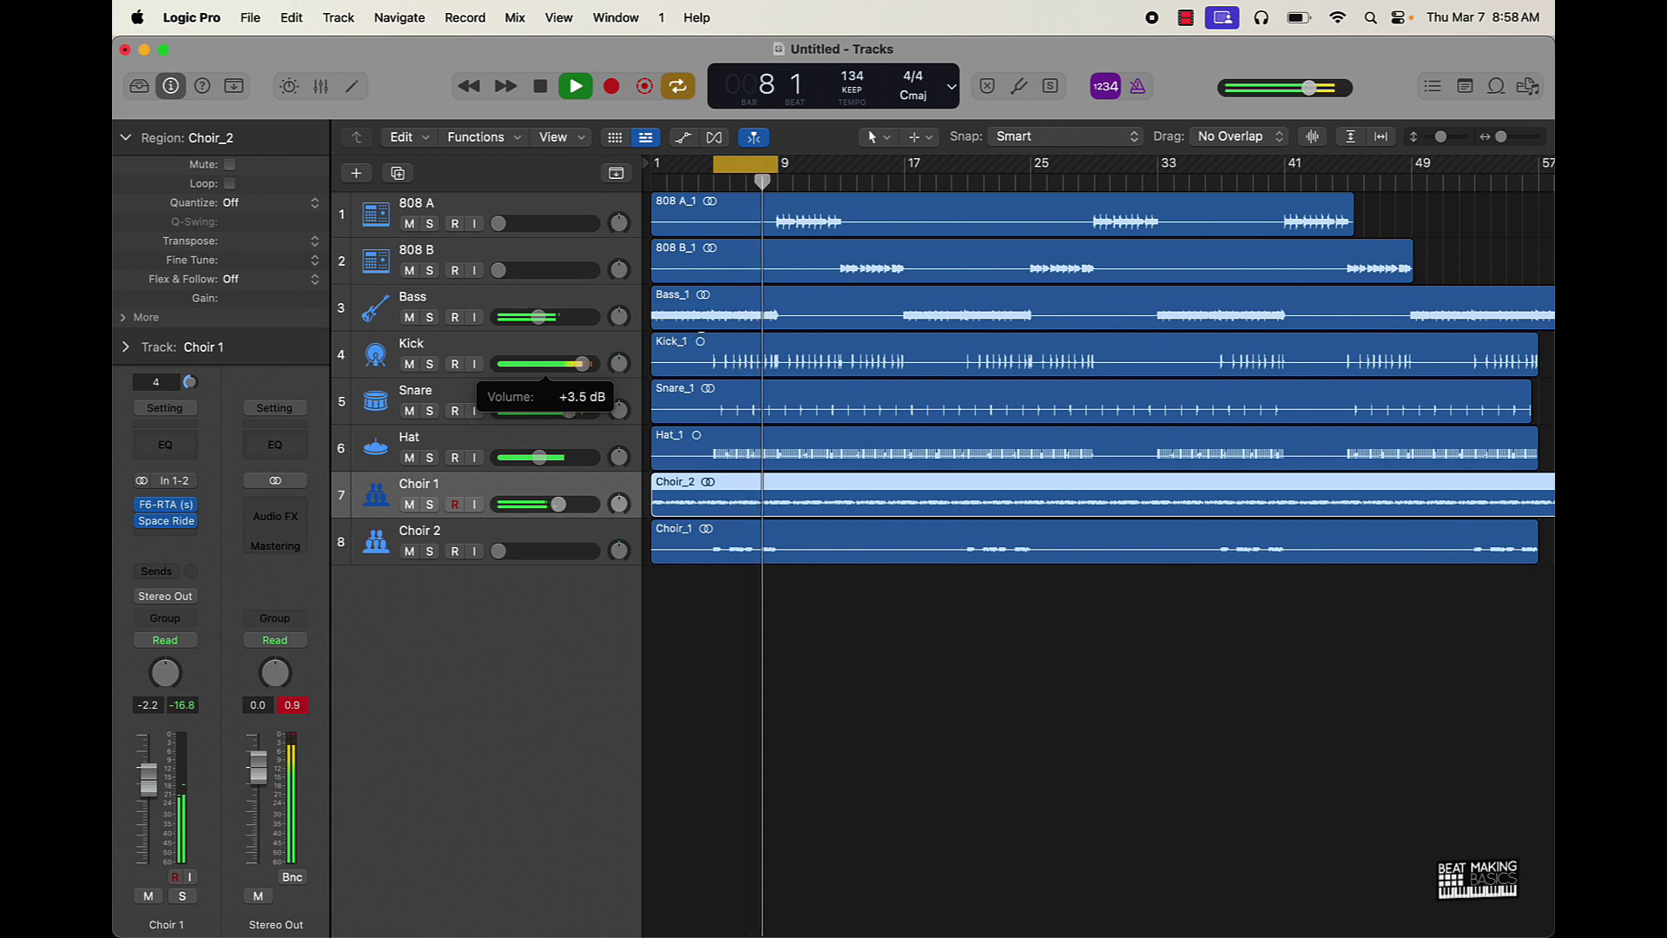
drag(583, 364, 576, 411)
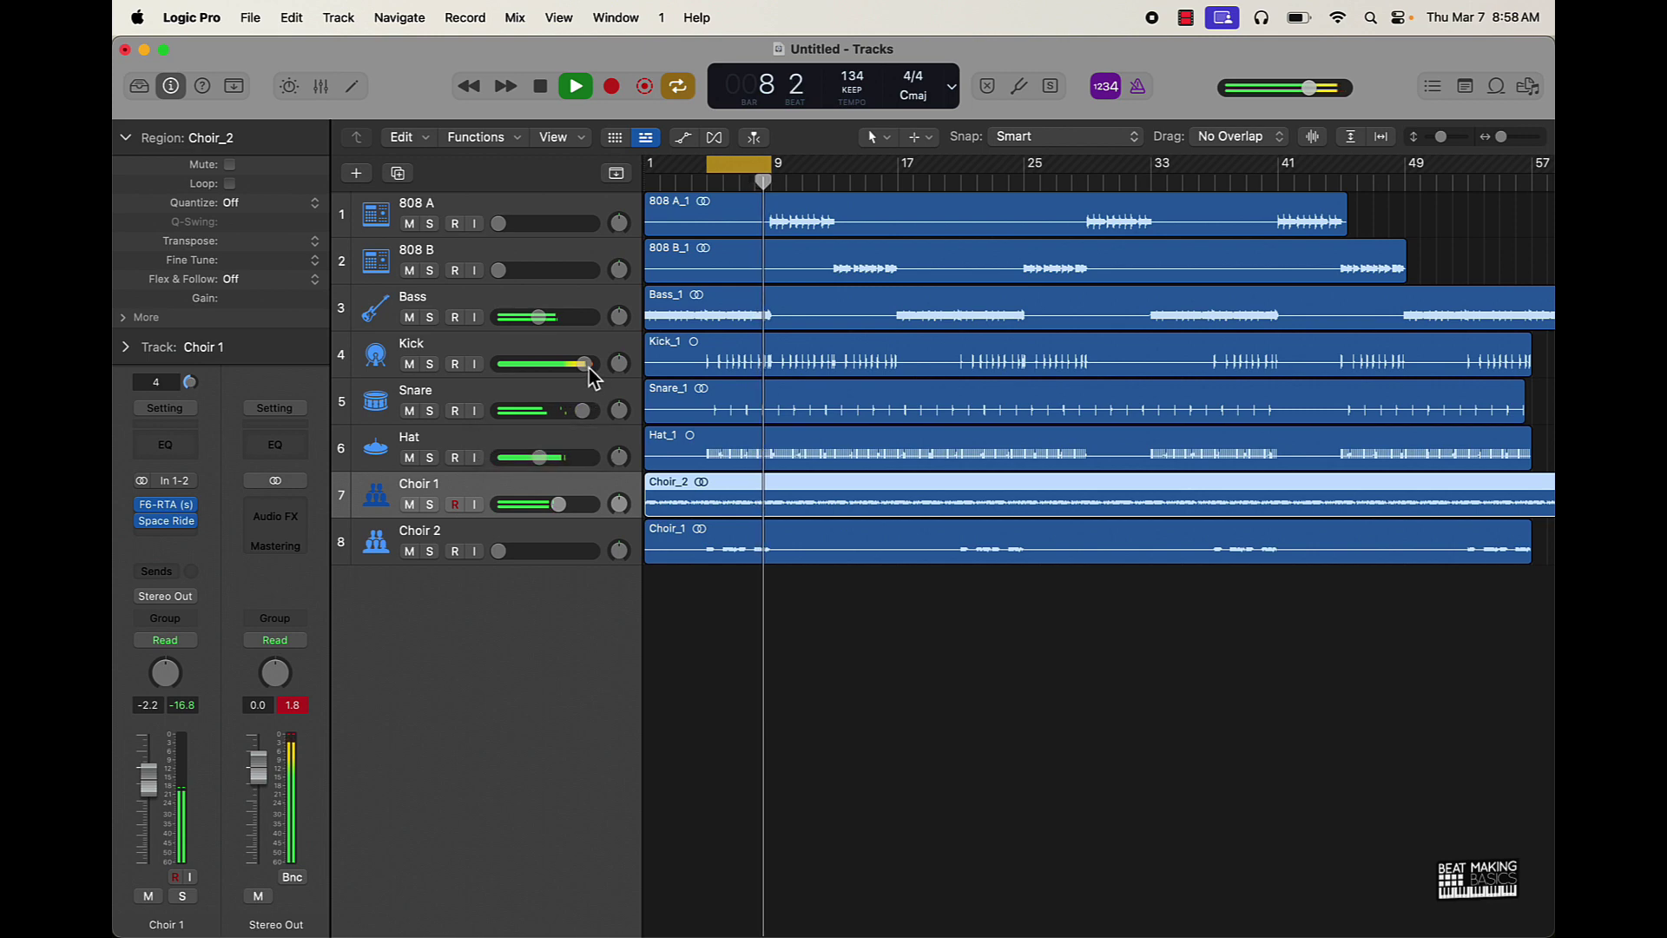
drag(587, 367, 607, 368)
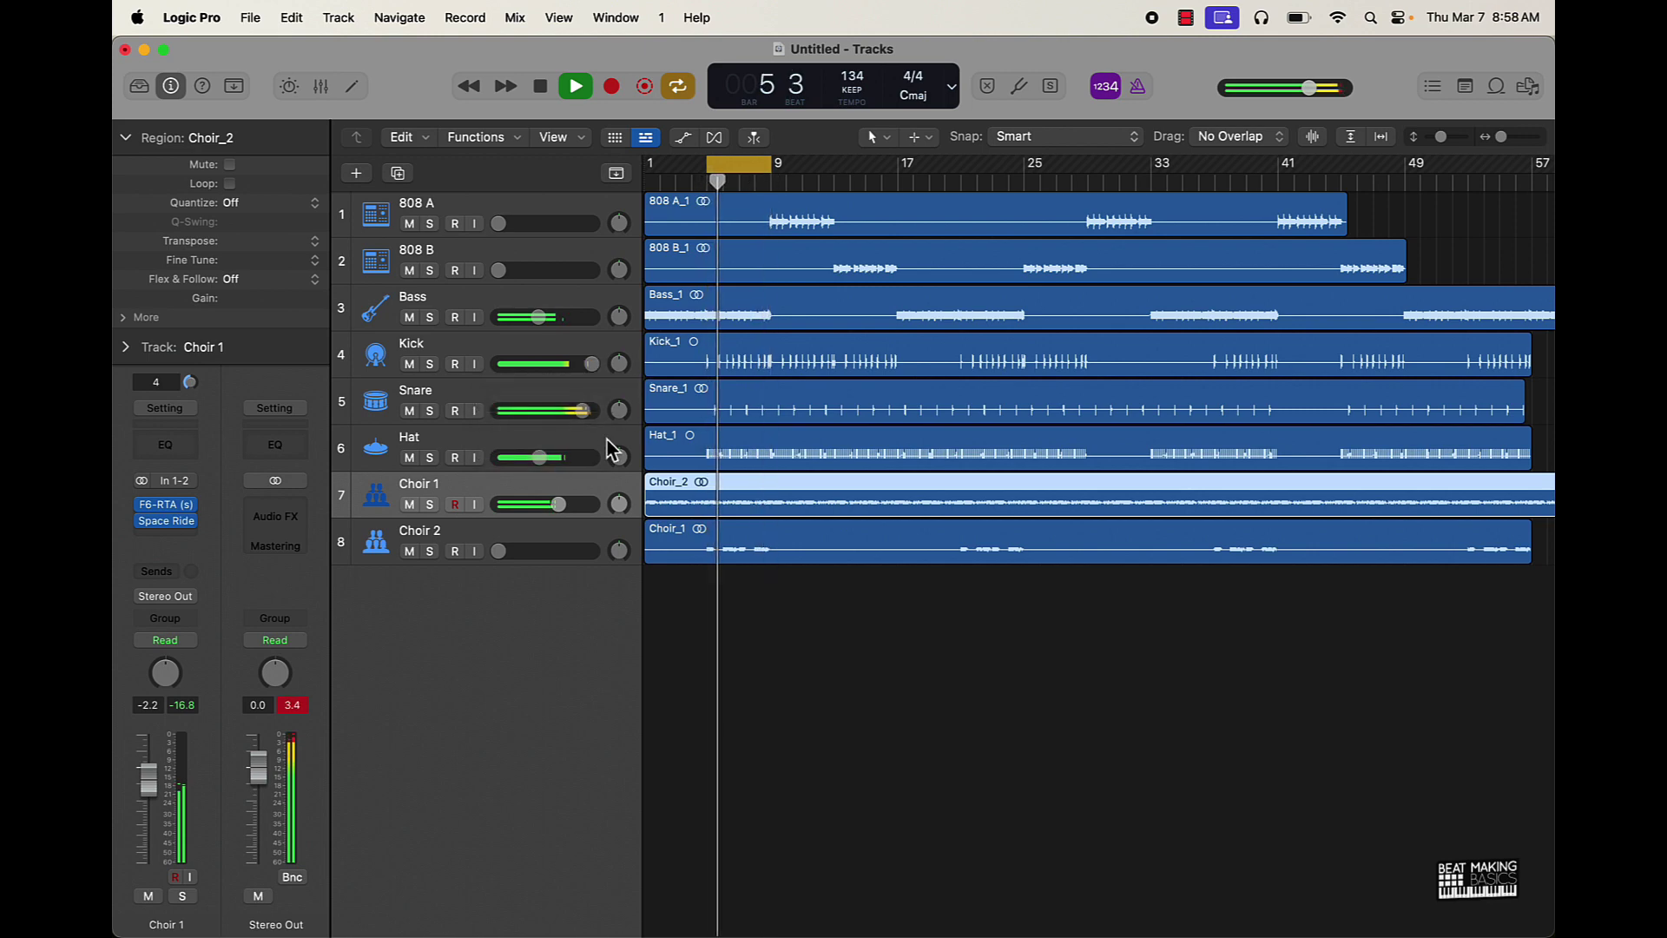
scroll(597, 438, left, 1)
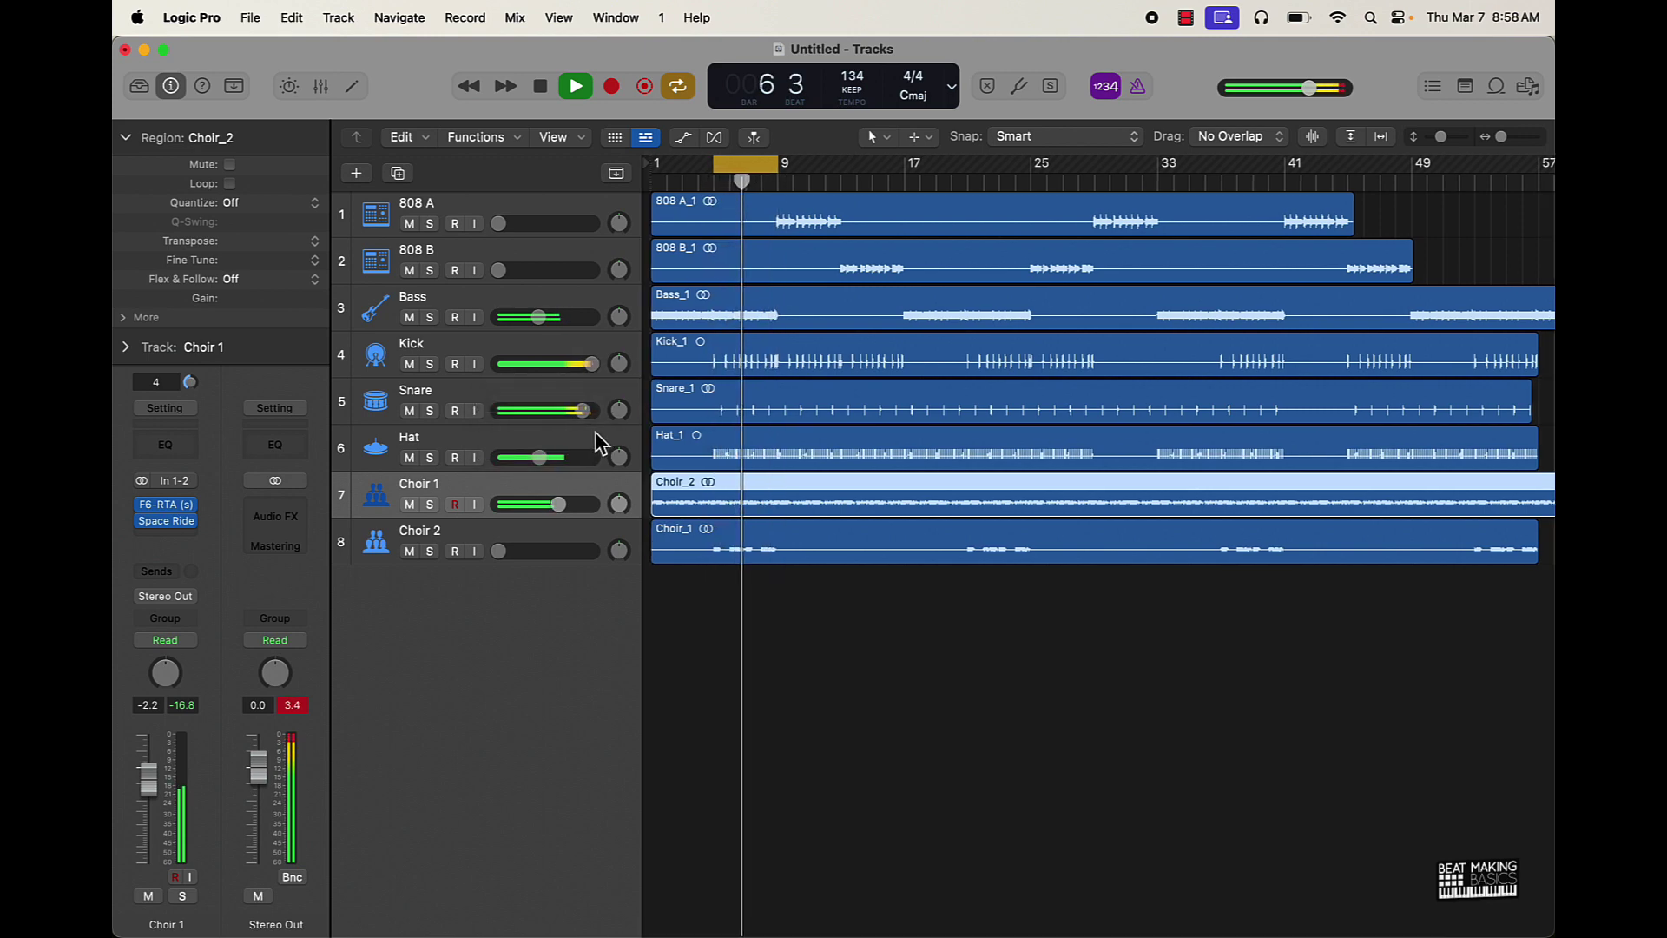
scroll(590, 441, right, 1)
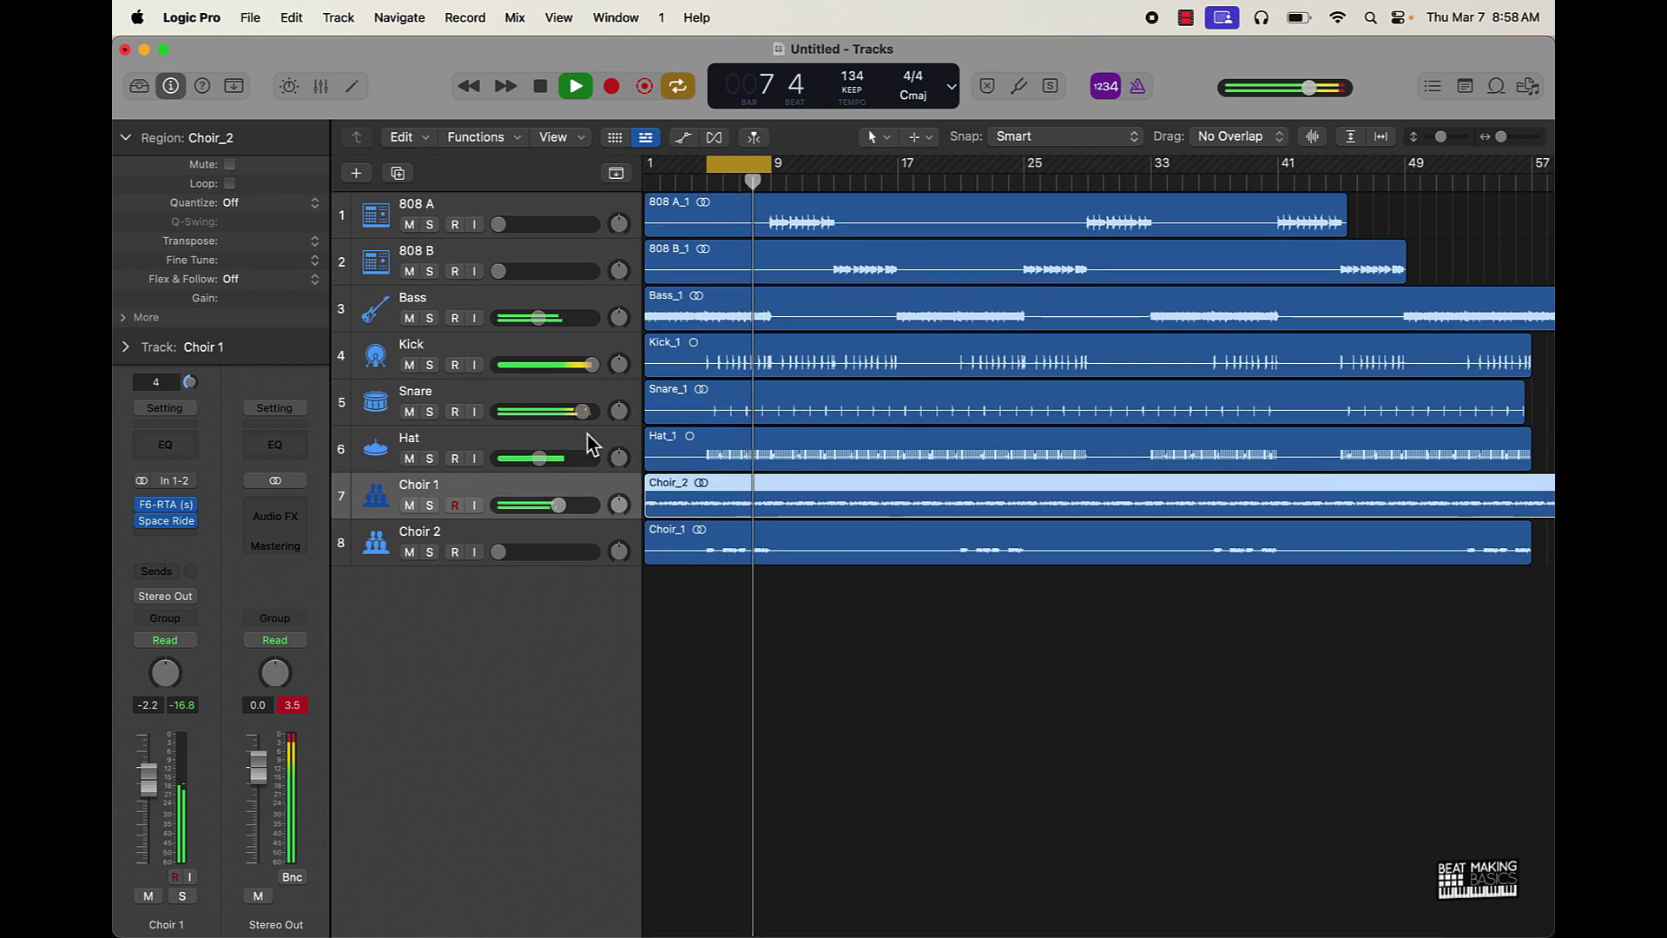
scroll(581, 428, left, 1)
key(space)
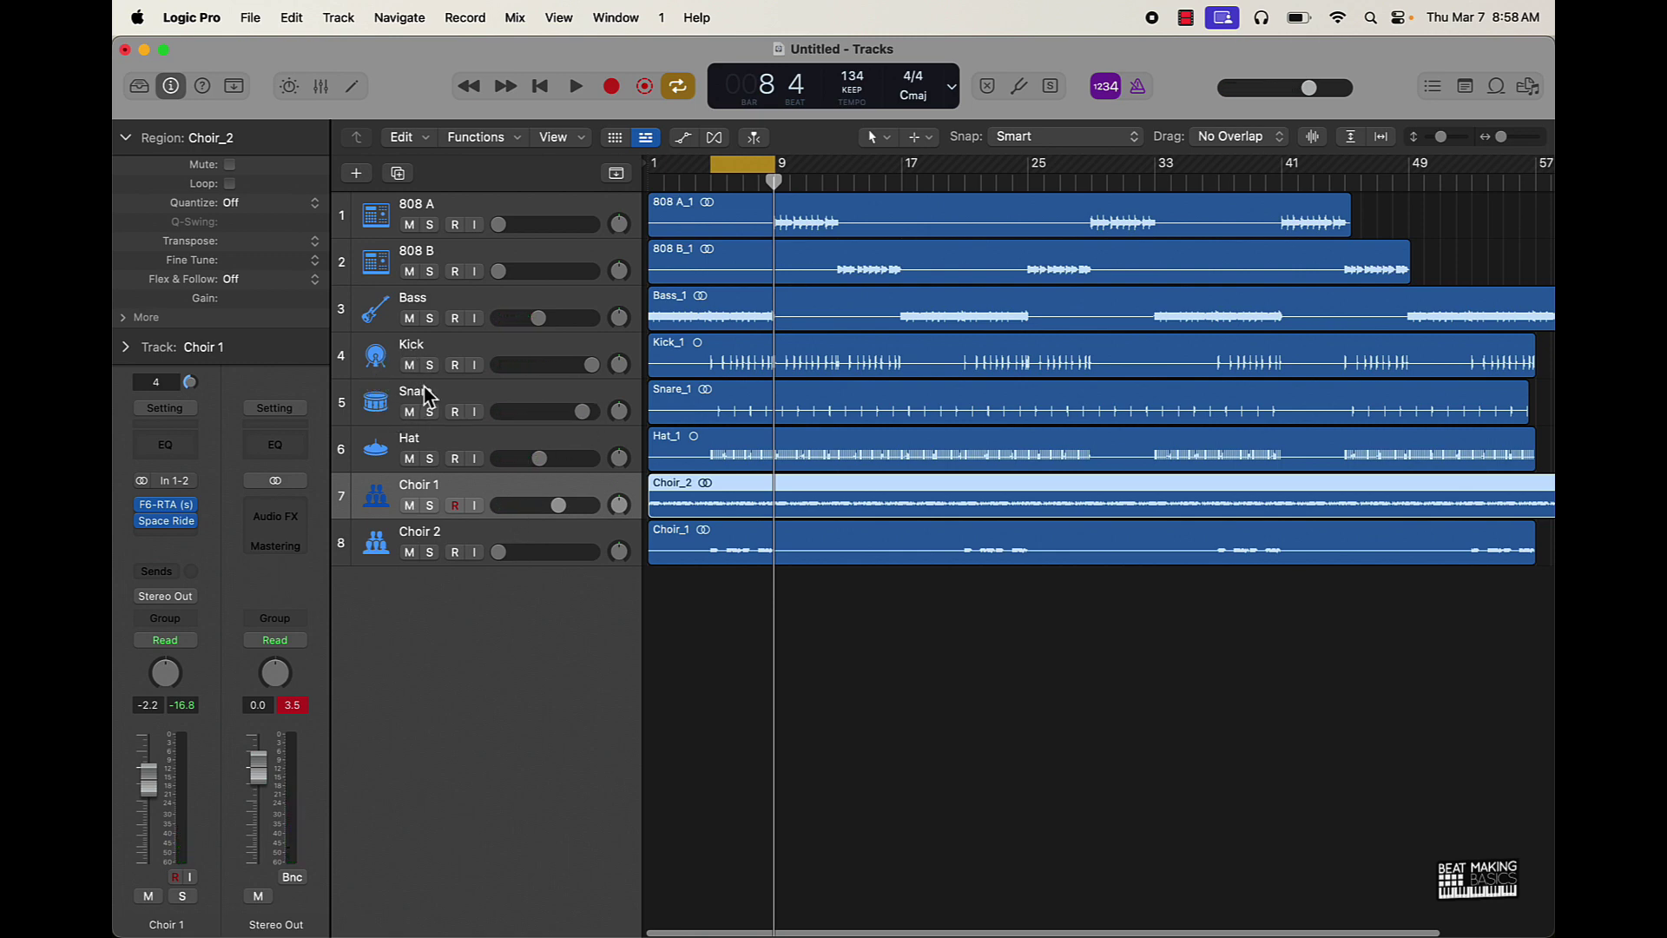
- Reset the red peak readouts and raise Choir 2 from -∞ to about -10 dB during playback
scroll(474, 705, down, 1)
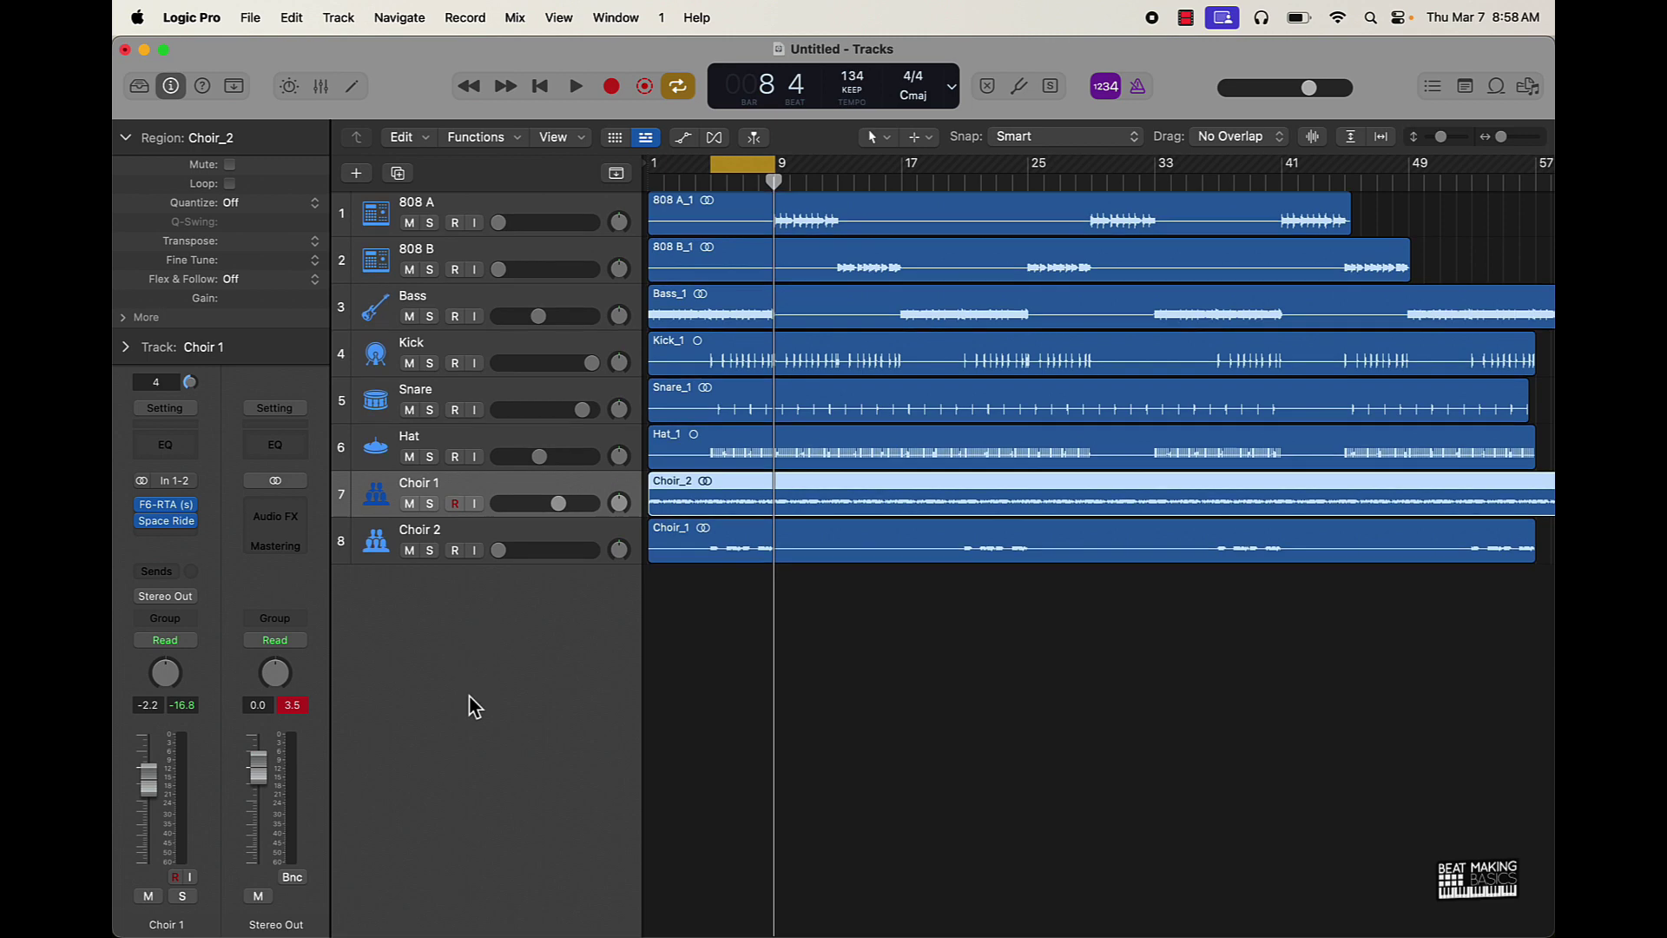
click(296, 710)
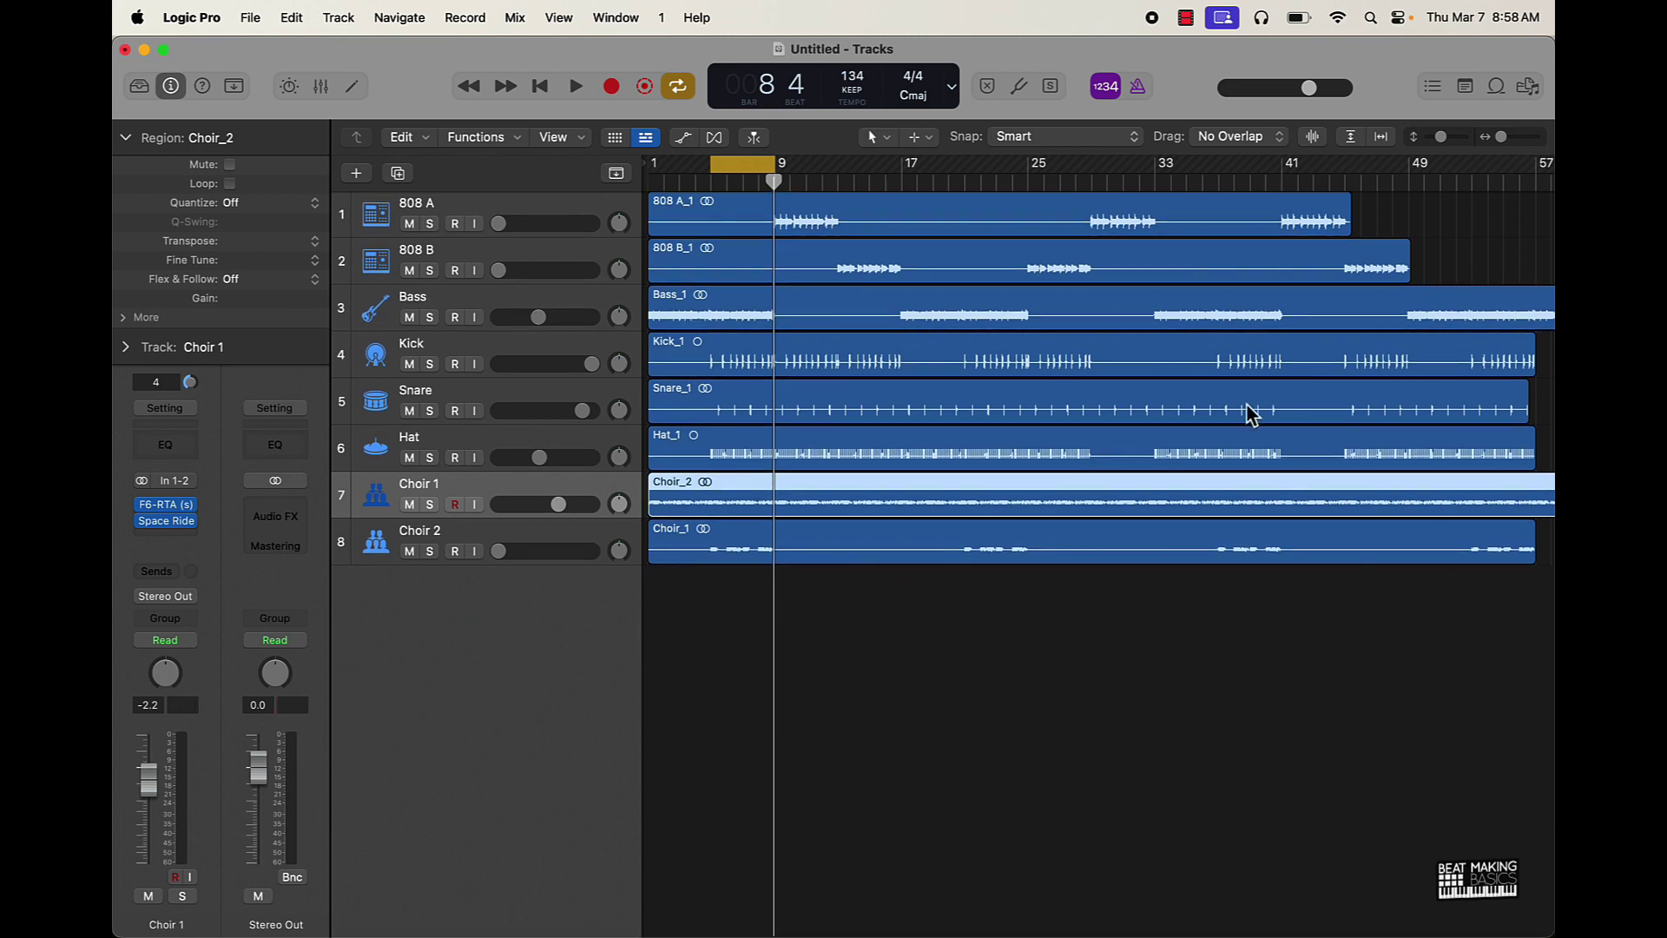
scroll(417, 754, right, 1)
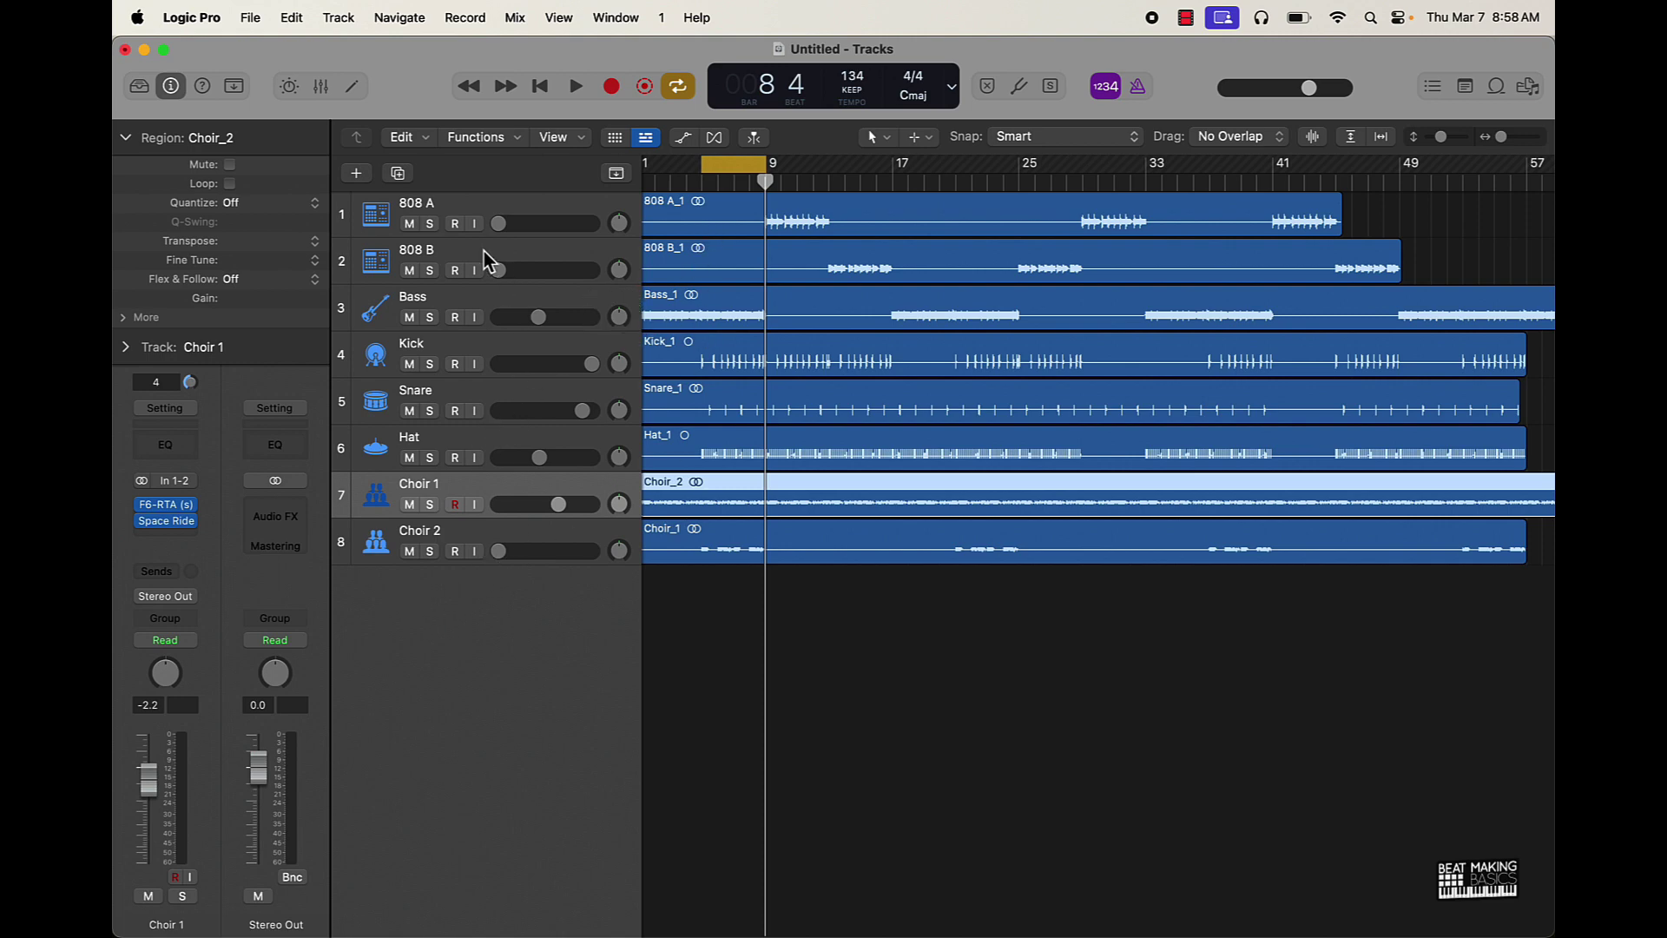
key(space)
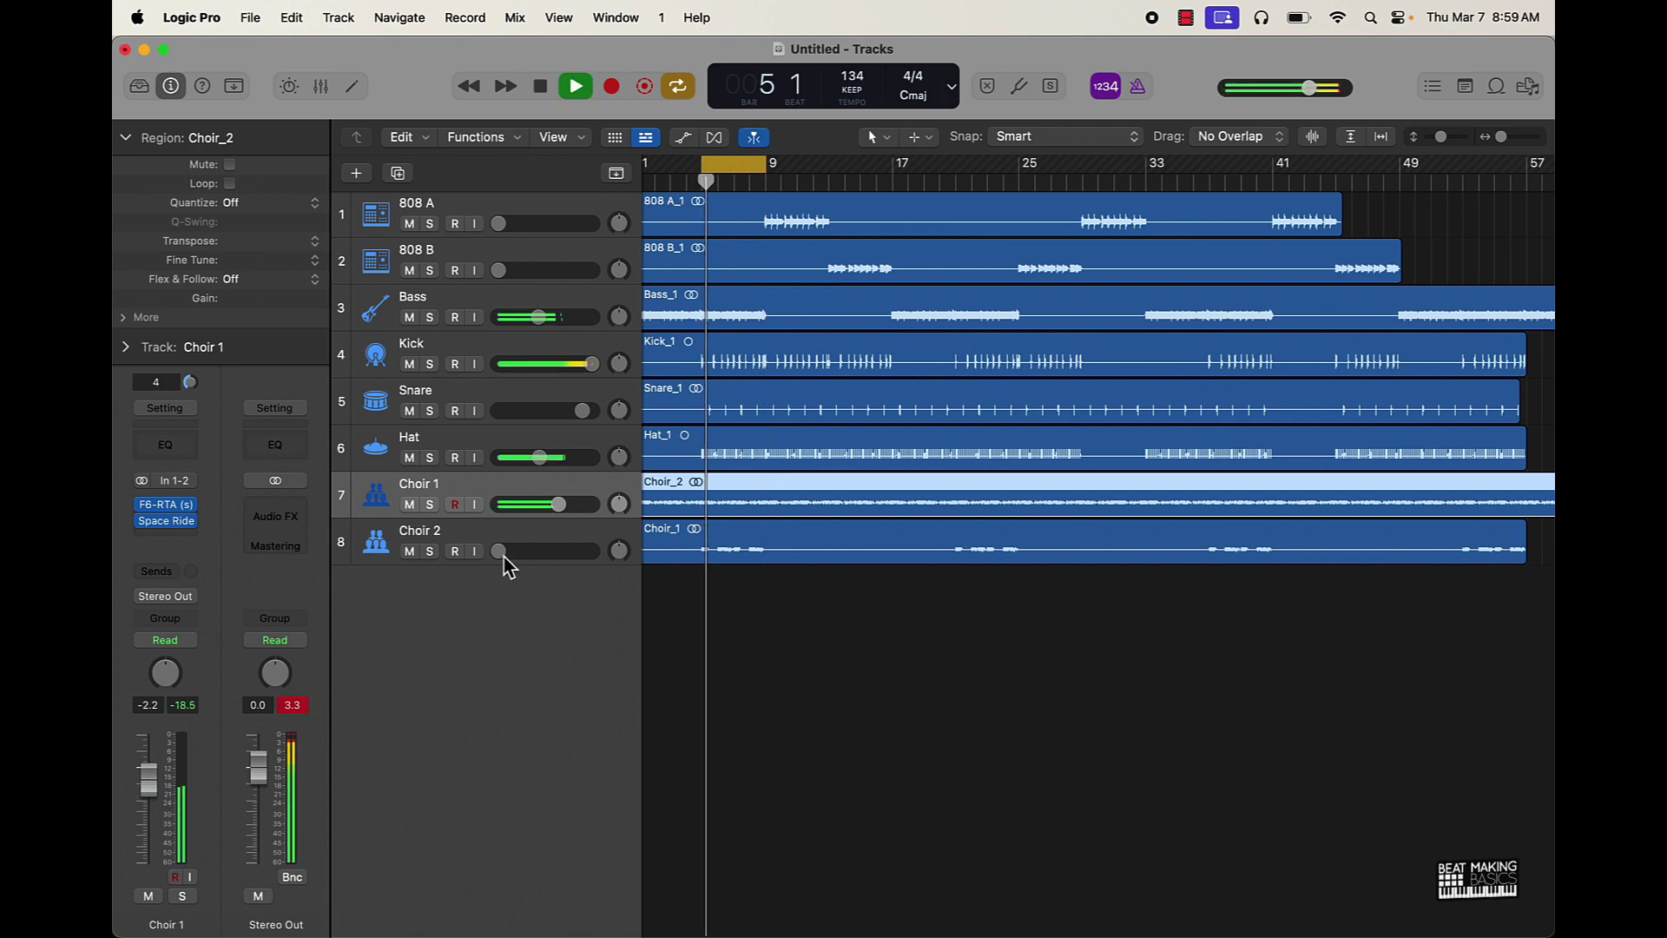
mouse_move(500, 552)
mouse_down()
mouse_move(542, 551)
mouse_move(527, 551)
mouse_up()
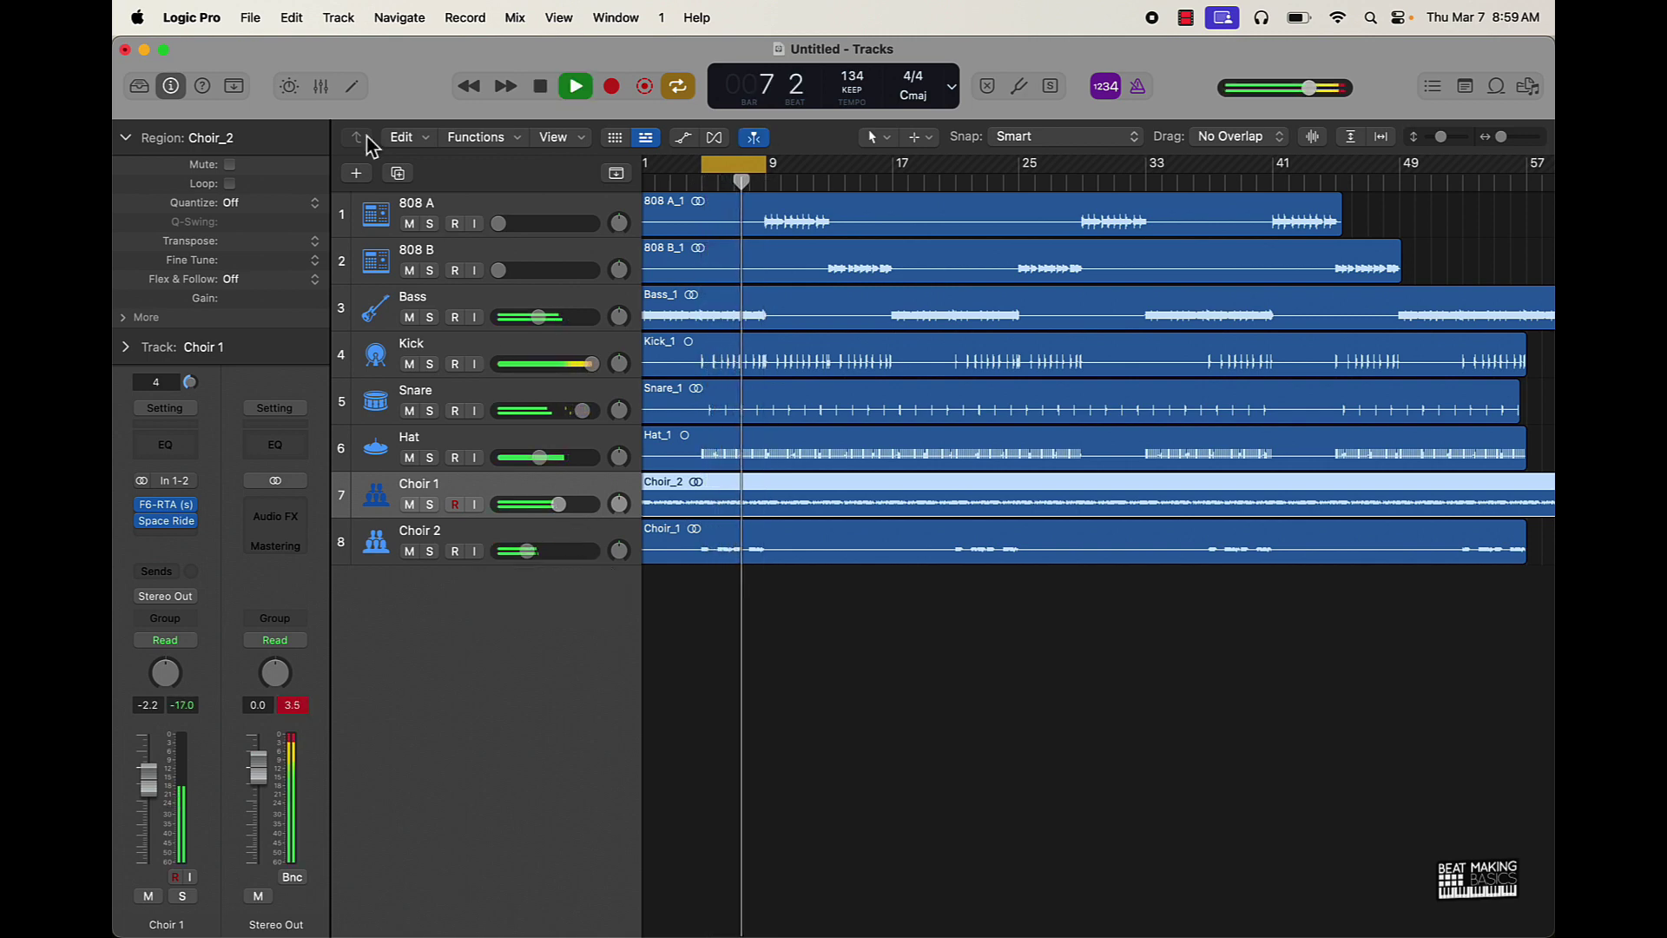
- Copy Choir 1's Space Rider onto Choir 2 and set Choir 2's fader to -9.8 dB
click(320, 86)
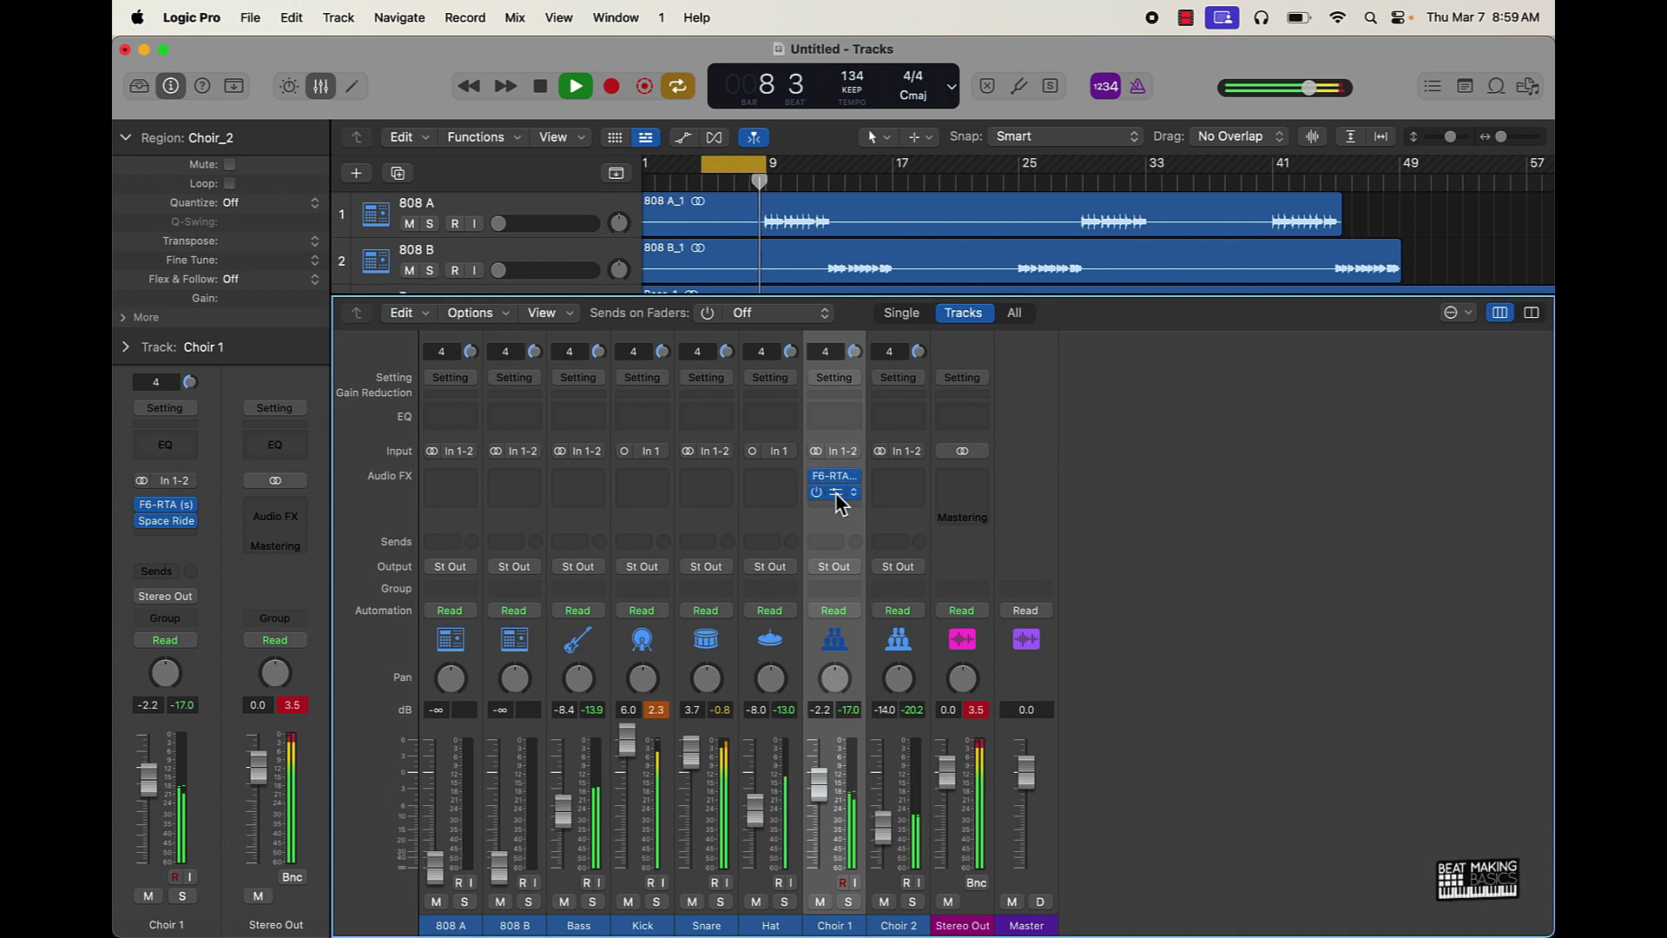
drag(838, 499, 898, 495)
click(899, 495)
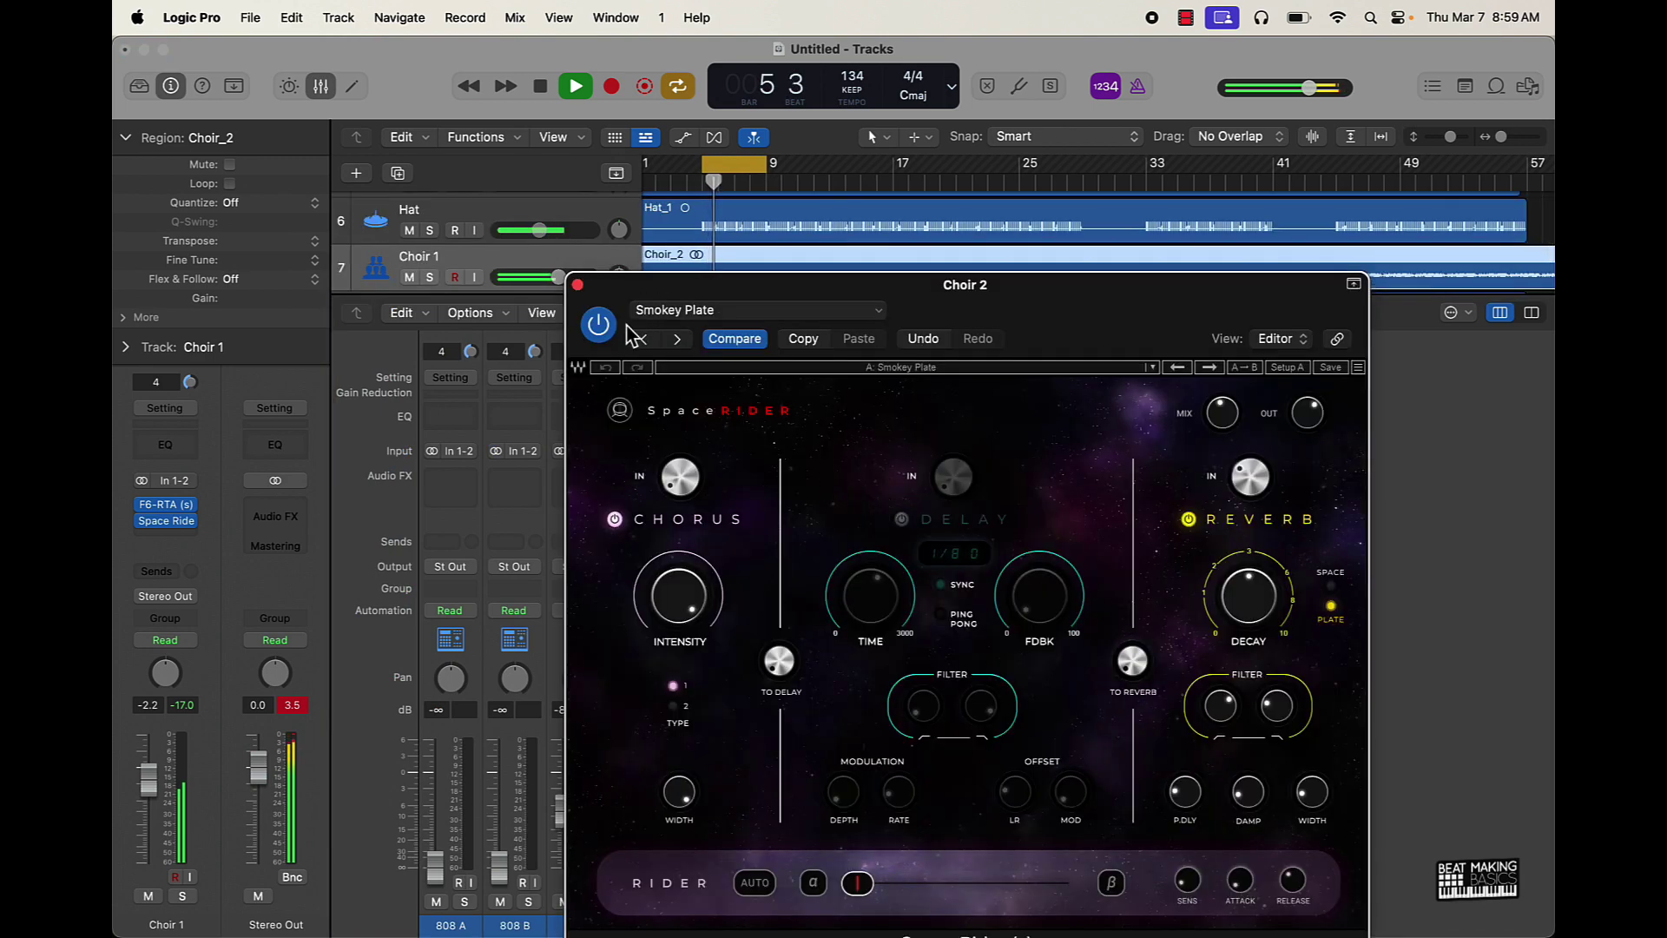
click(578, 284)
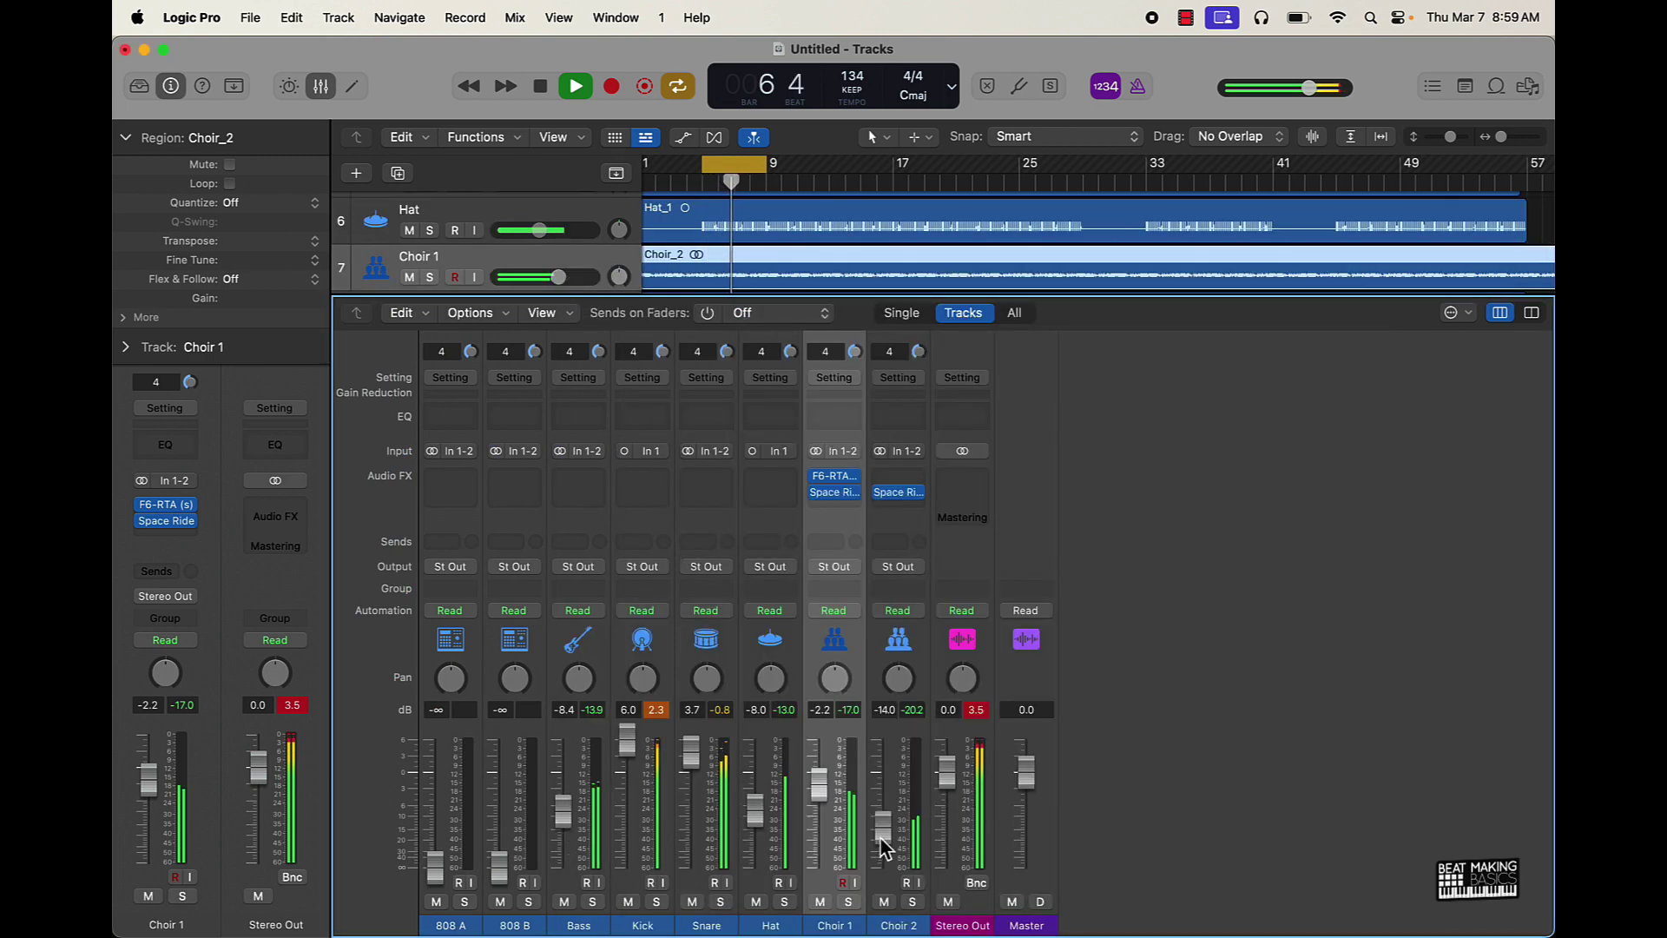
drag(884, 846, 883, 841)
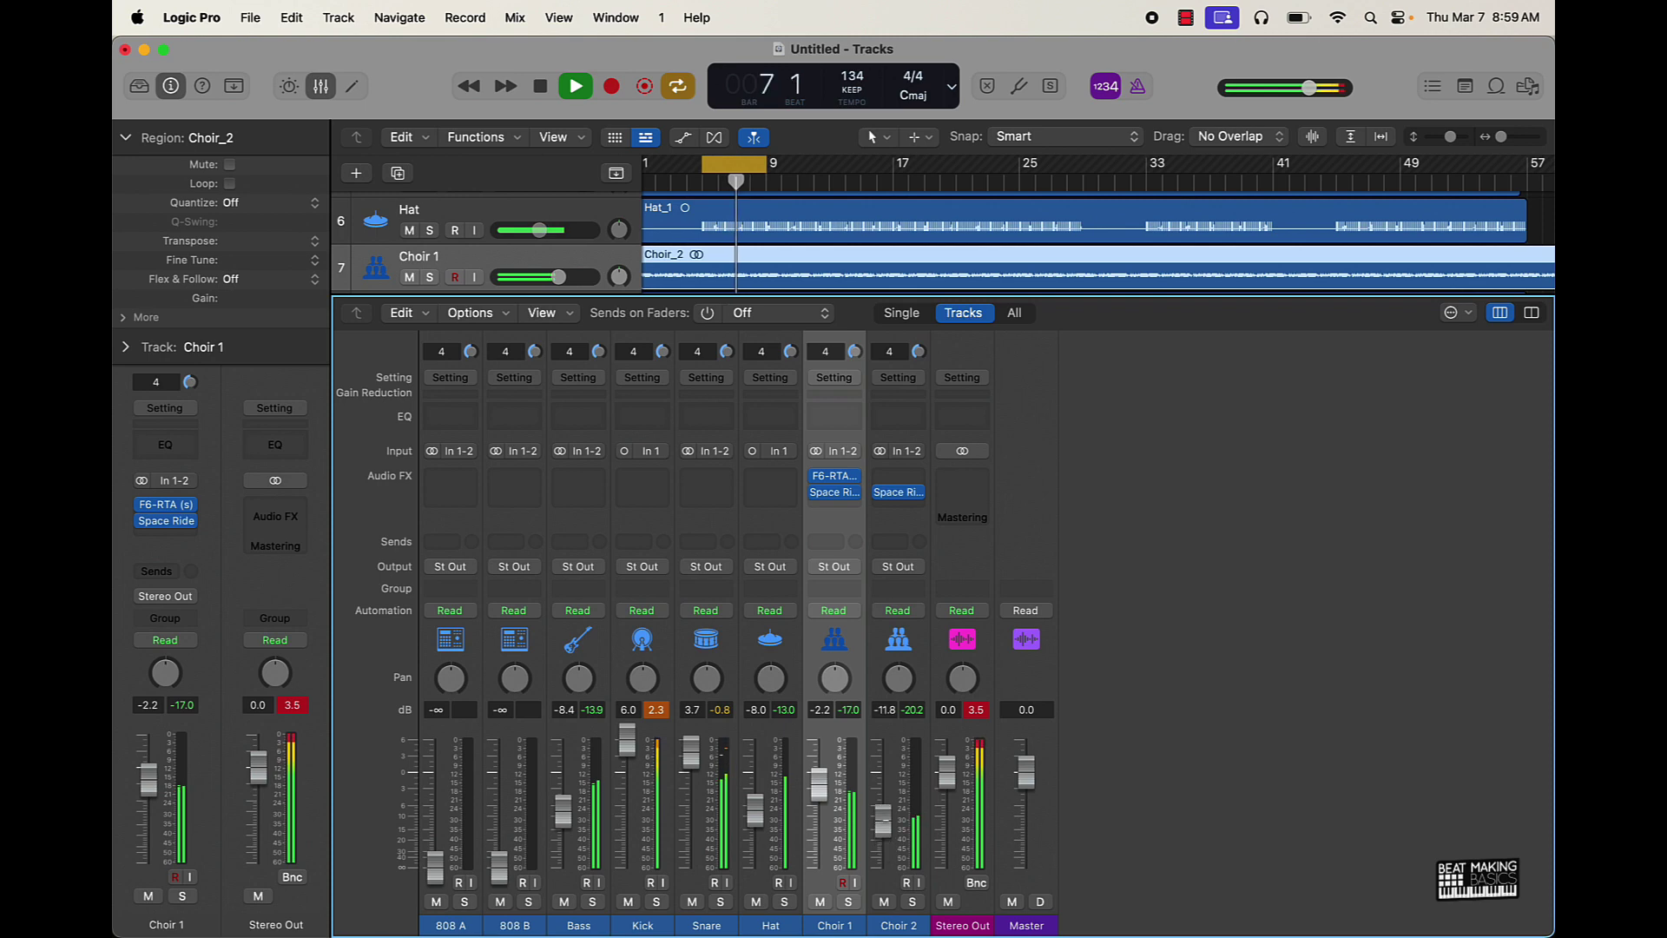
- Copy Choir 1's F6-RTA low cut near 232 Hz onto Choir 2
drag(833, 477, 901, 481)
click(899, 477)
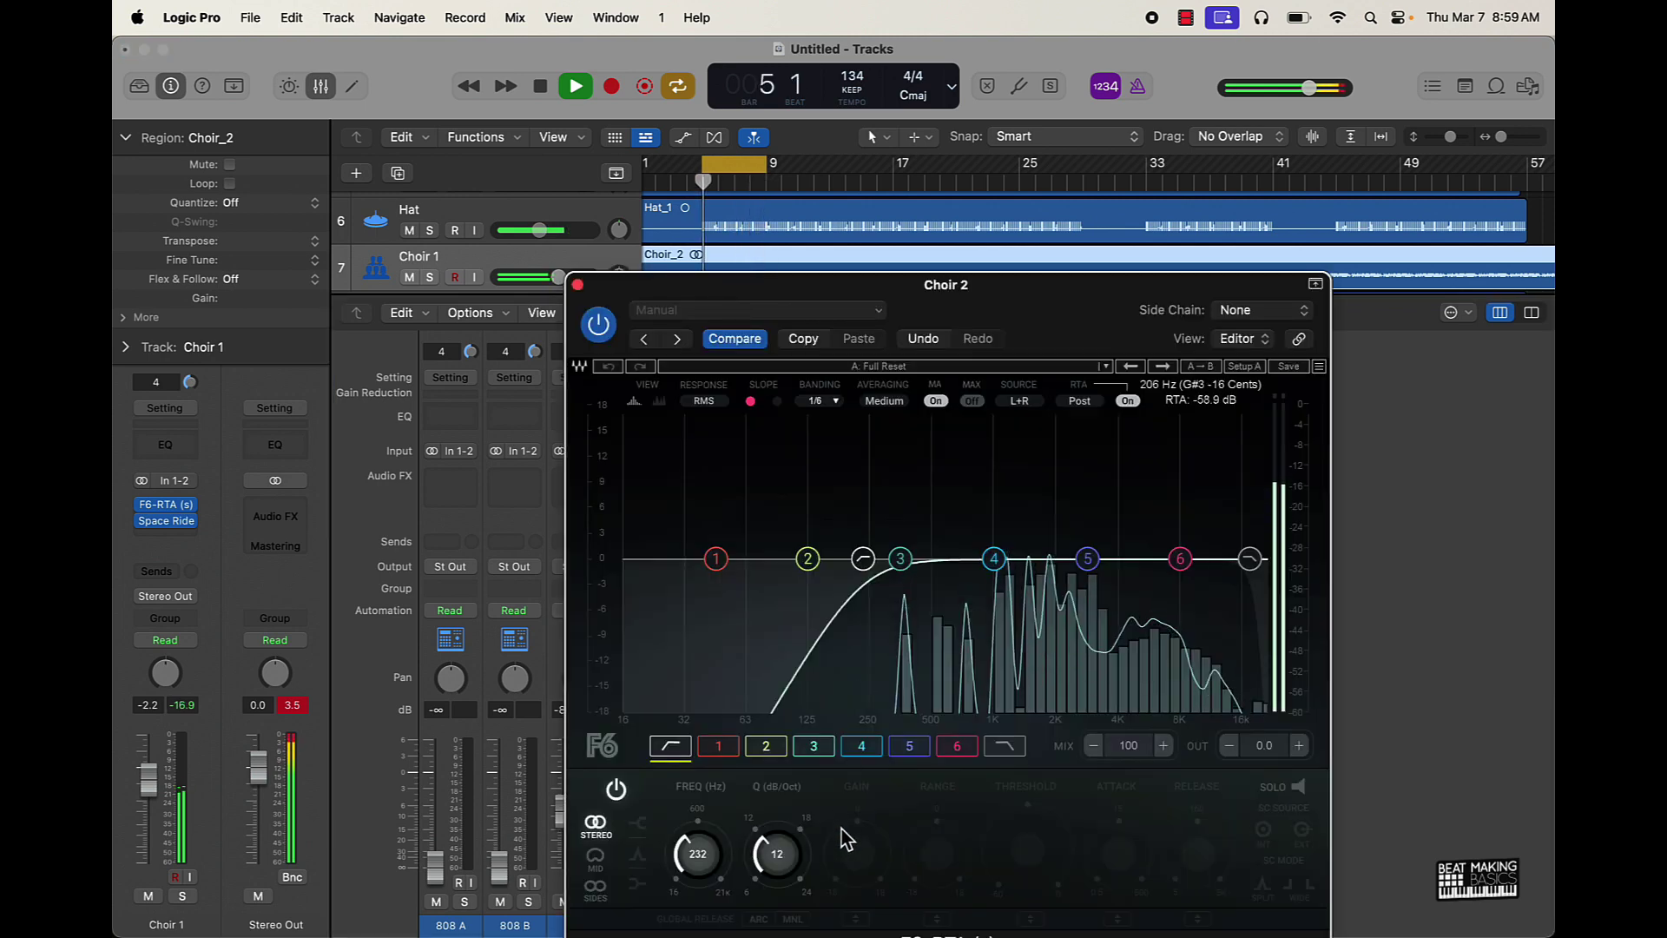
click(577, 285)
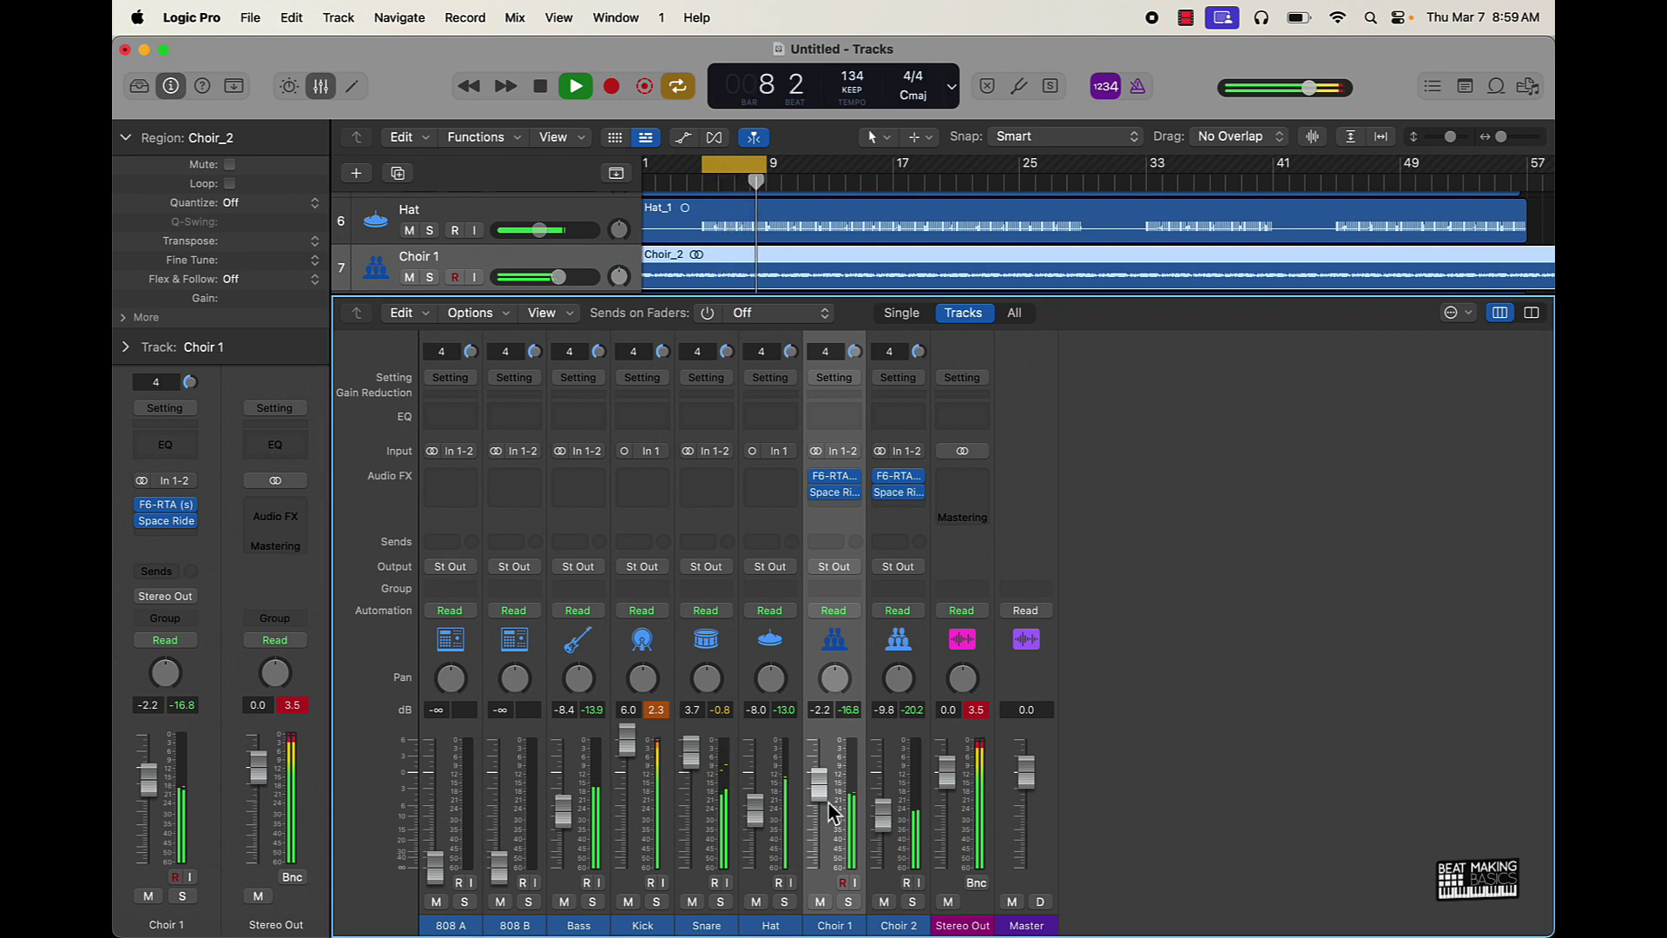
key(space)
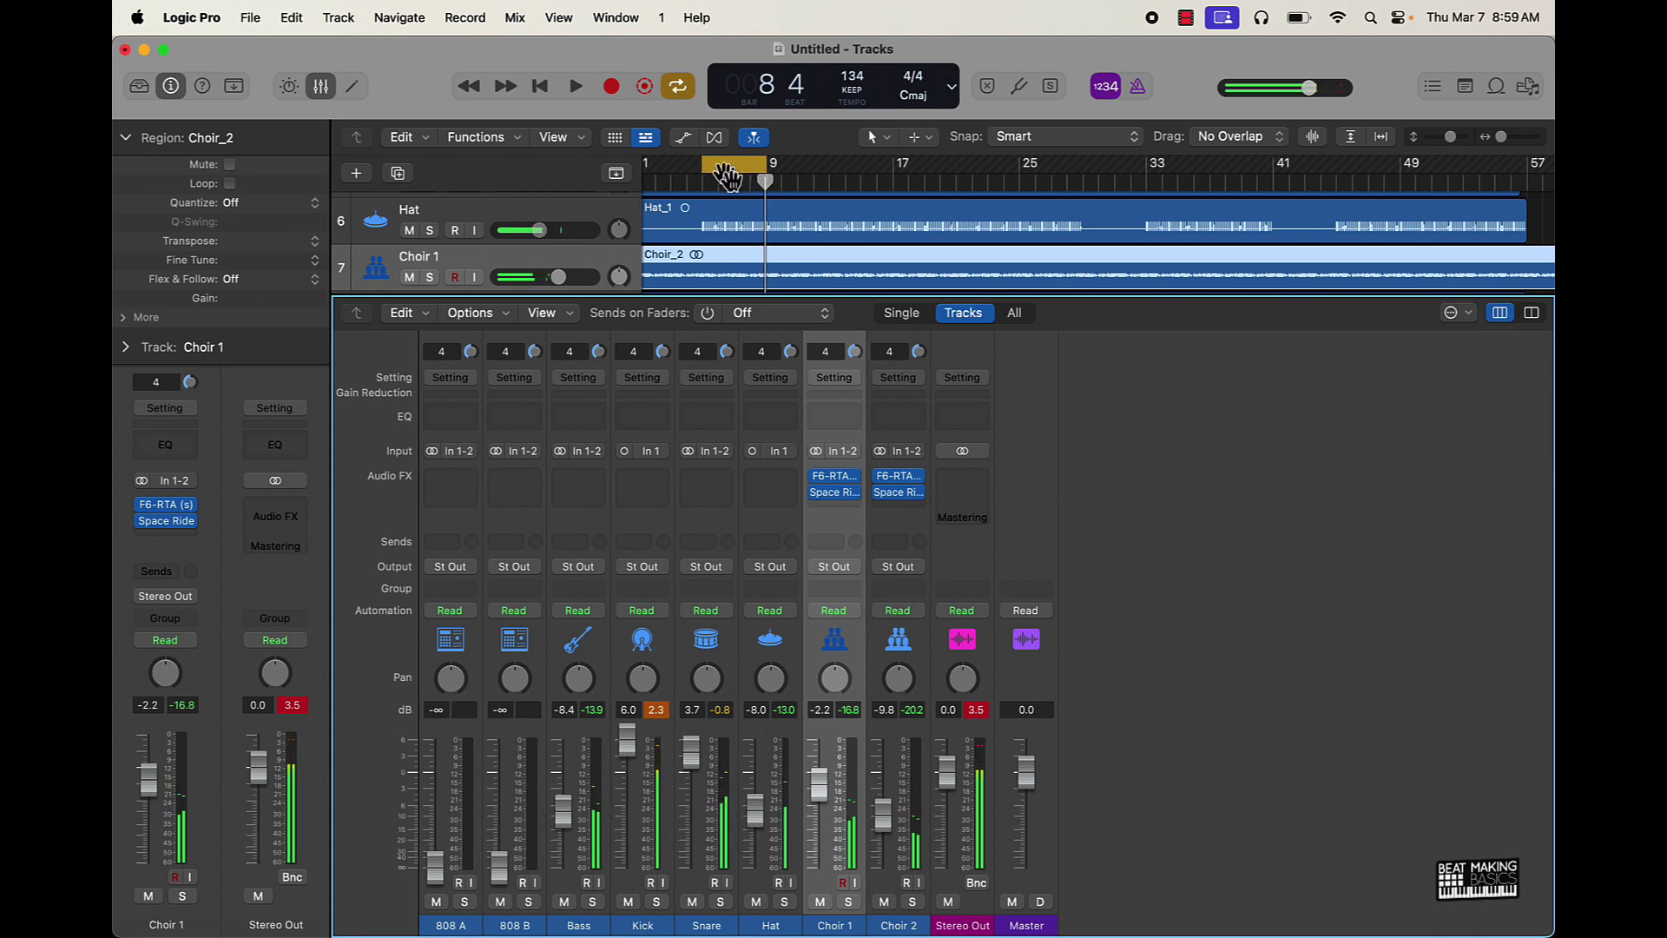
- Loop bars 9–13 and raise 808 A from silence to about -1.8 dB
drag(736, 178, 799, 178)
key(space)
drag(435, 866, 435, 779)
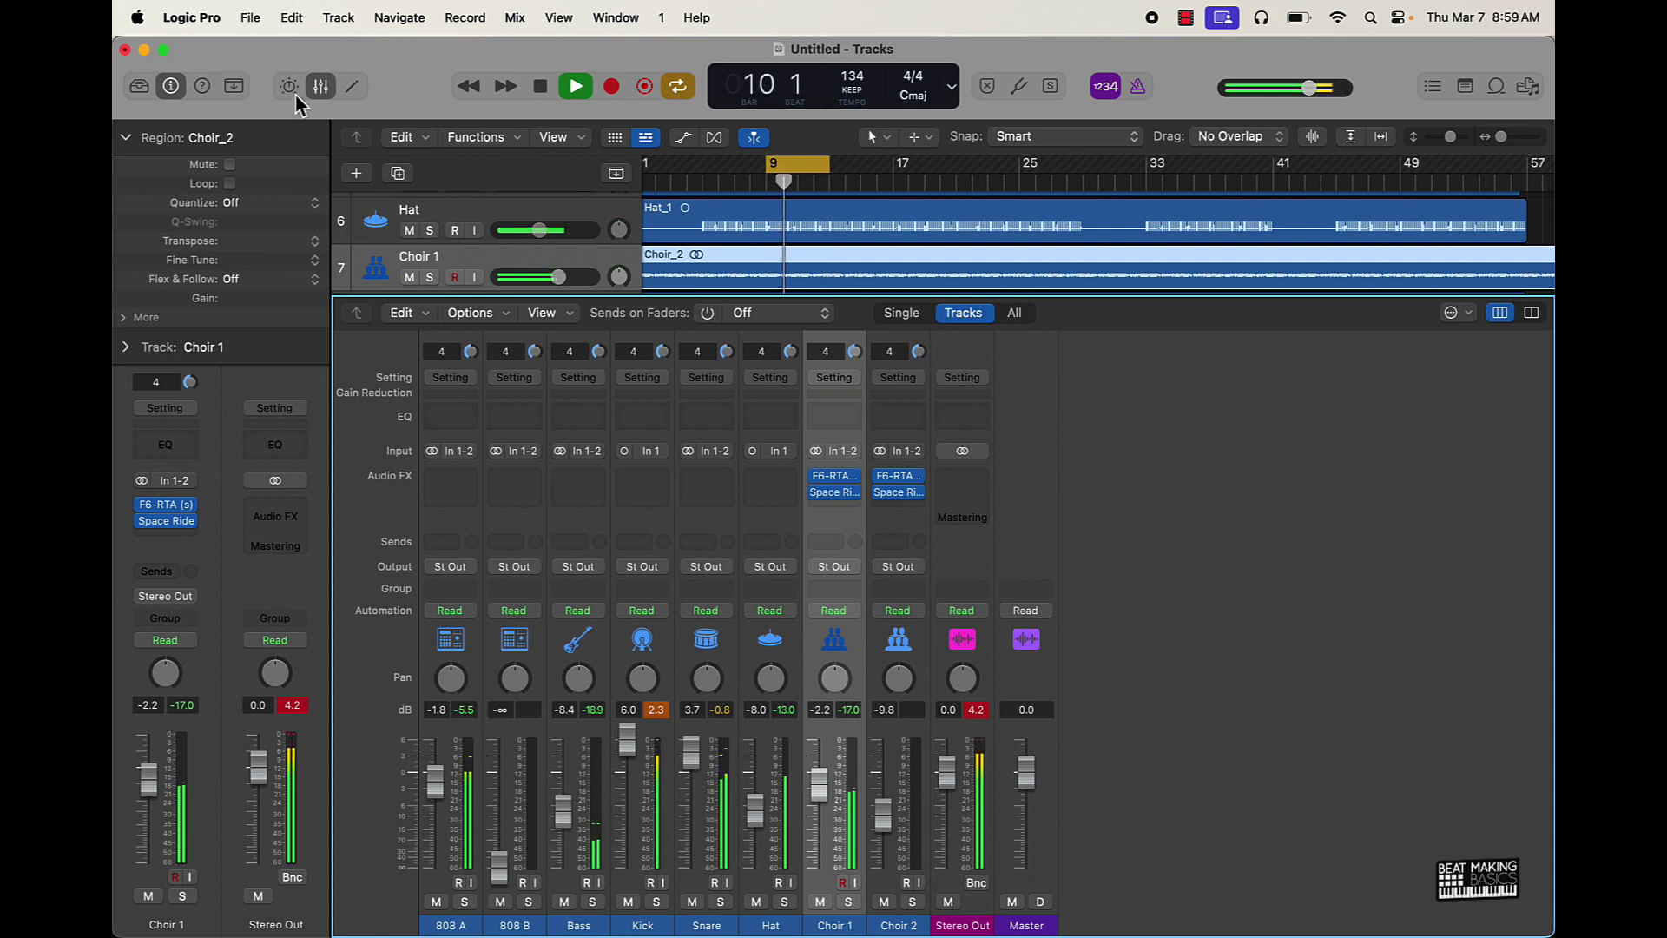
click(320, 86)
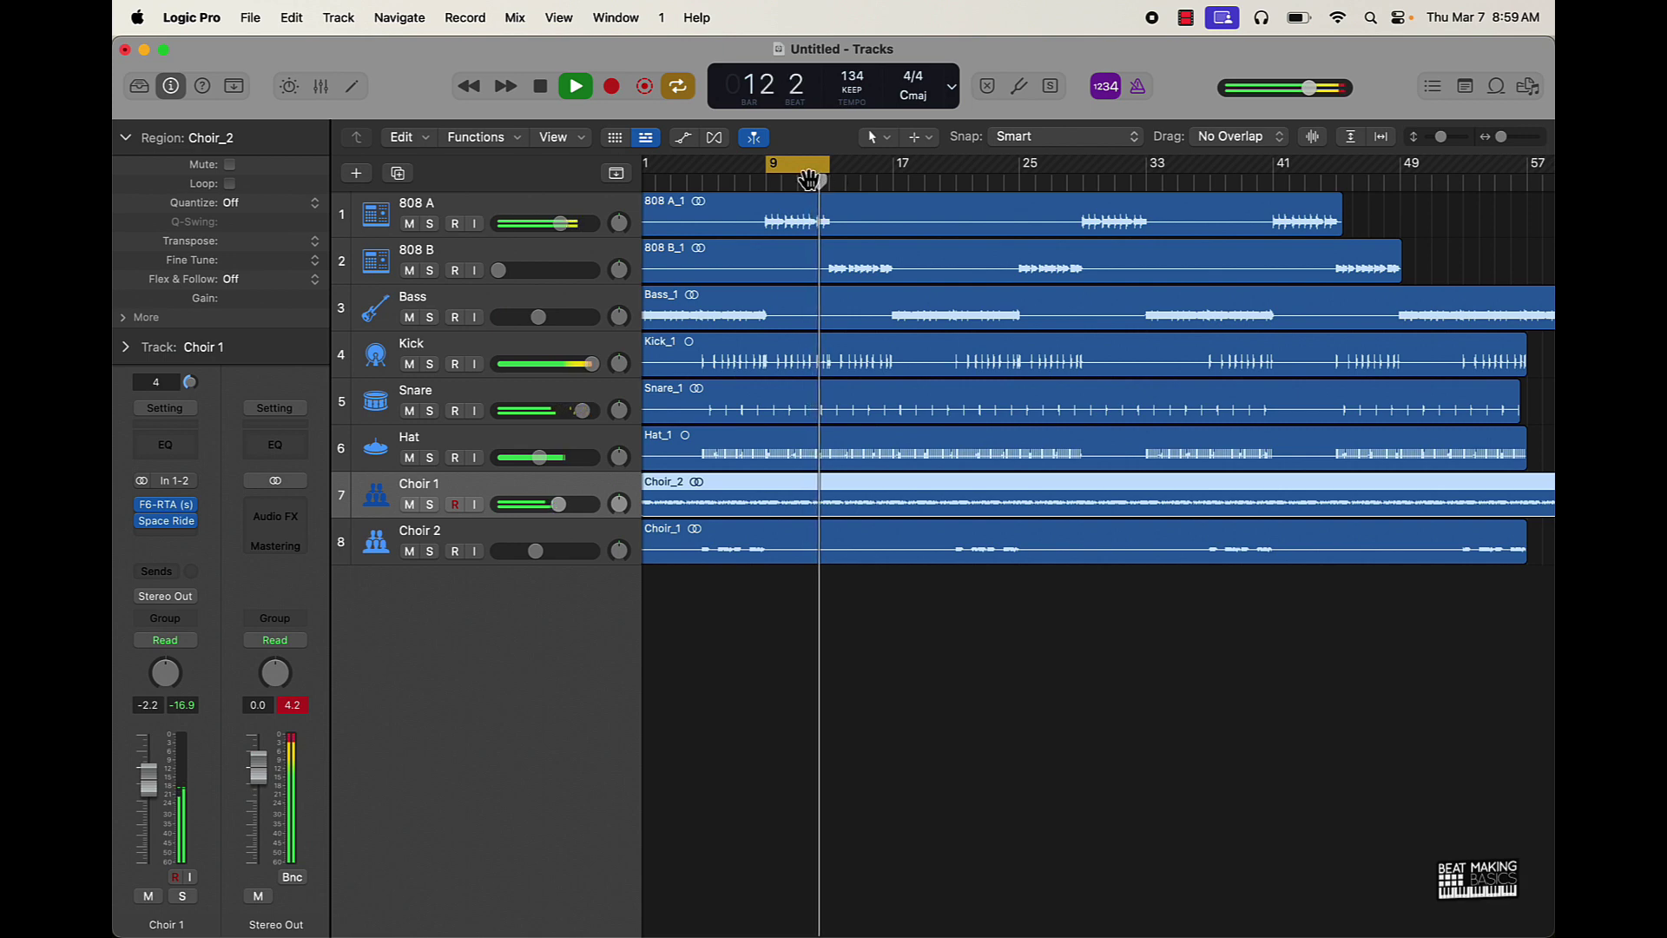
key(space)
- Loop bars 13–17, raise 808 B to -0.3 dB, then turn cycle off
drag(809, 179, 798, 272)
key(space)
drag(519, 274, 585, 274)
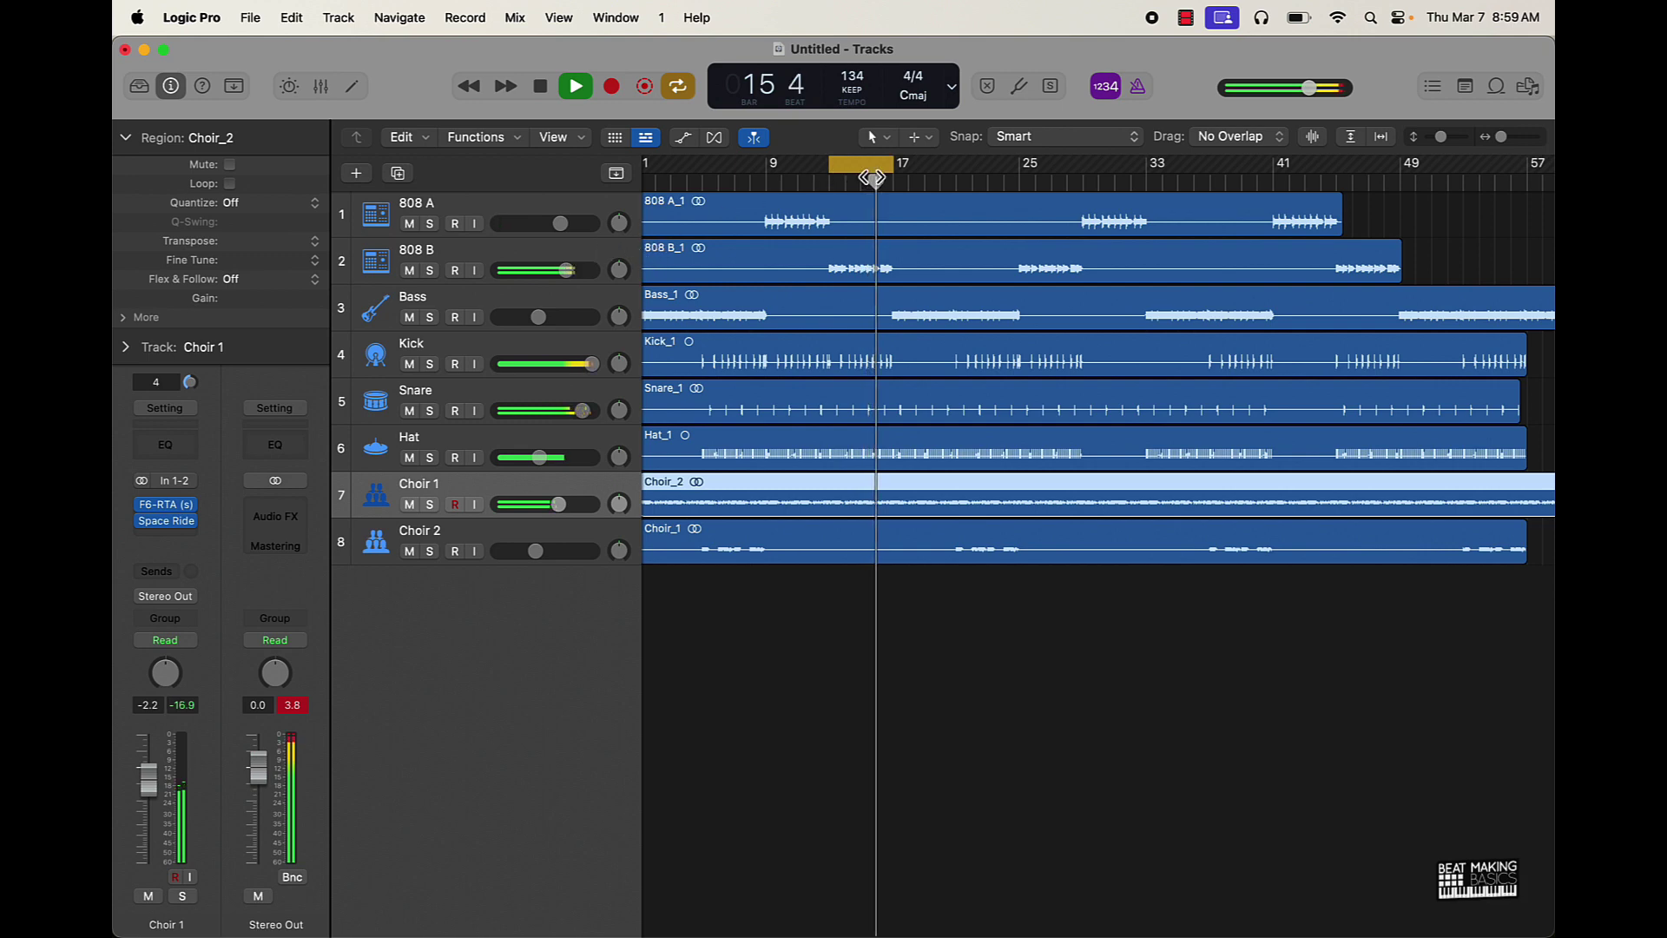
key(c)
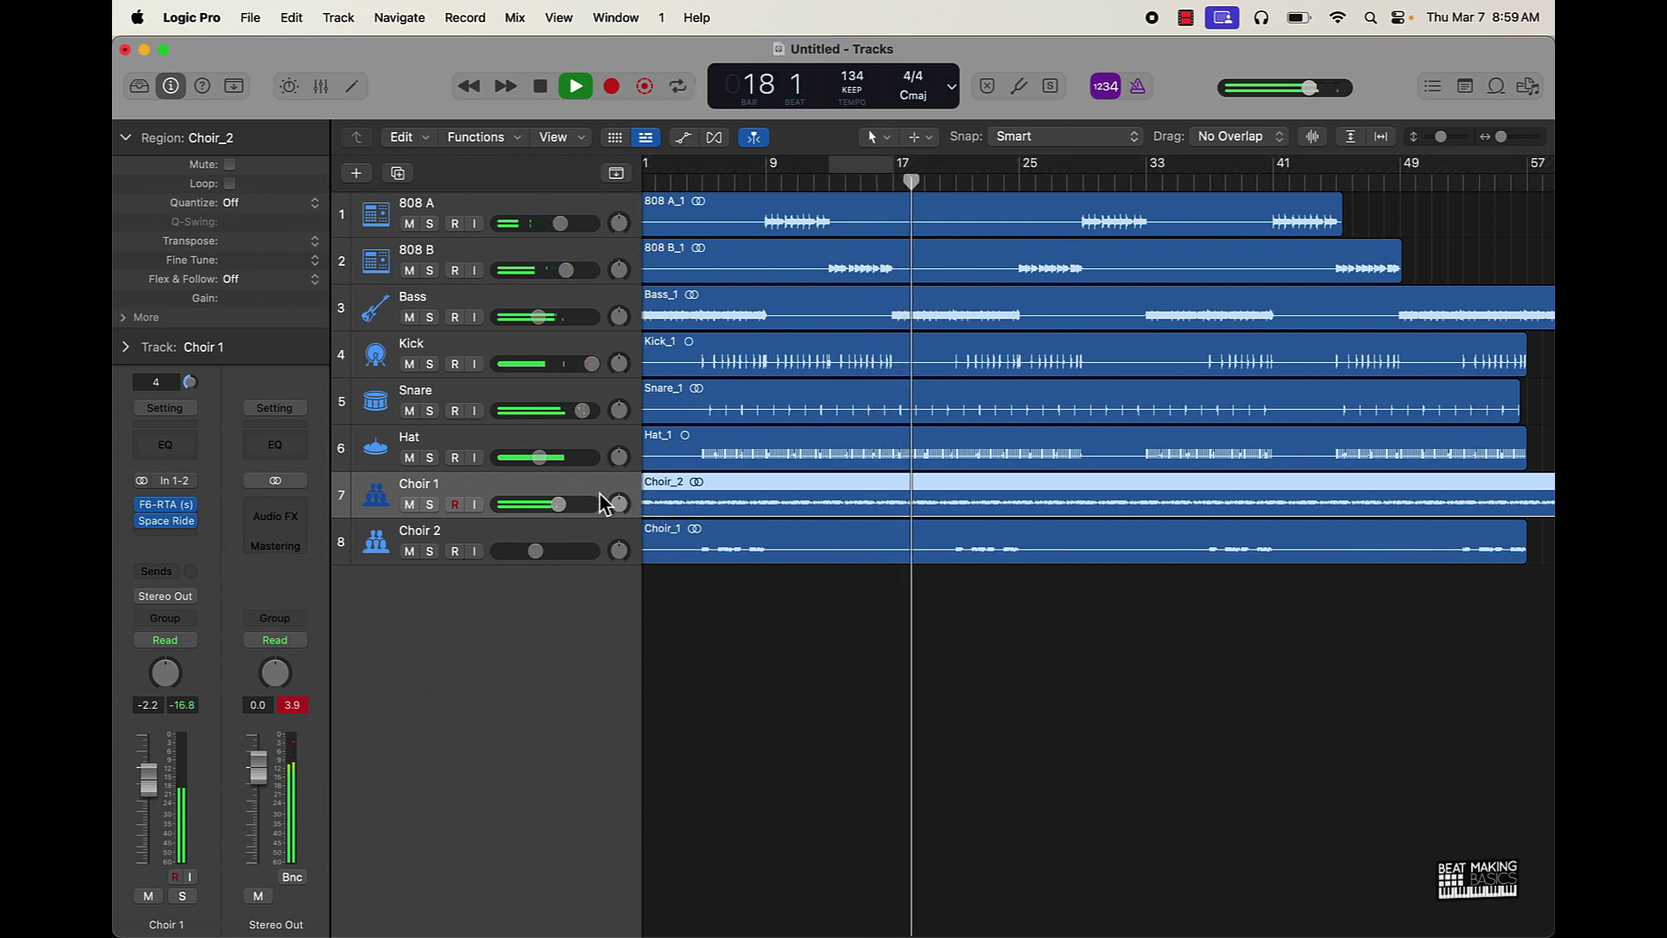
key(space)
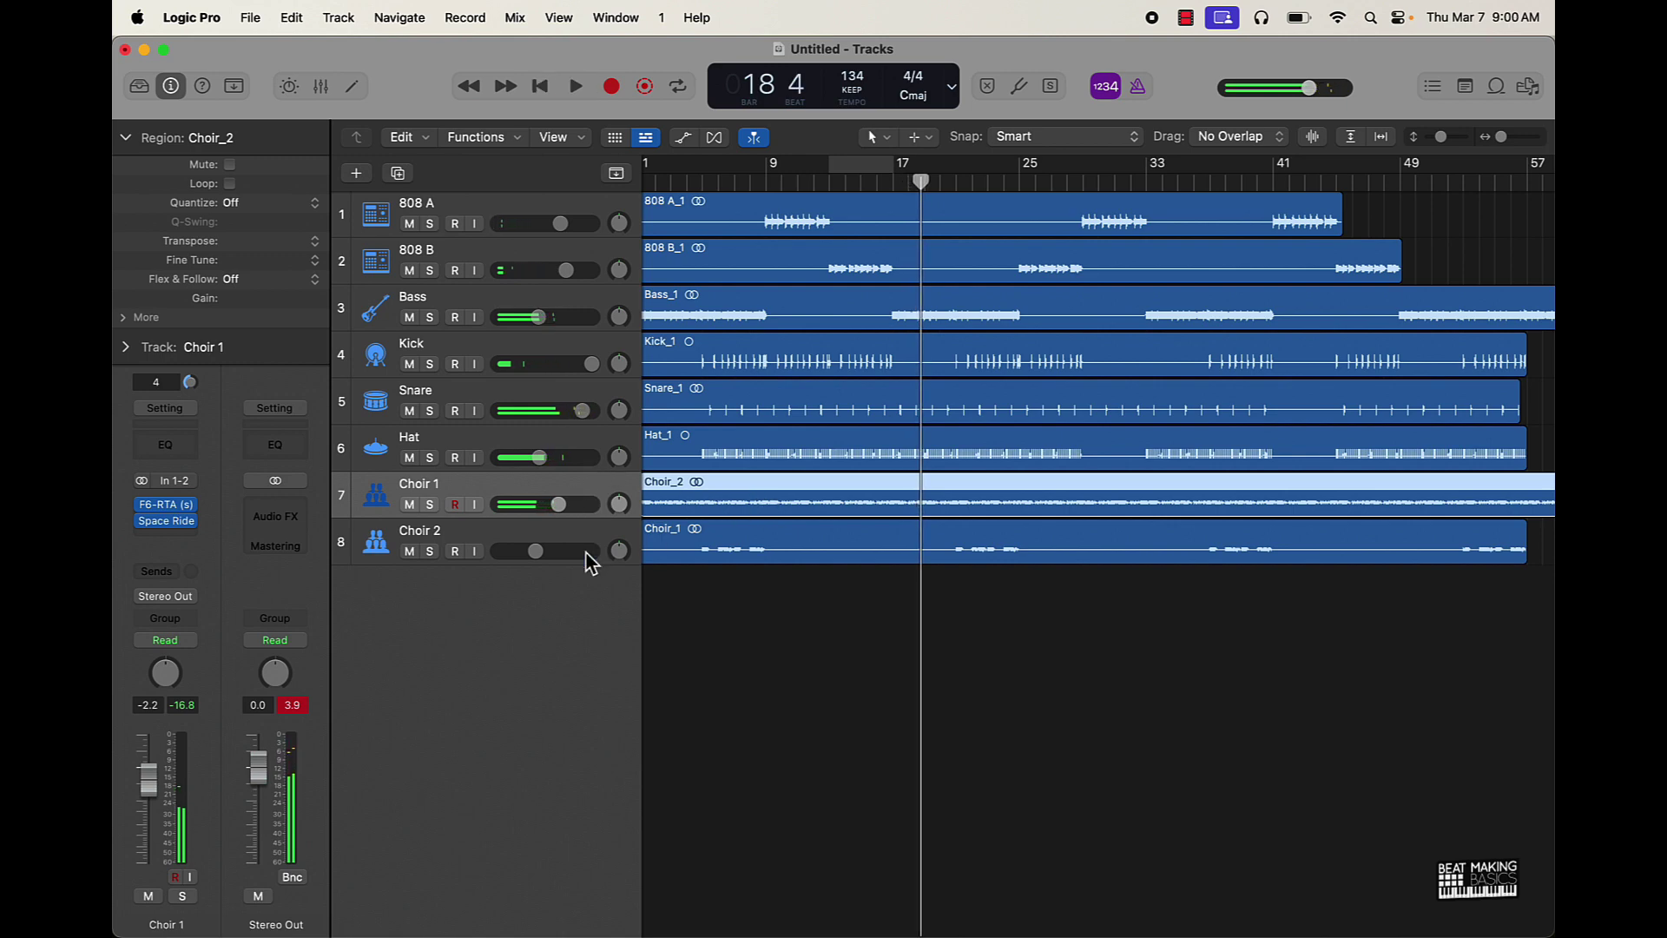
- Pan Hat to -16 and Choir 2 to +16, and lift 808 A to -1.0 dB during playback
scroll(584, 557, left, 1)
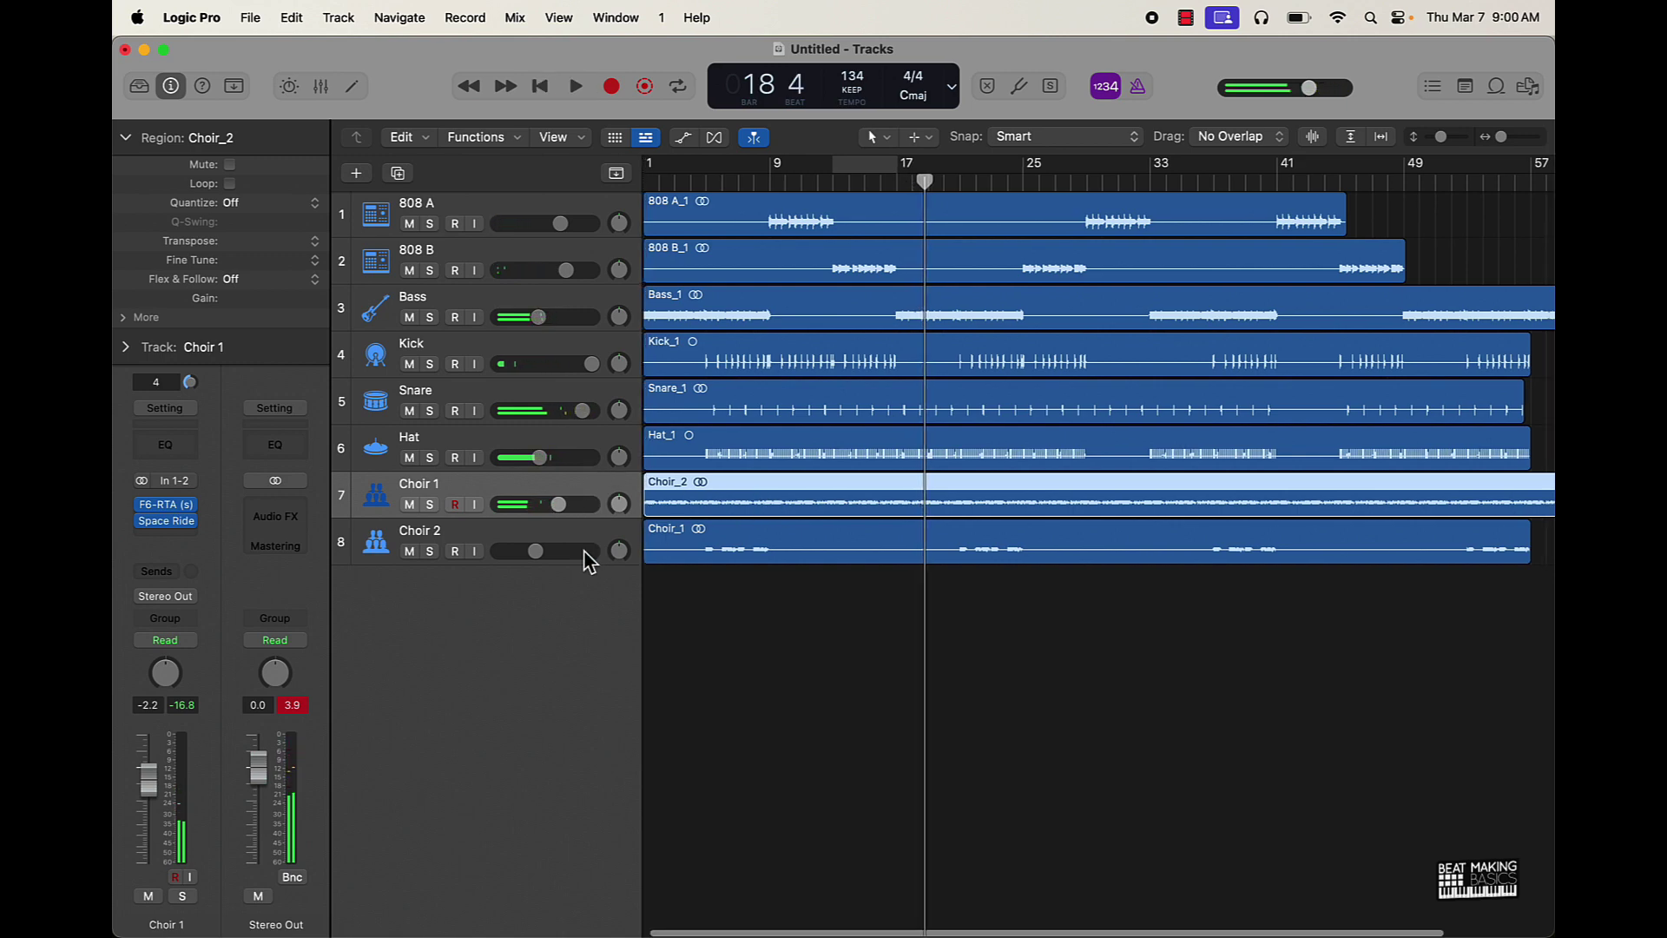
click(328, 90)
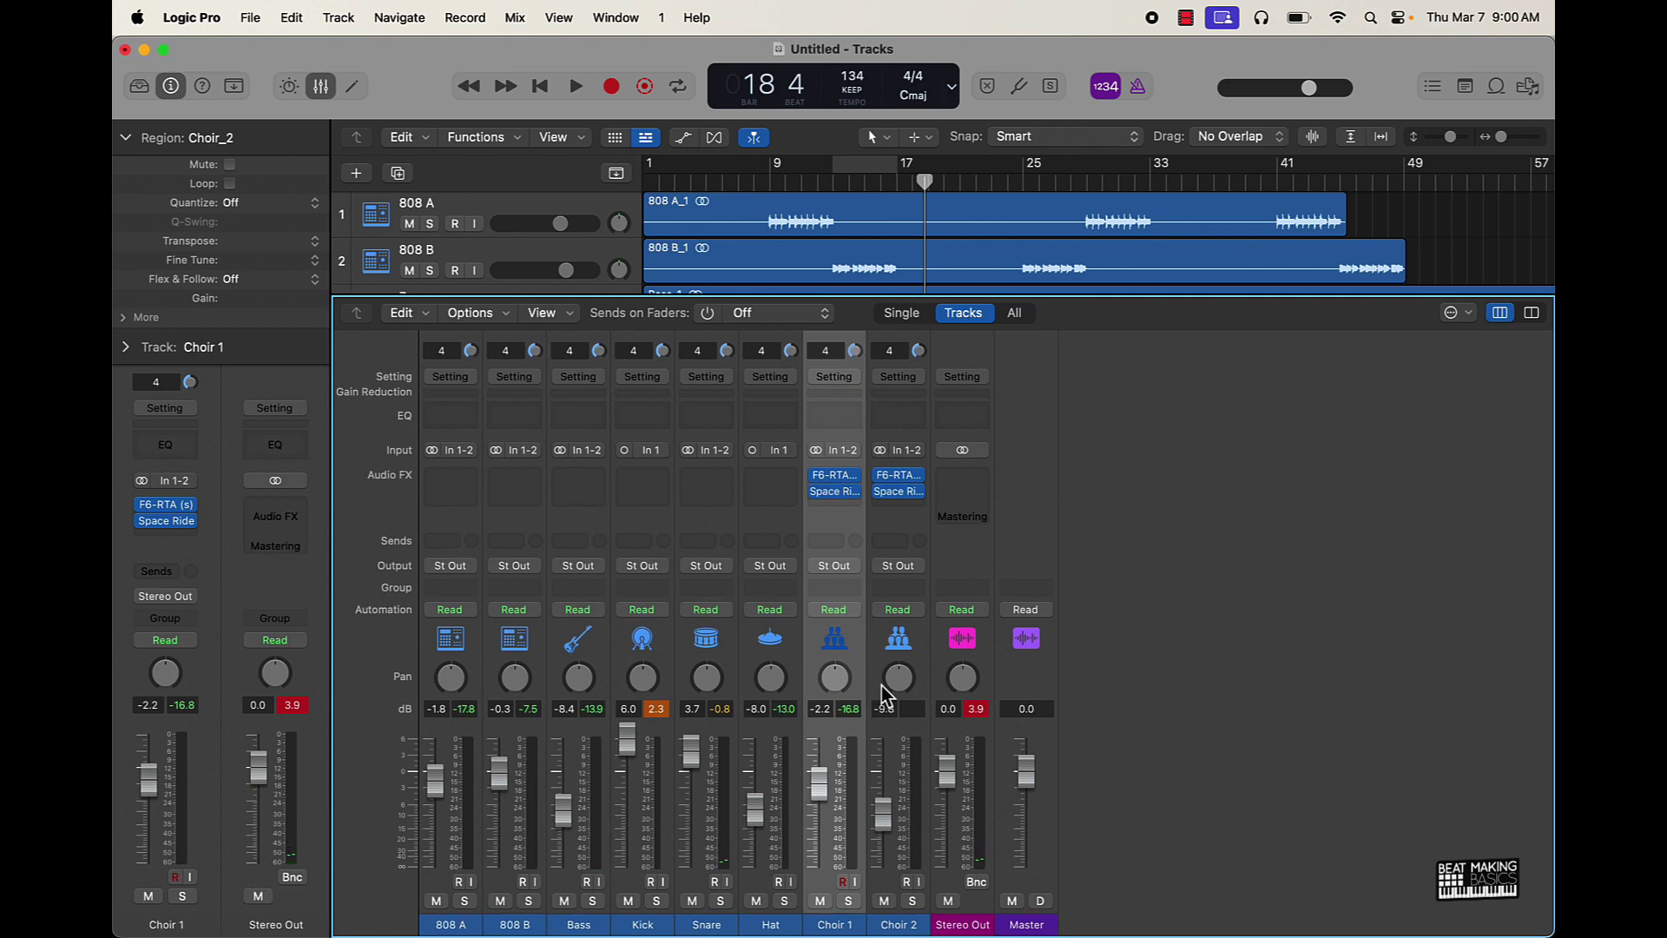
key(space)
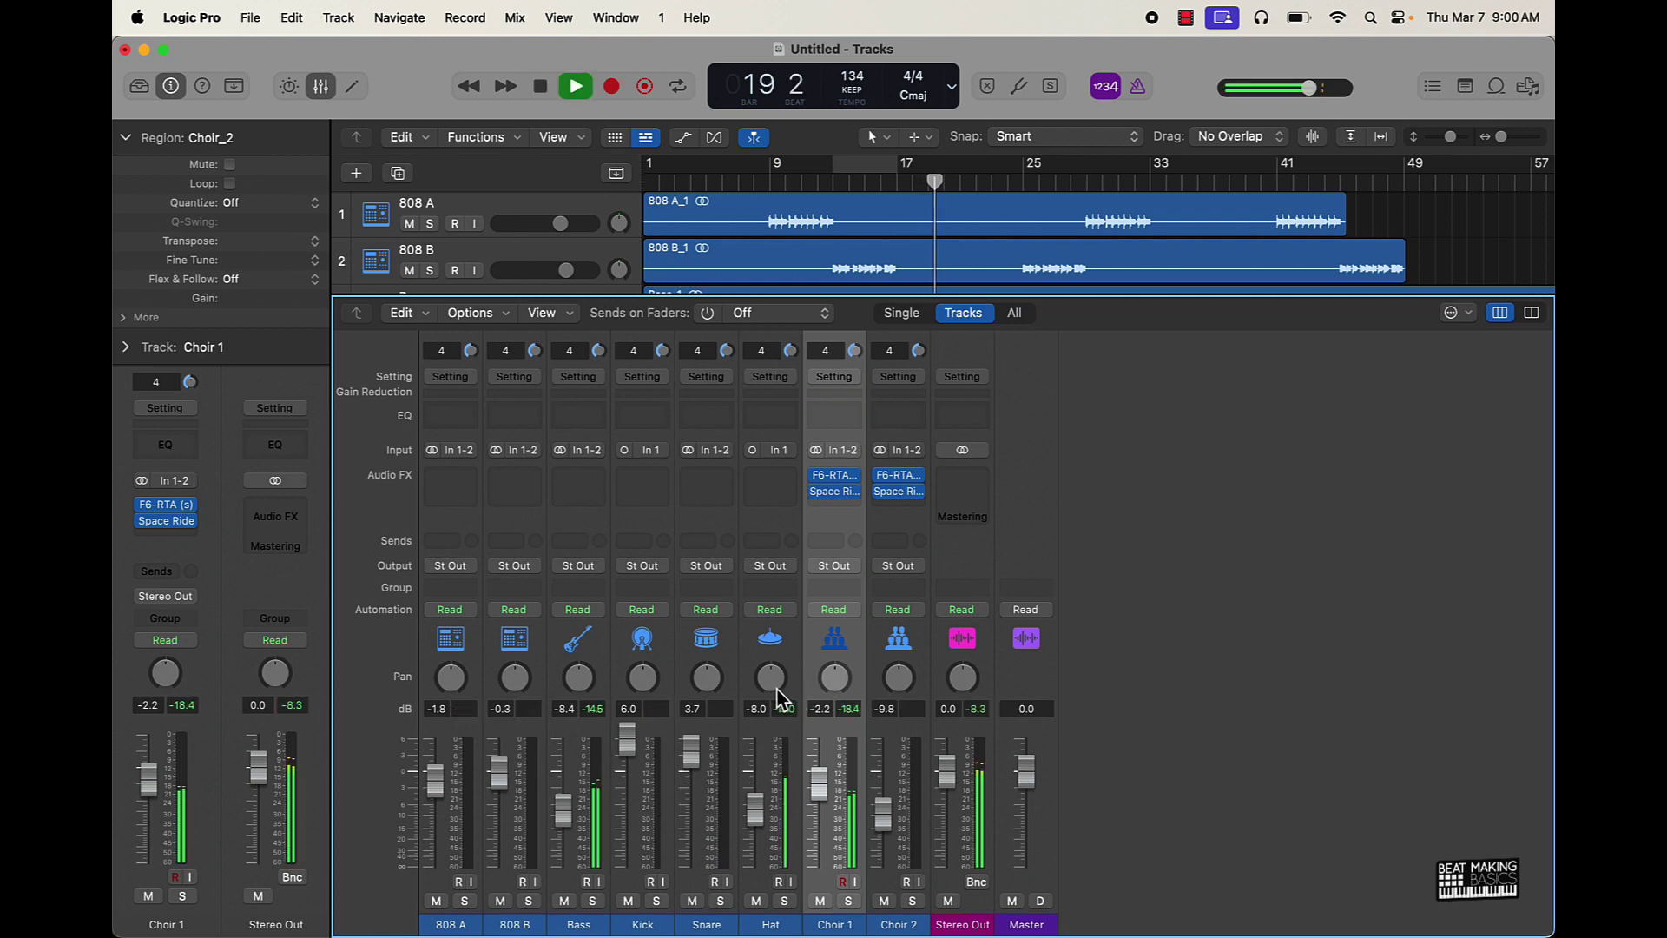
mouse_move(776, 687)
mouse_down()
mouse_move(776, 668)
mouse_move(771, 717)
mouse_up()
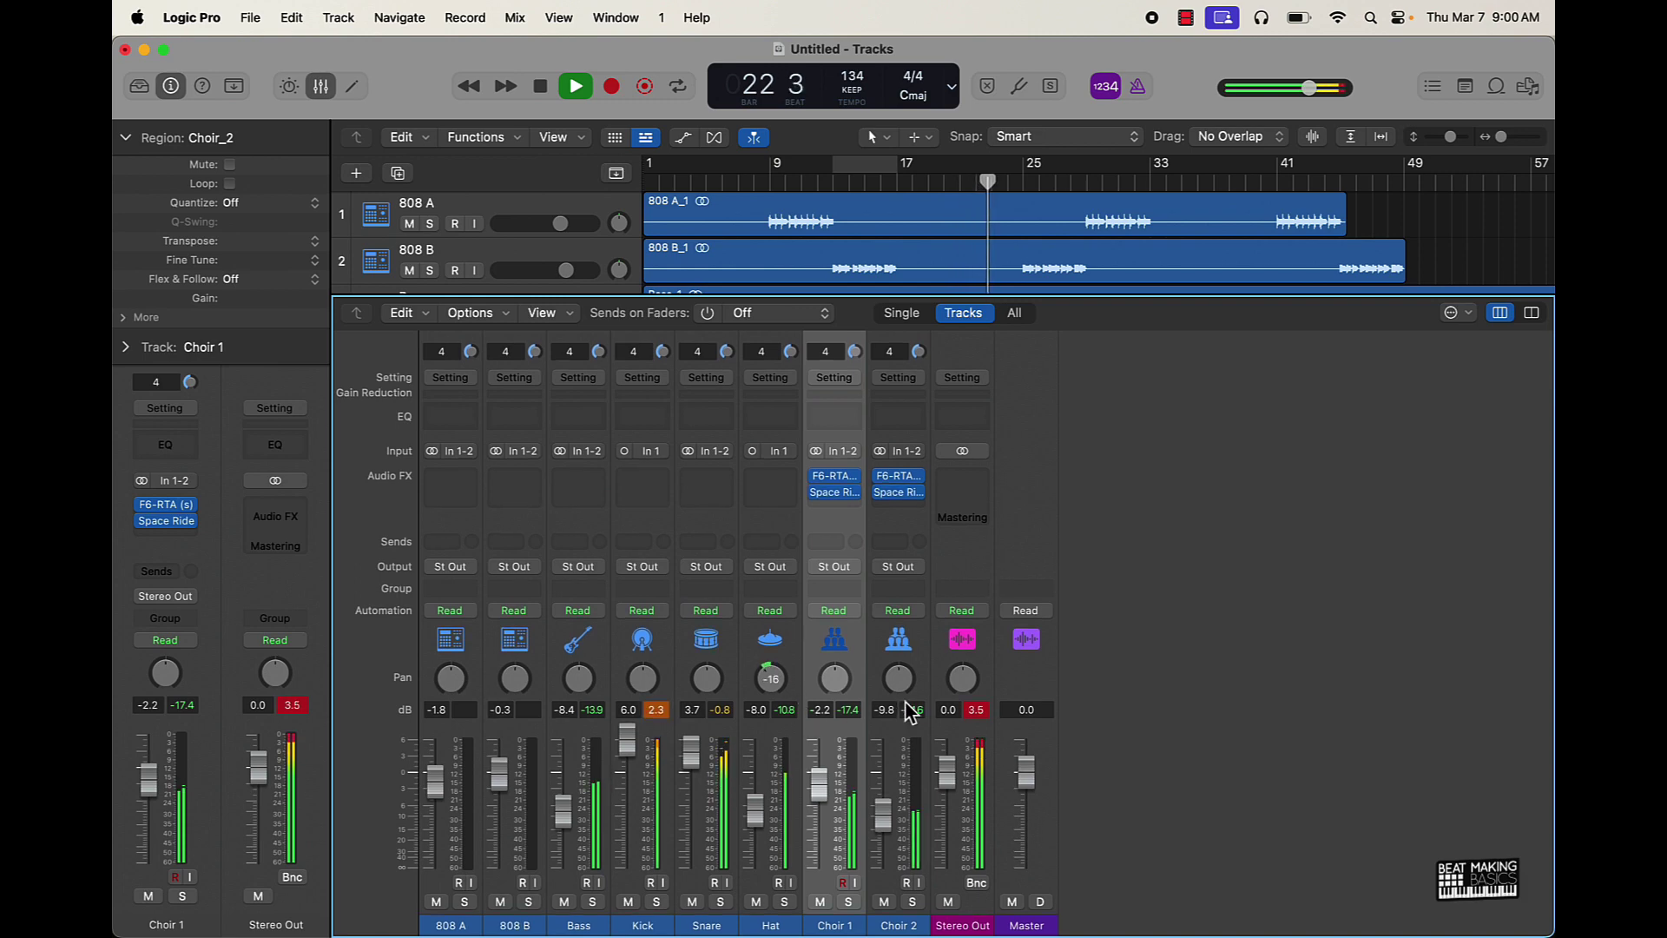
drag(900, 686, 835, 685)
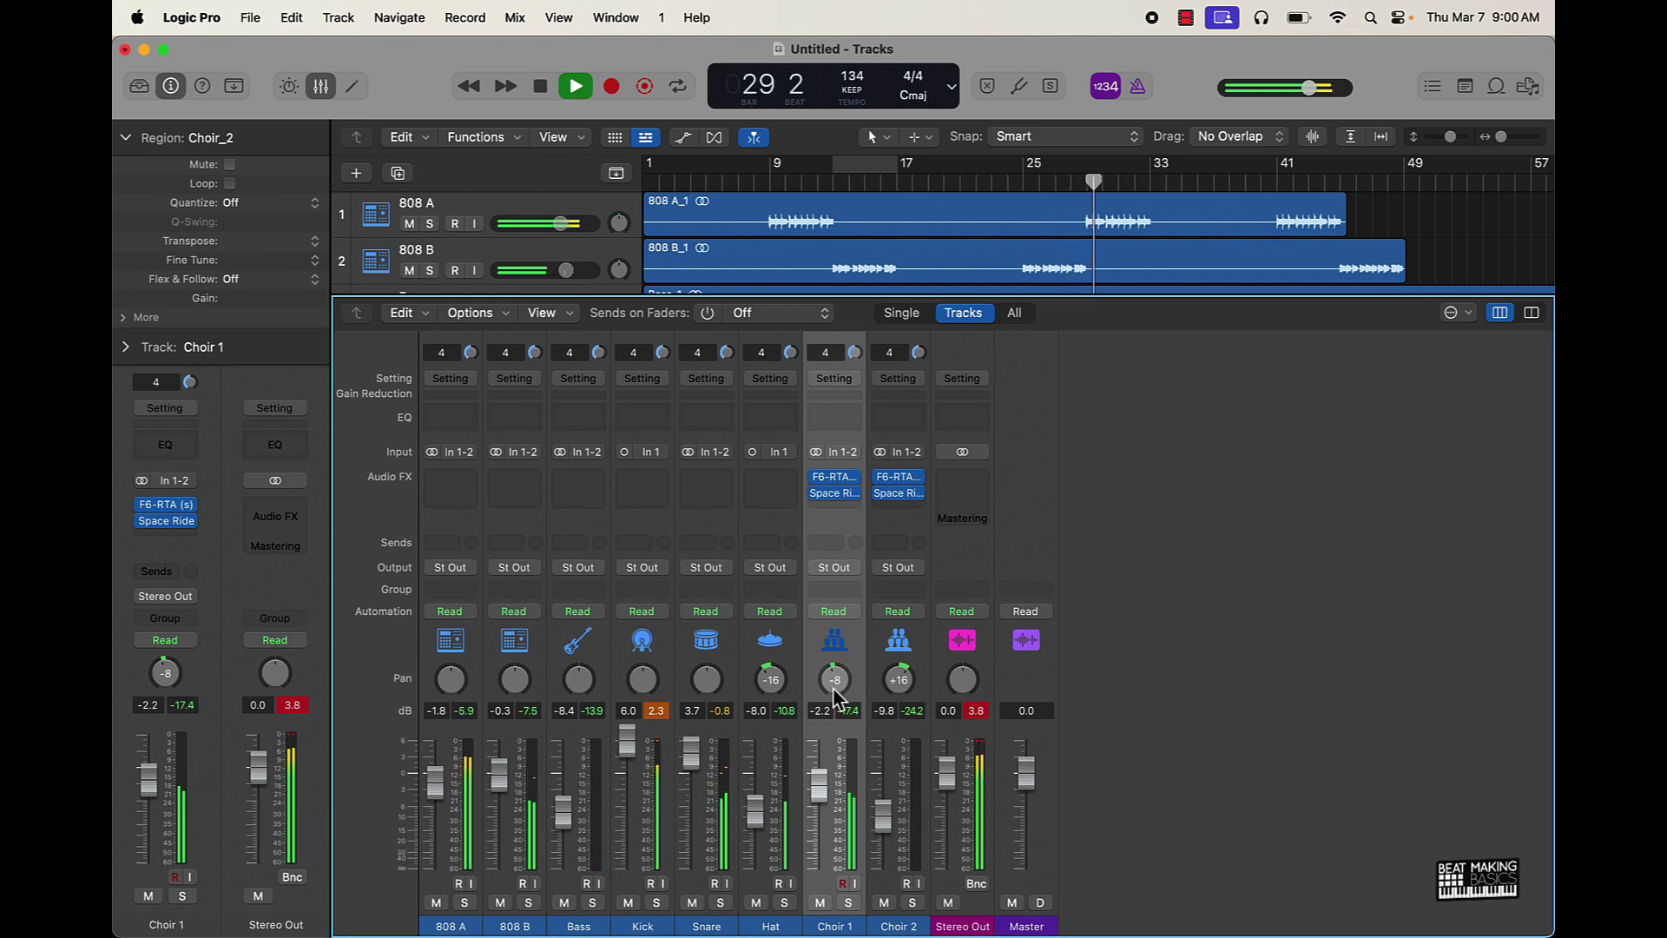
drag(434, 795, 433, 784)
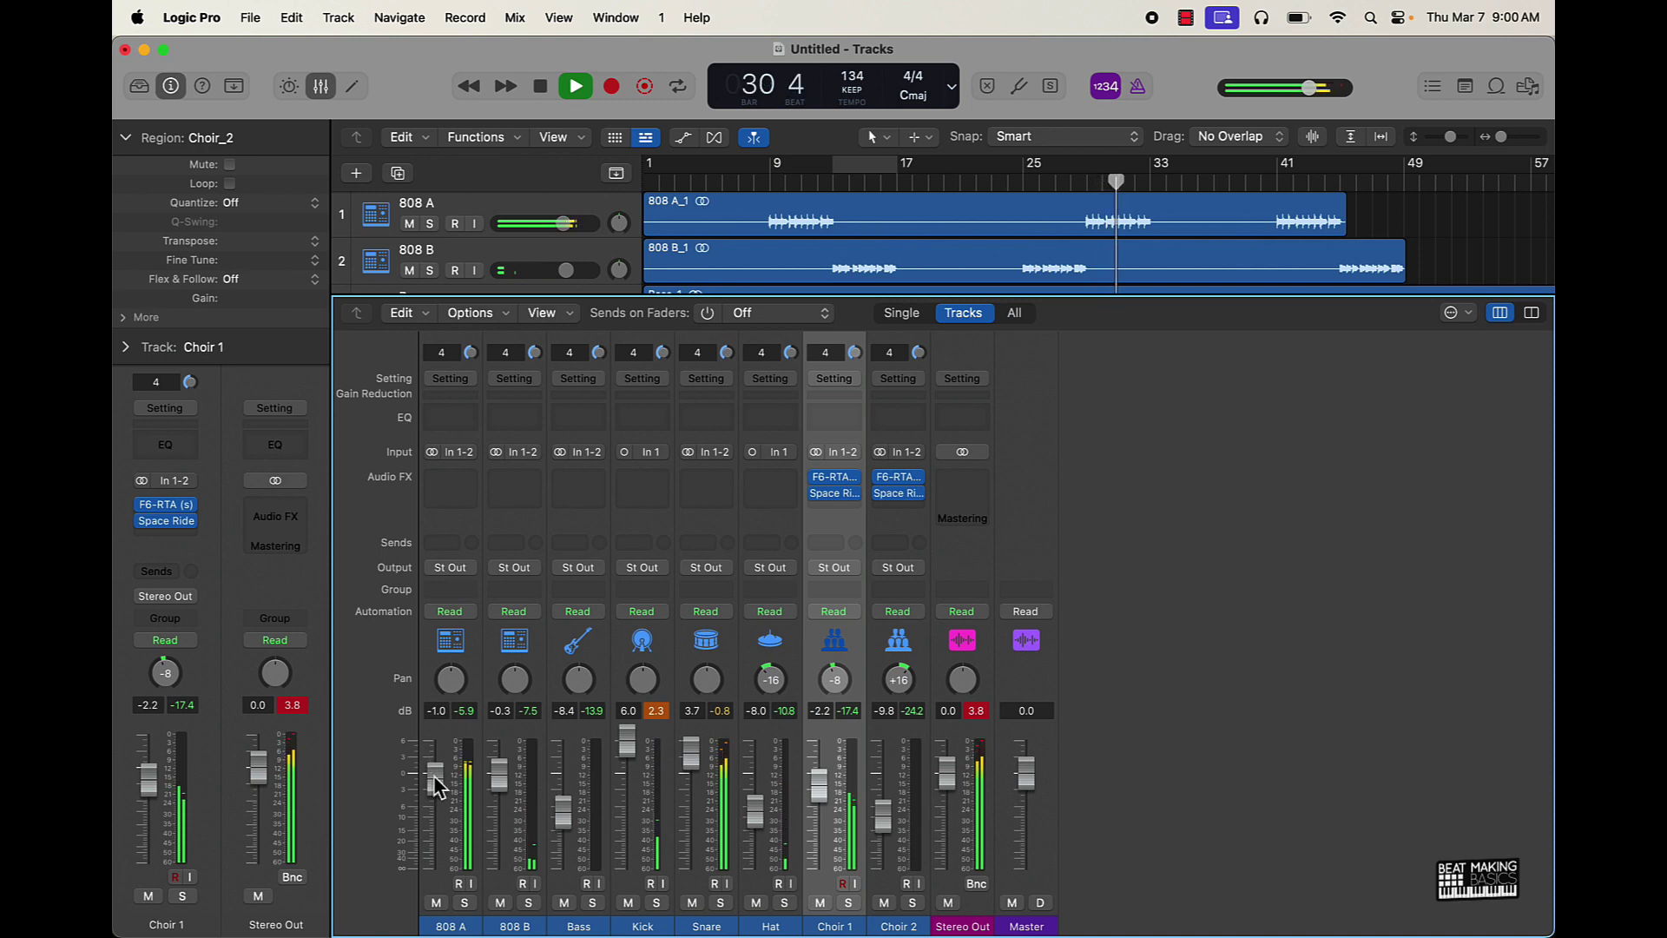
- Insert an F6 EQ on the Snare and cut its low end around 303 Hz
click(710, 486)
click(730, 533)
drag(652, 569, 912, 555)
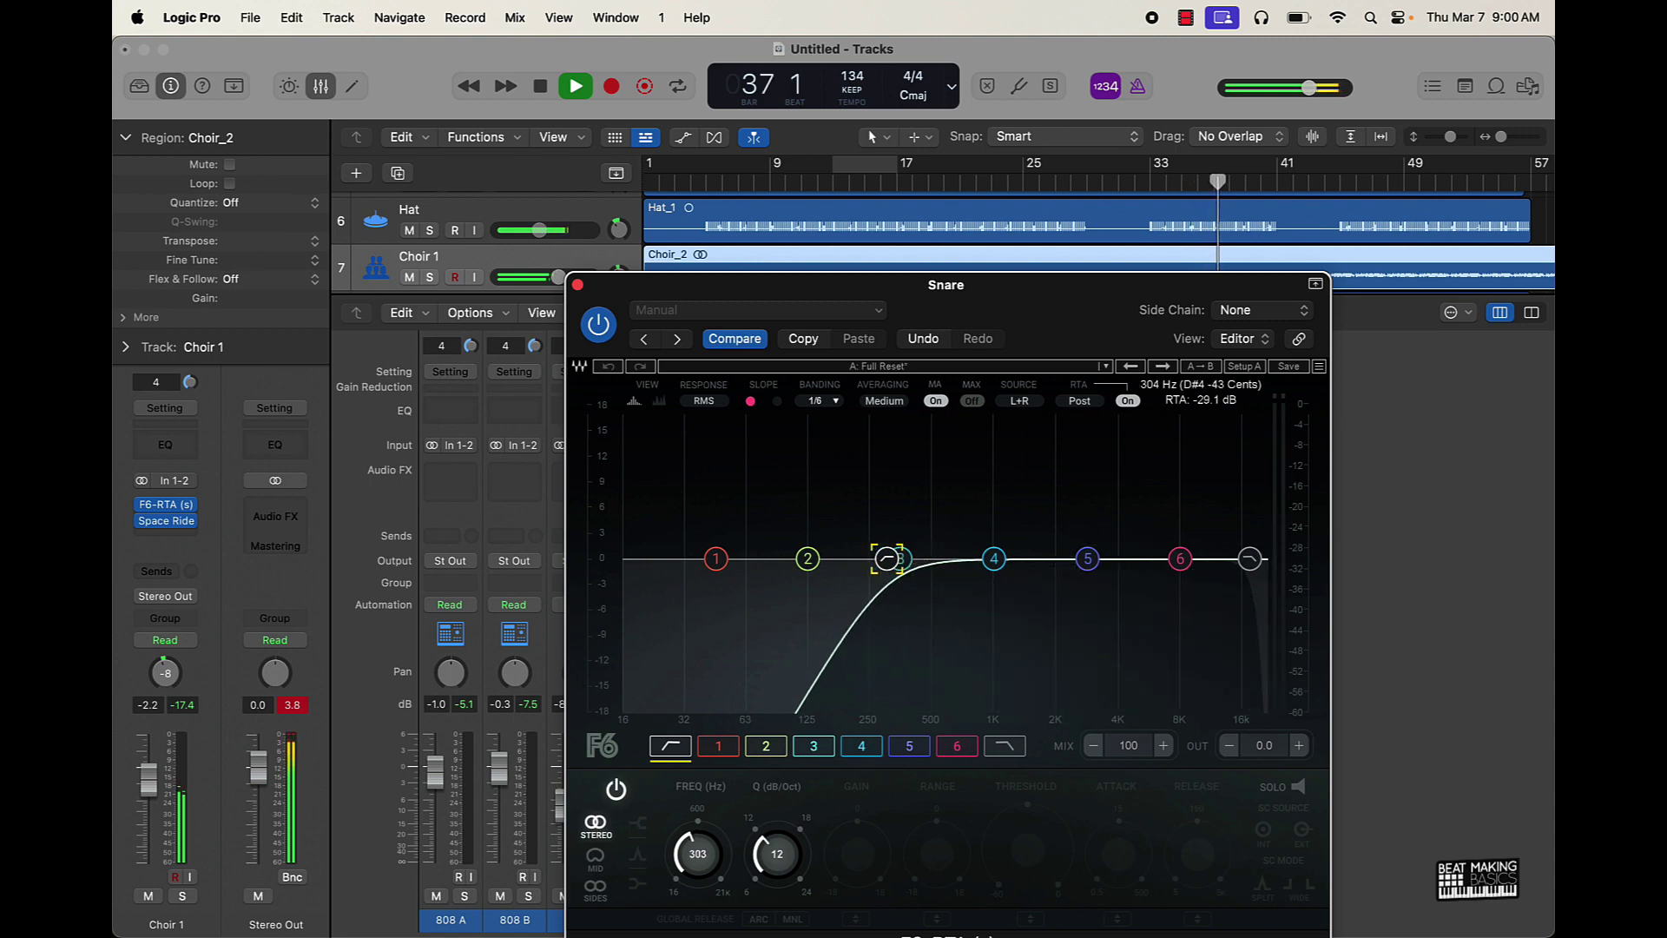
click(578, 285)
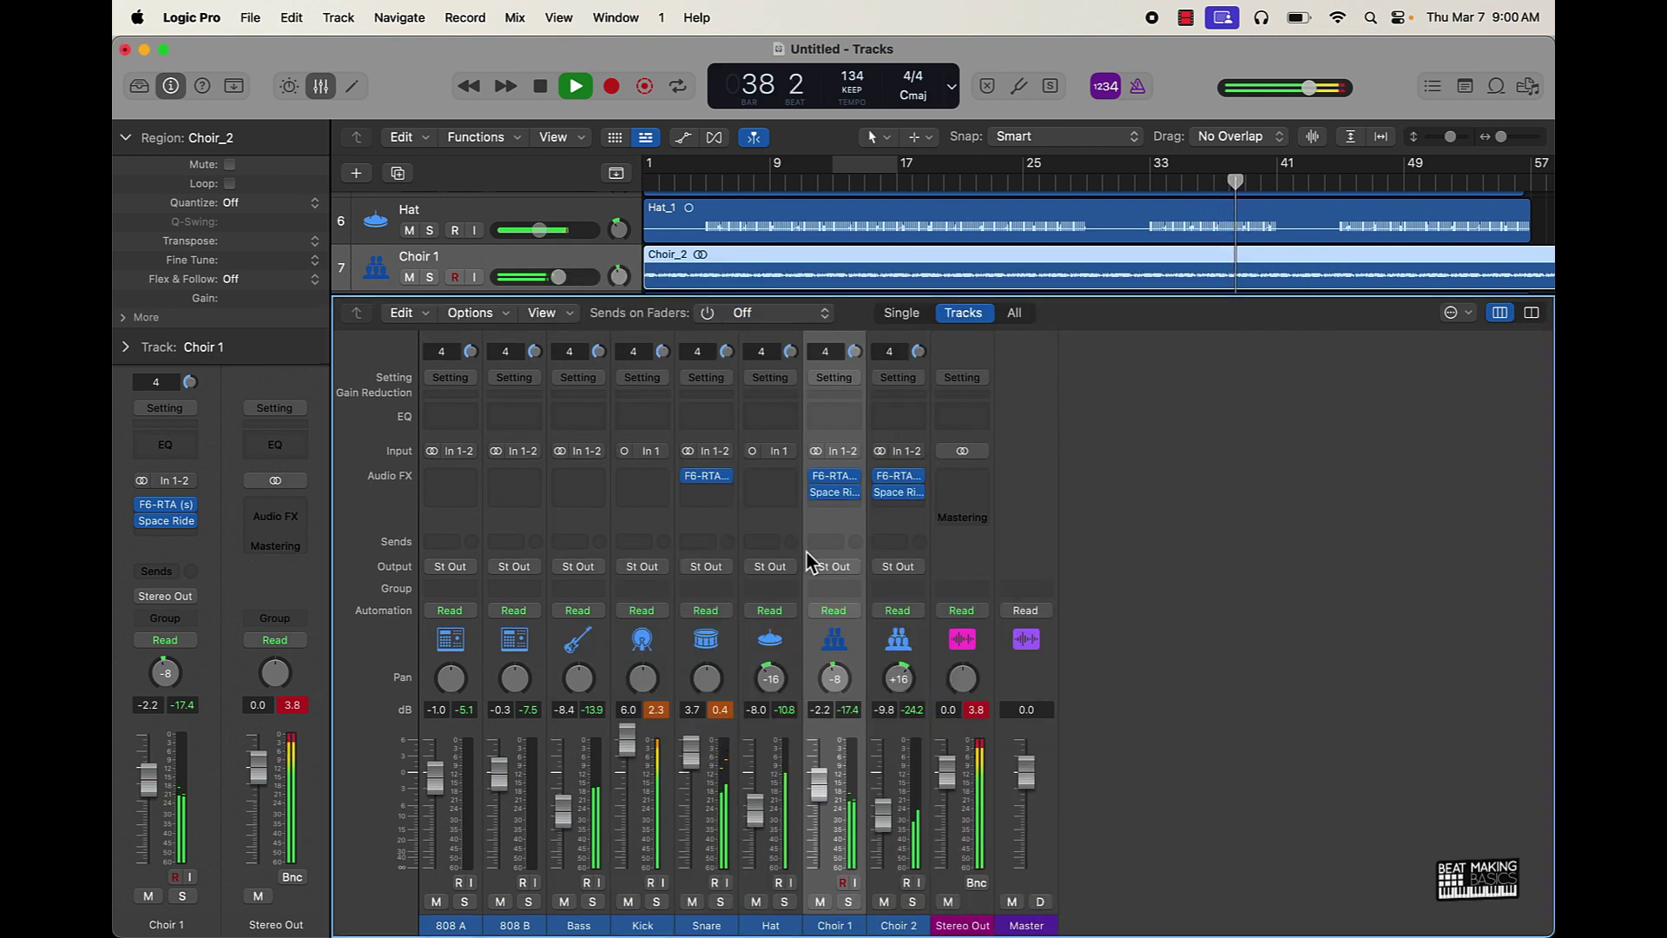
- Insert an F6 EQ on the Hat and cut its low end around 582 Hz
click(772, 479)
mouse_move(816, 536)
mouse_move(856, 841)
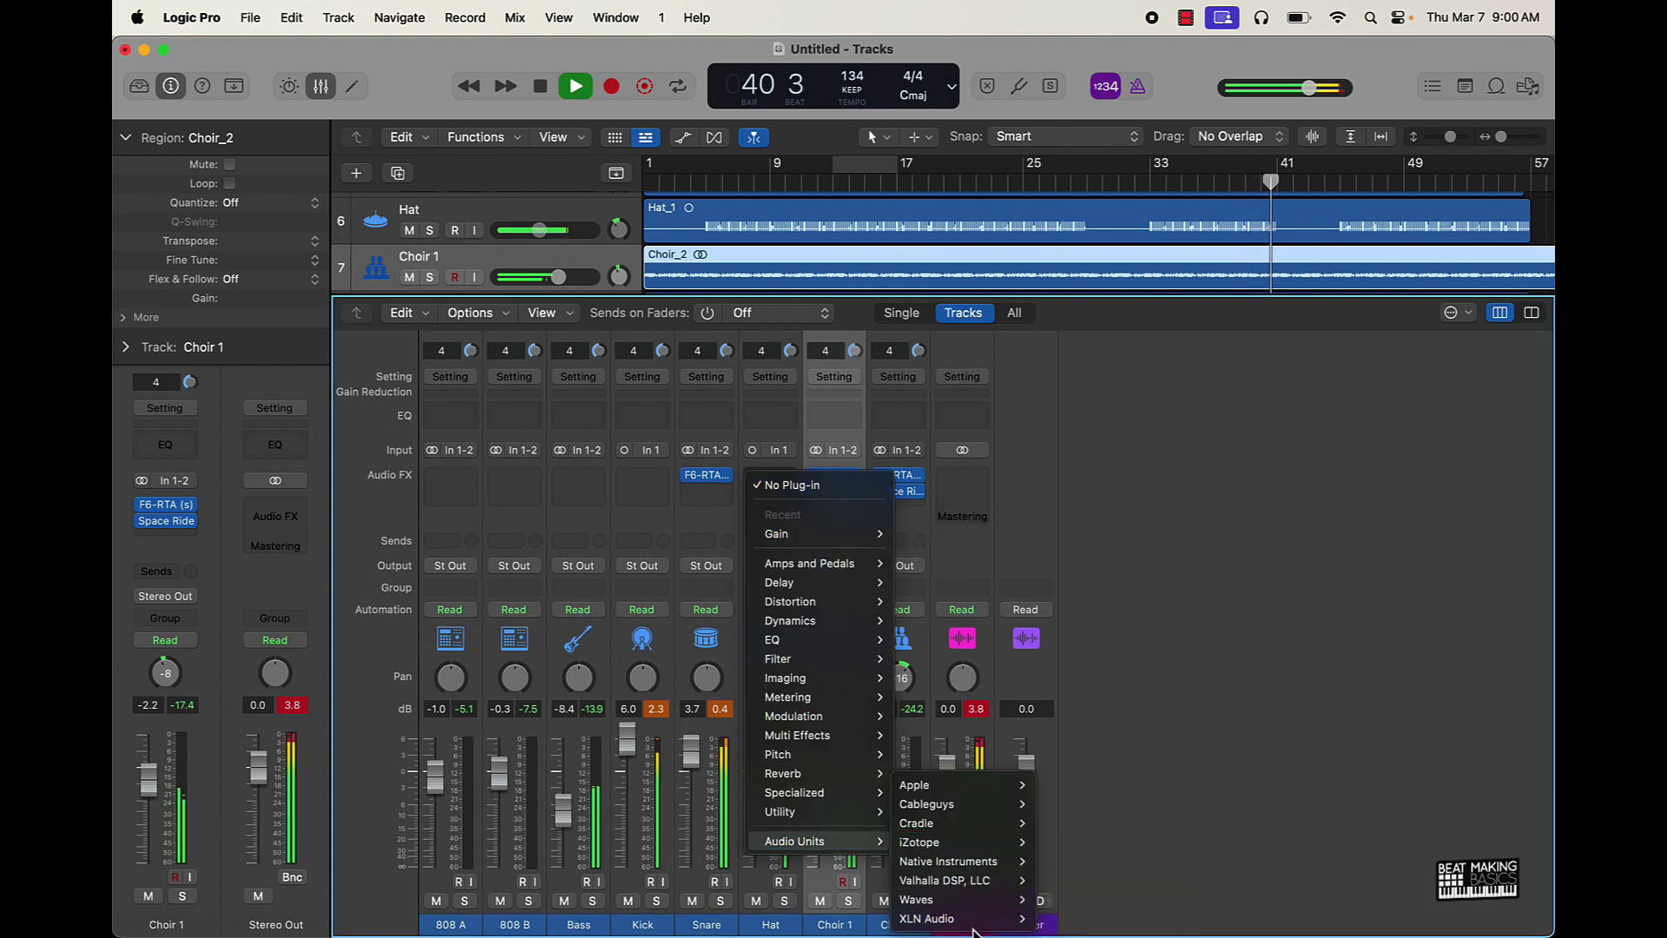
mouse_move(999, 901)
text(f6)
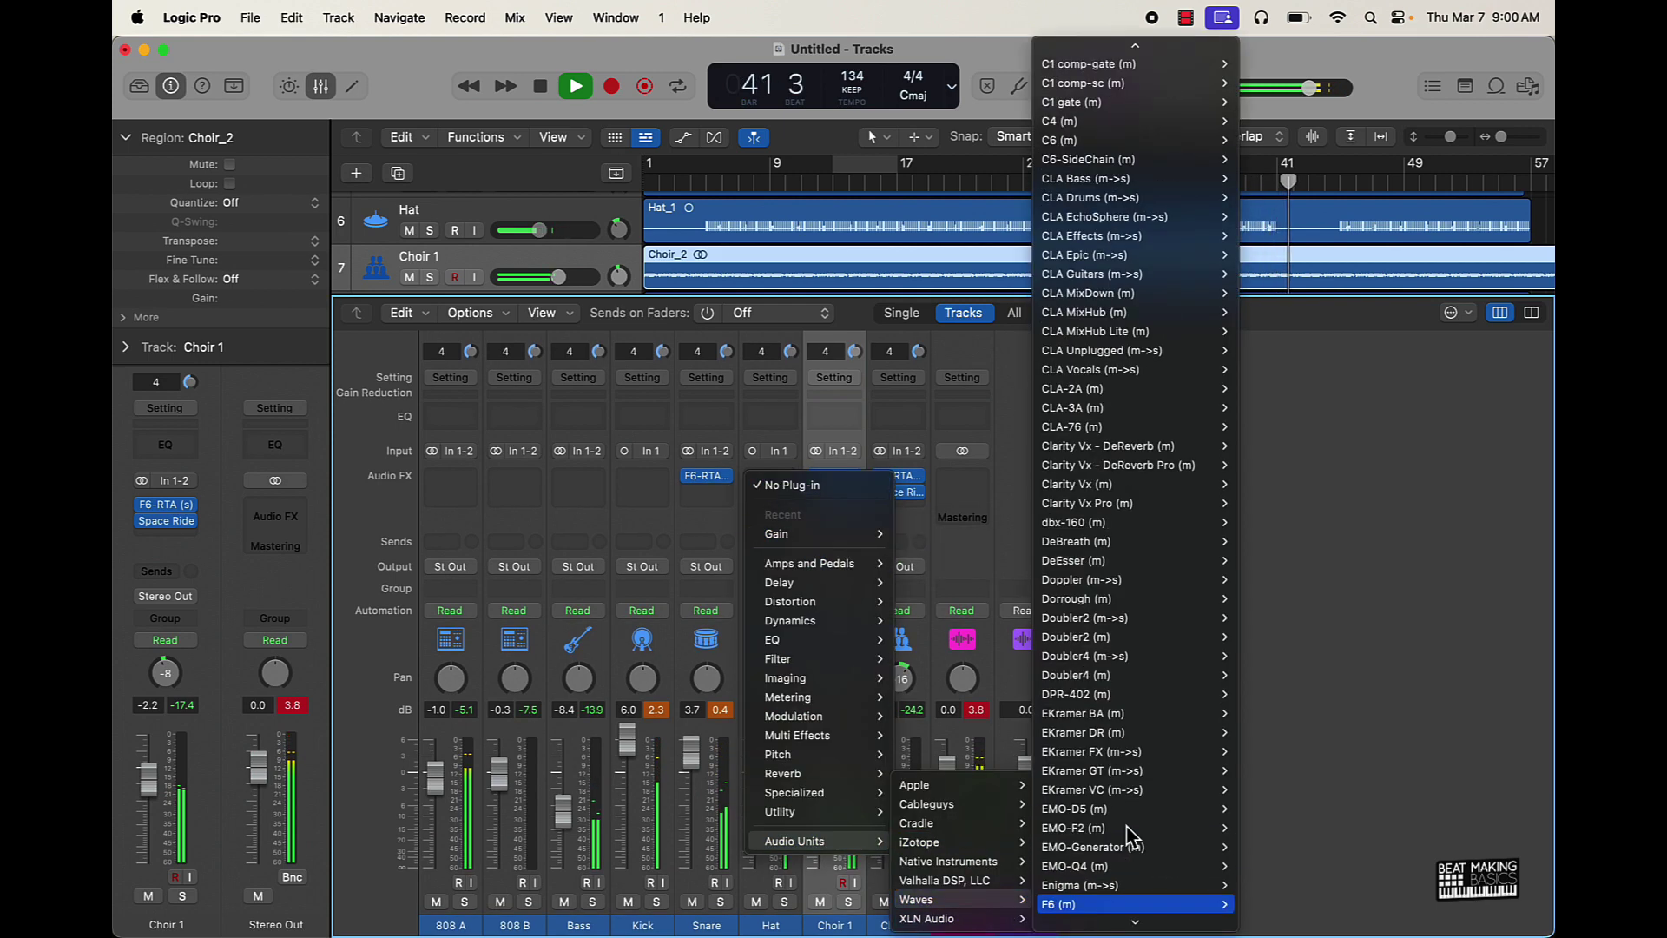
scroll(1129, 829, down, 5)
mouse_move(1118, 816)
click(1090, 675)
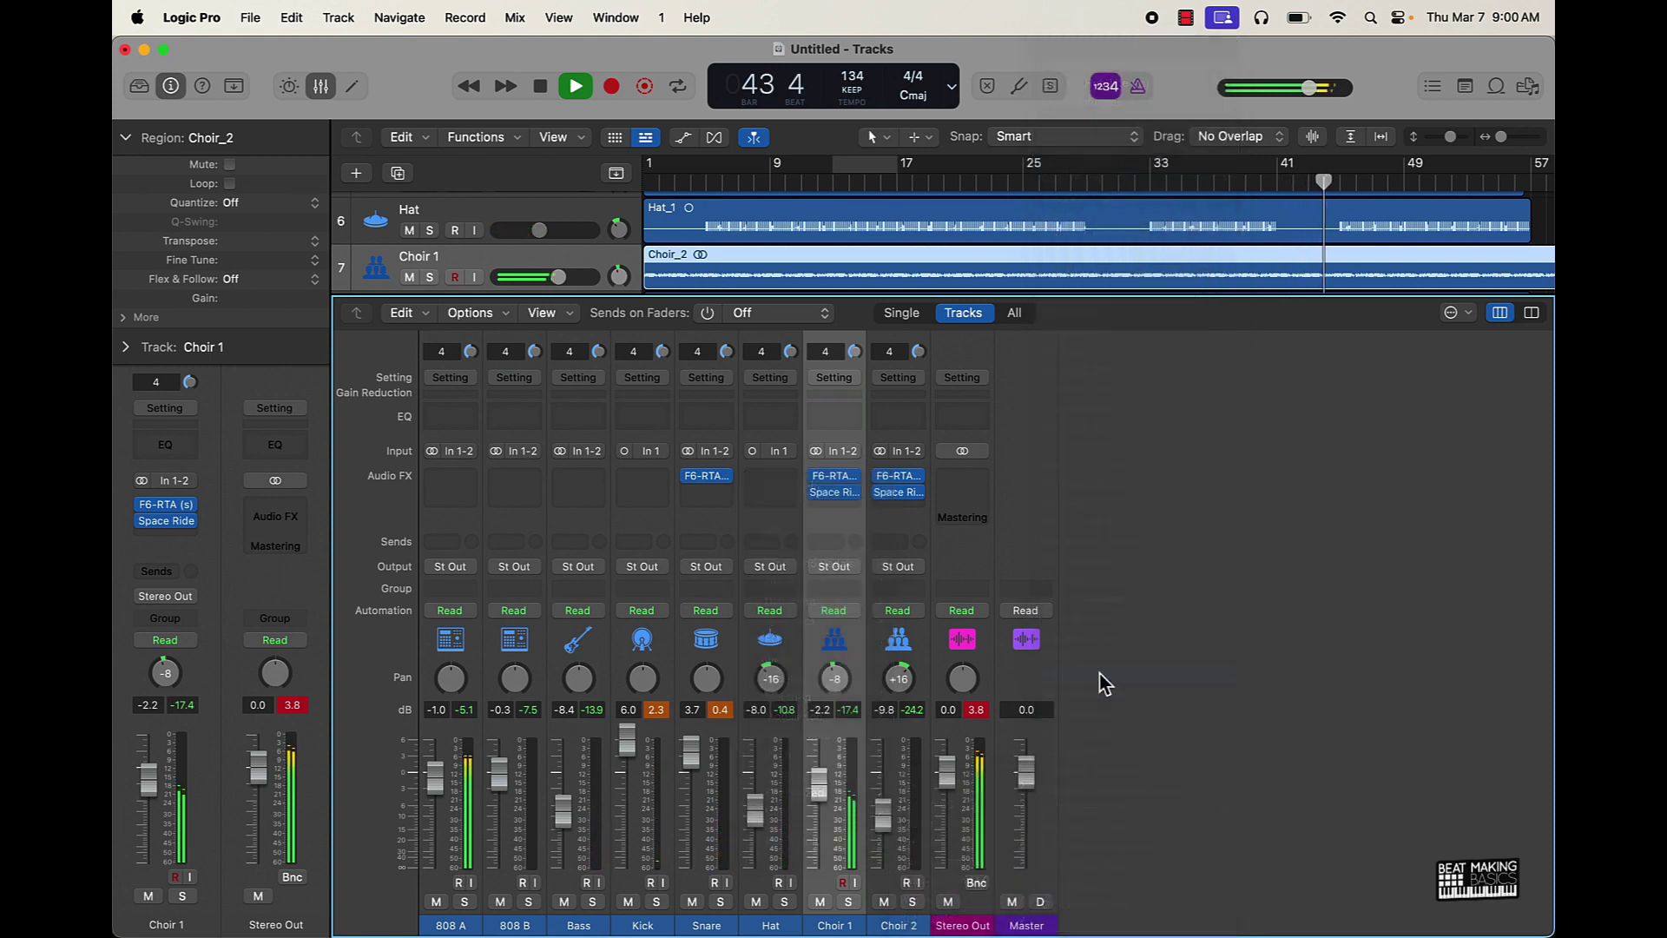
drag(641, 560, 947, 560)
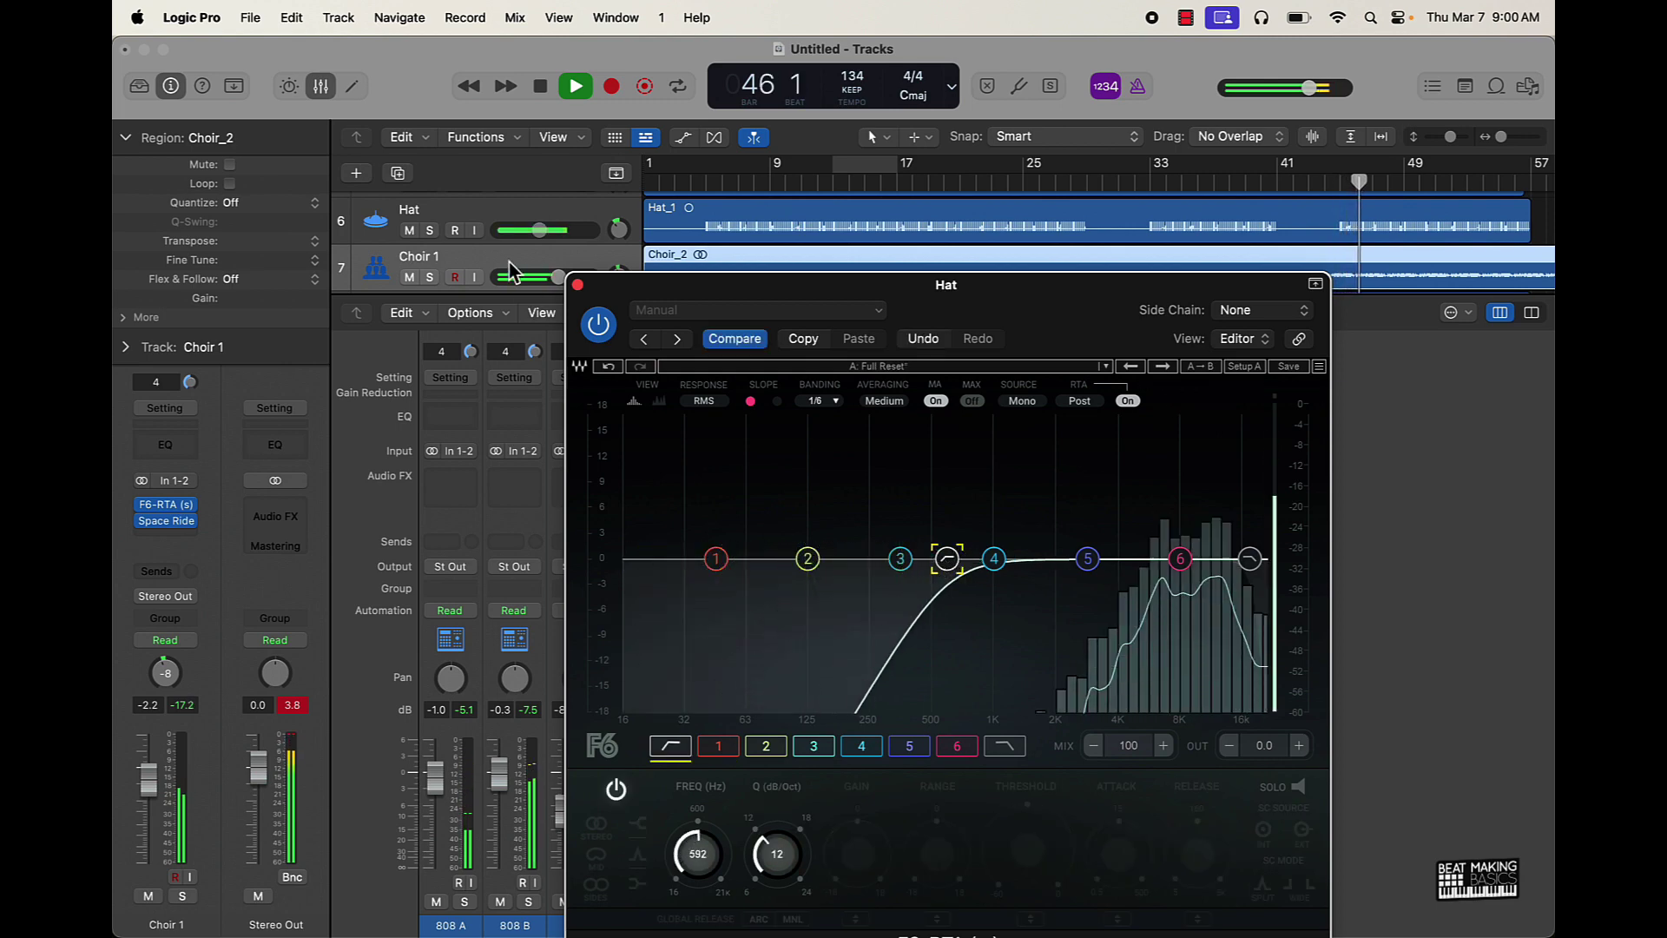
click(578, 284)
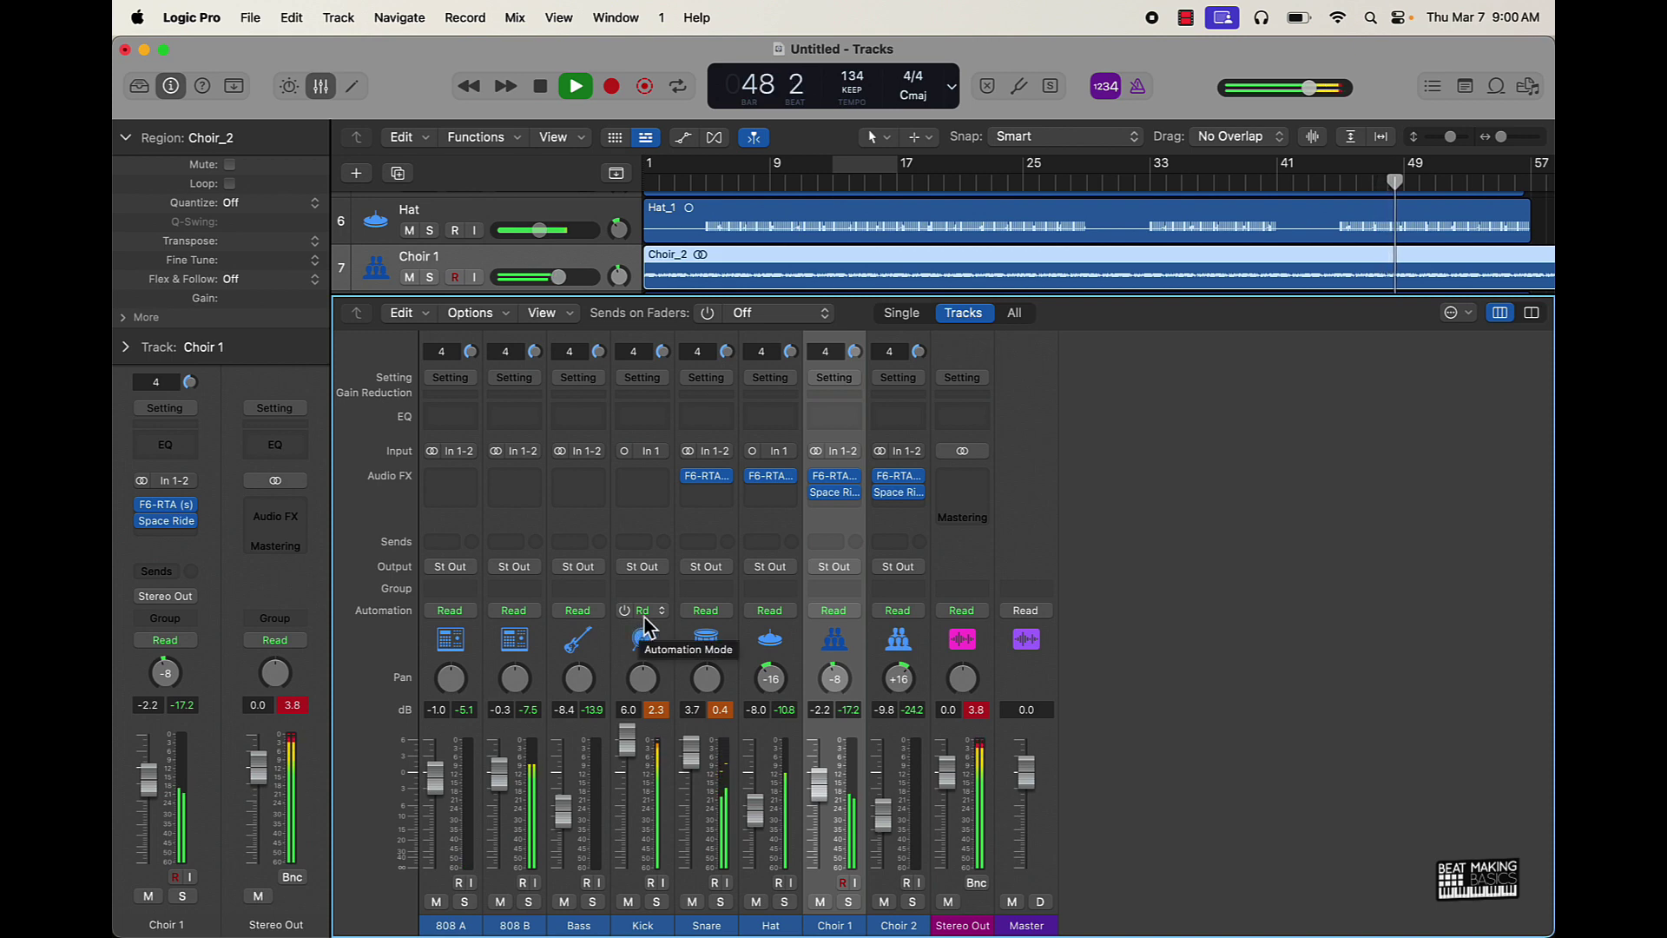
- Stop playback of the beat with the Space bar
key(space)
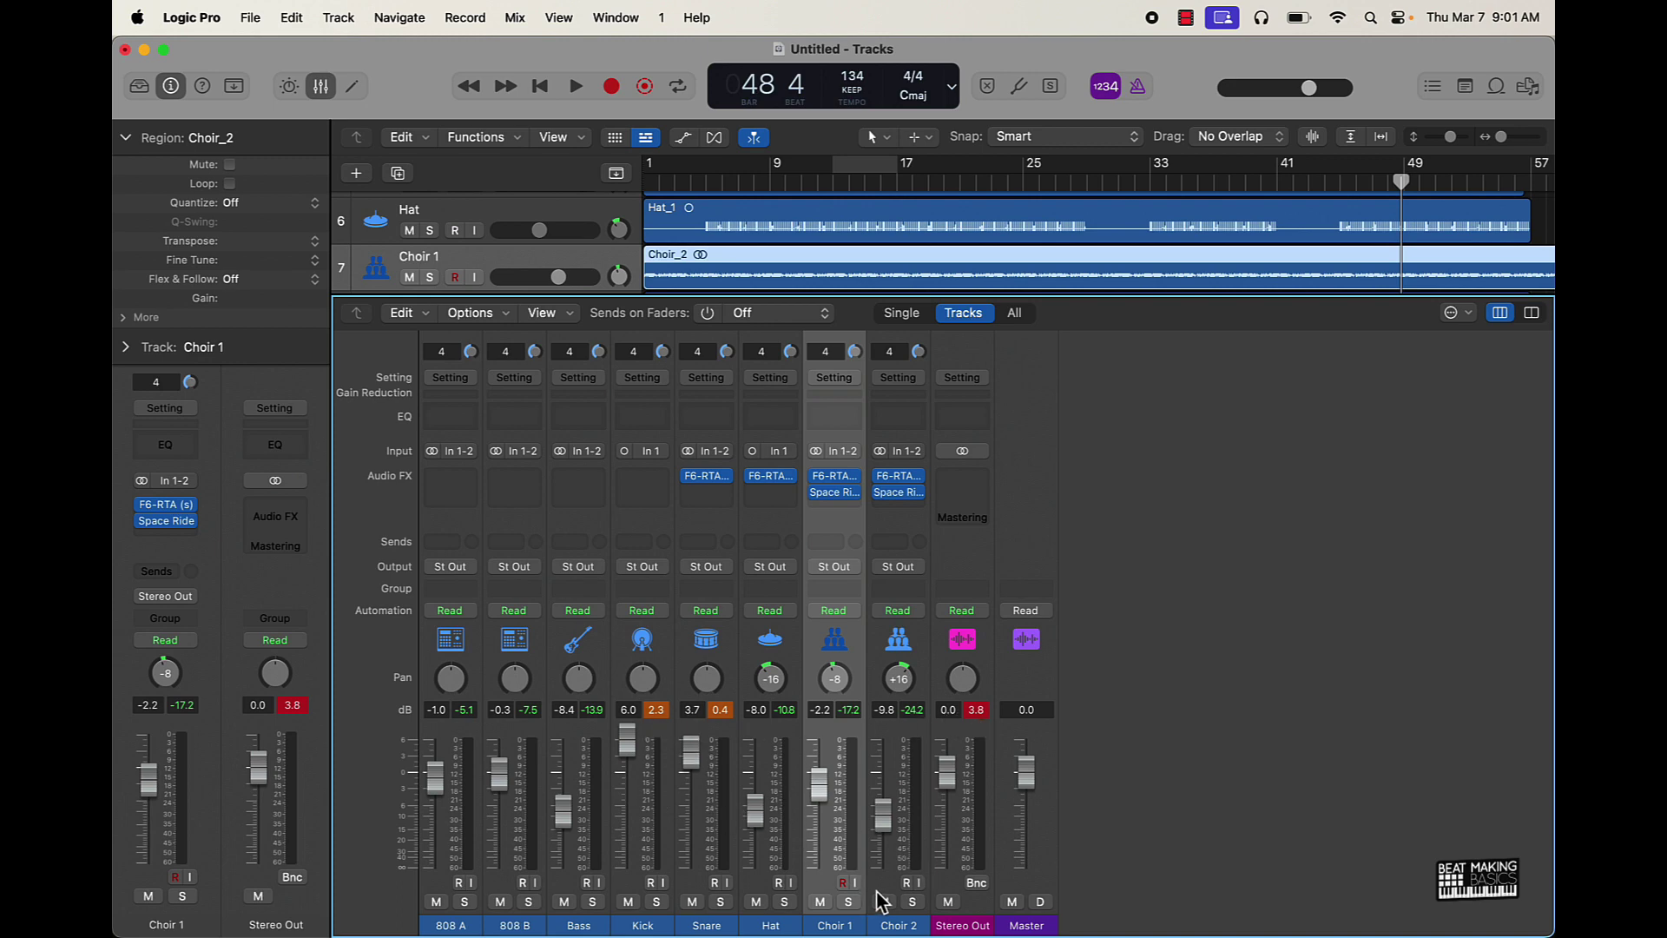
- Select all eight channel strips and lower their faders together by about 6 dB
drag(880, 894, 536, 881)
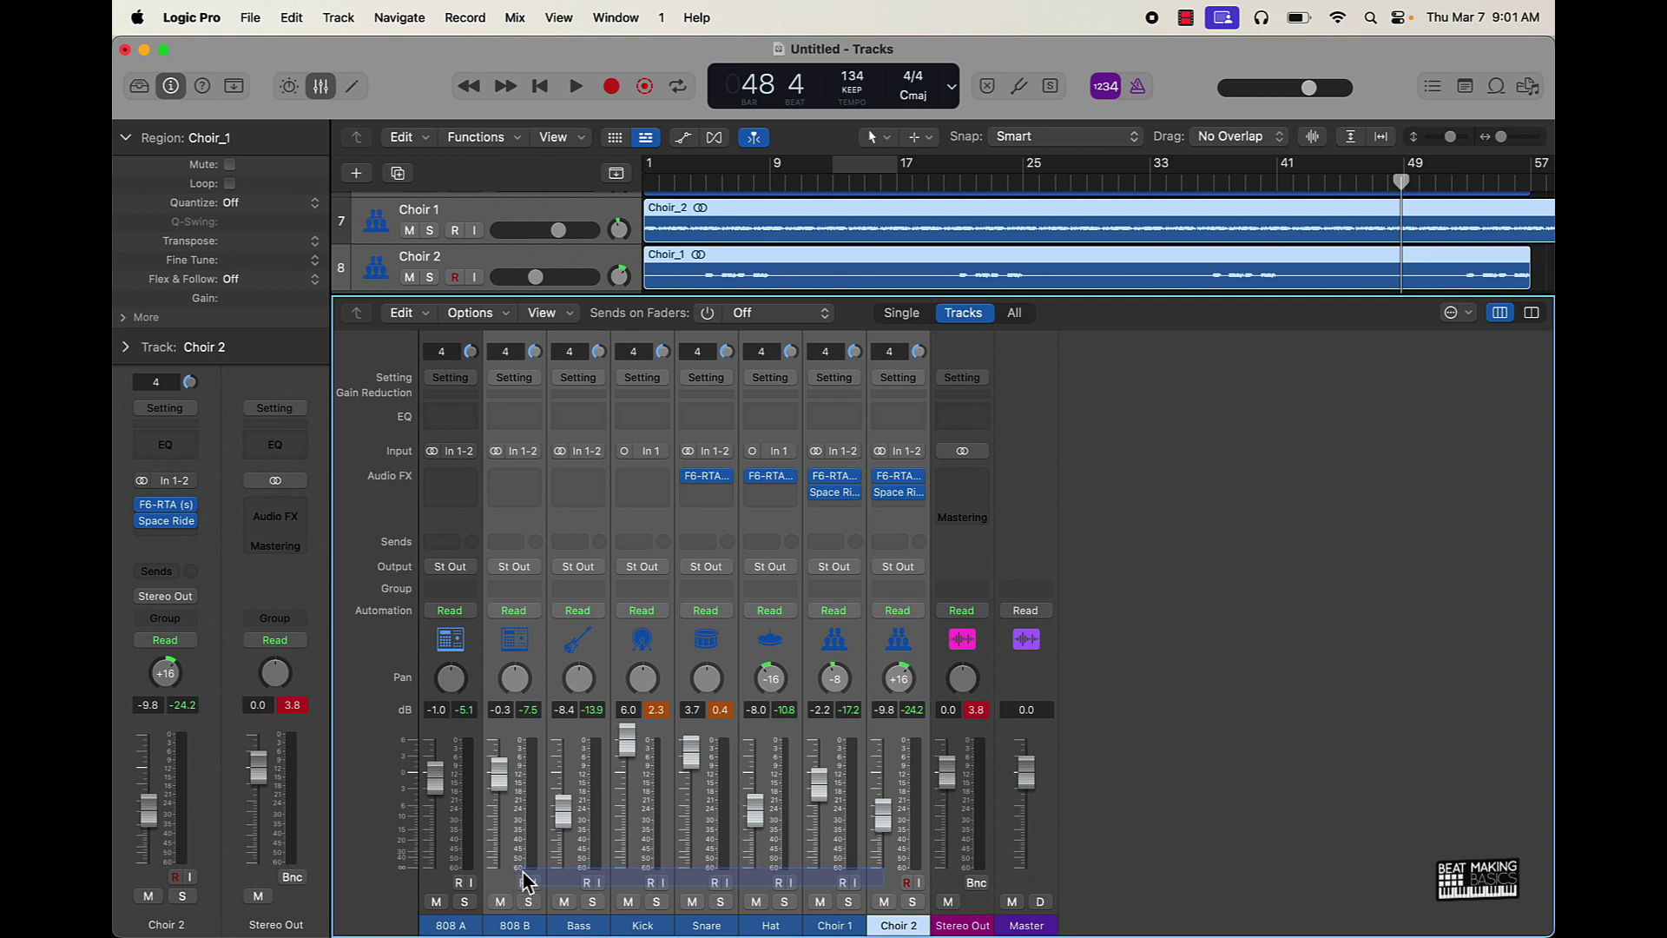
drag(525, 881, 768, 882)
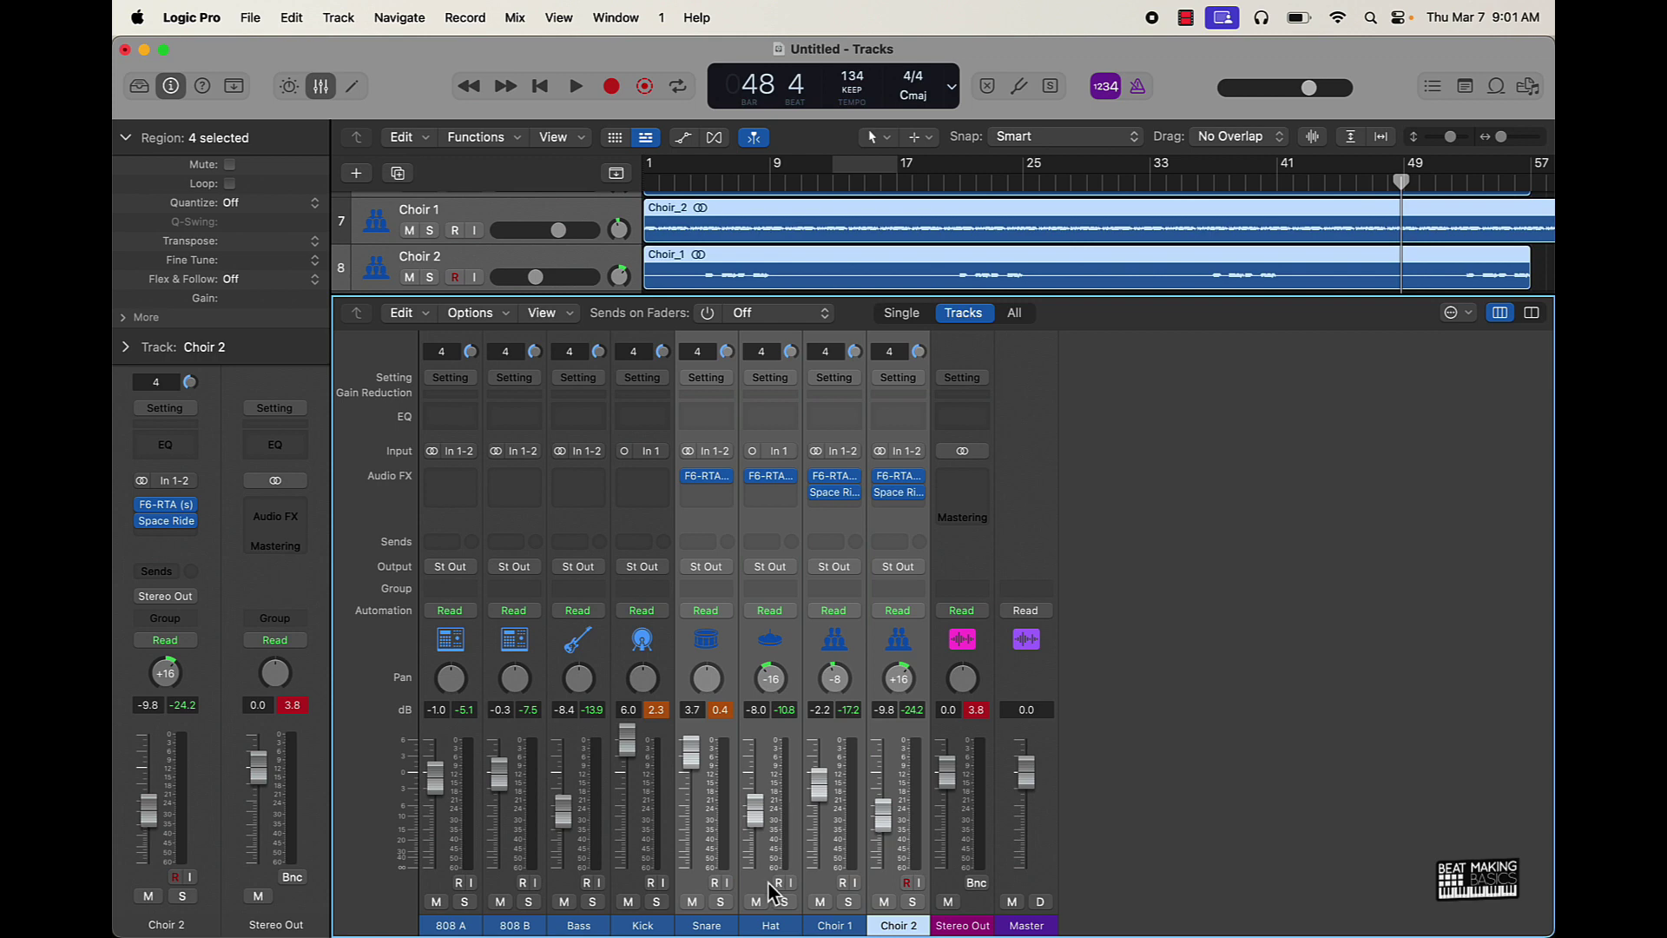
click(768, 882)
click(896, 894)
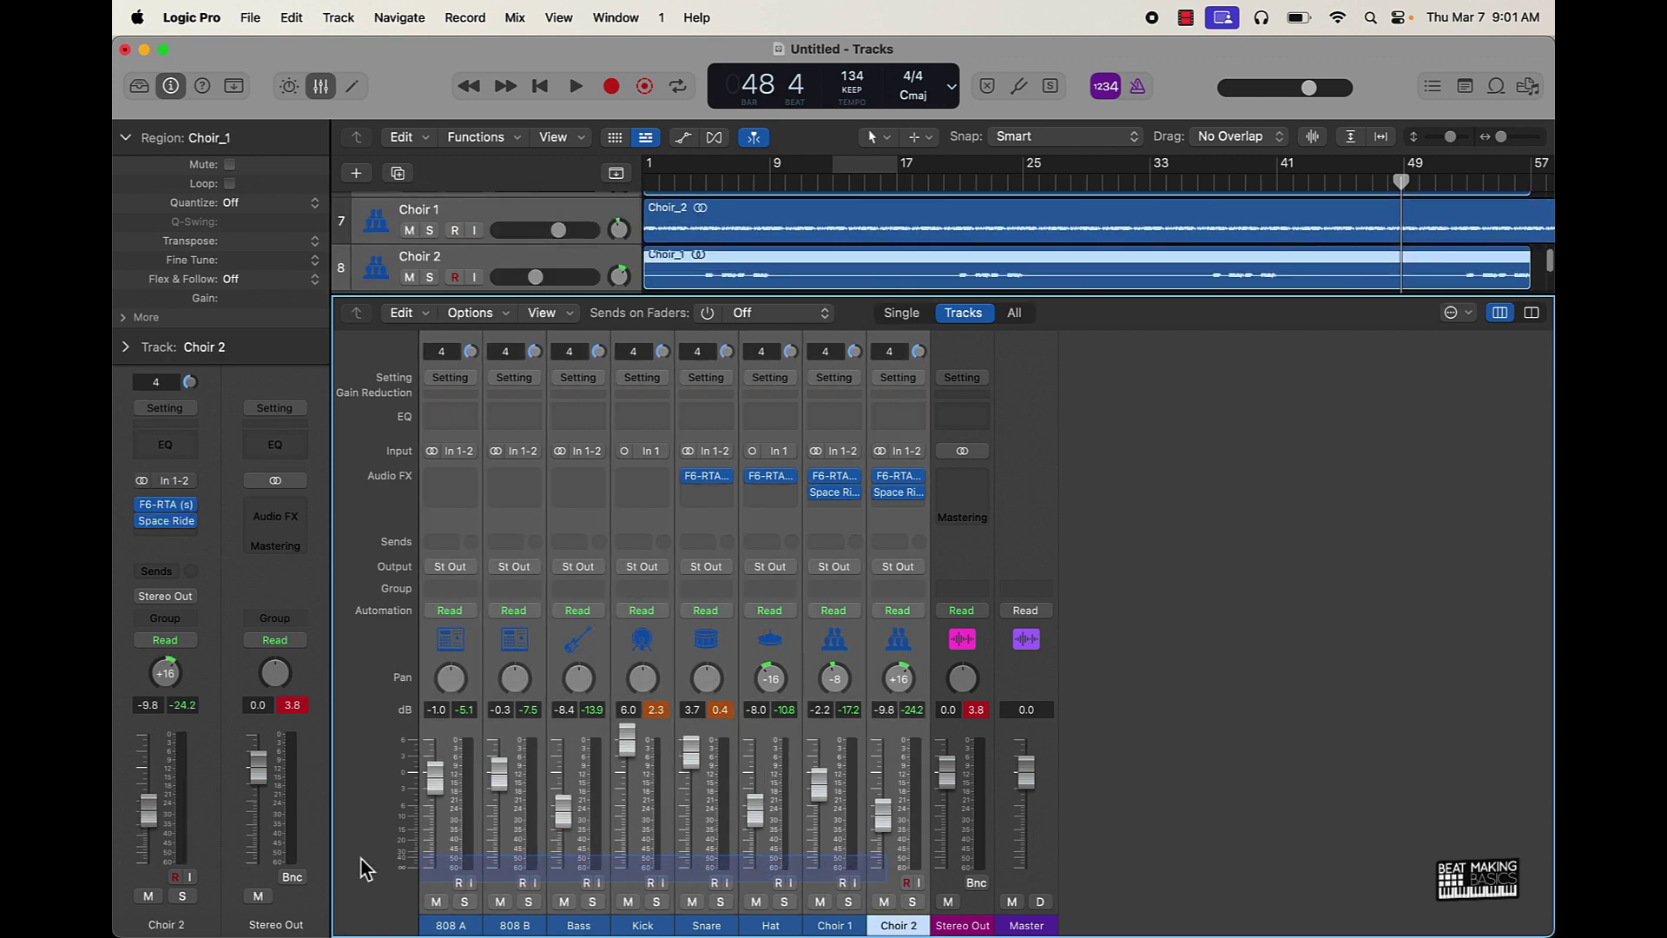
drag(626, 740, 627, 768)
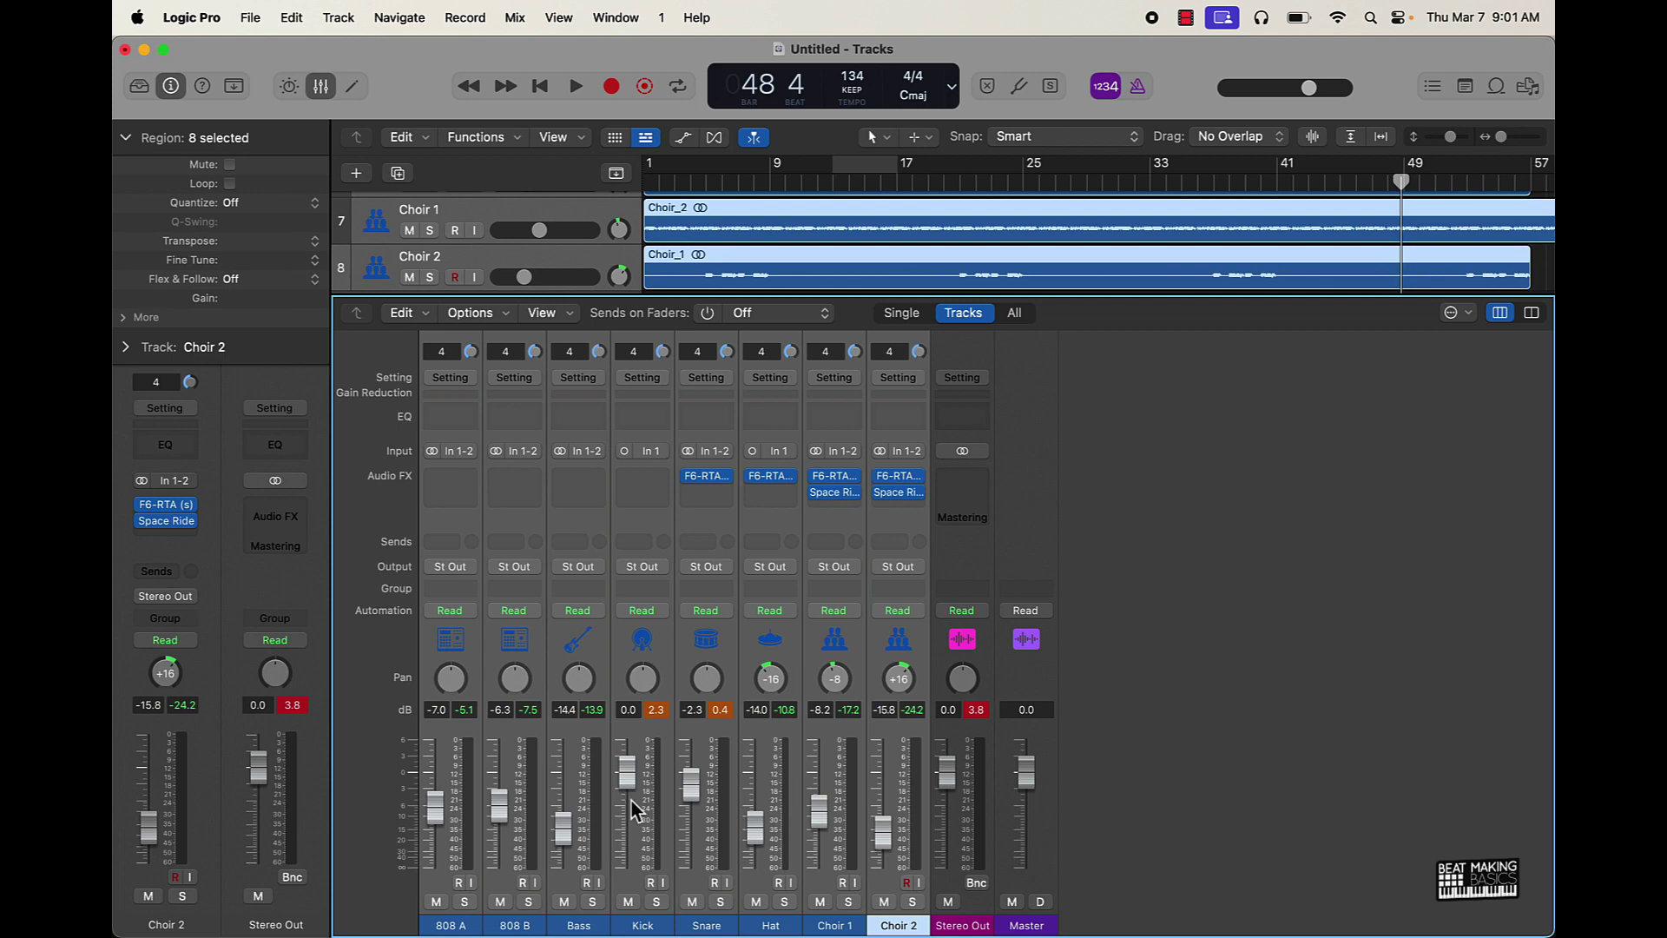
- Replay from near the song start and lower all eight faders about 2 dB more
key(space)
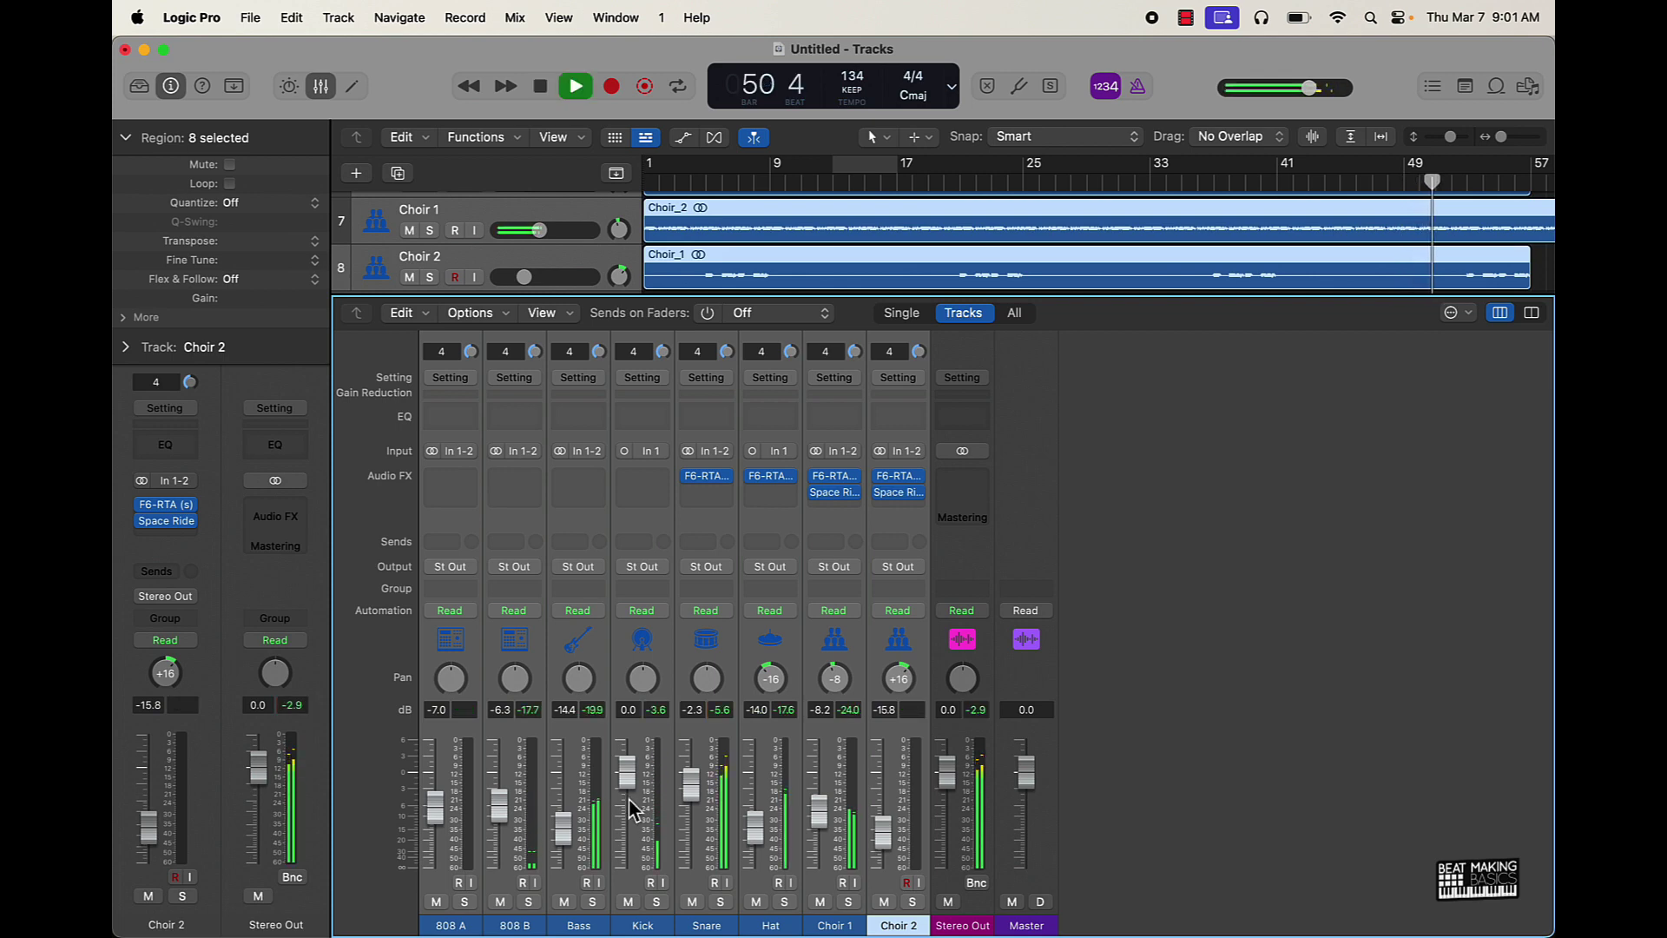
key(space)
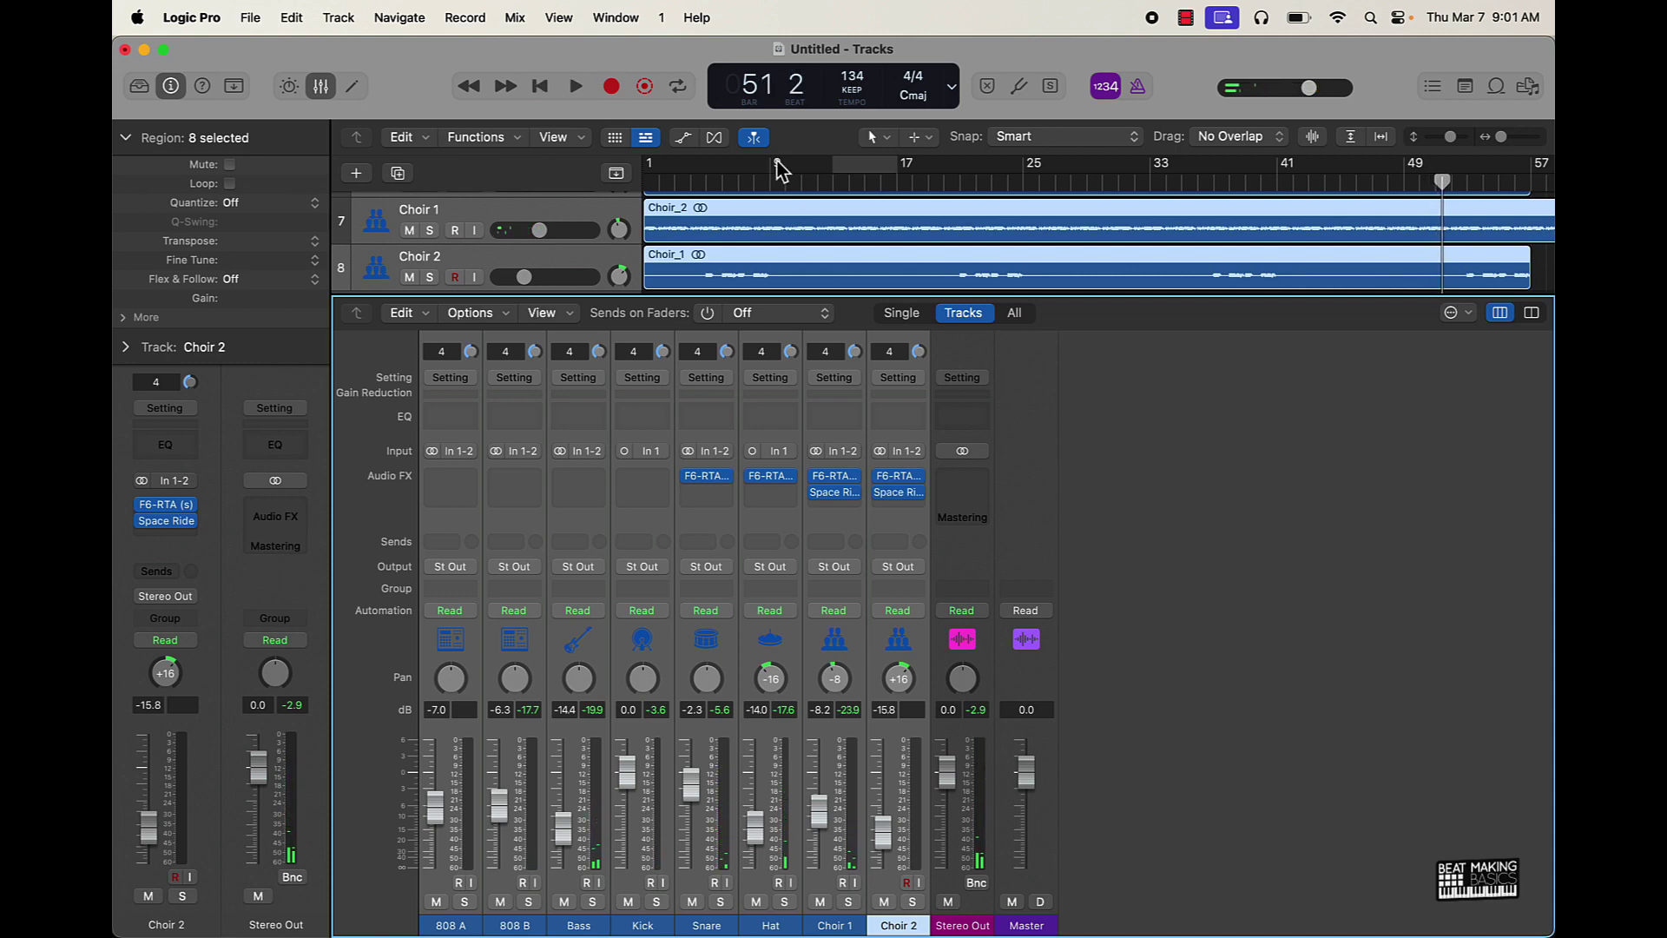
click(690, 182)
key(space)
drag(822, 821, 823, 829)
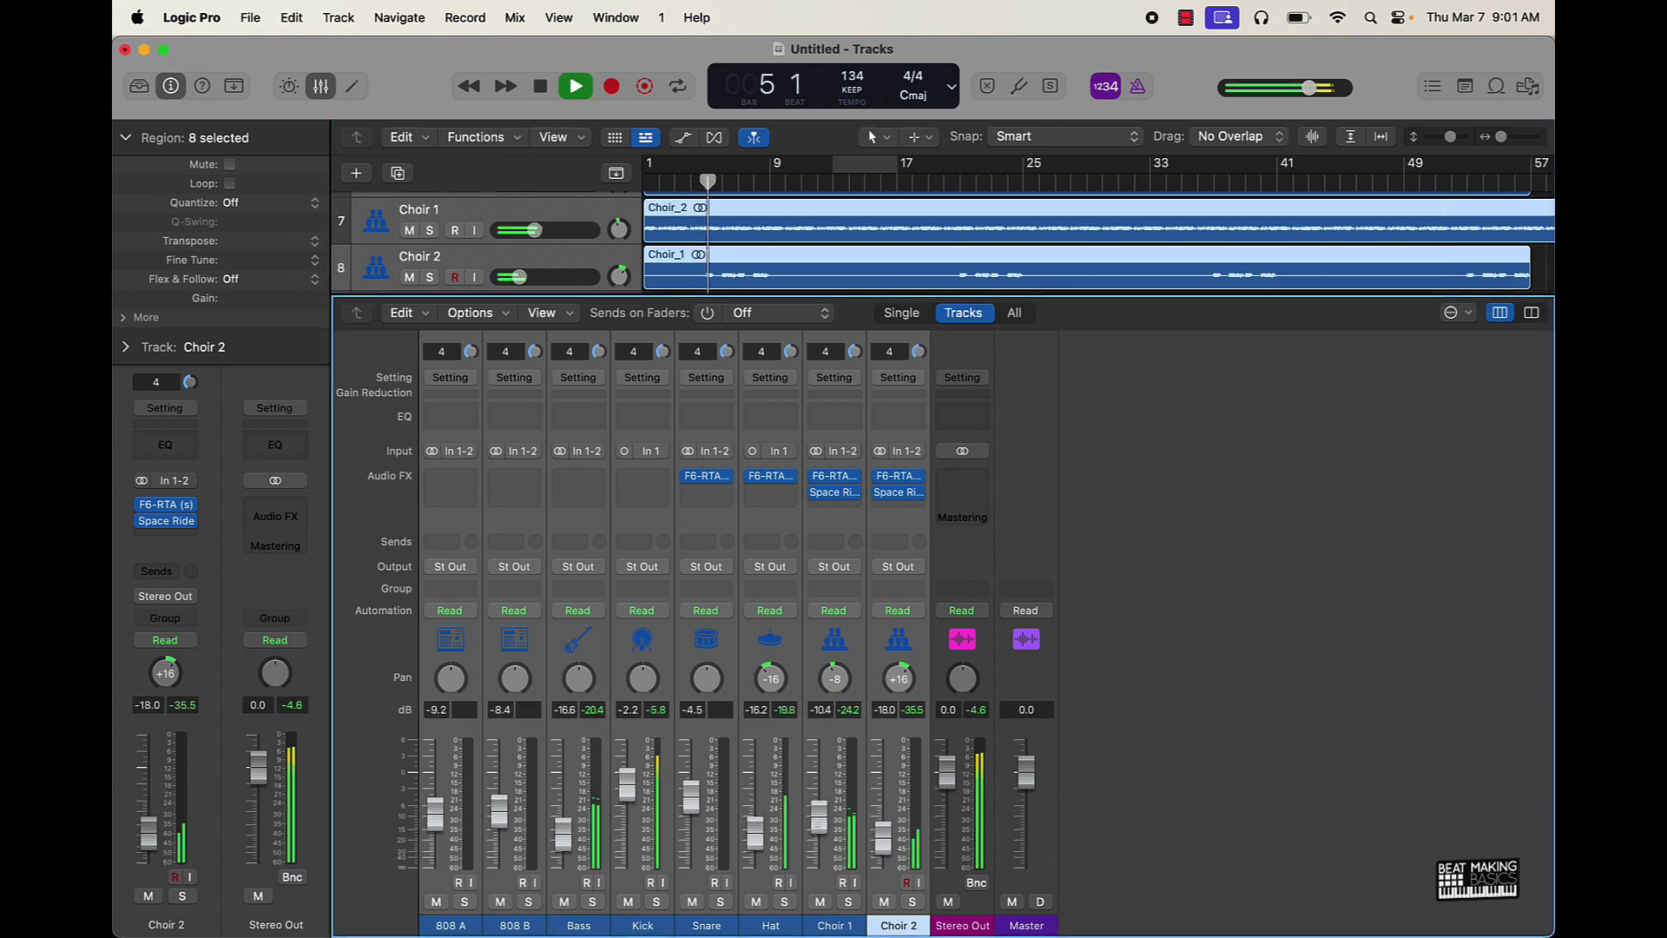
key(space)
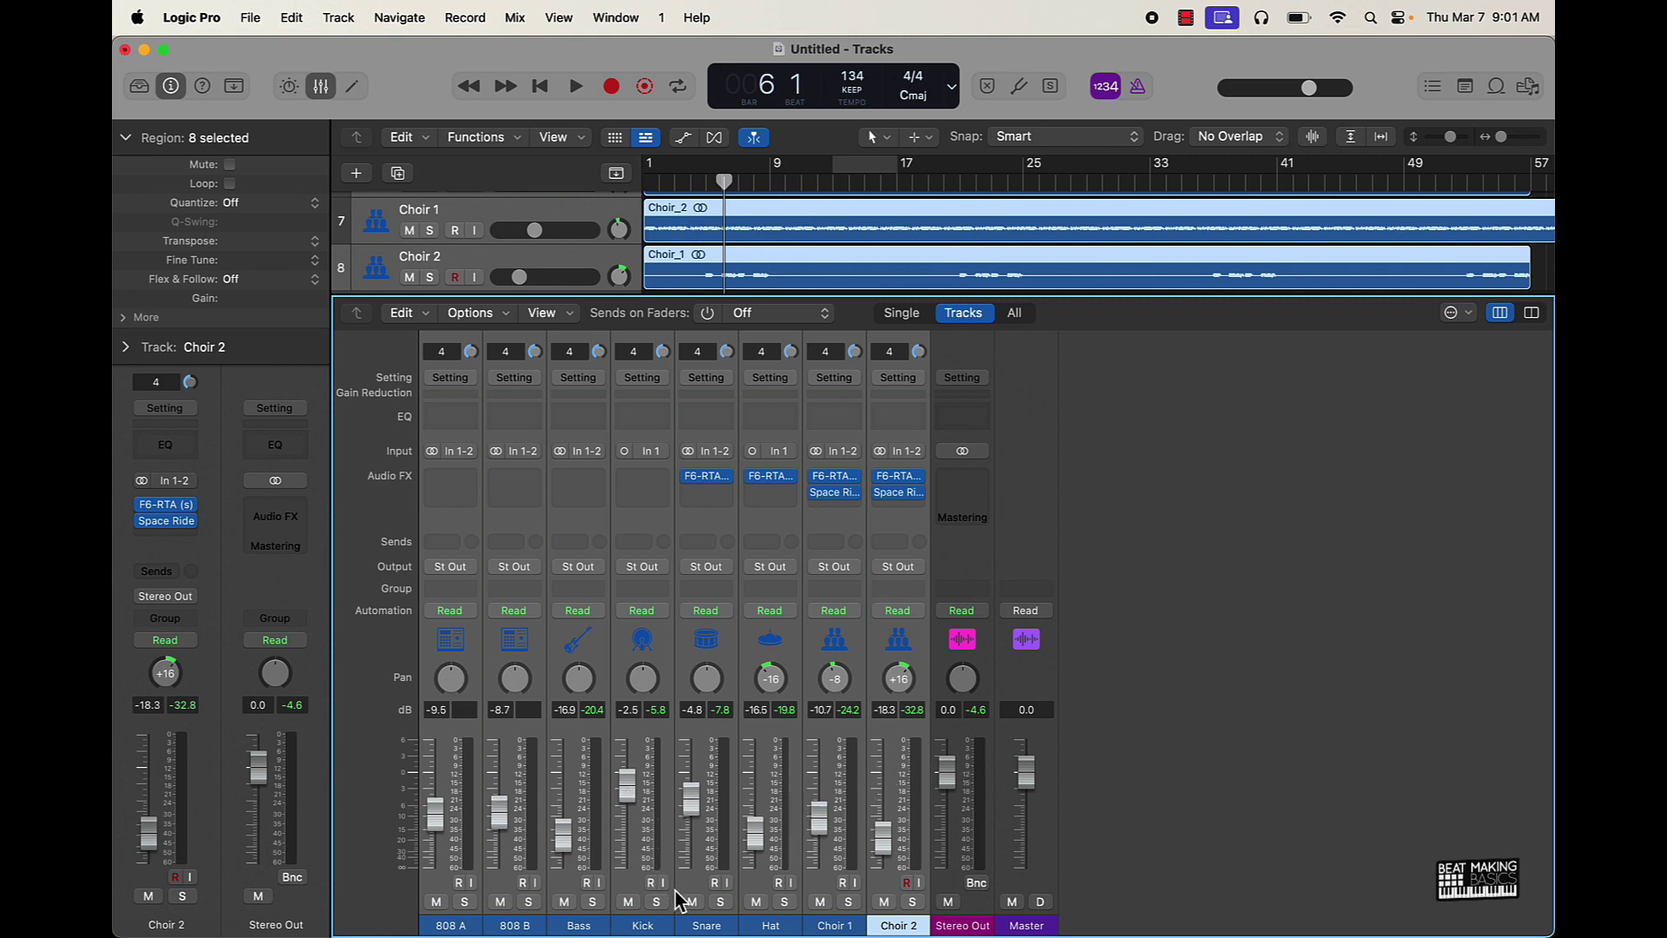
- Insert Waves Smack Attack on the Snare channel after its F6 EQ
click(682, 855)
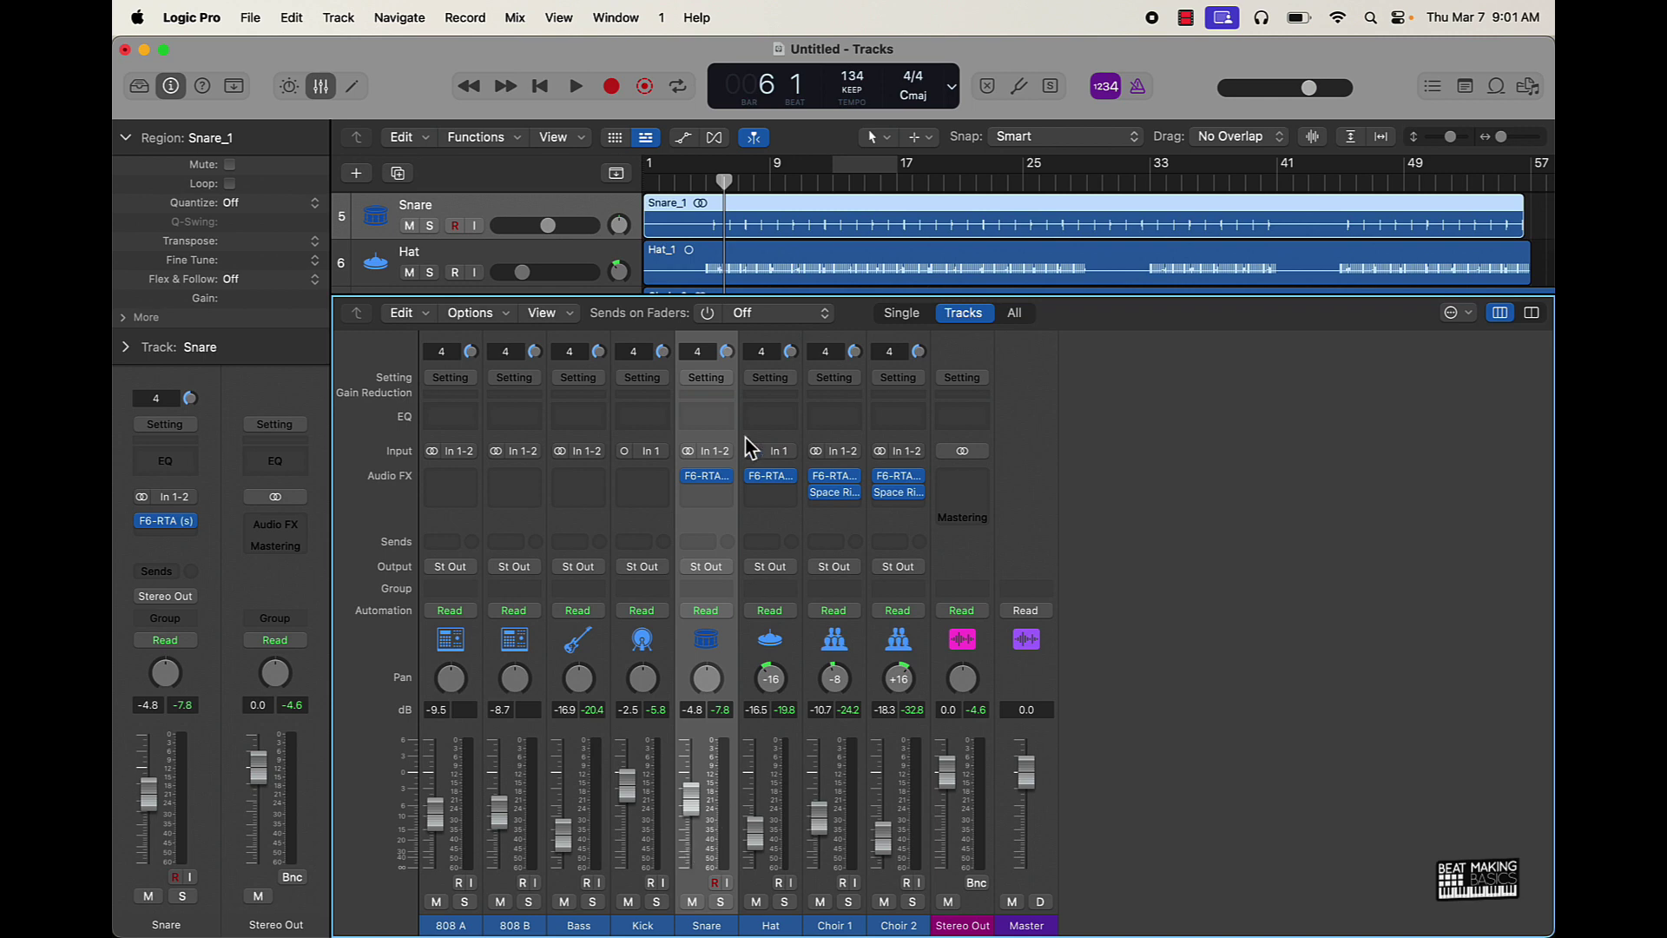
click(722, 492)
mouse_move(732, 816)
mouse_move(738, 918)
mouse_move(877, 899)
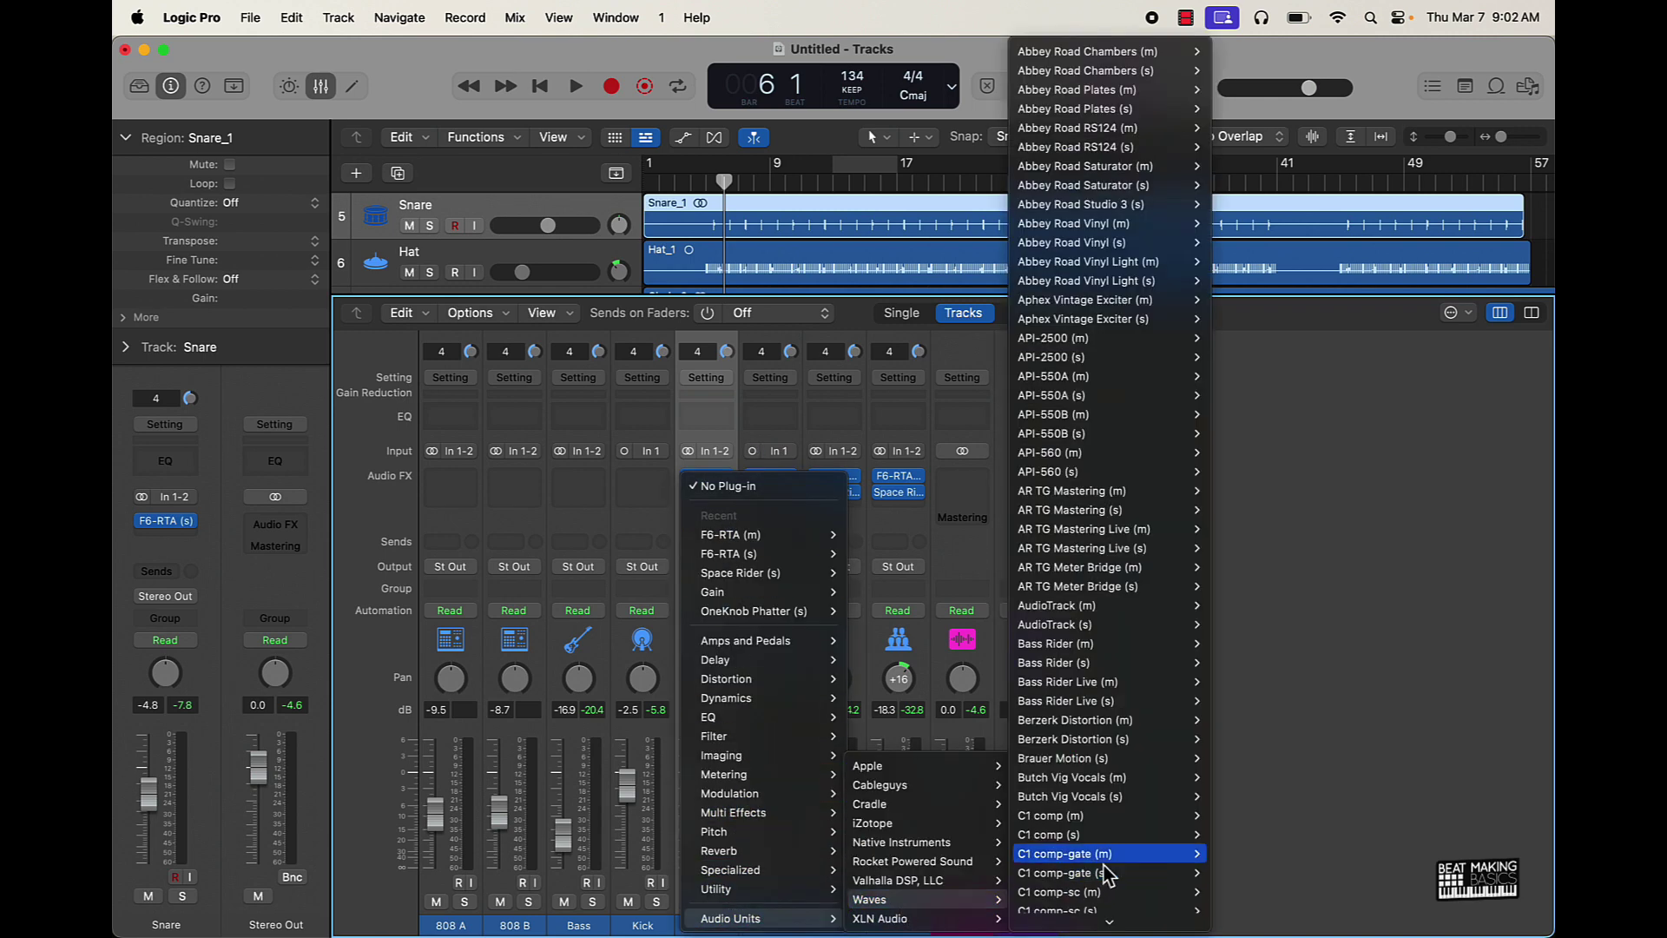
scroll(1107, 872, down, 15)
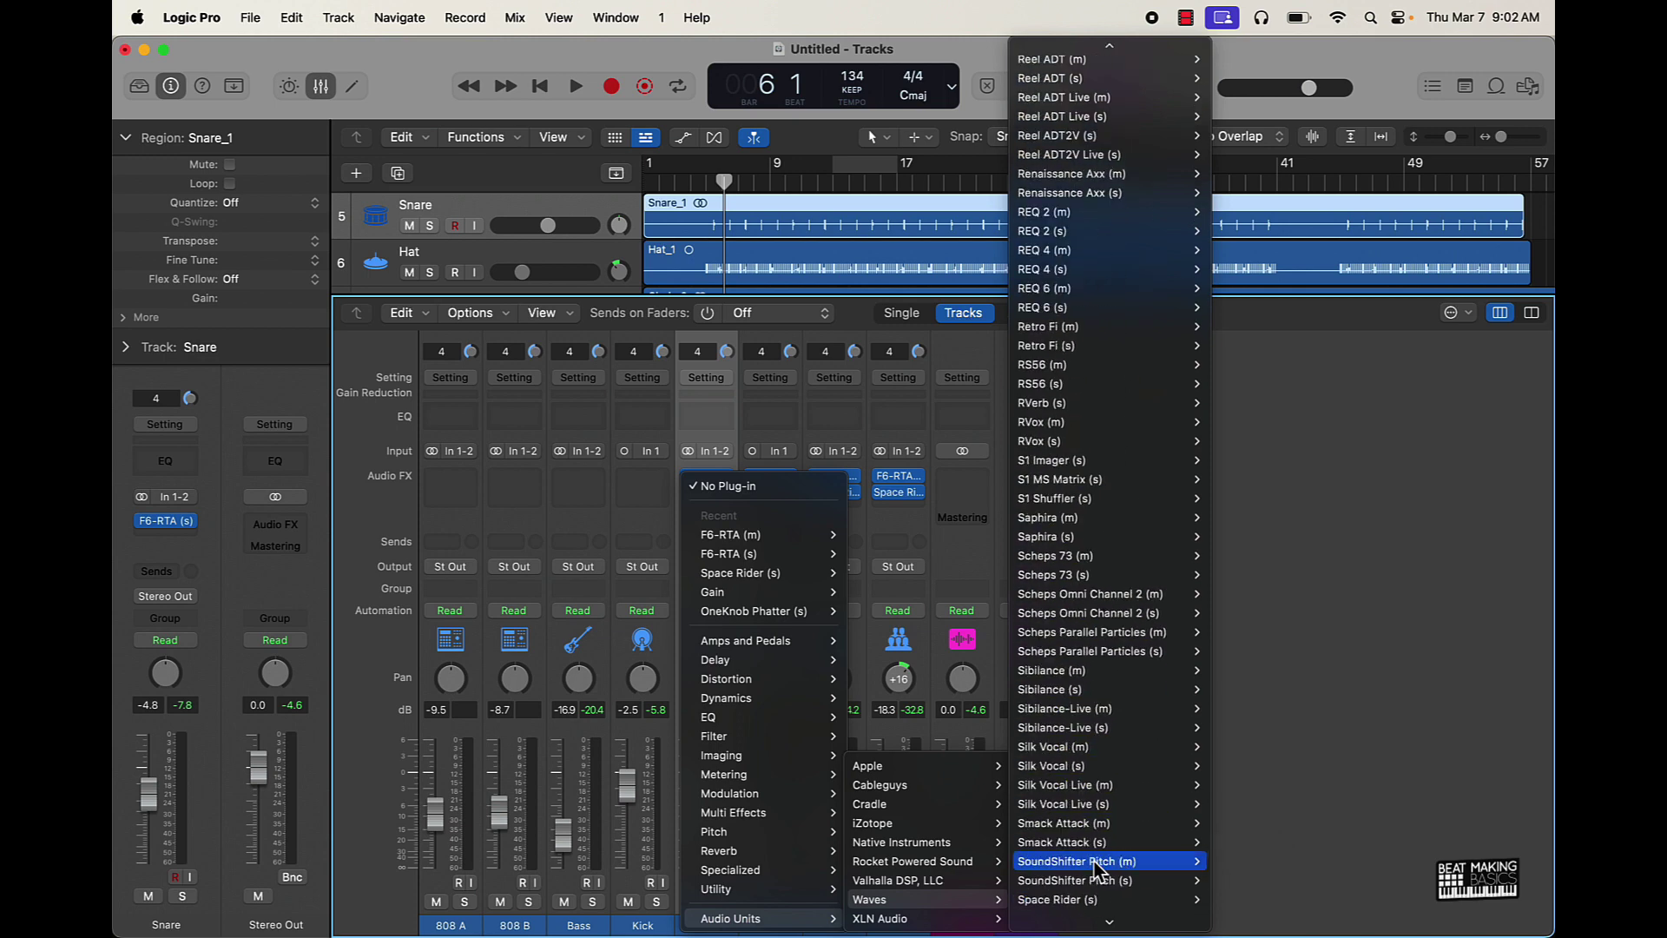
scroll(1096, 867, down, 5)
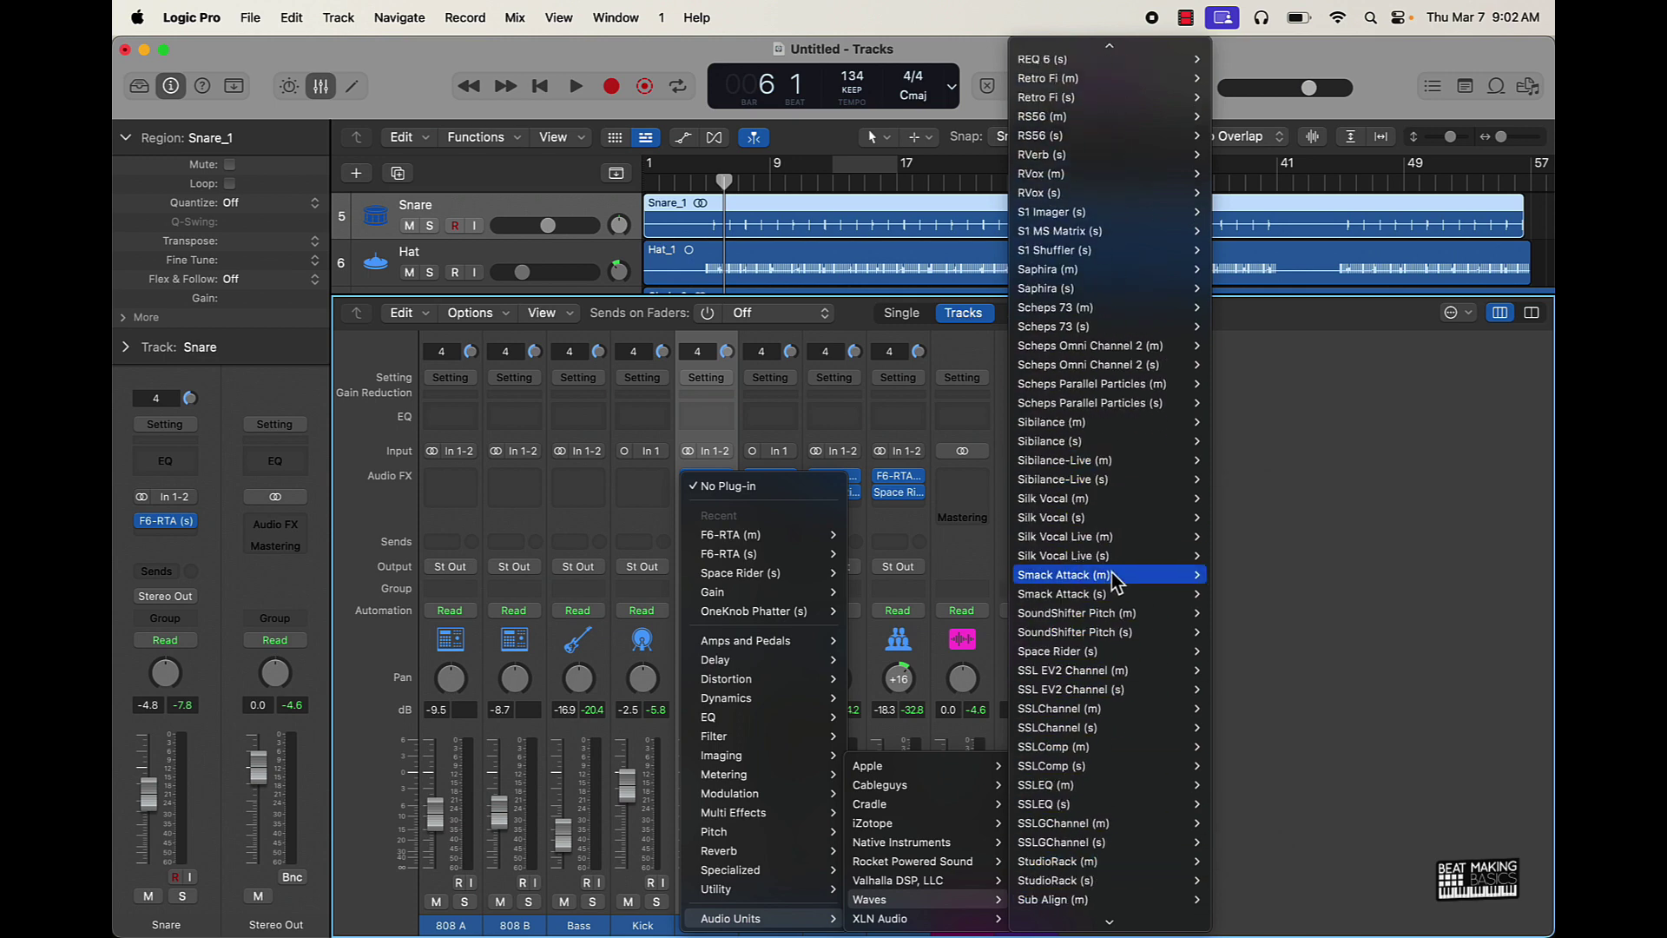
click(1105, 599)
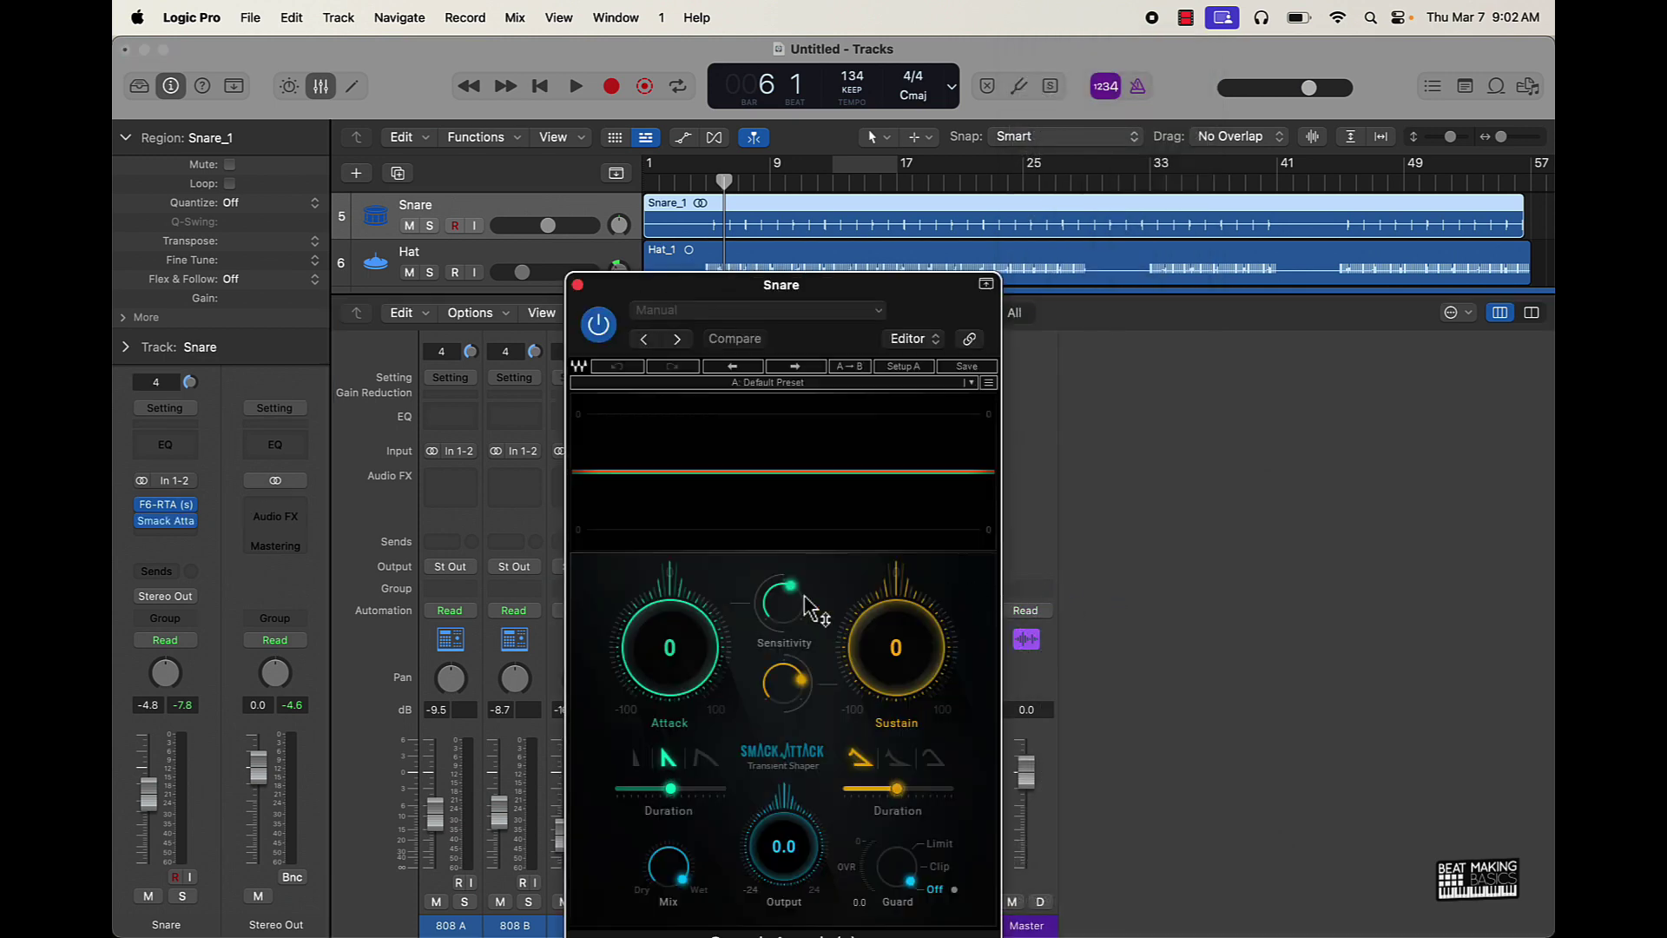
- Set Smack Attack to Attack 10 and Sustain -12, comparing with bypass during playback
key(space)
drag(677, 644, 699, 593)
drag(902, 643, 894, 630)
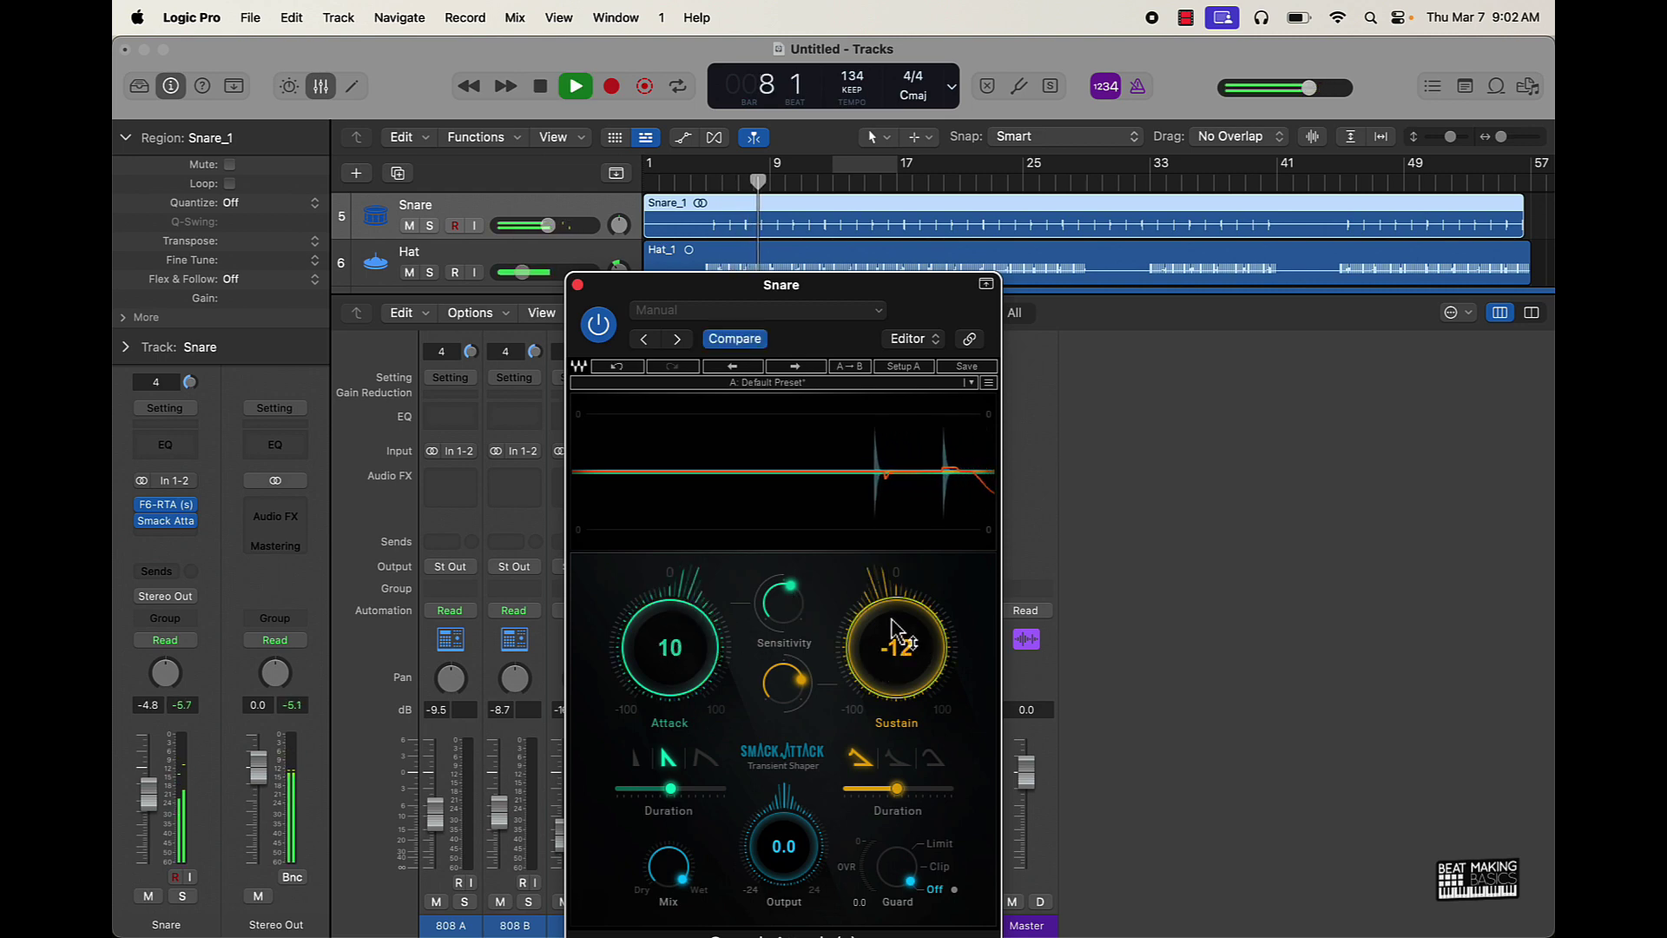
drag(924, 307, 1127, 105)
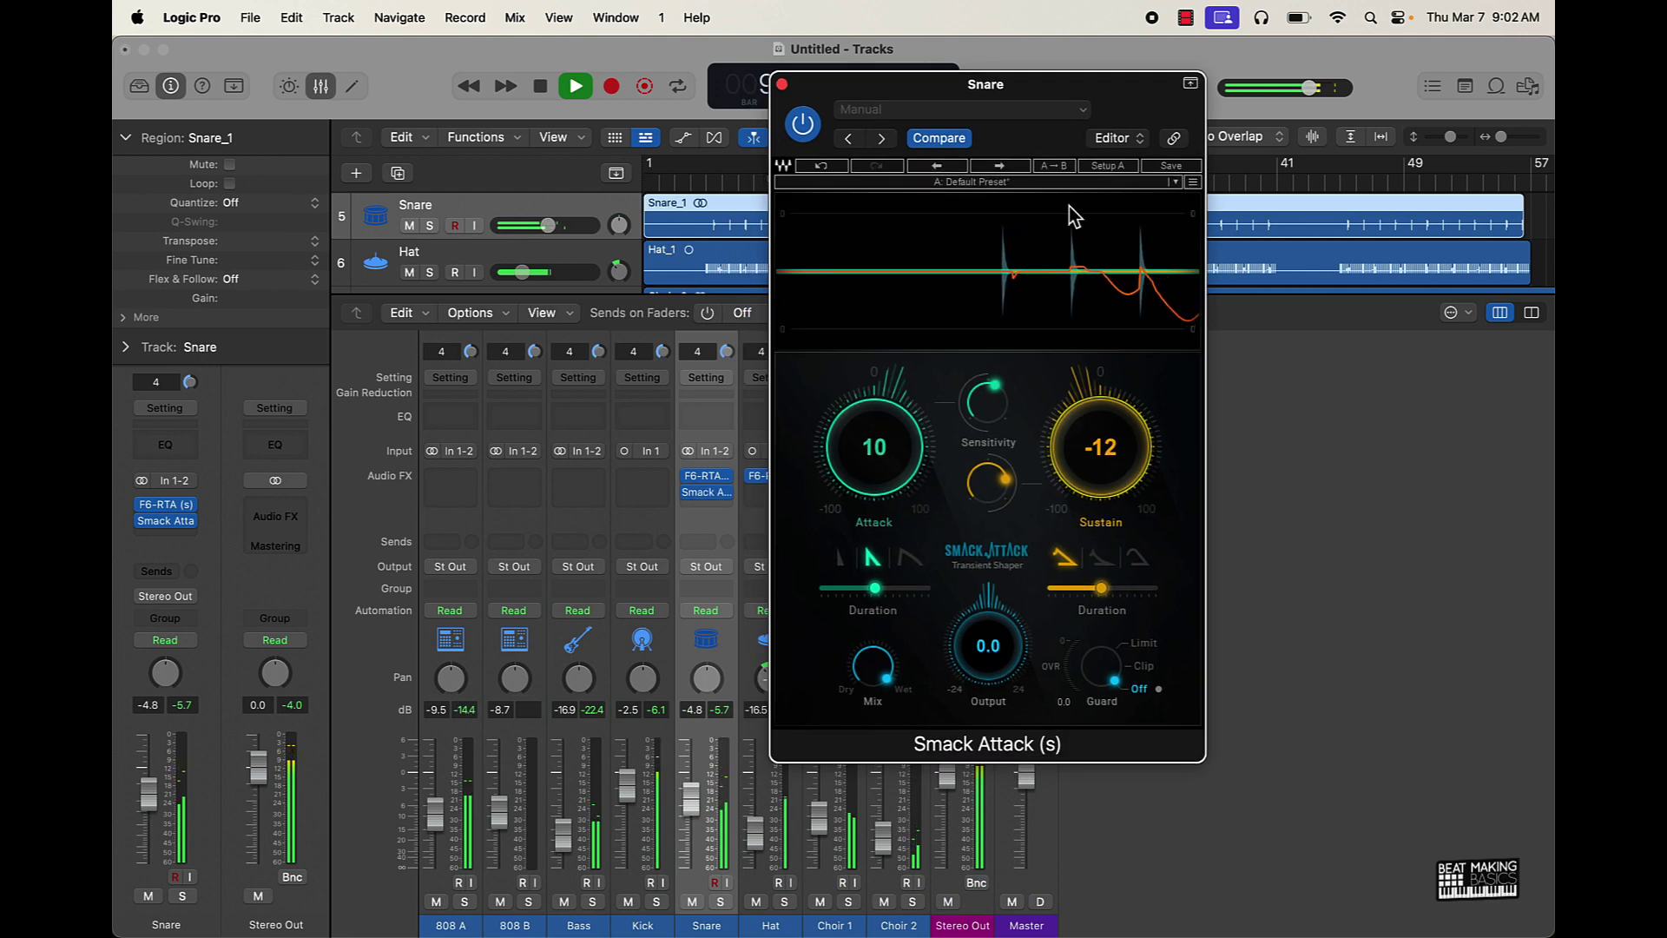
click(803, 124)
click(804, 126)
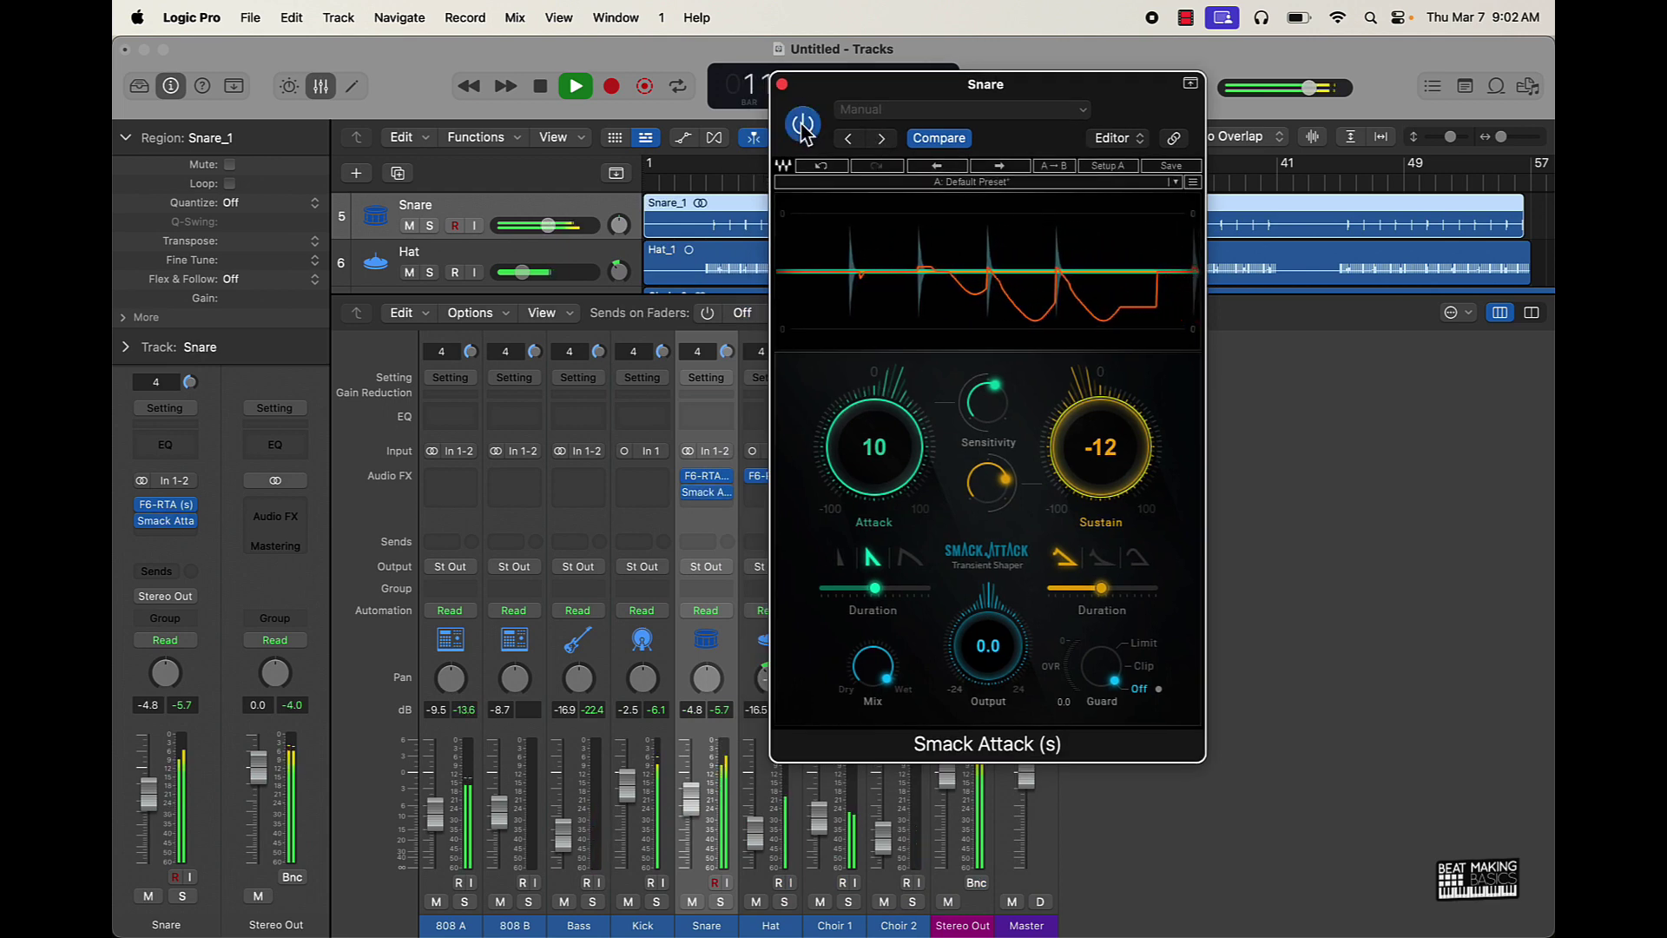
- Close the Smack Attack window and pan the Snare slightly left to -3
click(781, 83)
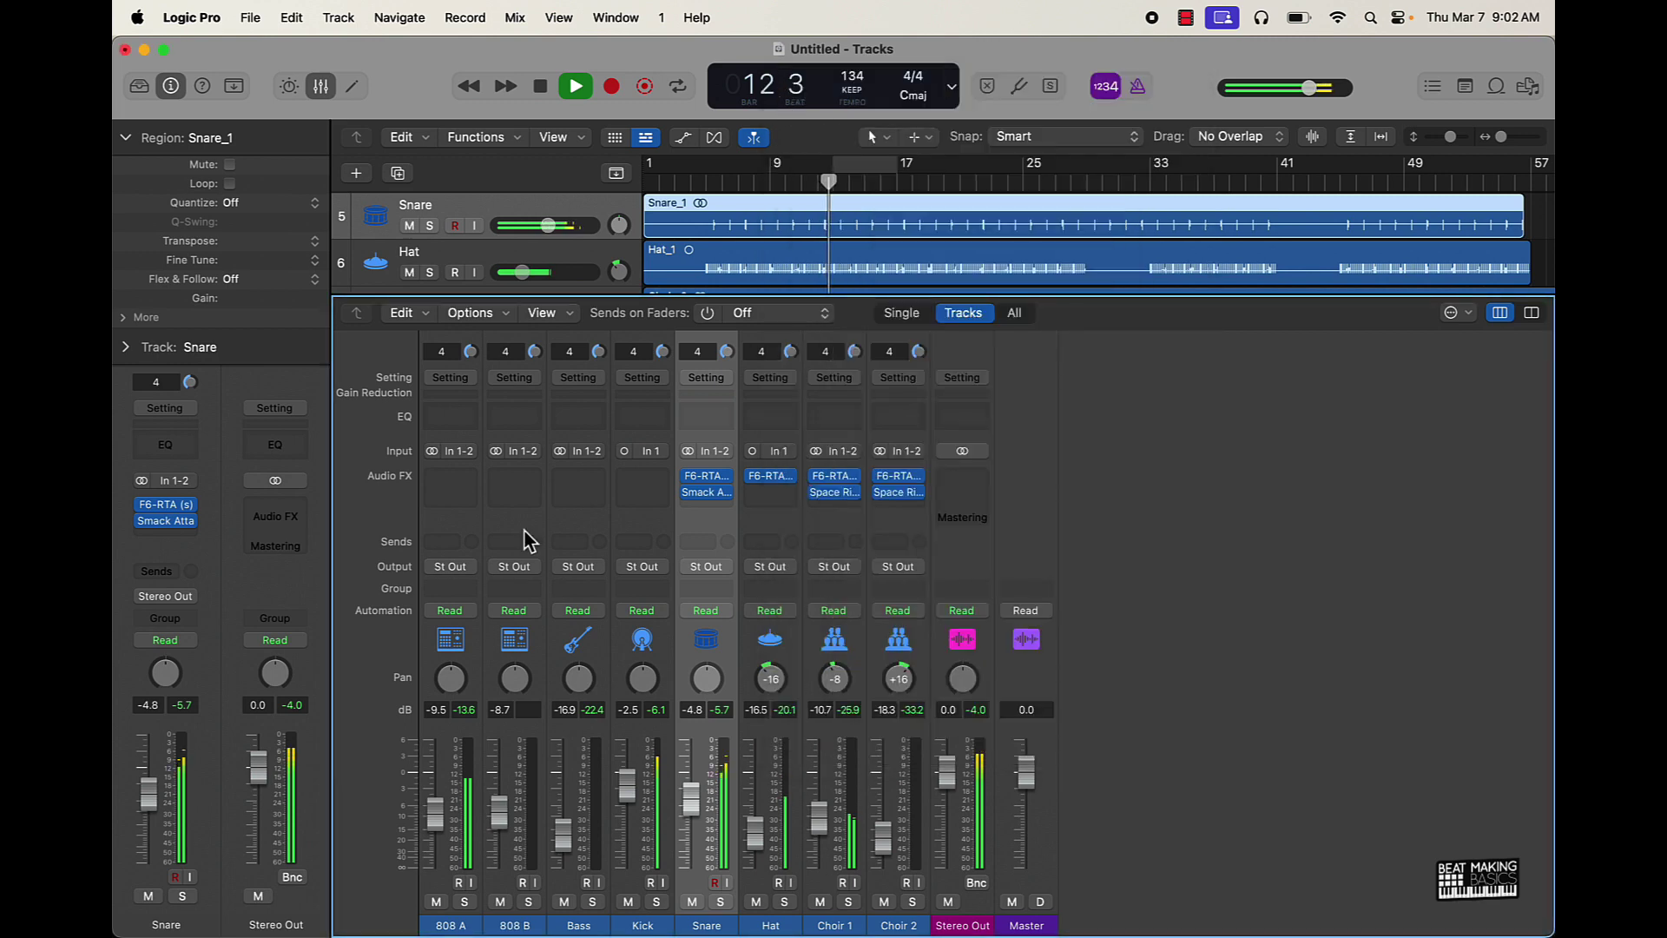
drag(707, 686, 708, 693)
key(space)
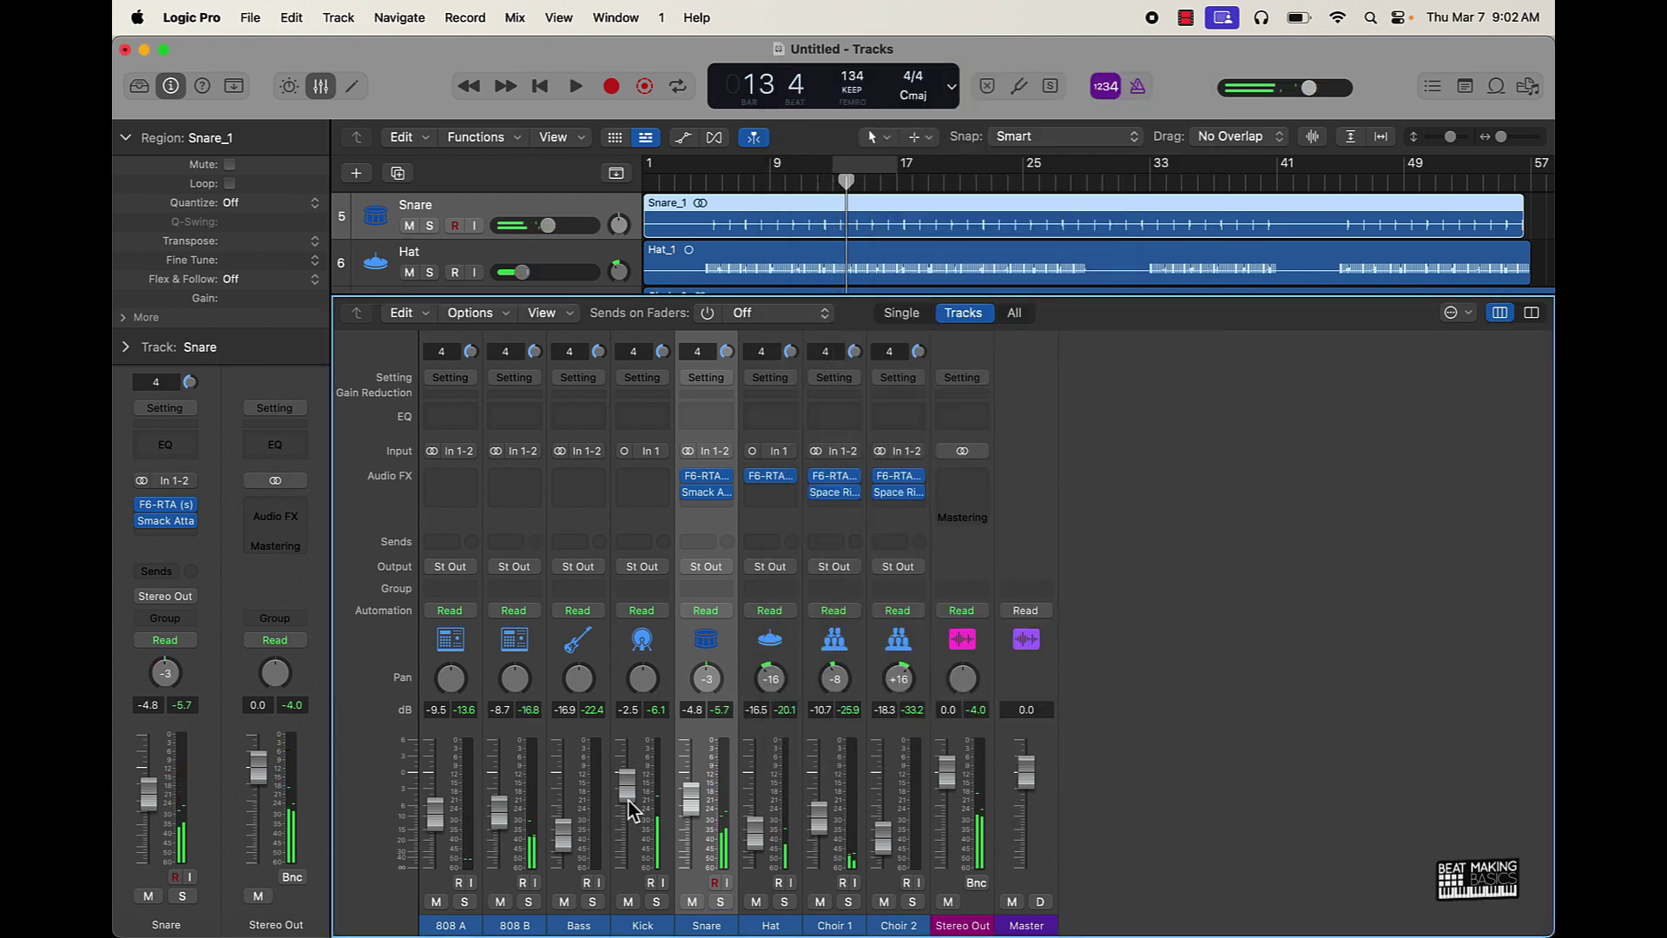
- Nudge the Kick level up and bring up Choir 2's Space Rider settings during playback
drag(632, 795, 632, 792)
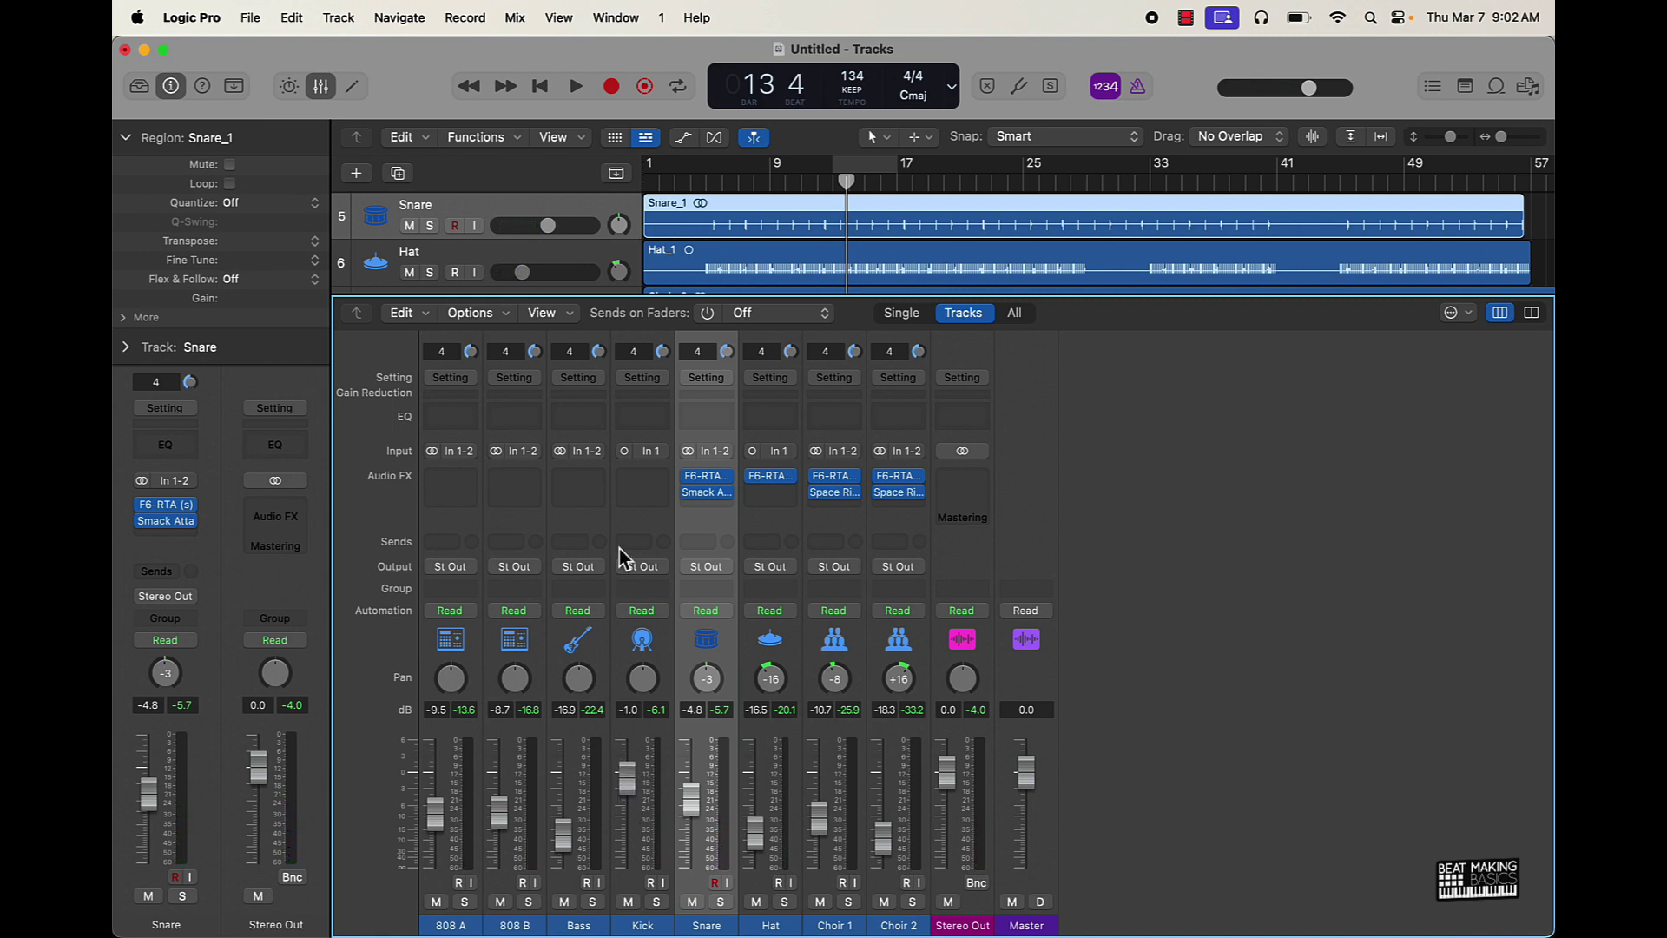
key(space)
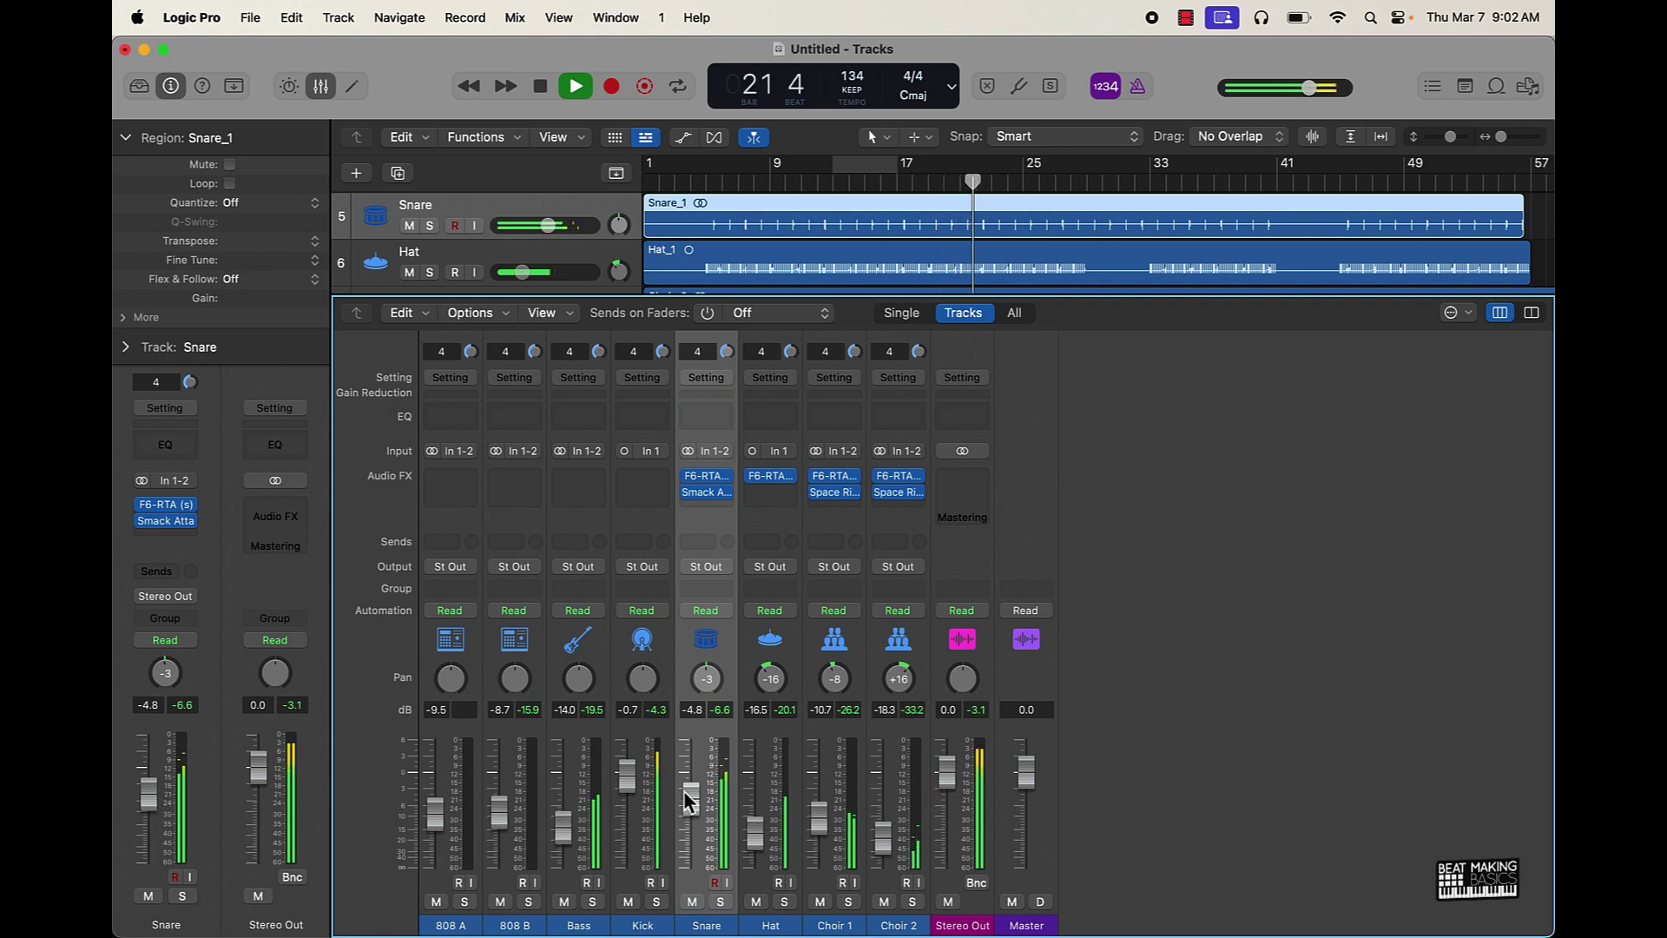
click(903, 494)
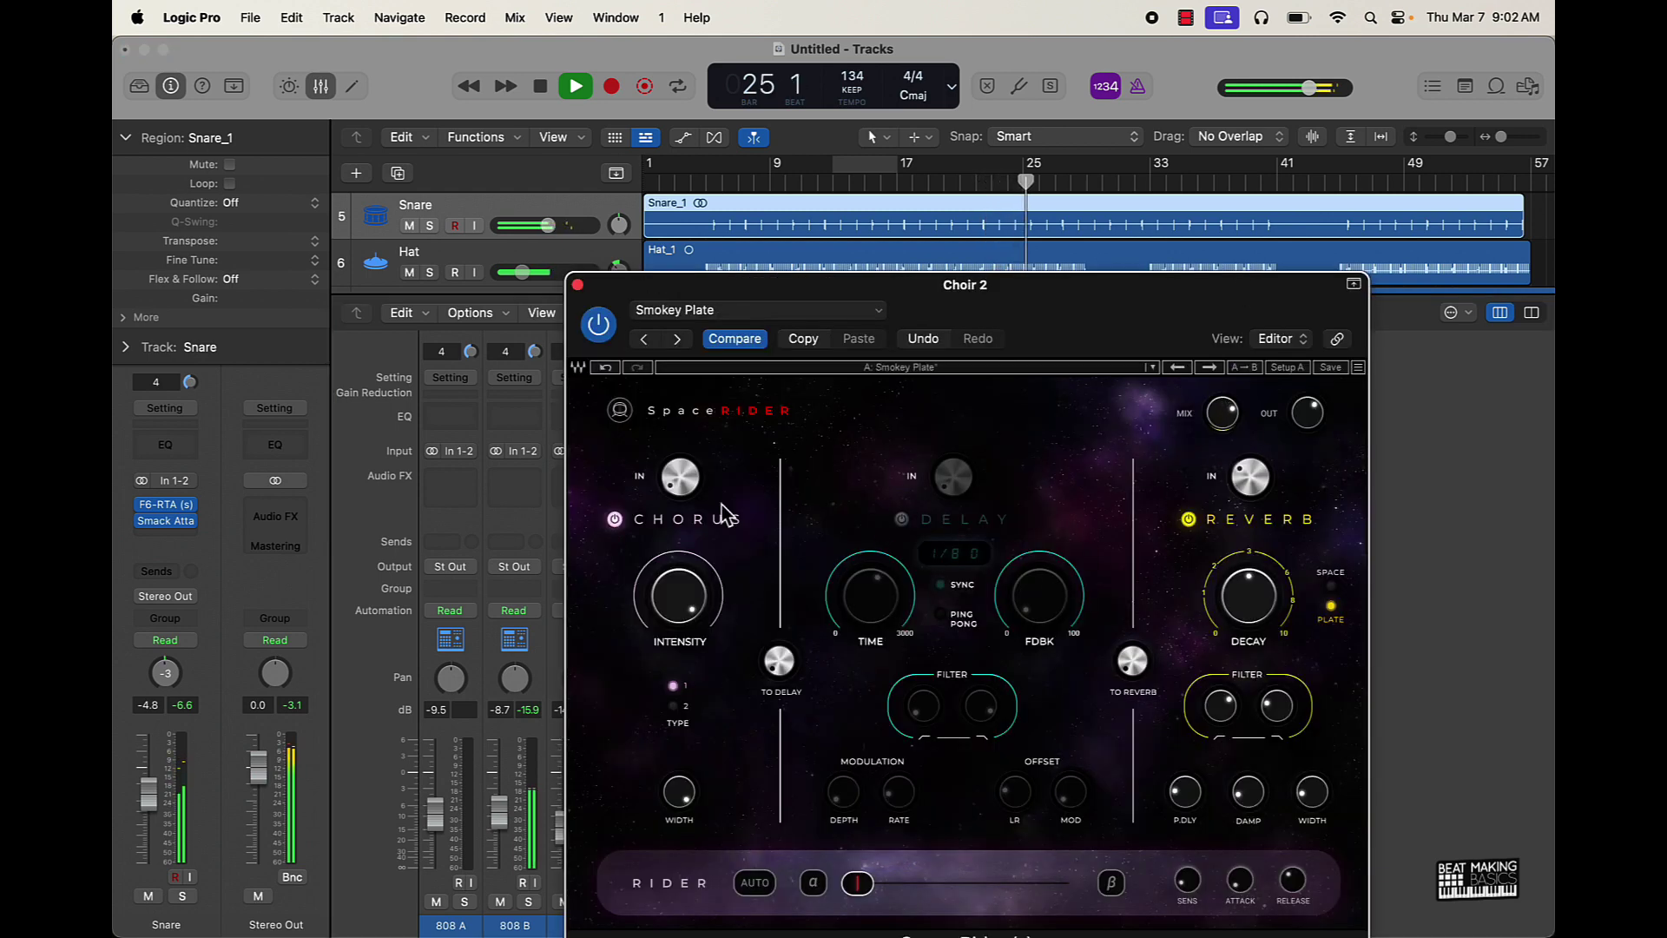
- Raise Choir 1, 808 A, Bass (about -12 dB) and Choir 2, centring Choir 2's pan
click(577, 286)
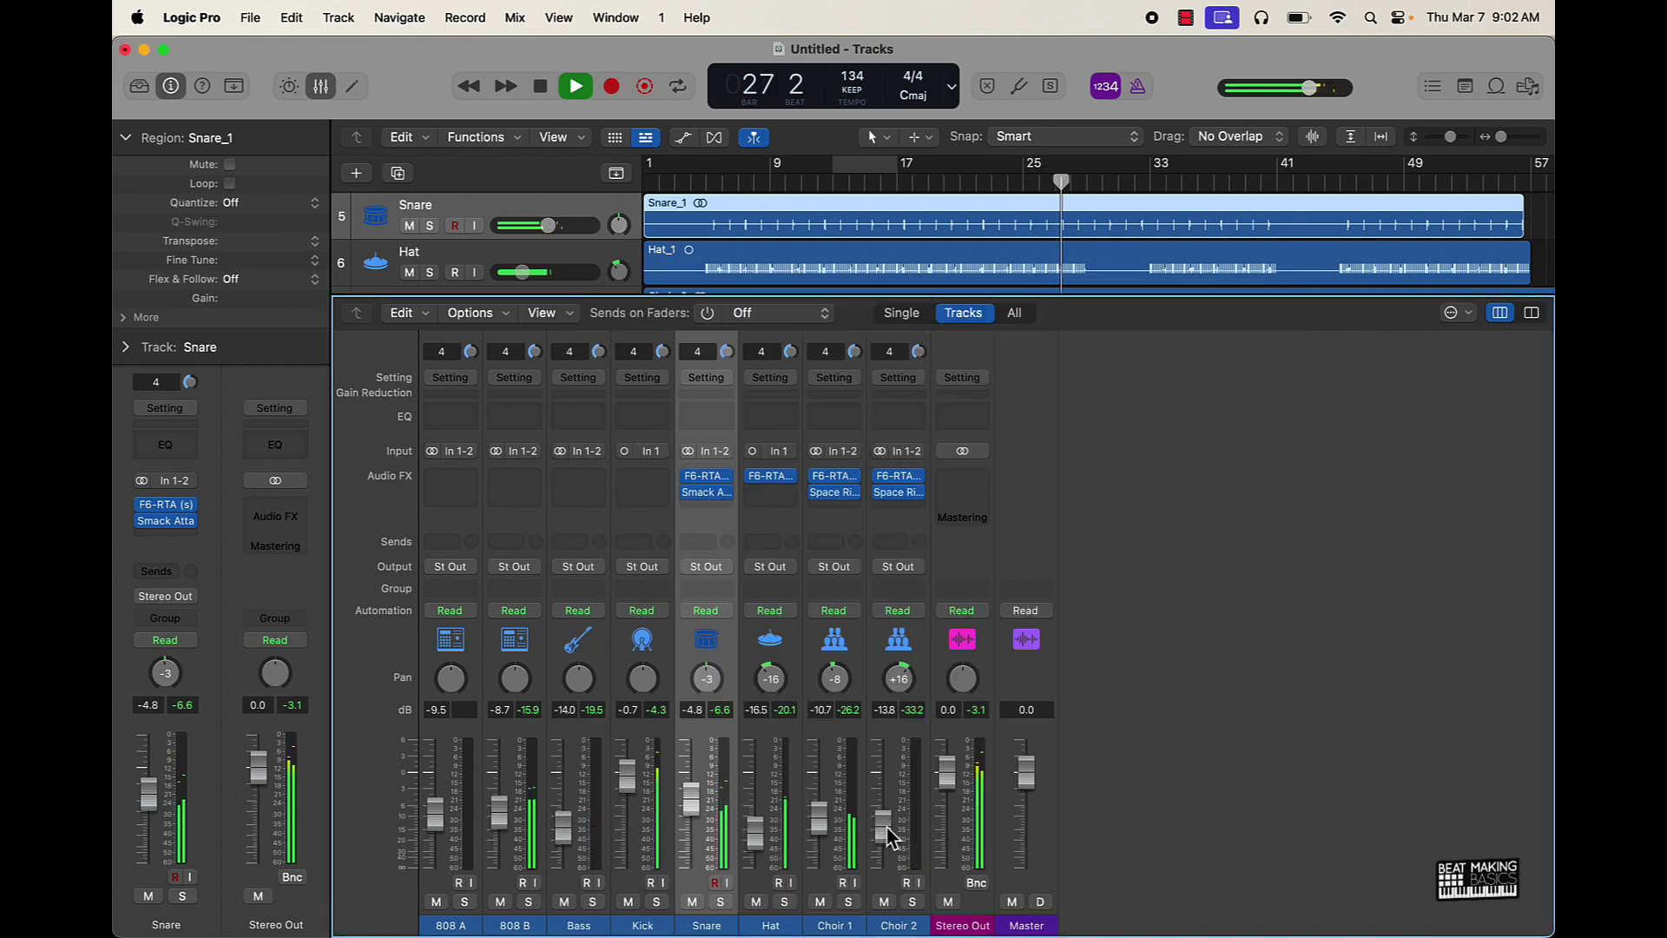
drag(819, 821, 819, 811)
drag(435, 815, 449, 797)
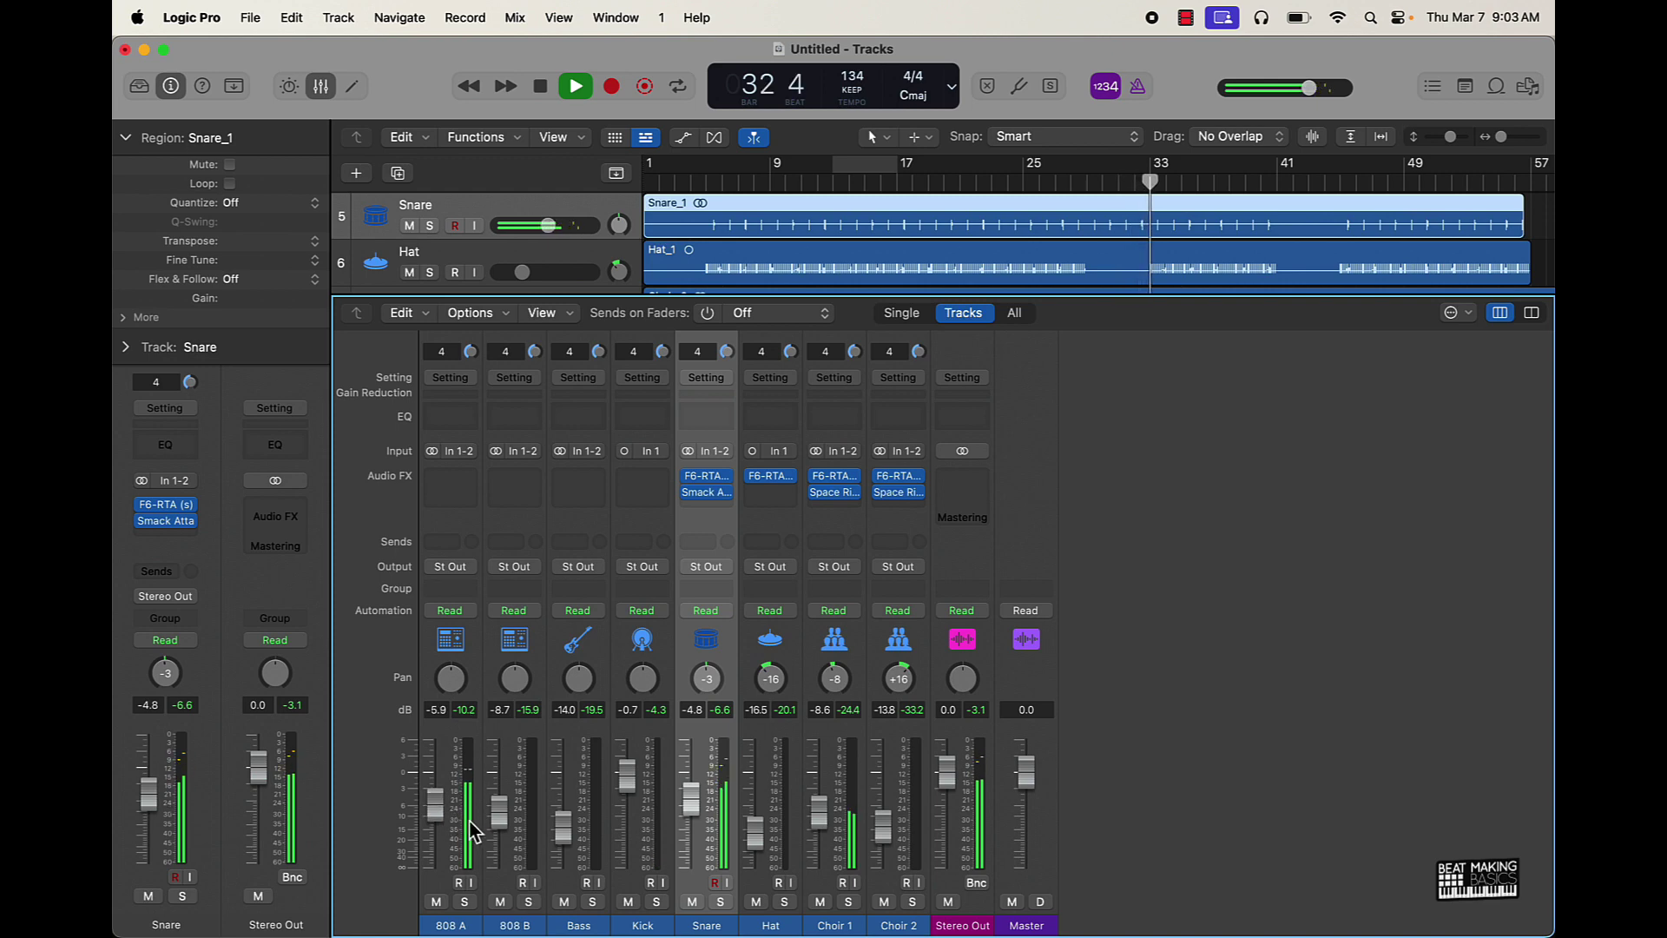
drag(554, 834, 555, 823)
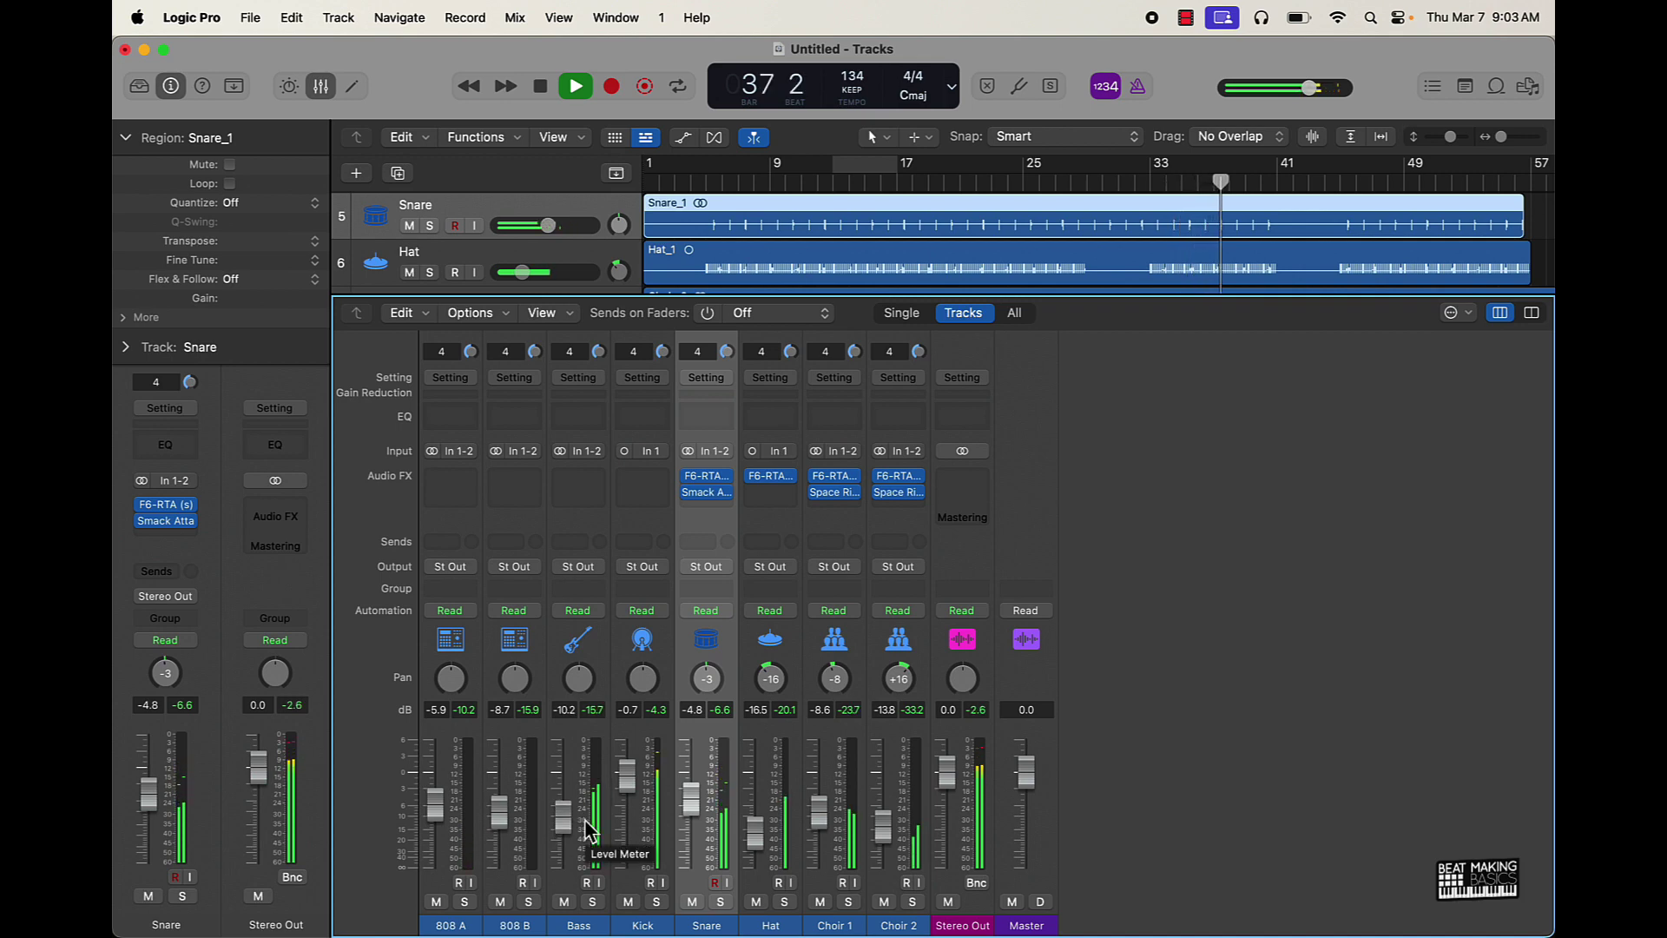
drag(898, 678, 899, 684)
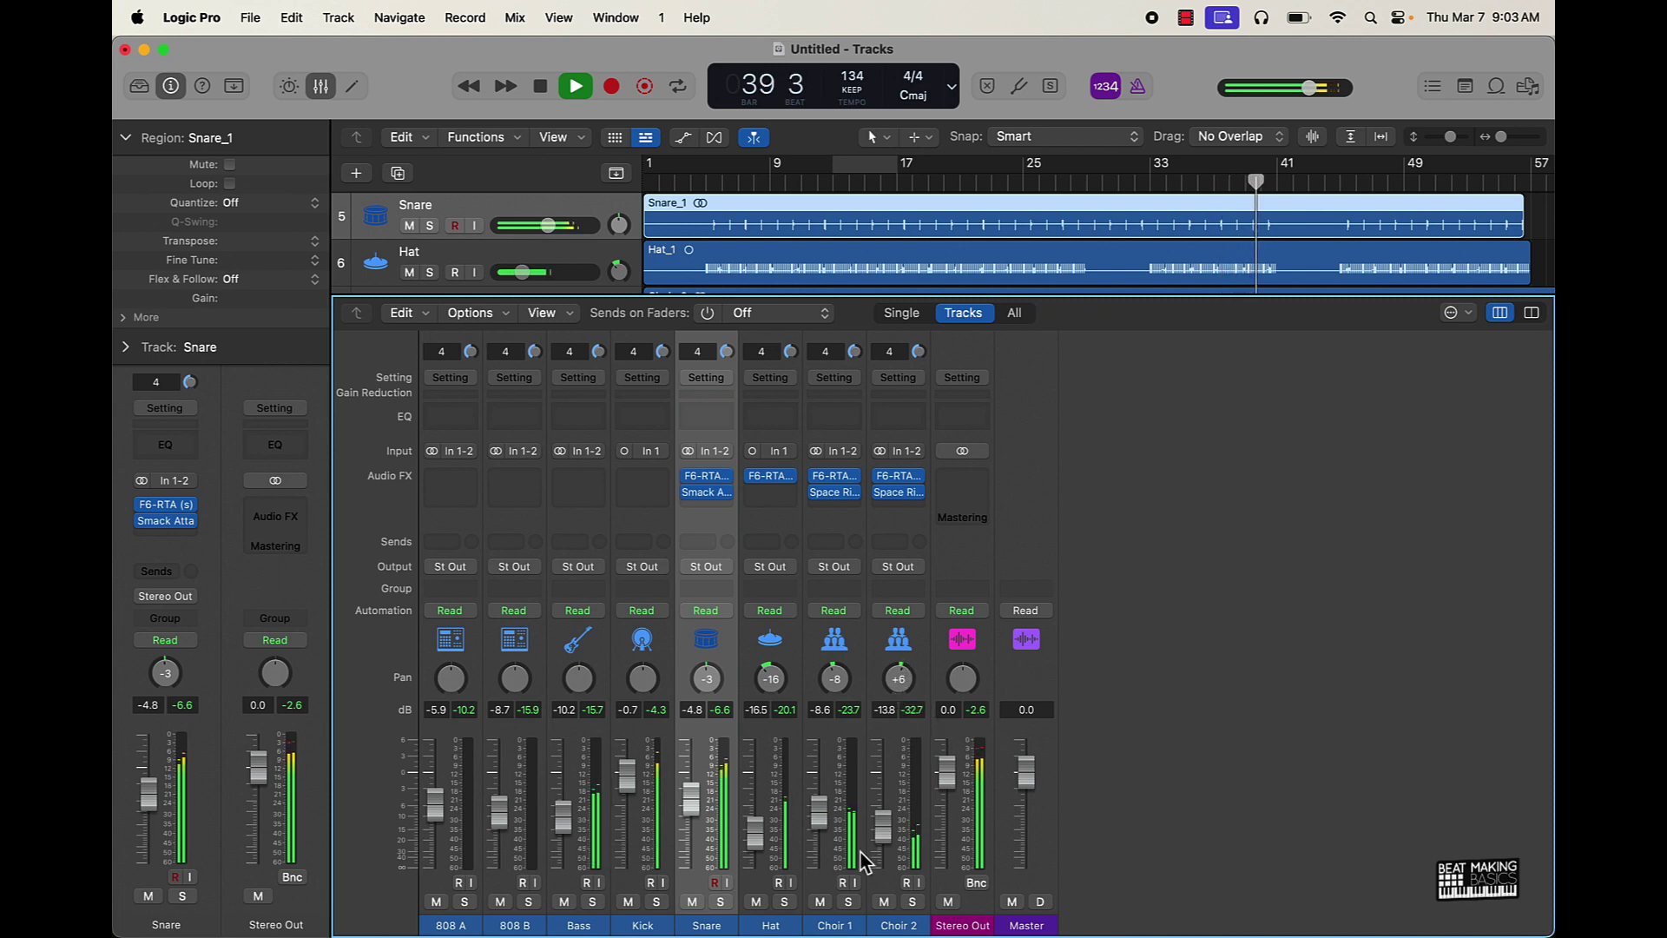
drag(882, 825, 818, 832)
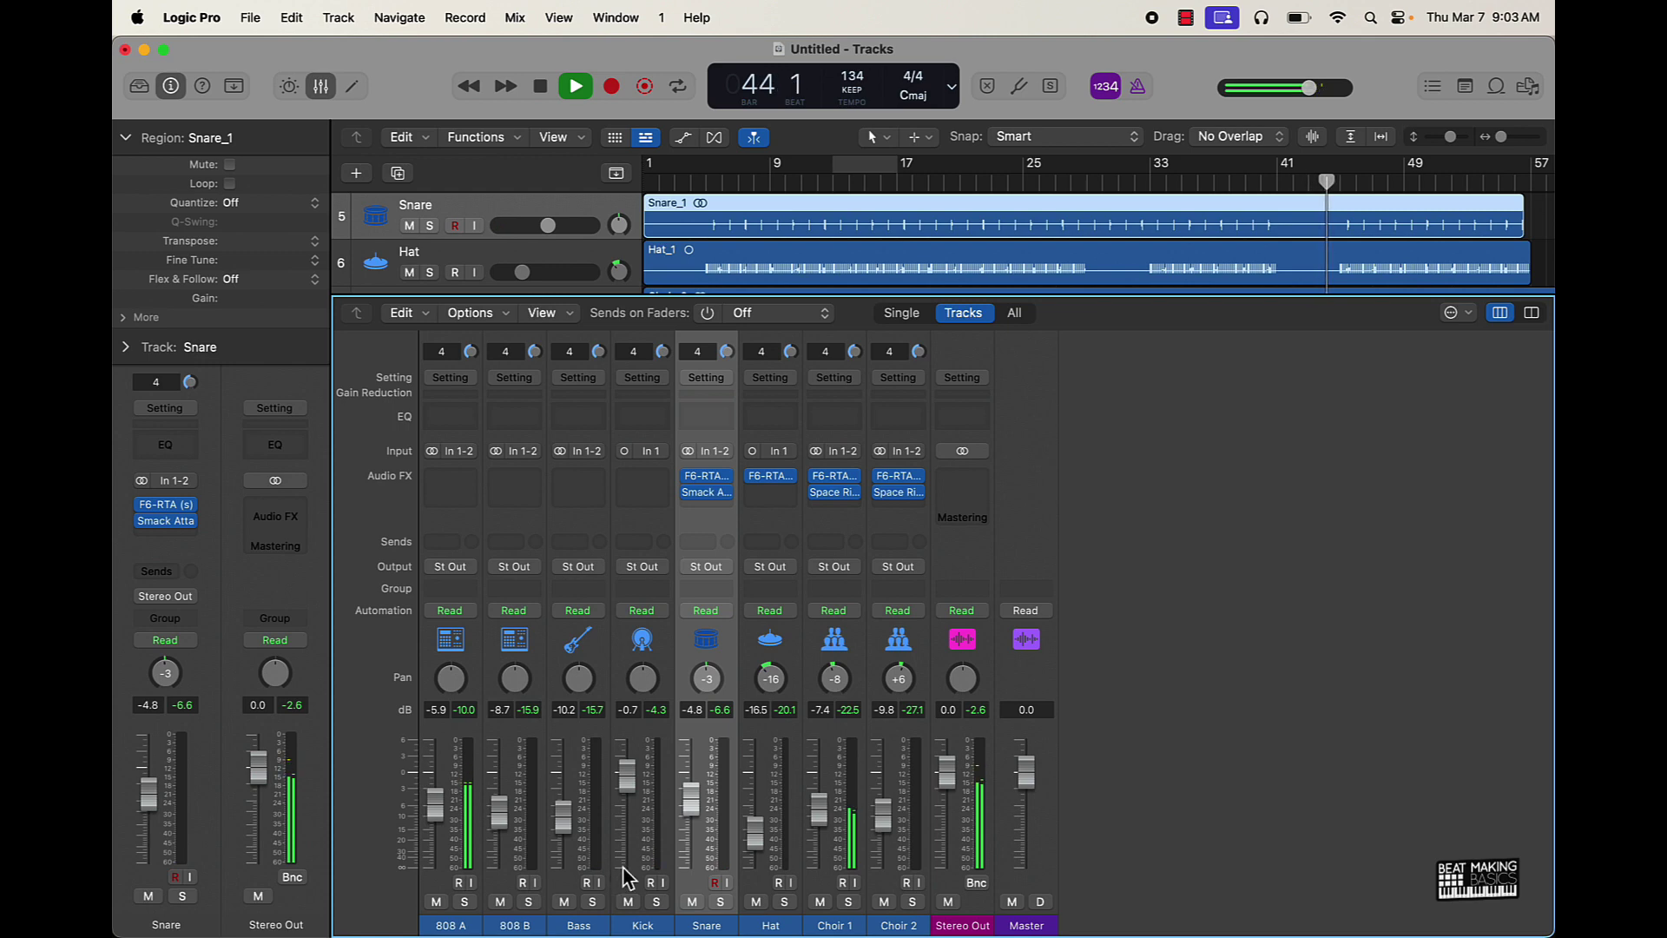
- Raise the Hat and pan it left to -13, then raise the Snare and Kick
drag(754, 832, 755, 828)
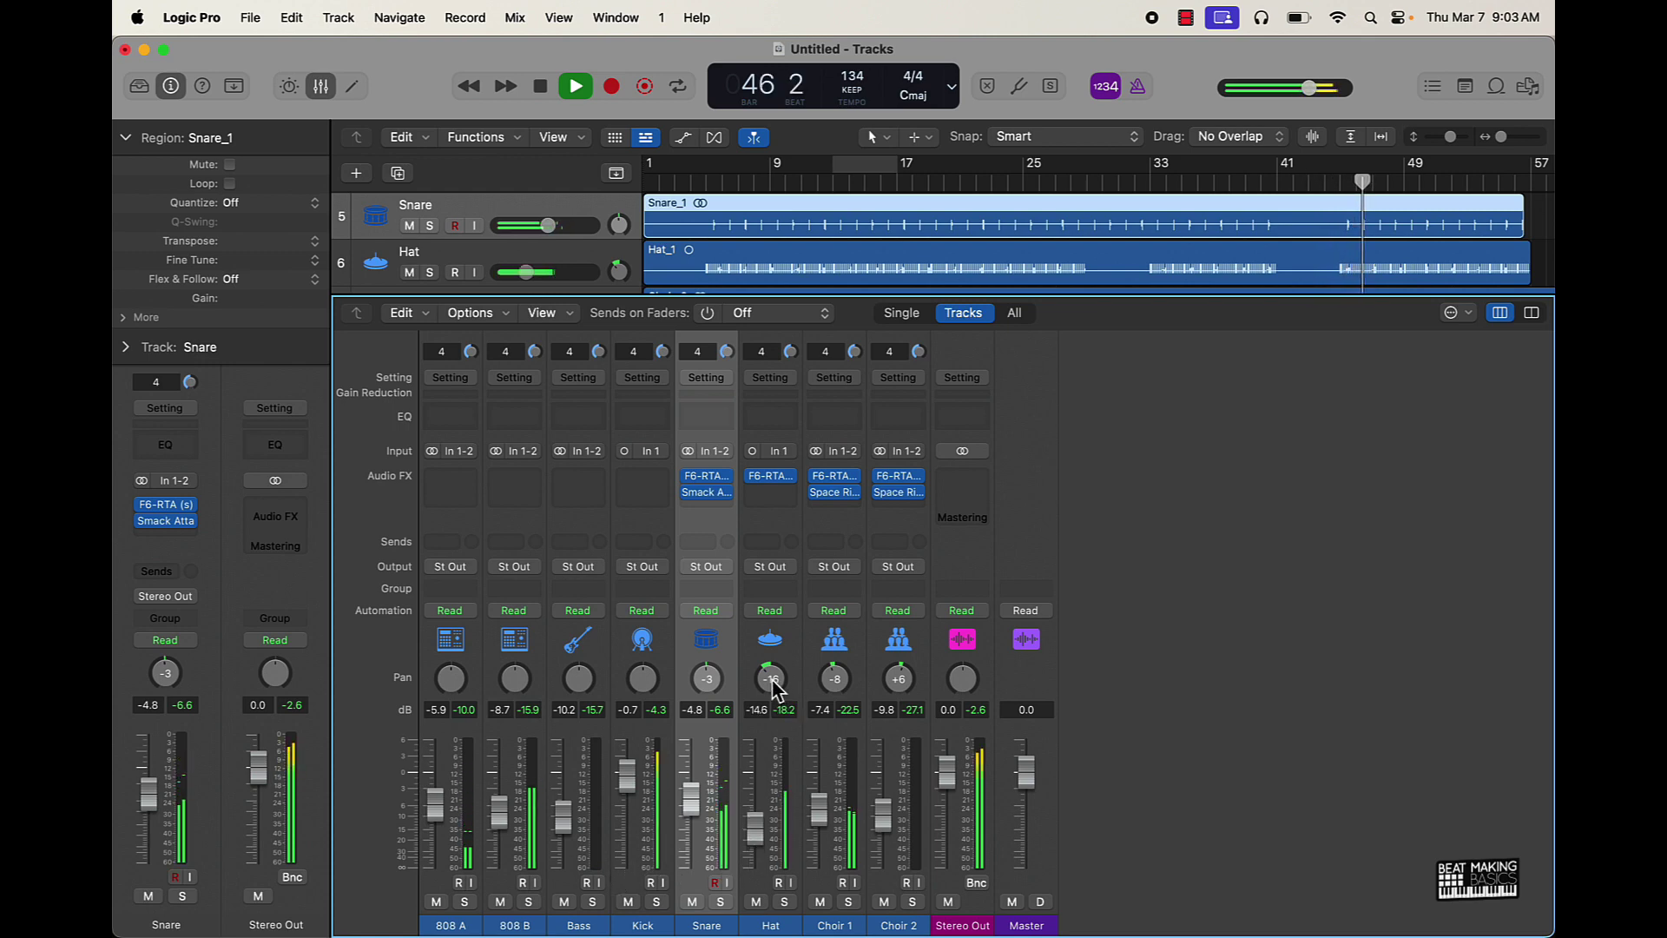
drag(776, 689, 775, 679)
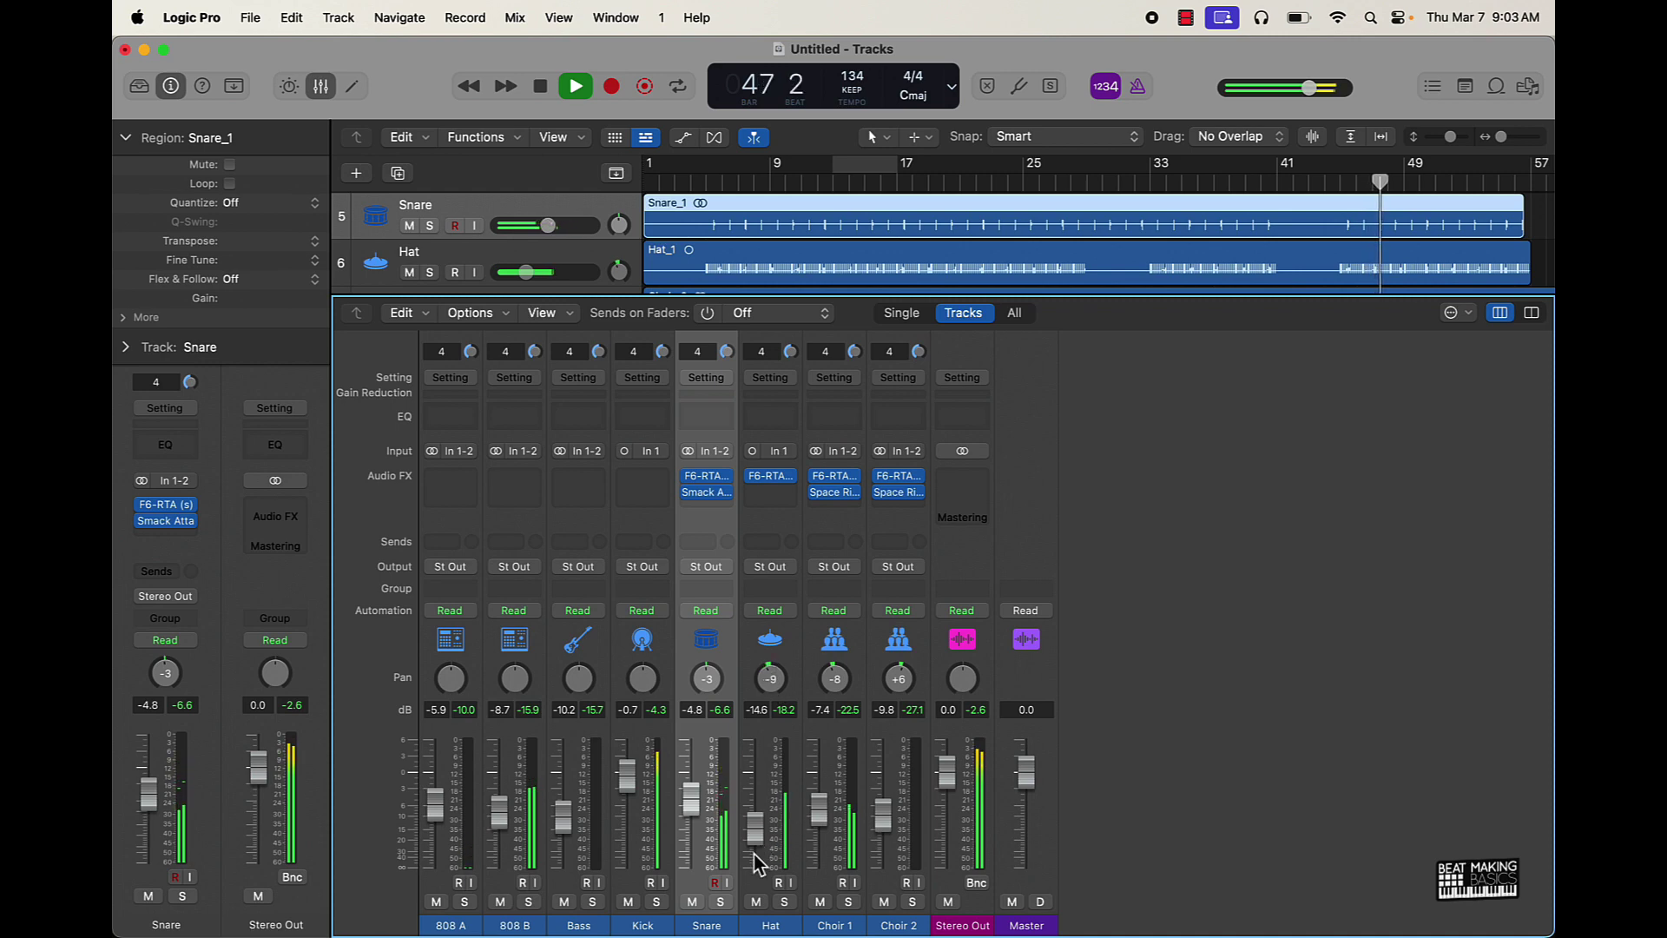
drag(755, 862, 757, 832)
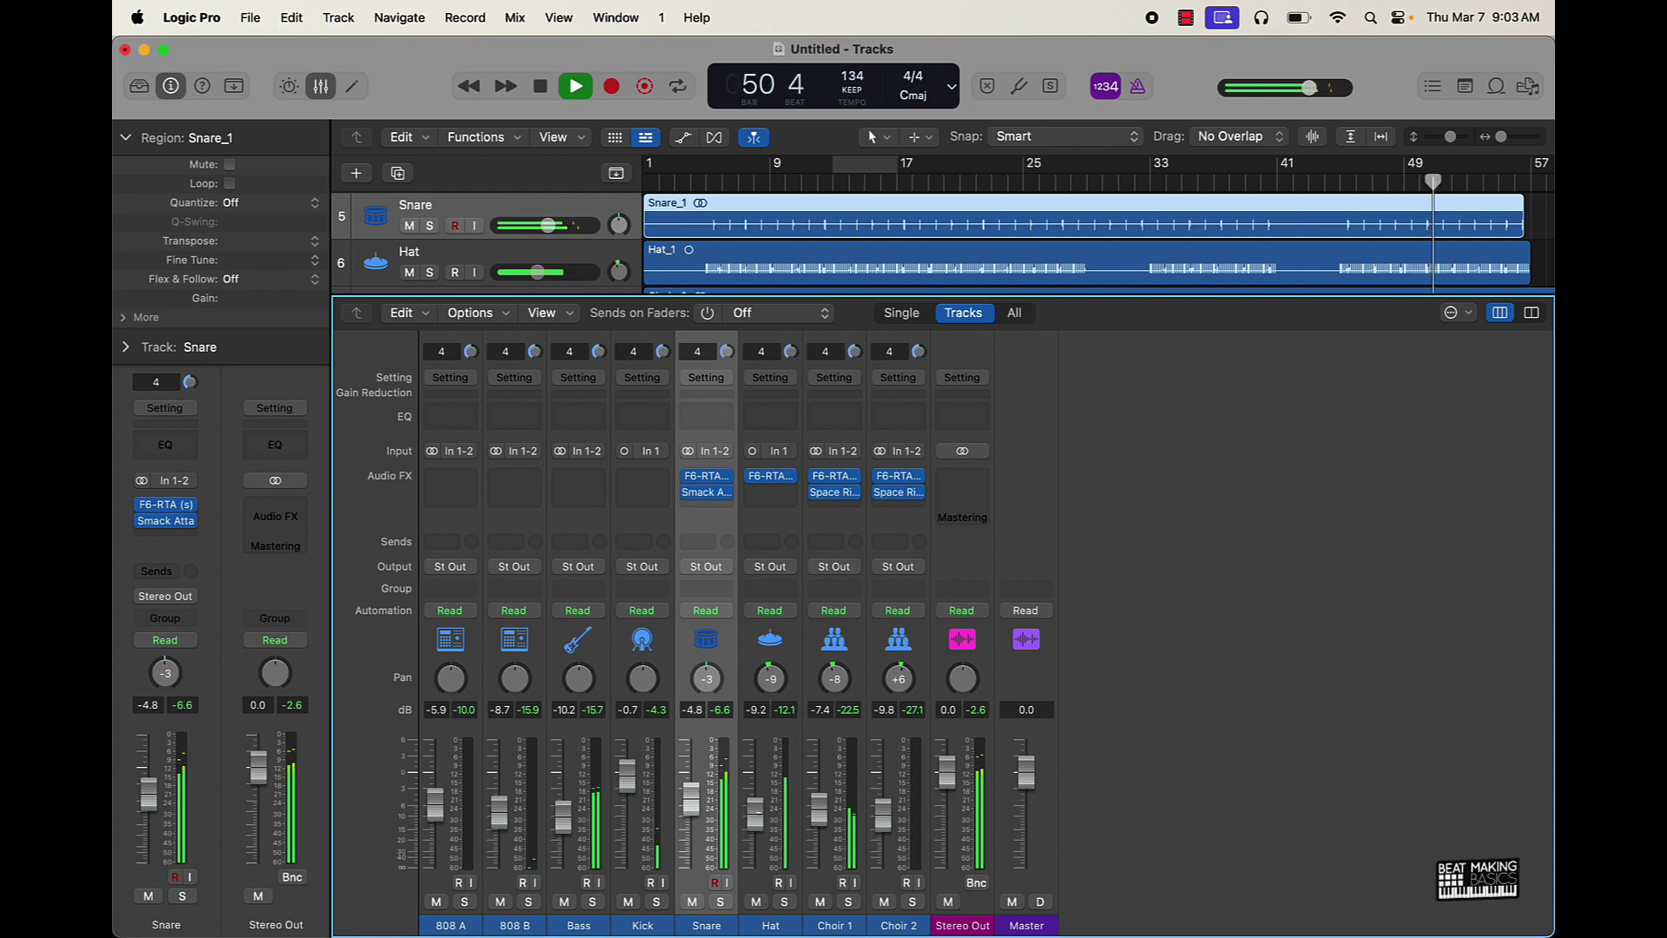
drag(770, 677, 769, 685)
drag(701, 806, 757, 822)
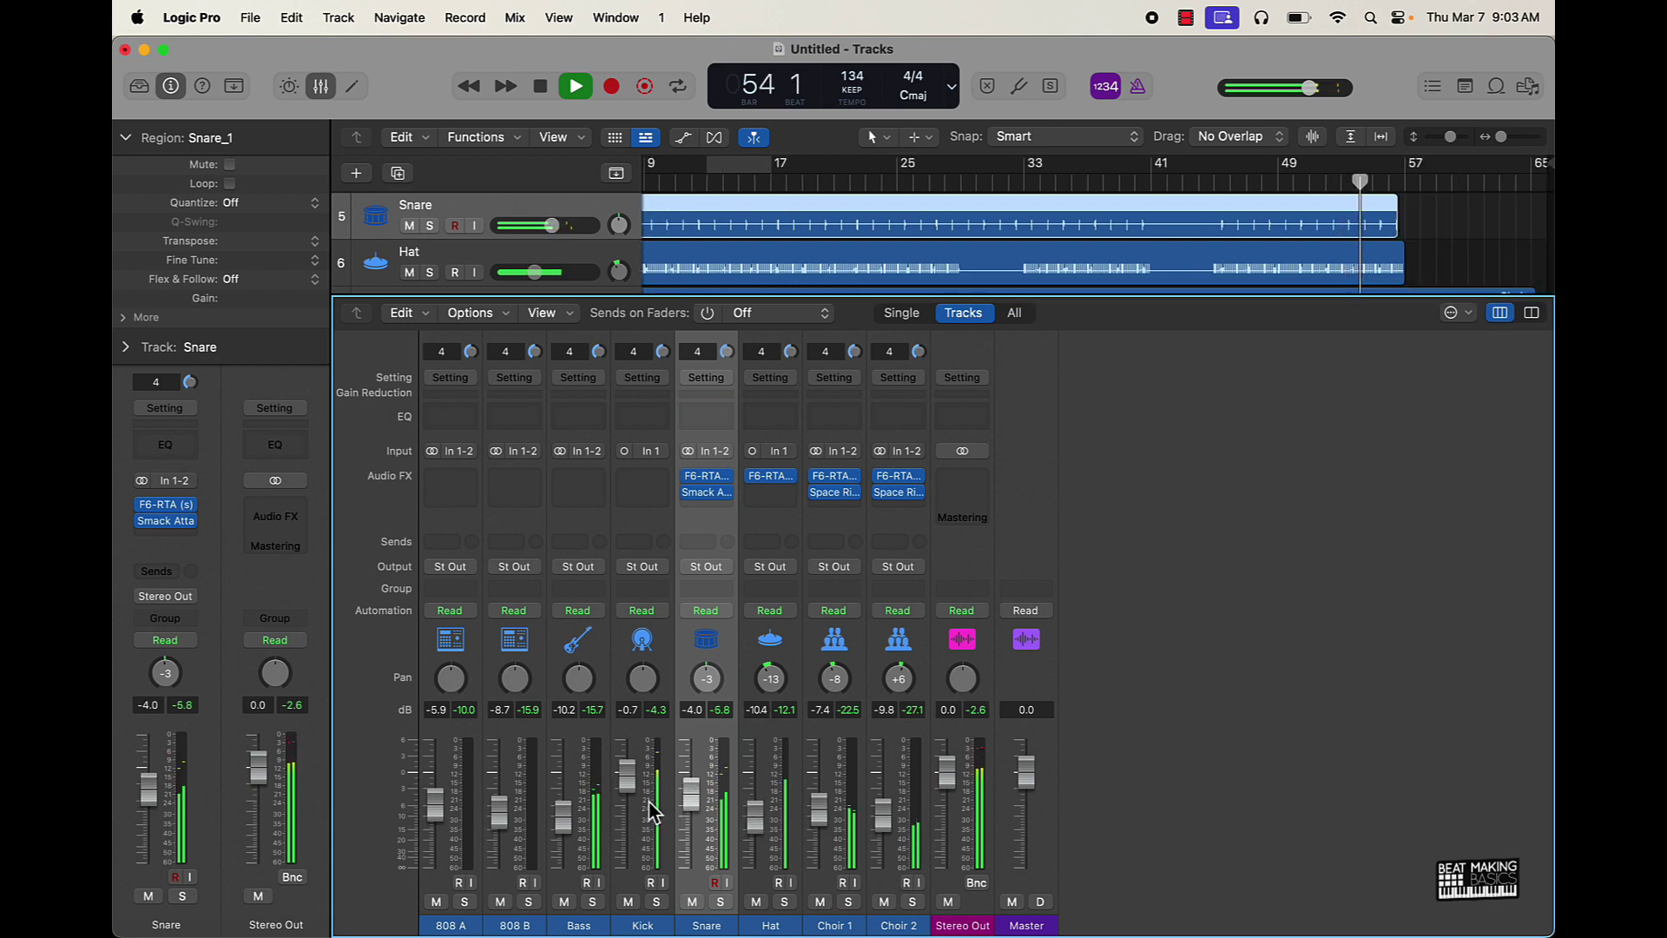
drag(629, 777, 627, 755)
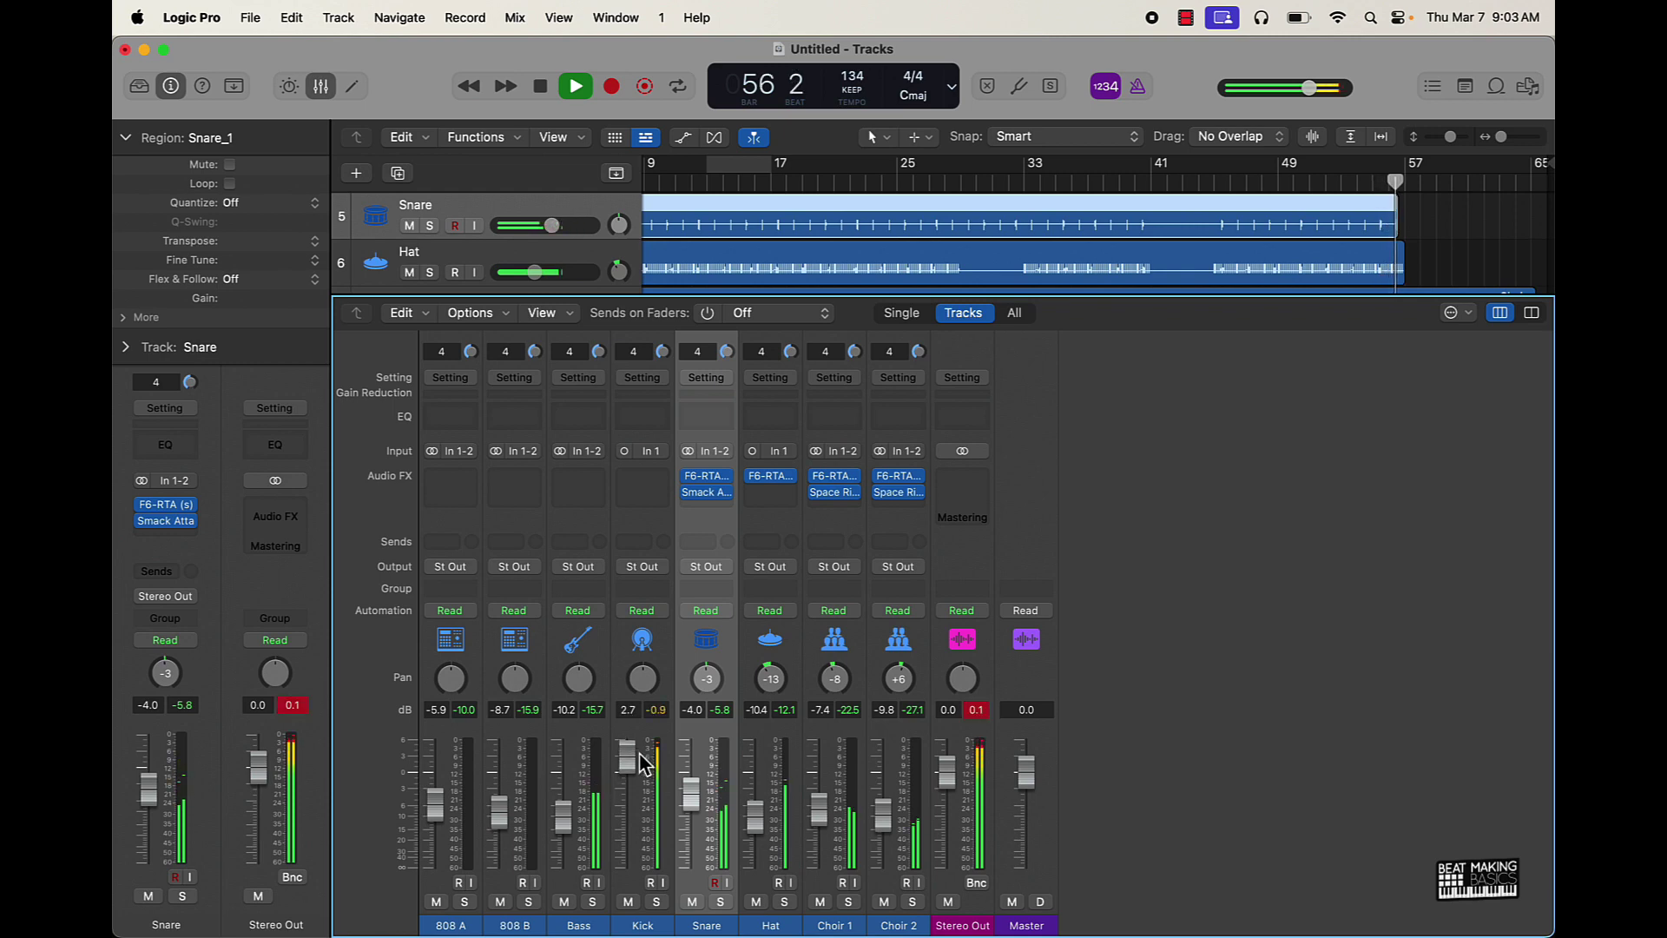
- Select all eight channels and pull their faders down together for headroom
key(XF86AudioLowerVolume)
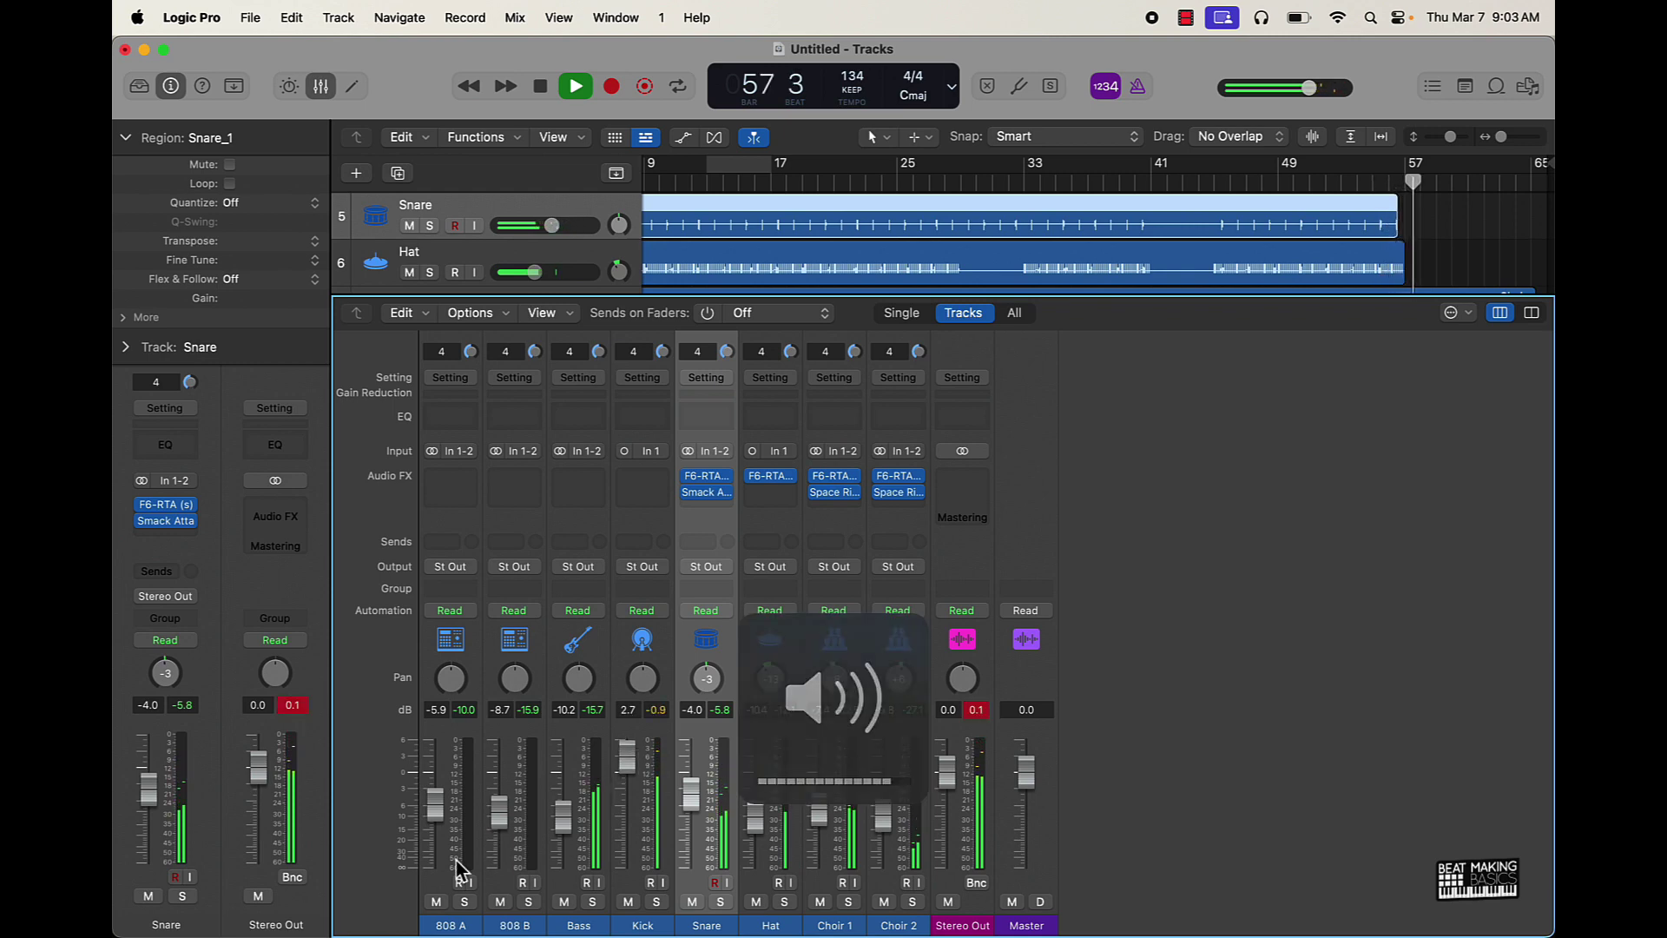
drag(435, 866, 886, 846)
drag(630, 773, 629, 788)
- Reset the peak level readouts and toggle the mixer off and back on
click(976, 709)
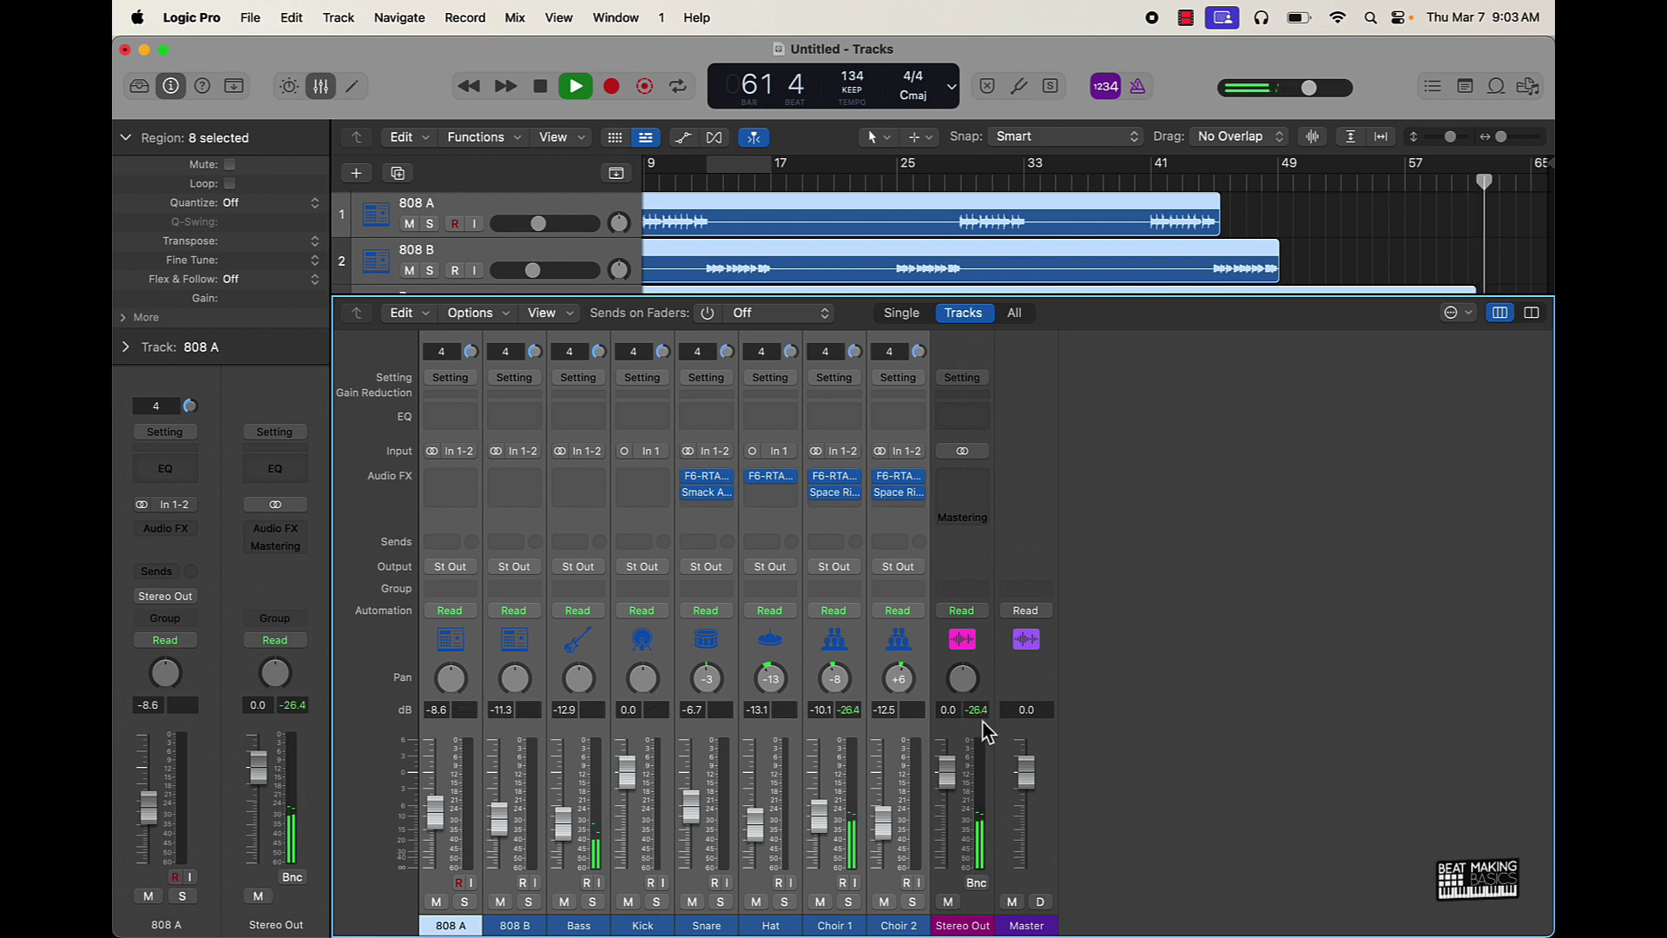
click(321, 85)
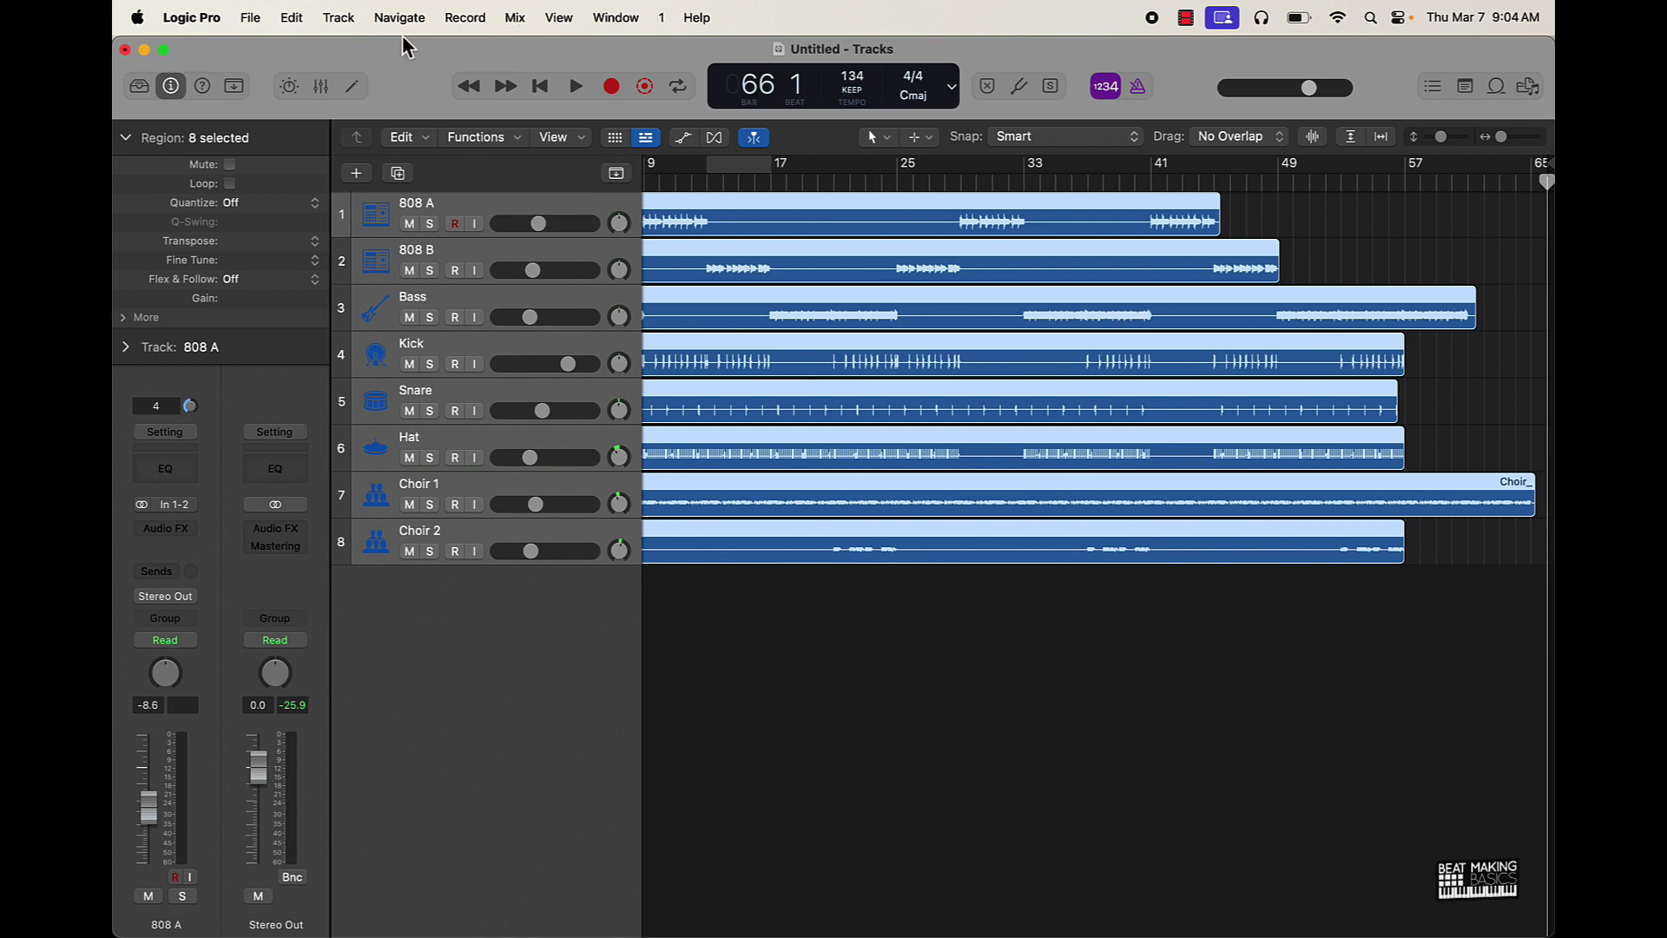
click(321, 87)
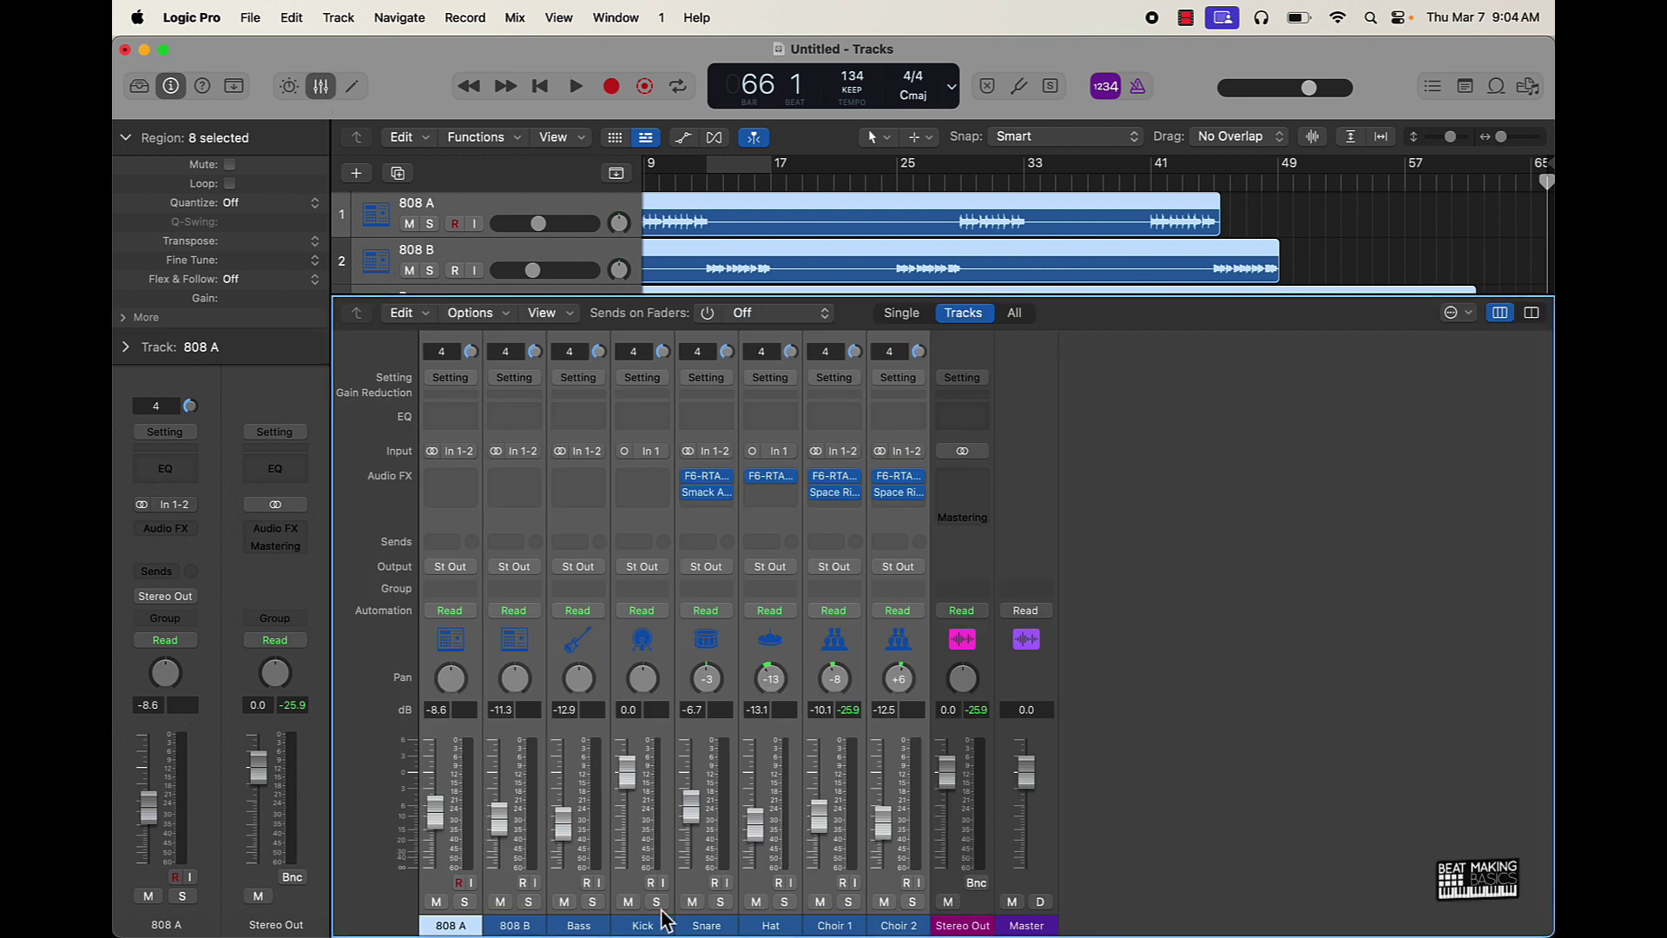
- Select the Kick then 808 A strips, then deselect the 808 A region in the Tracks area
click(637, 882)
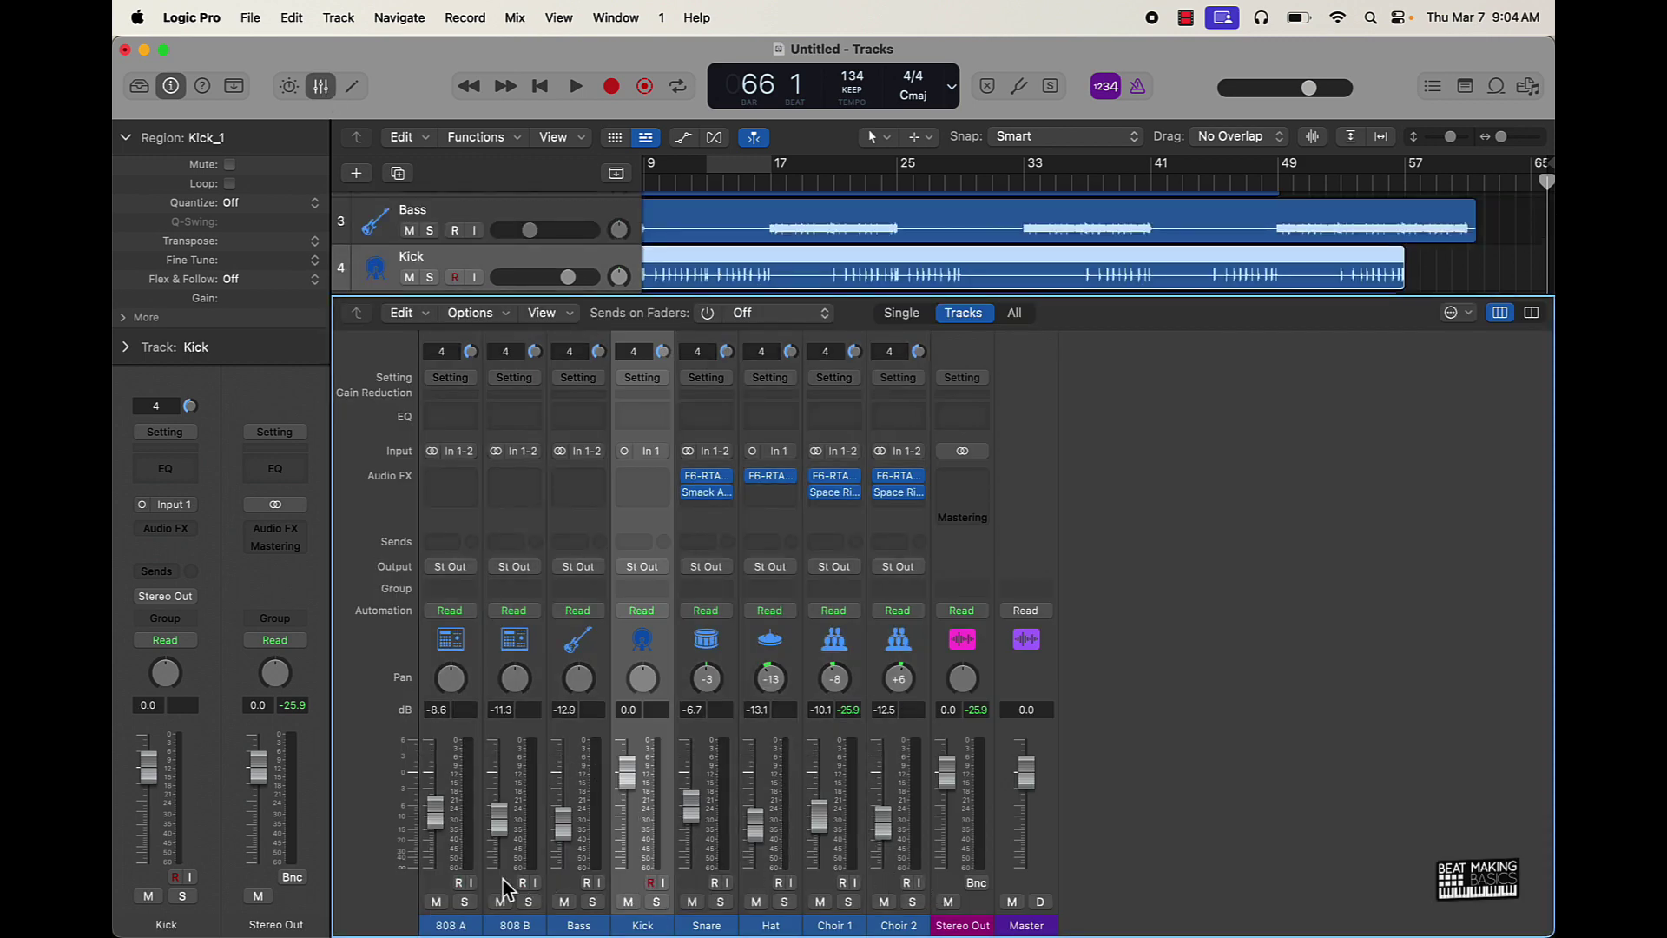
click(450, 889)
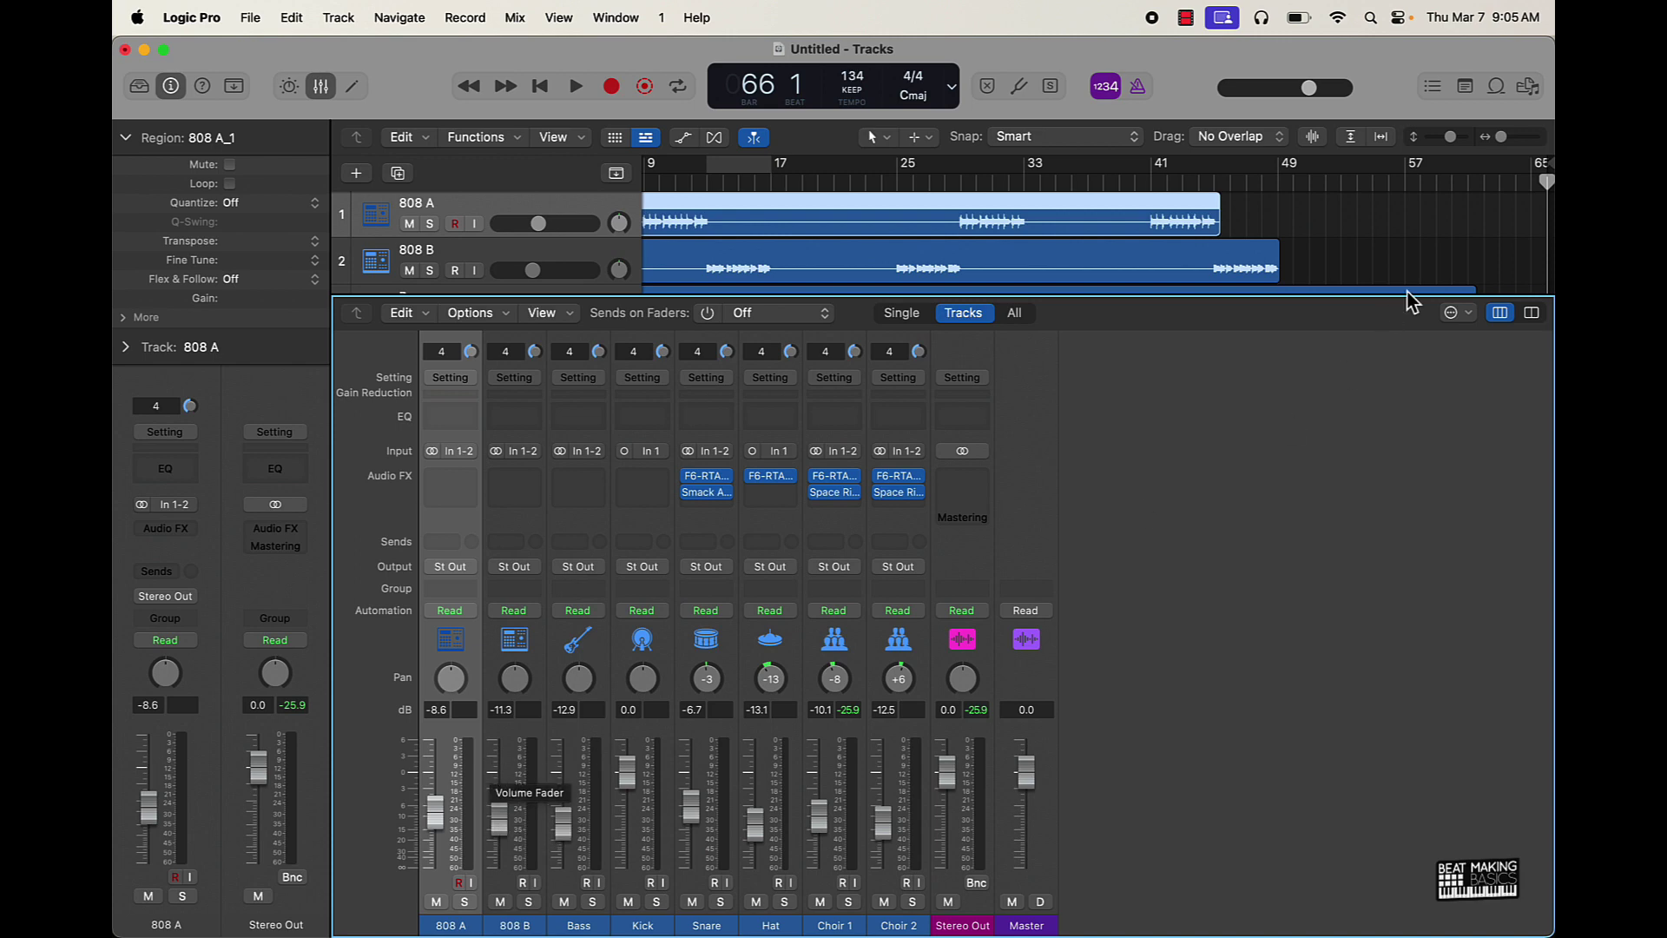
click(1431, 231)
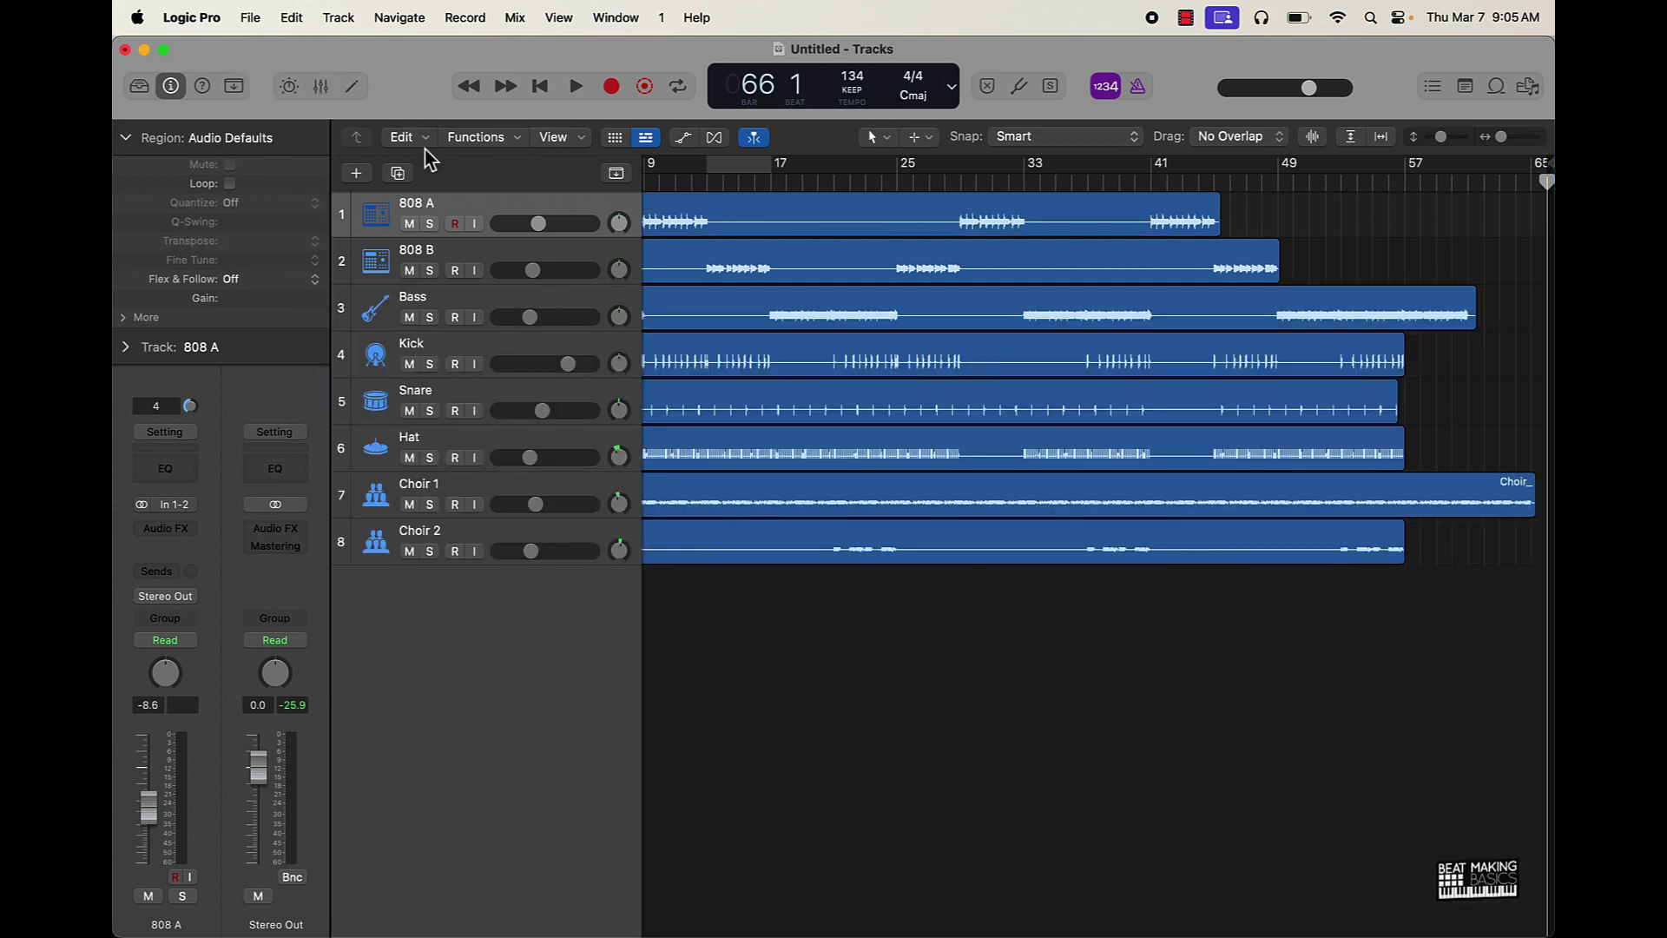